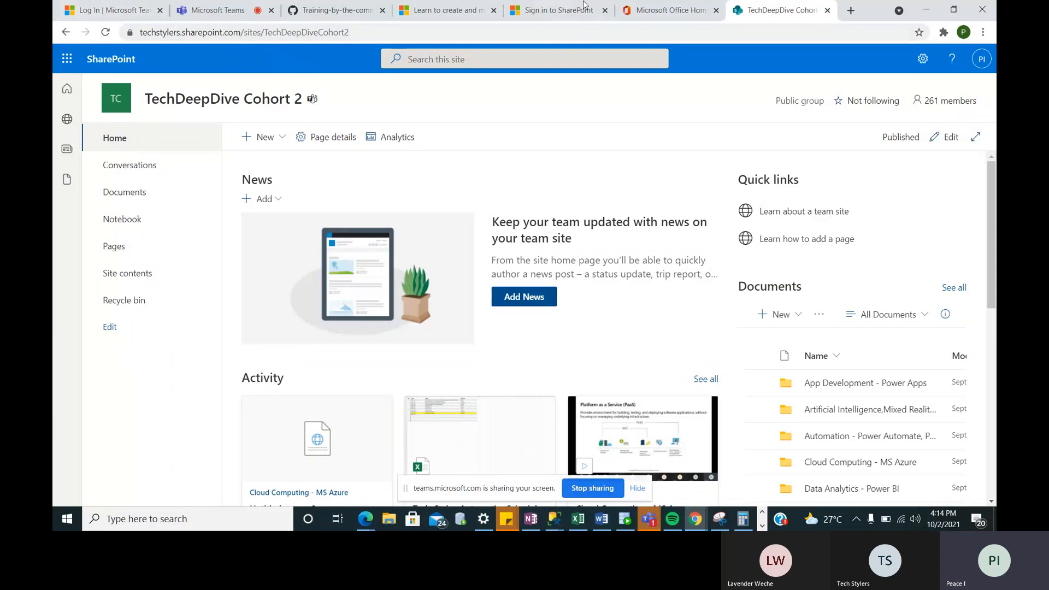
- Open SharePoint from the Office home, enter the TechDeepDive Cohort 2 site, and start a new list via + New
left_click(689, 16)
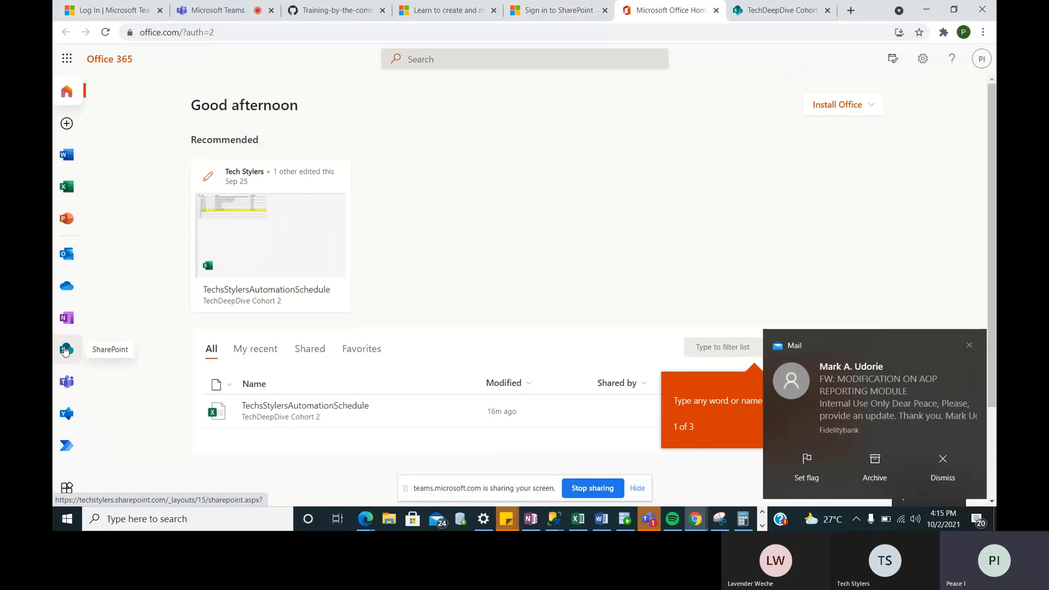
left_click(758, 13)
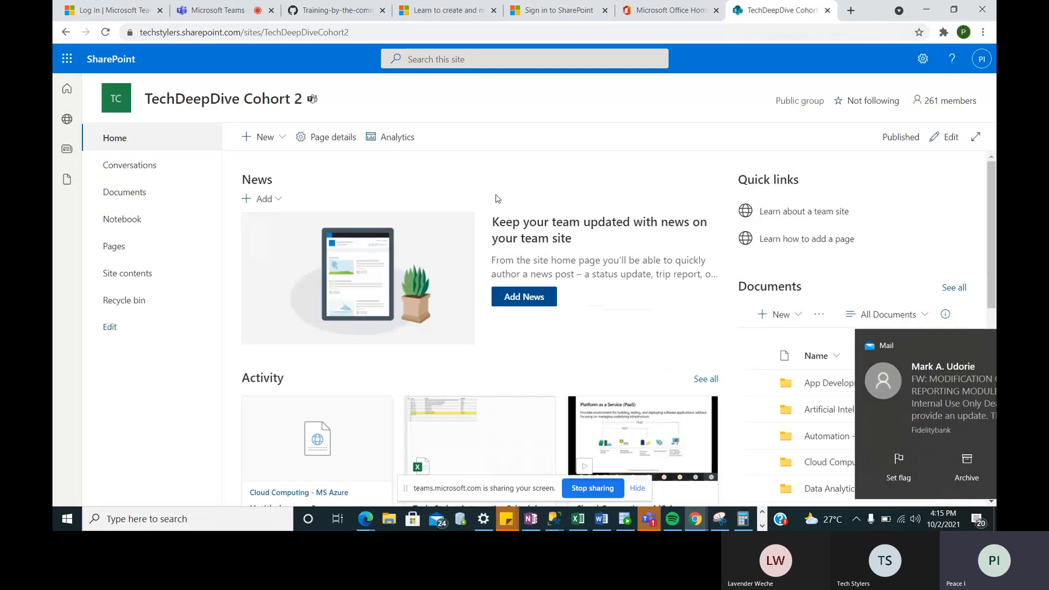
left_click(664, 14)
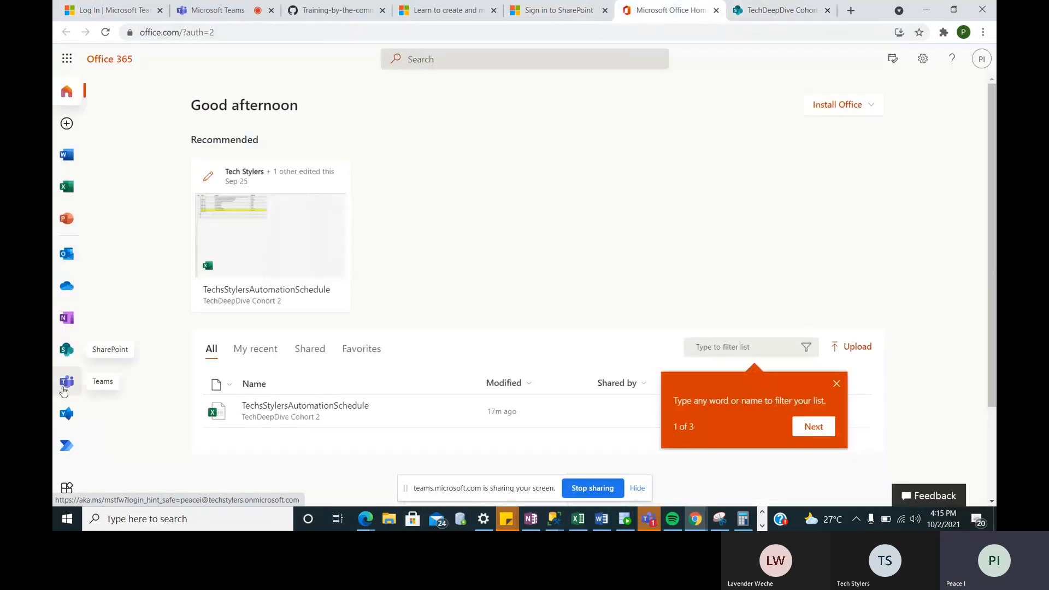
left_click(67, 356)
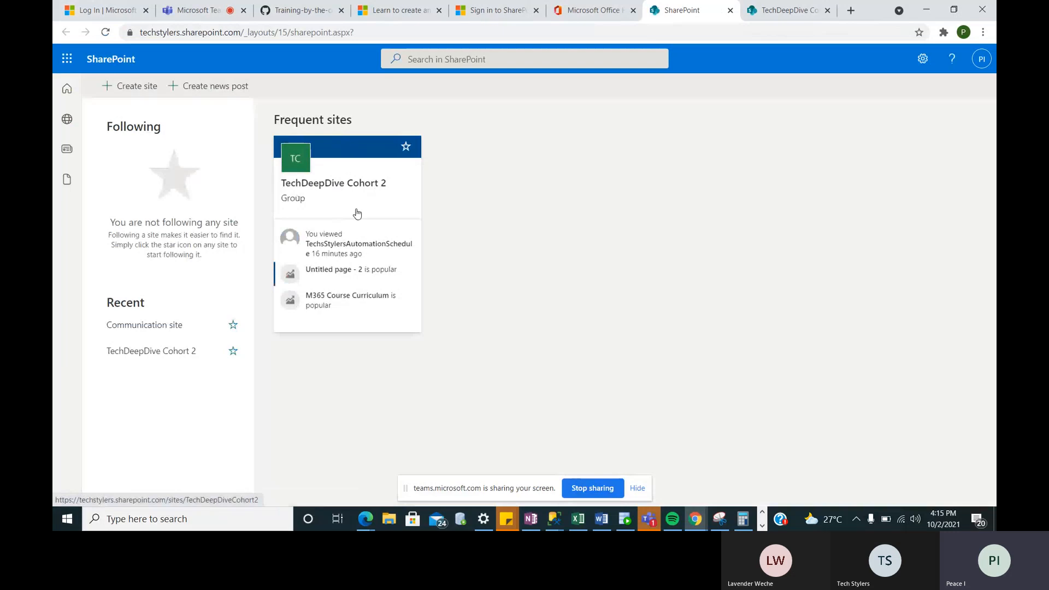
left_click(337, 195)
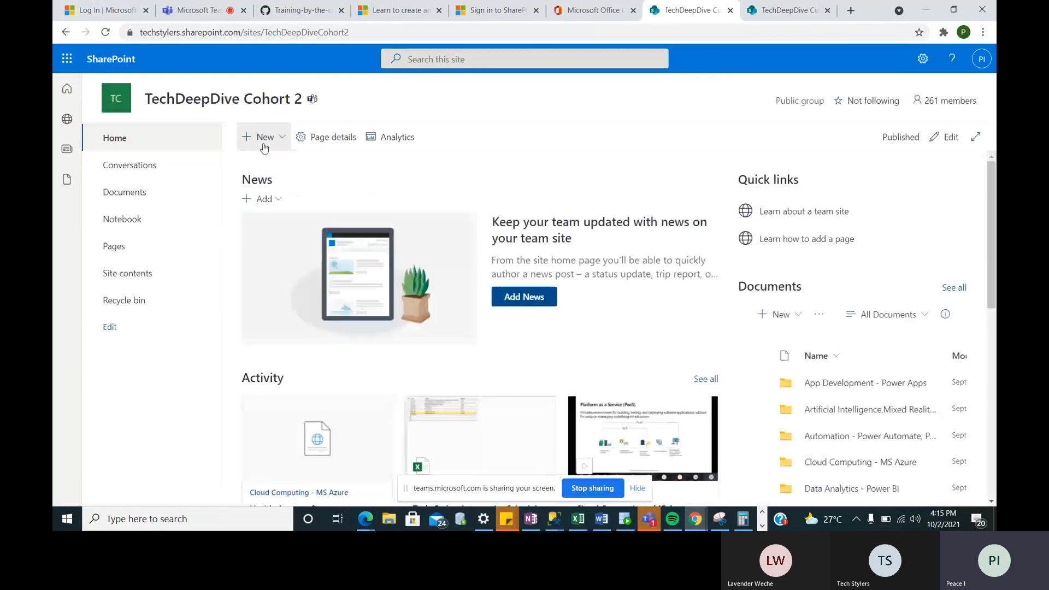
left_click(274, 145)
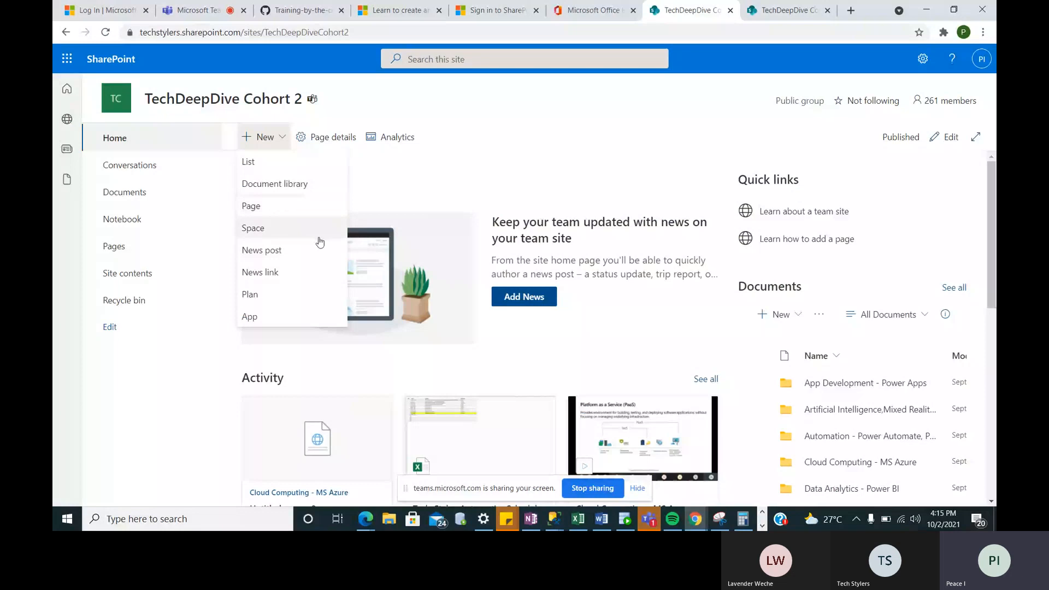
left_click(291, 167)
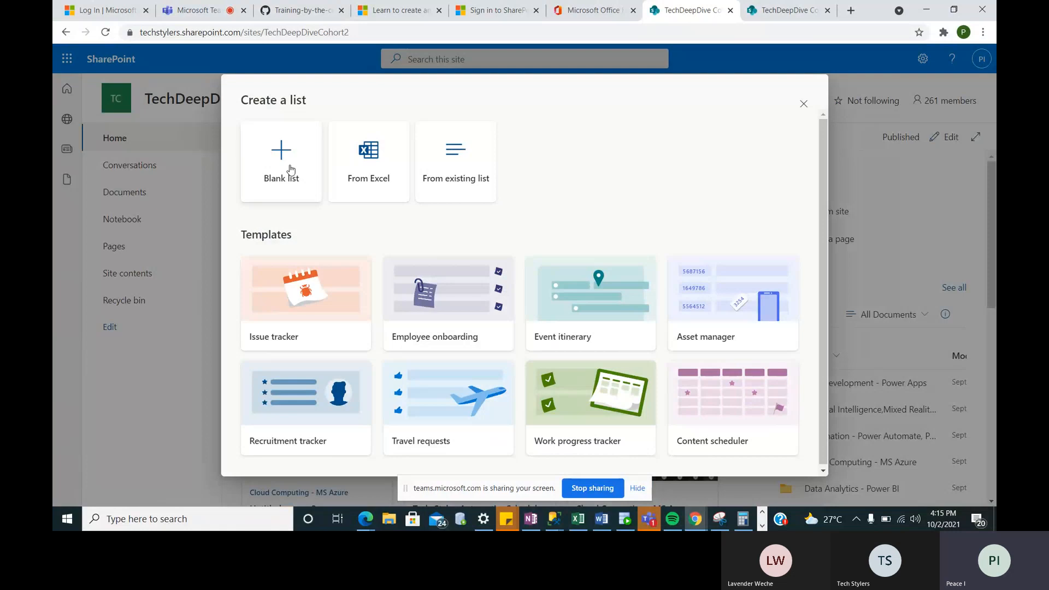
- Create a blank list named 'Travel_' followed by the creator's name
left_click(280, 164)
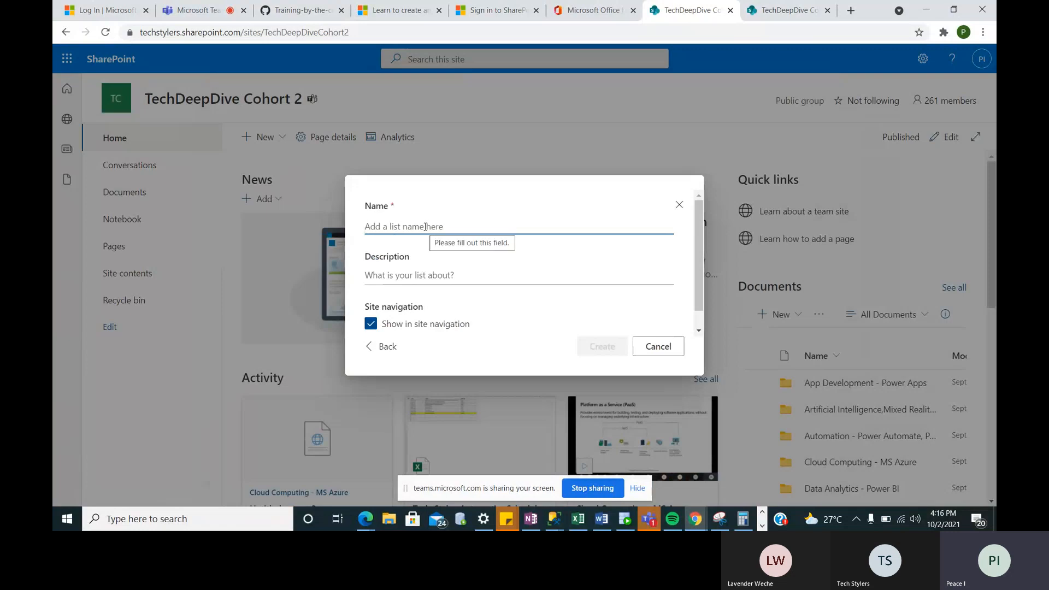
type("Tr")
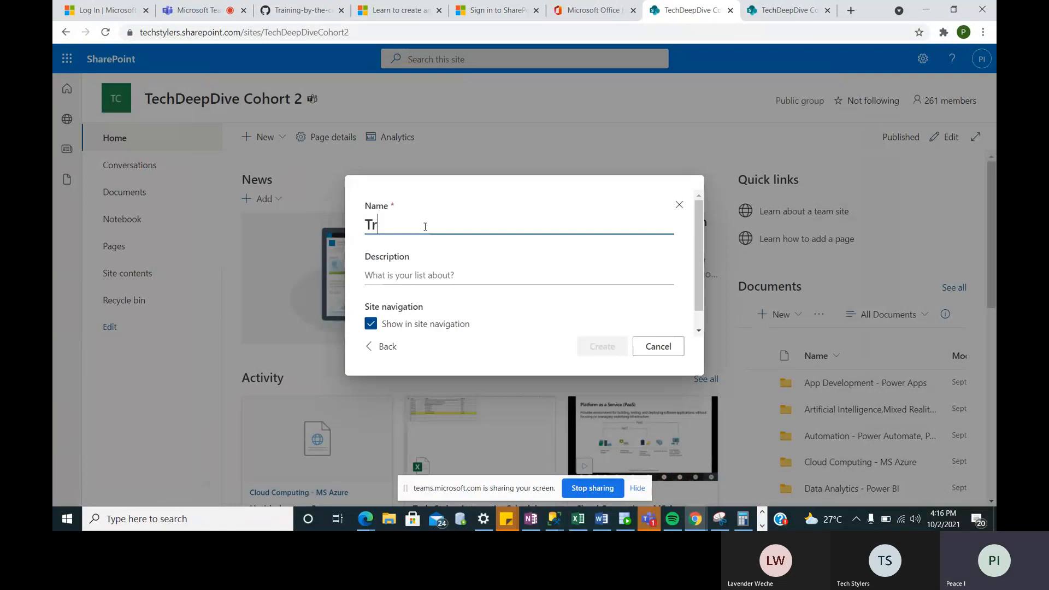
type("avel")
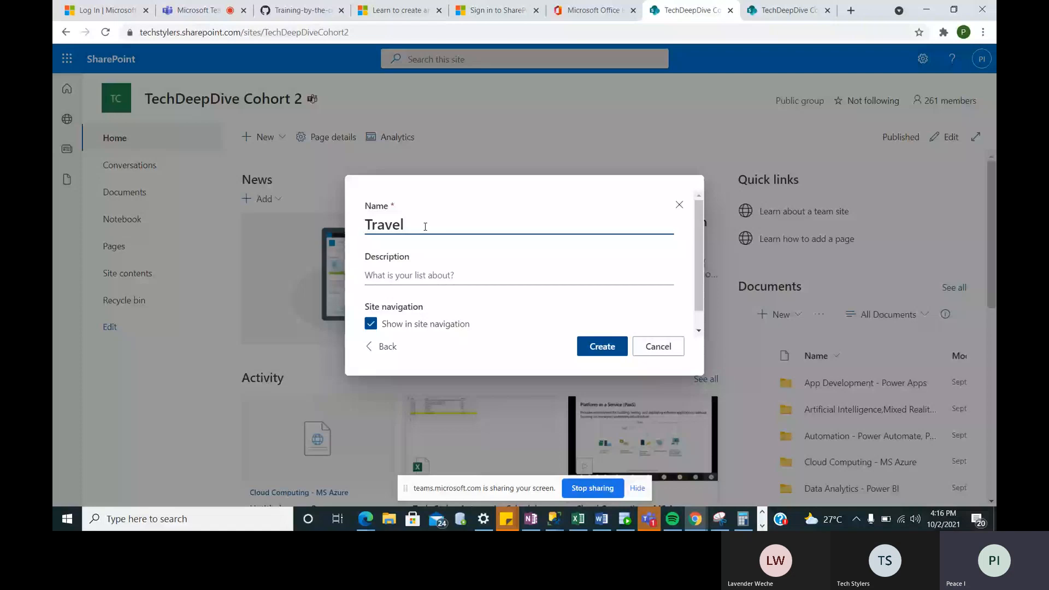
type("_Nihin")
left_click(425, 226)
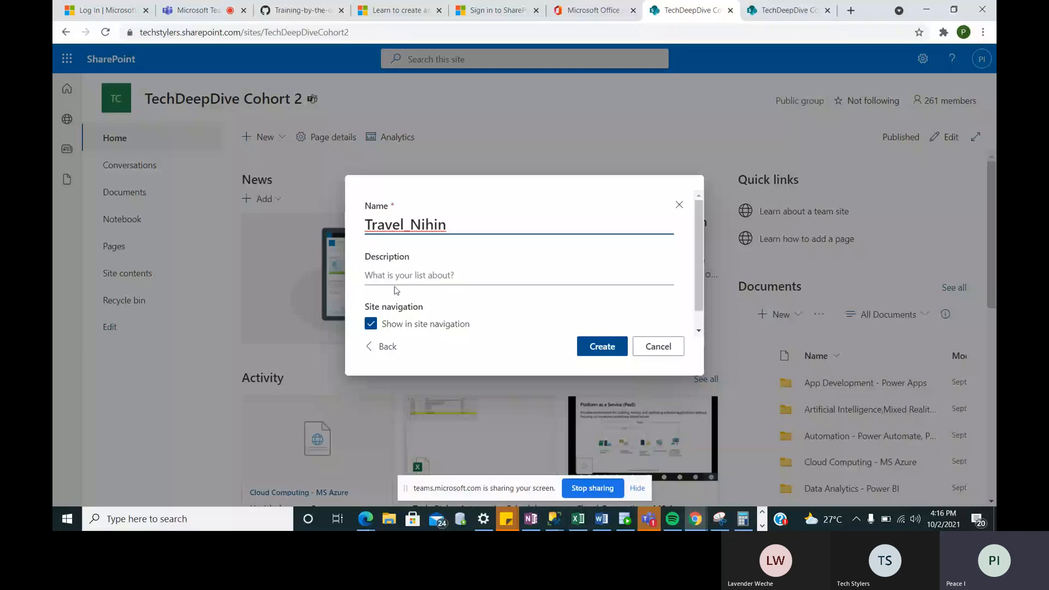
left_click(597, 348)
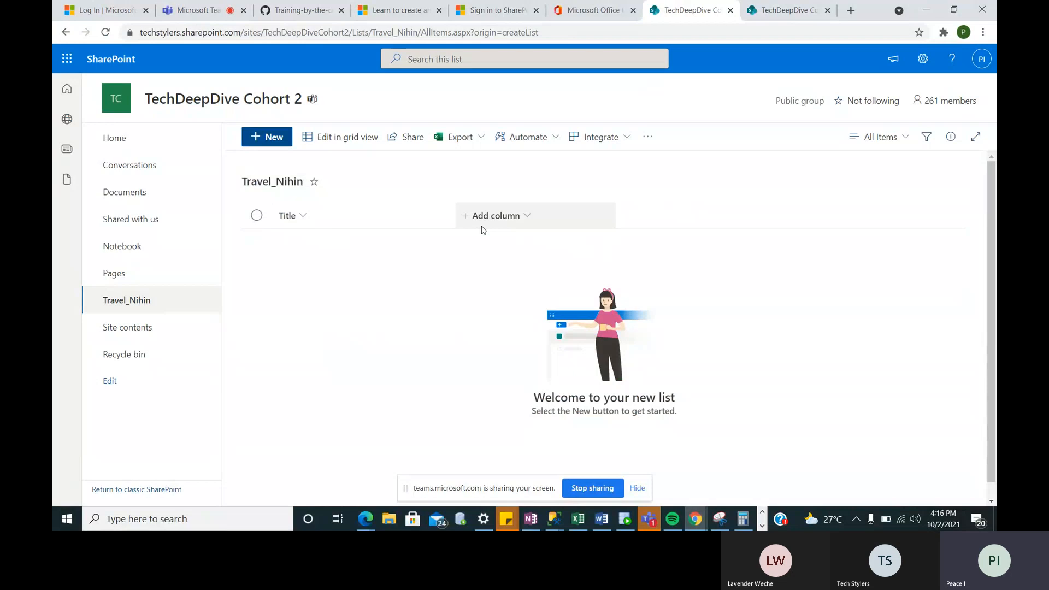
- Start a new Currency column named Amount
left_click(524, 215)
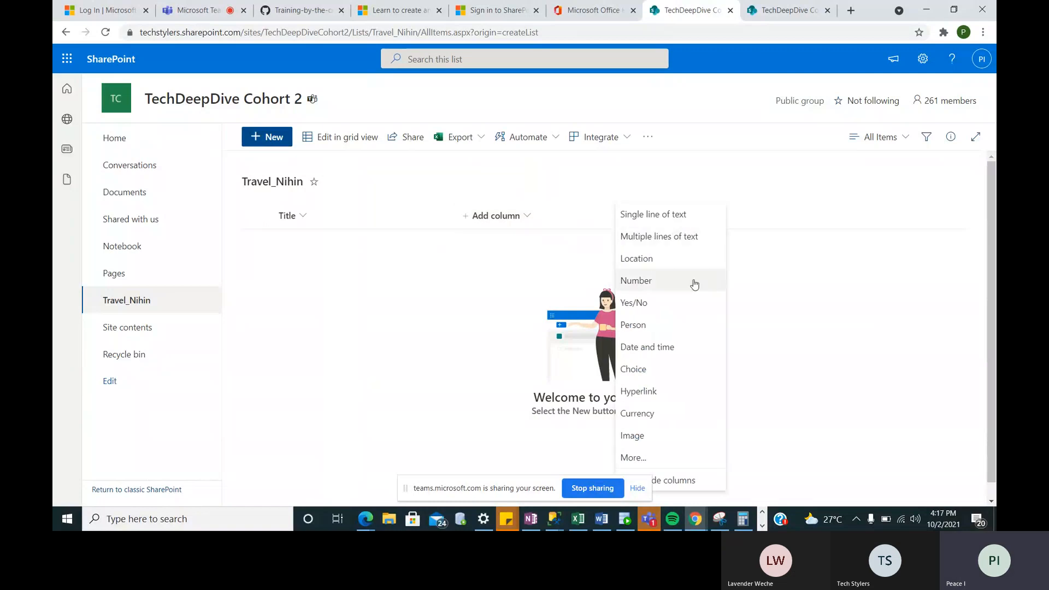
left_click(639, 414)
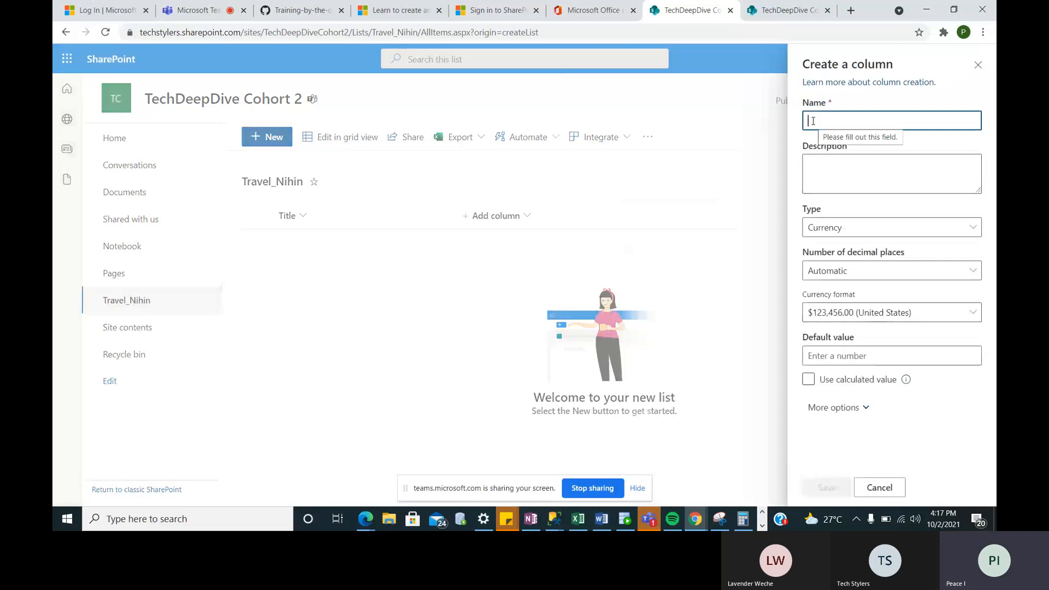
type("Amount")
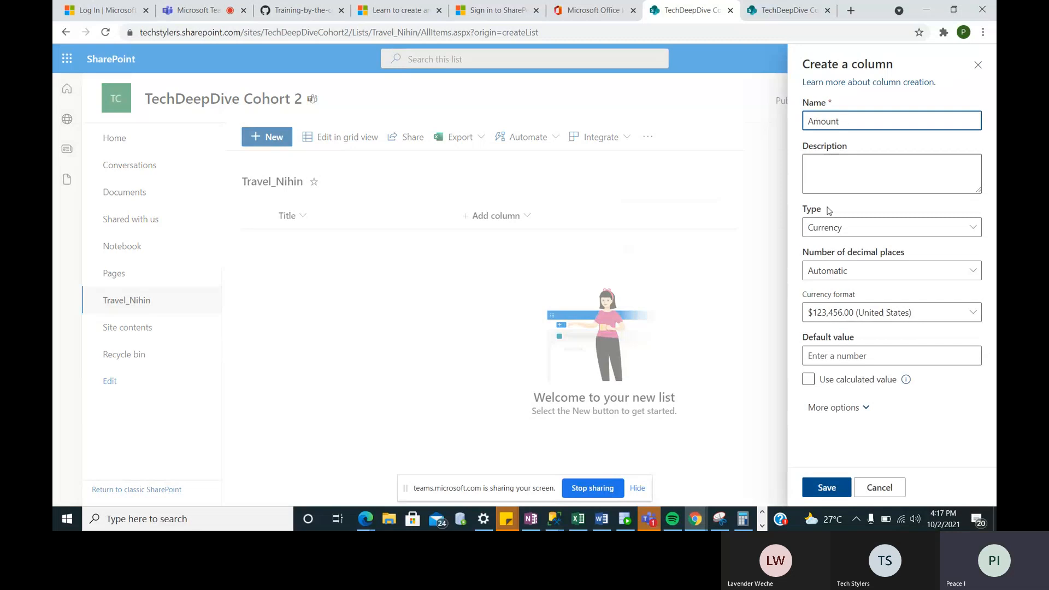
left_click(831, 230)
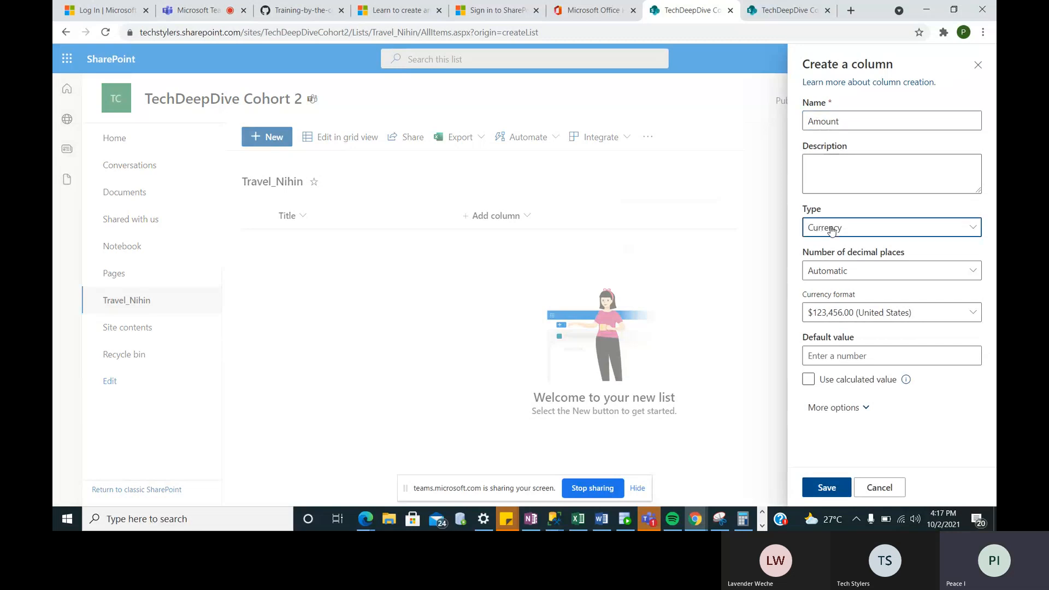
left_click(831, 229)
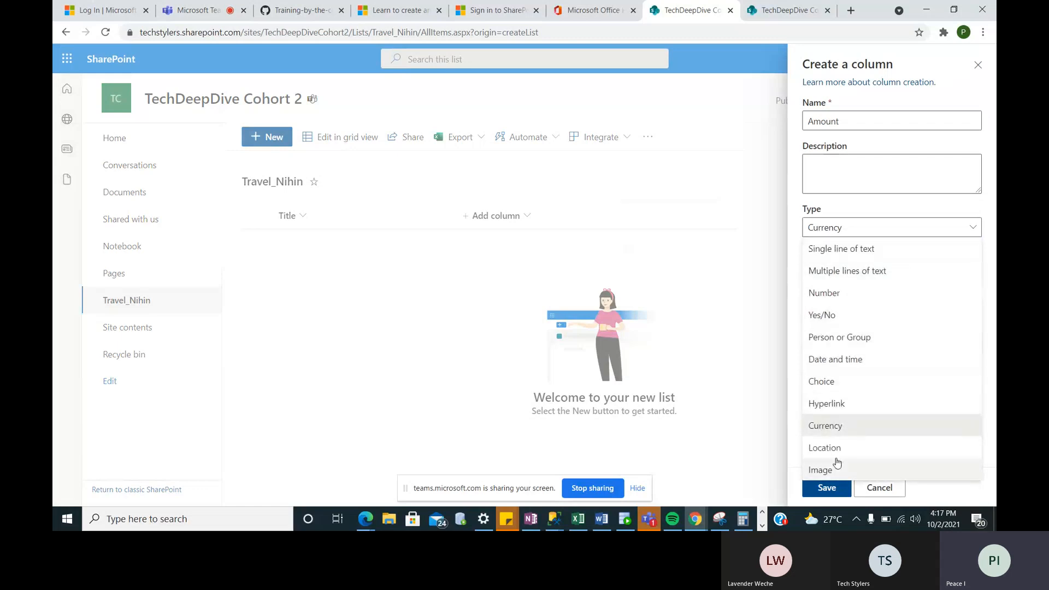
left_click(848, 227)
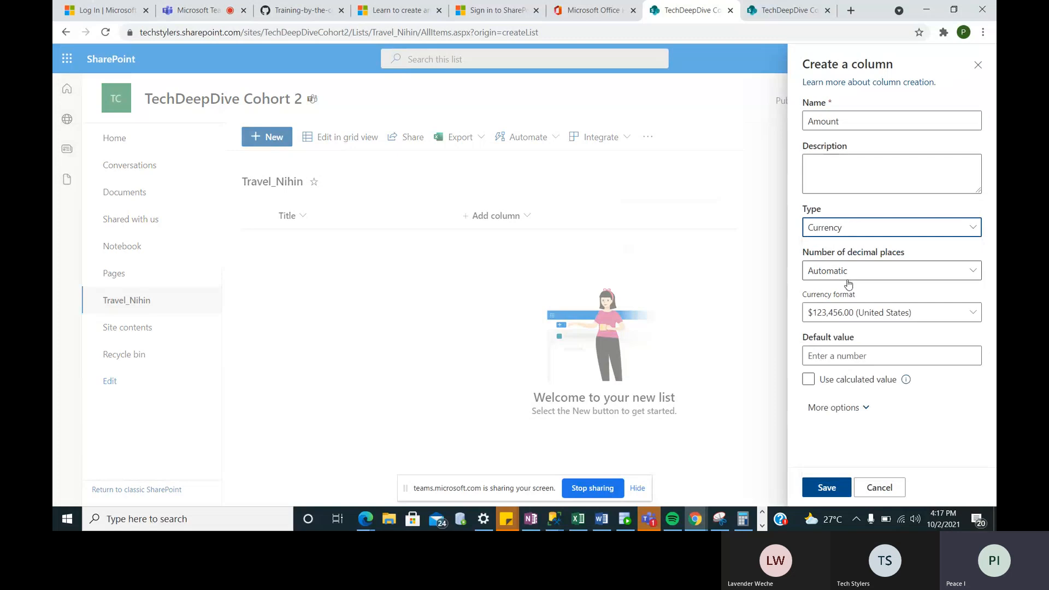
- Give the Amount column 0 decimal places and ₦ Nigerian naira format, then save it
left_click(873, 276)
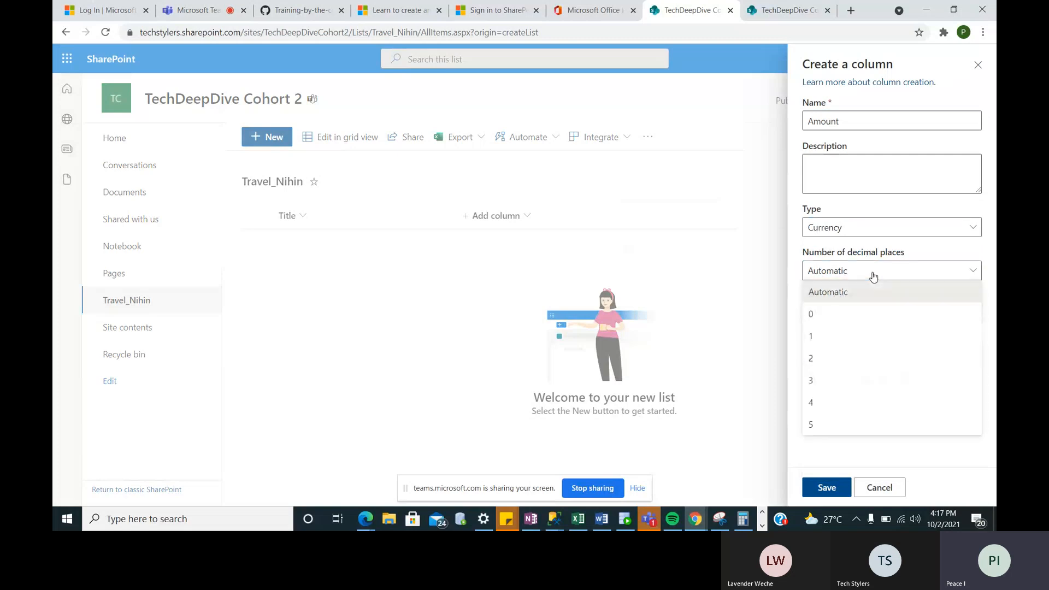
left_click(840, 322)
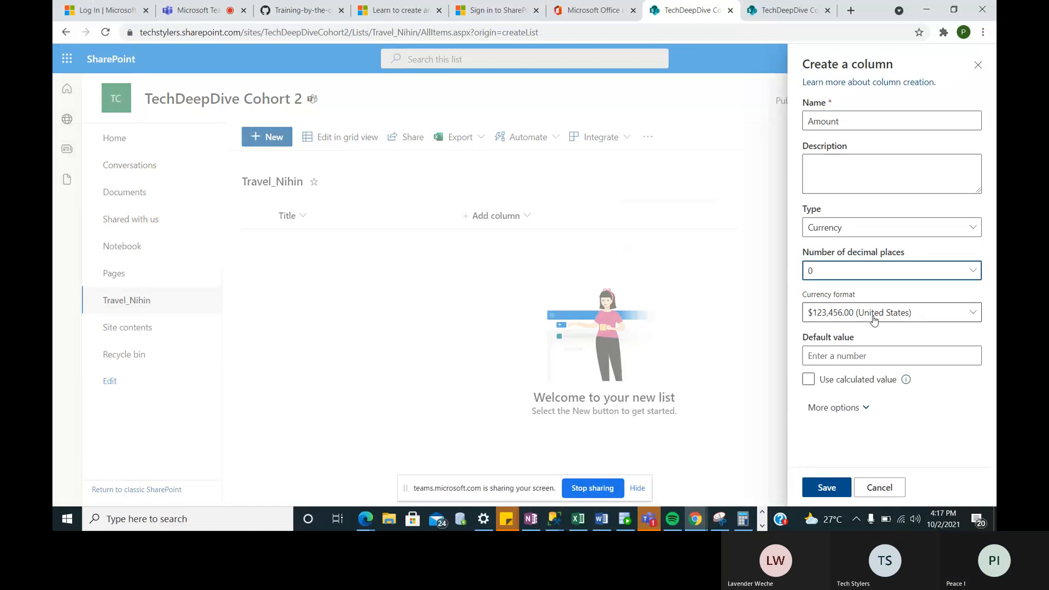
left_click(869, 323)
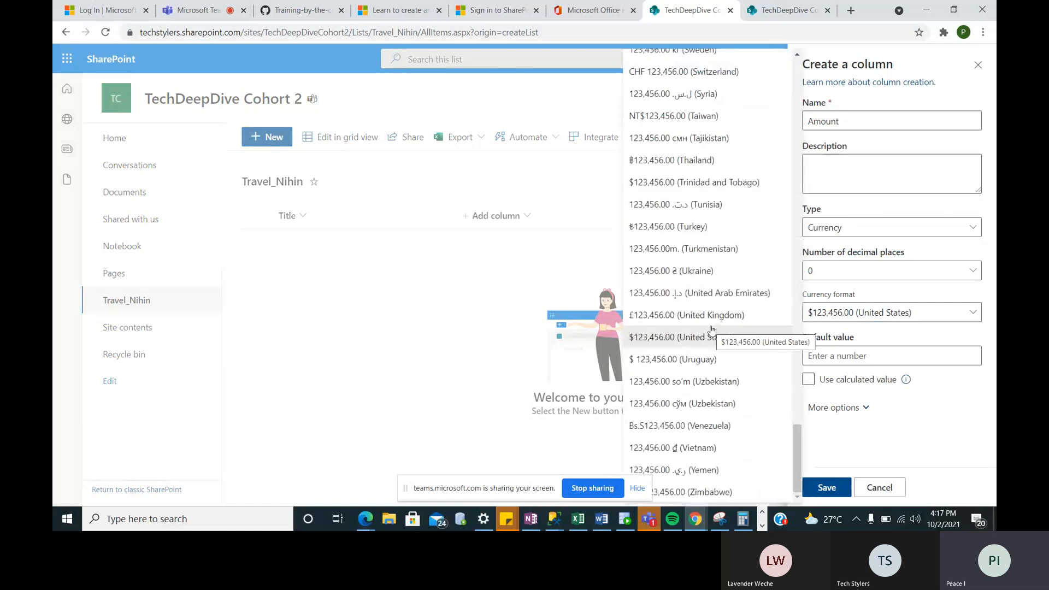
scroll(712, 329, "up", 3)
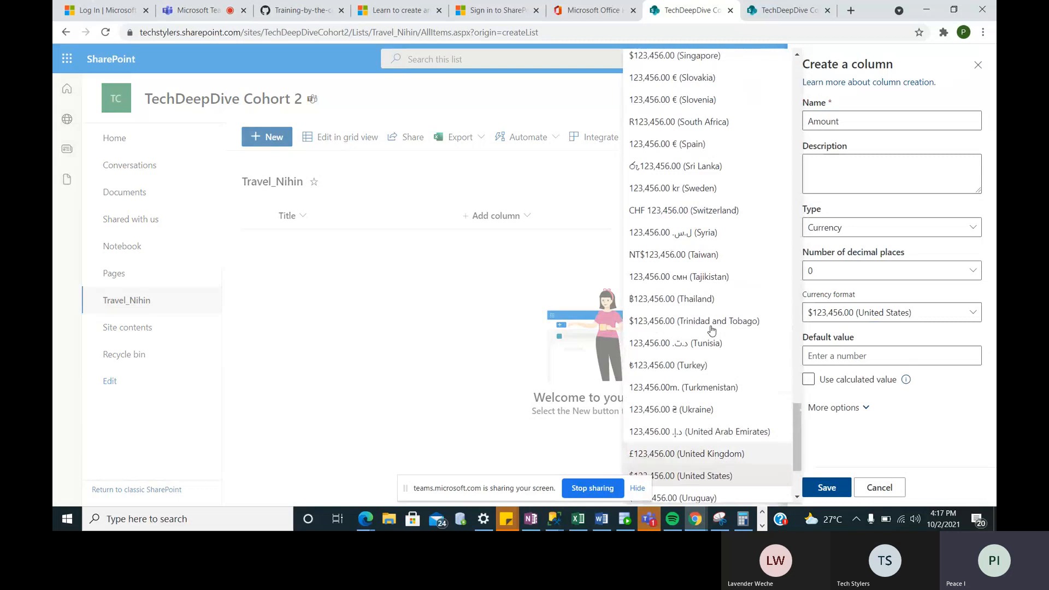
scroll(712, 330, "up", 10)
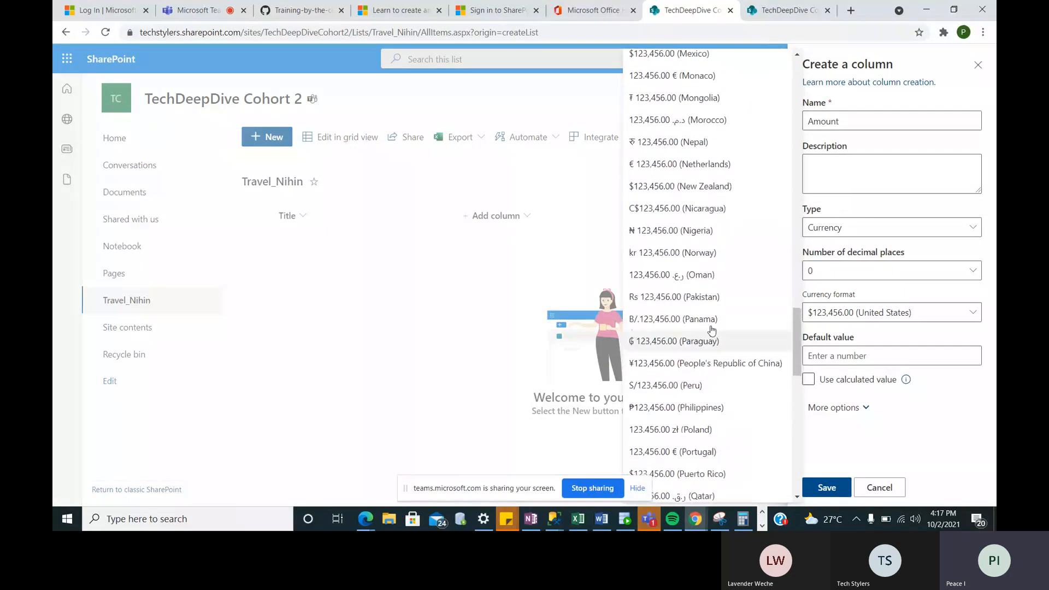
left_click(671, 231)
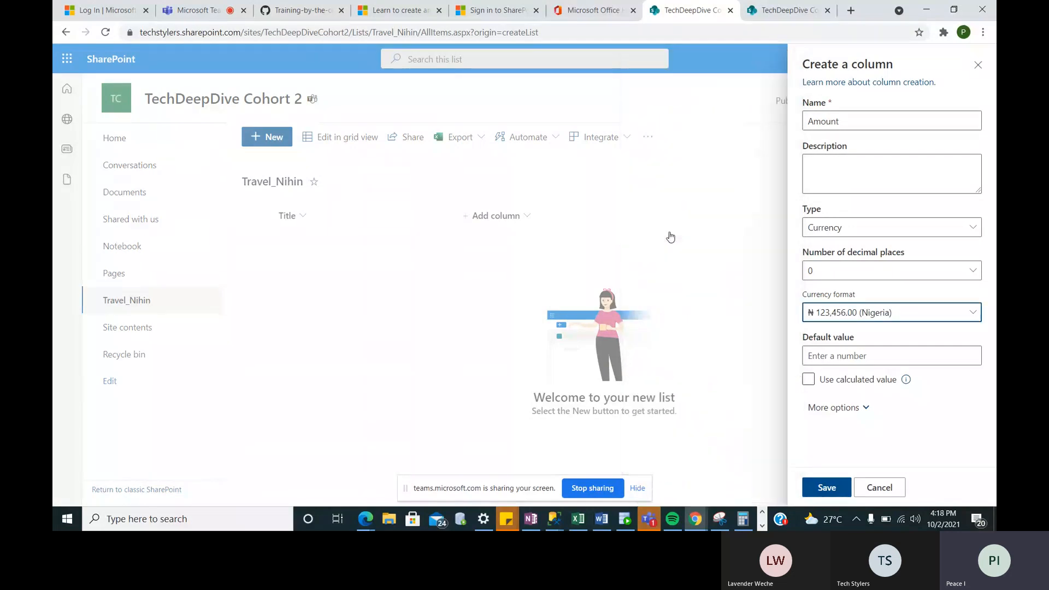
left_click(871, 355)
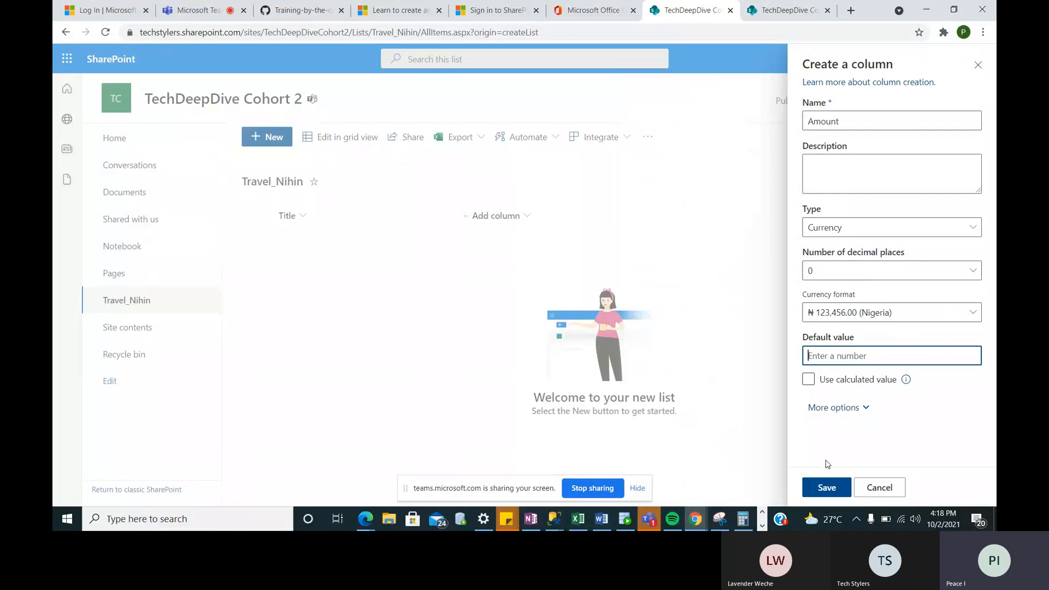
left_click(826, 487)
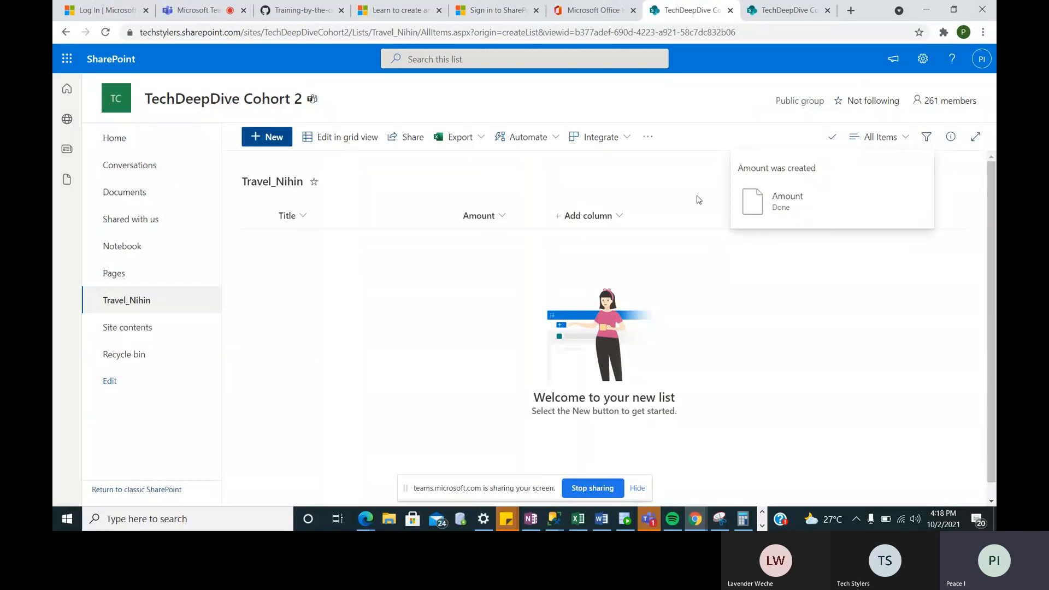
left_click(591, 219)
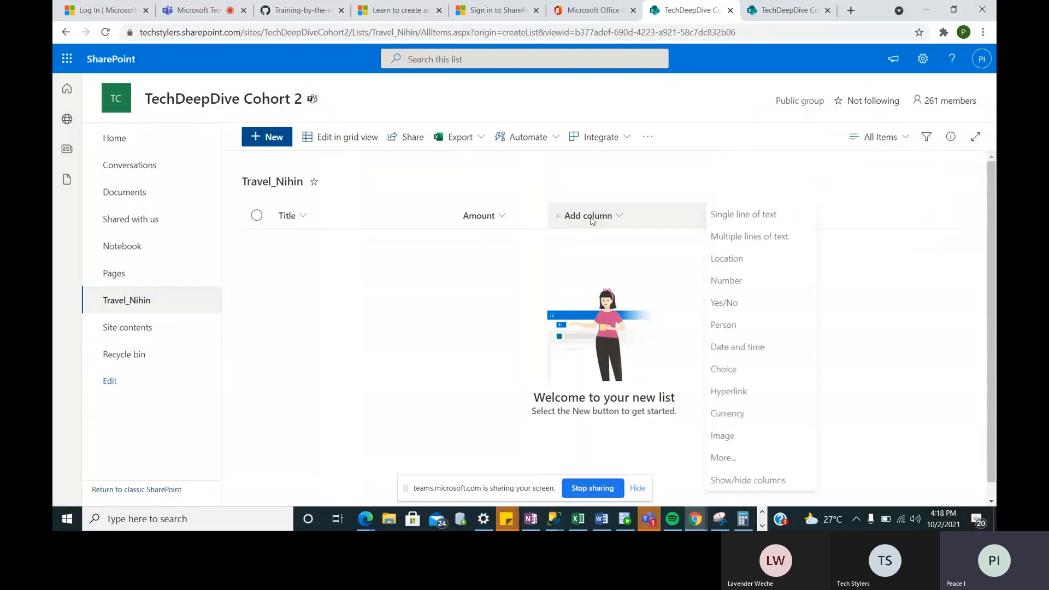
- Add a Single line of text column named Status and save it
left_click(758, 217)
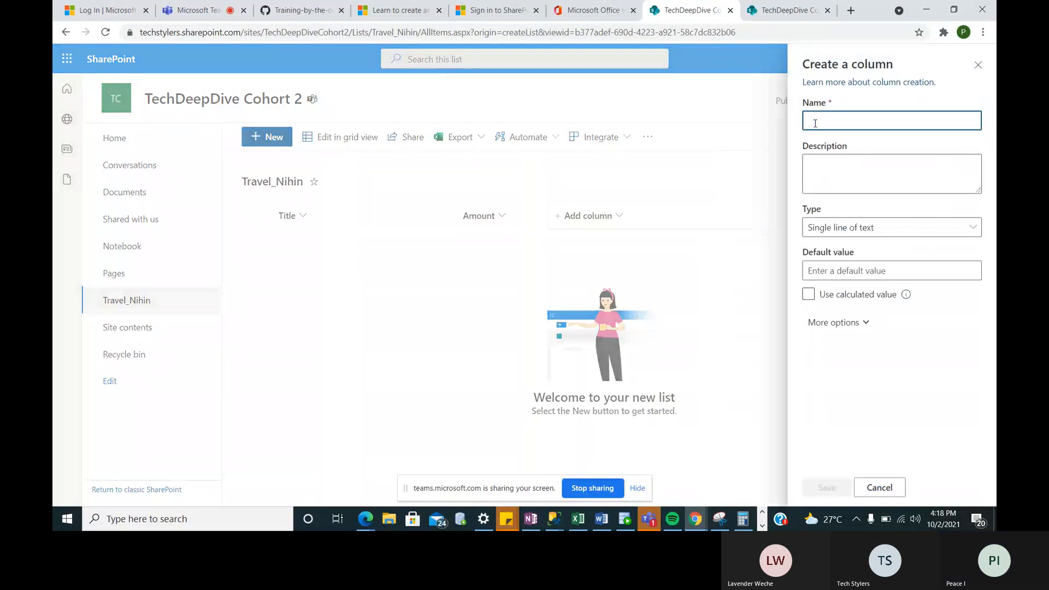
type("Status")
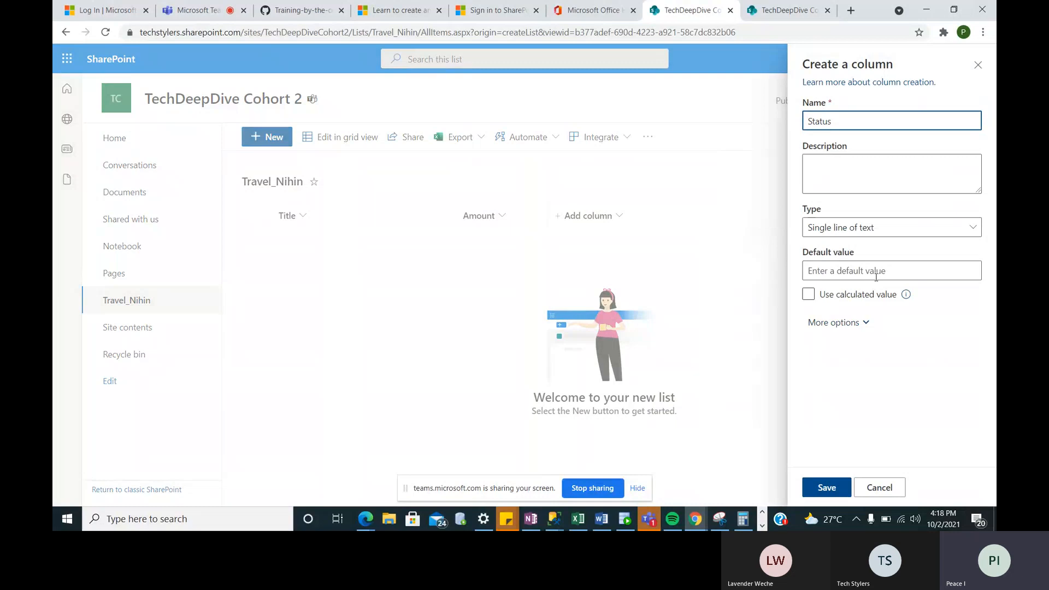
left_click(829, 489)
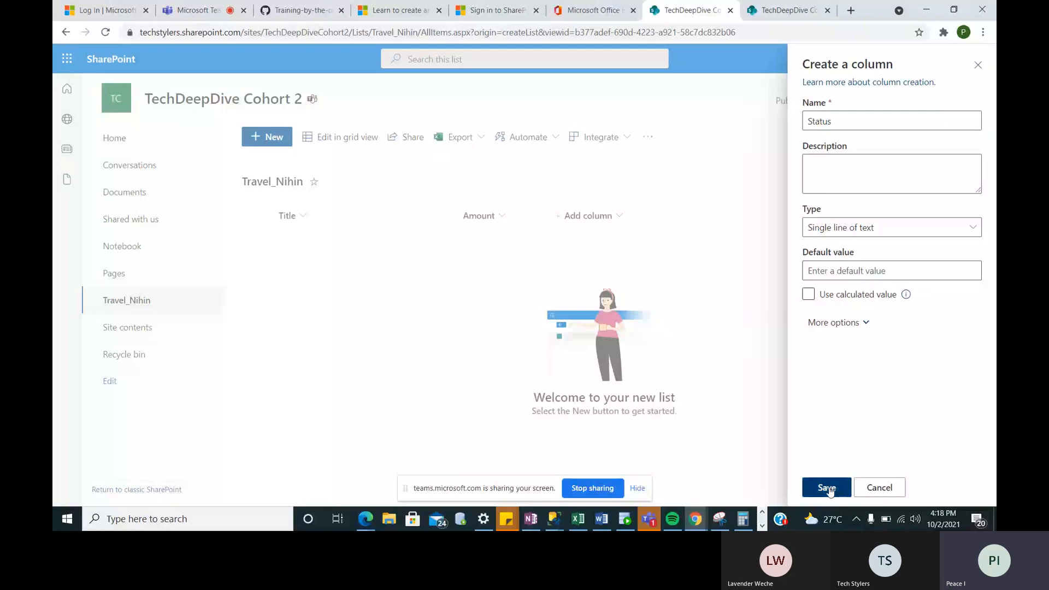
left_click(828, 489)
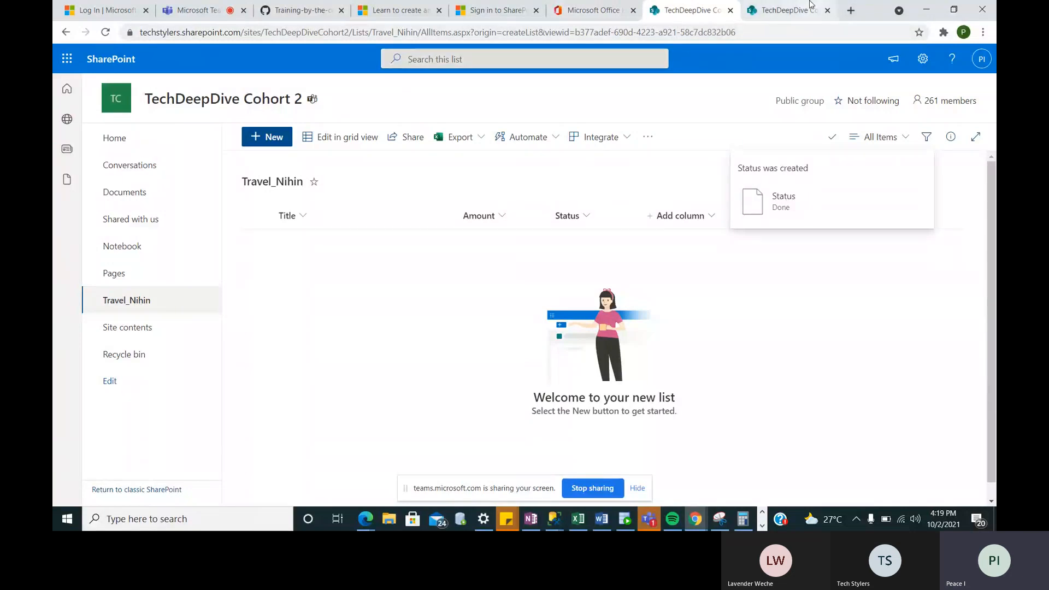
- Launch Power Automate from Office 365 and load flow.microsoft.com in a new tab
left_click(570, 13)
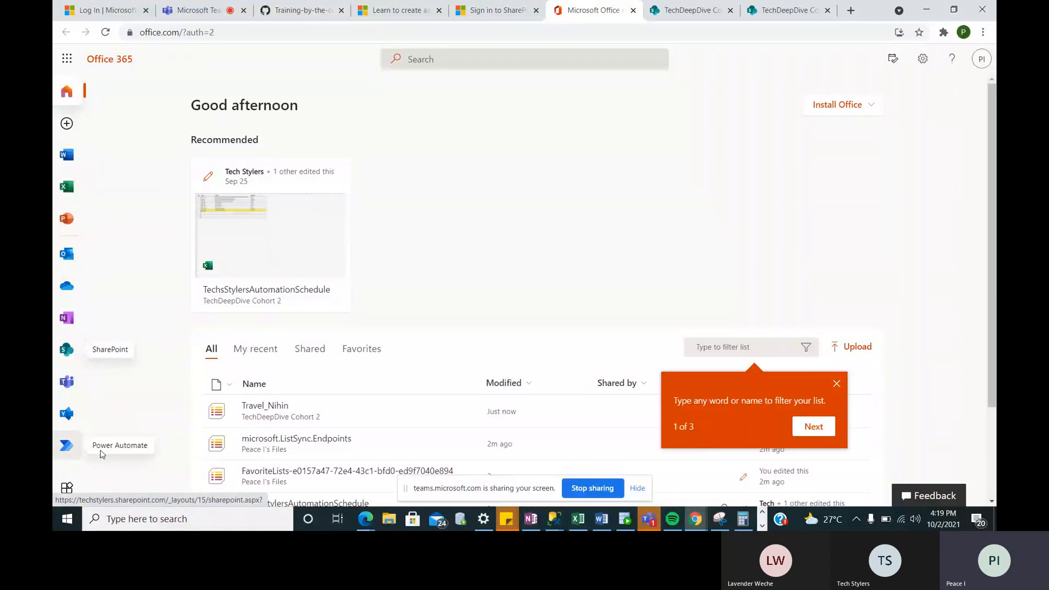
left_click(66, 448)
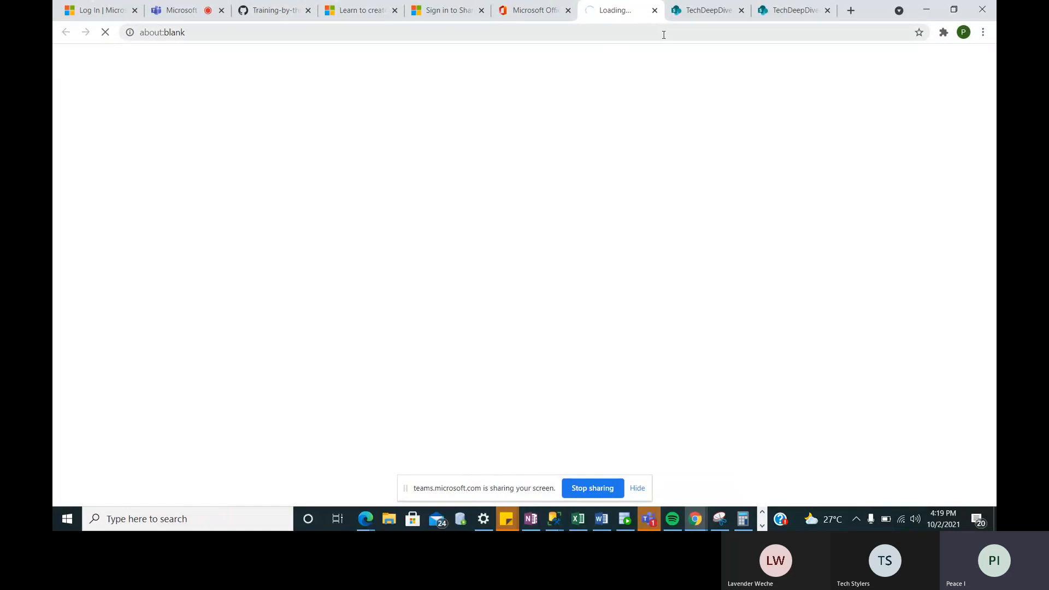
left_click(851, 10)
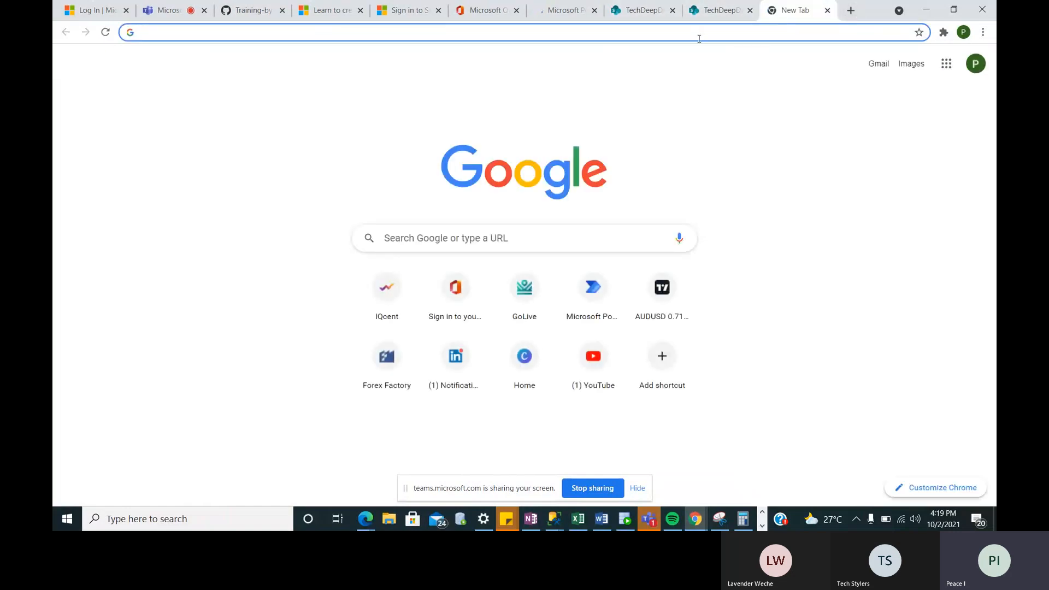
type("flo")
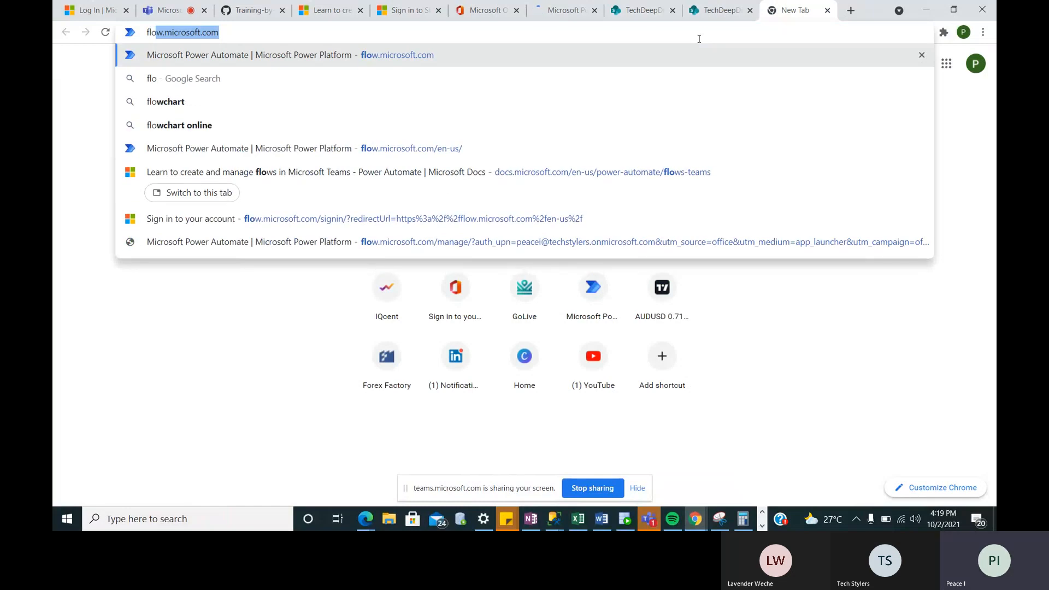
key("Right")
key("Return")
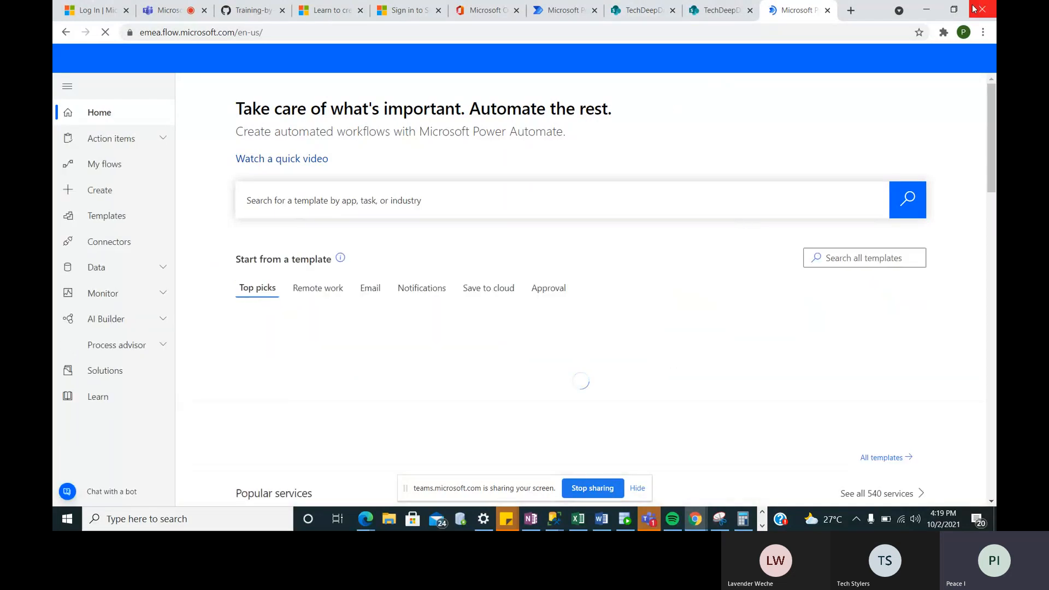
- Close the duplicate tab, sign out, and sign back in with the work account password, staying signed in
left_click(827, 10)
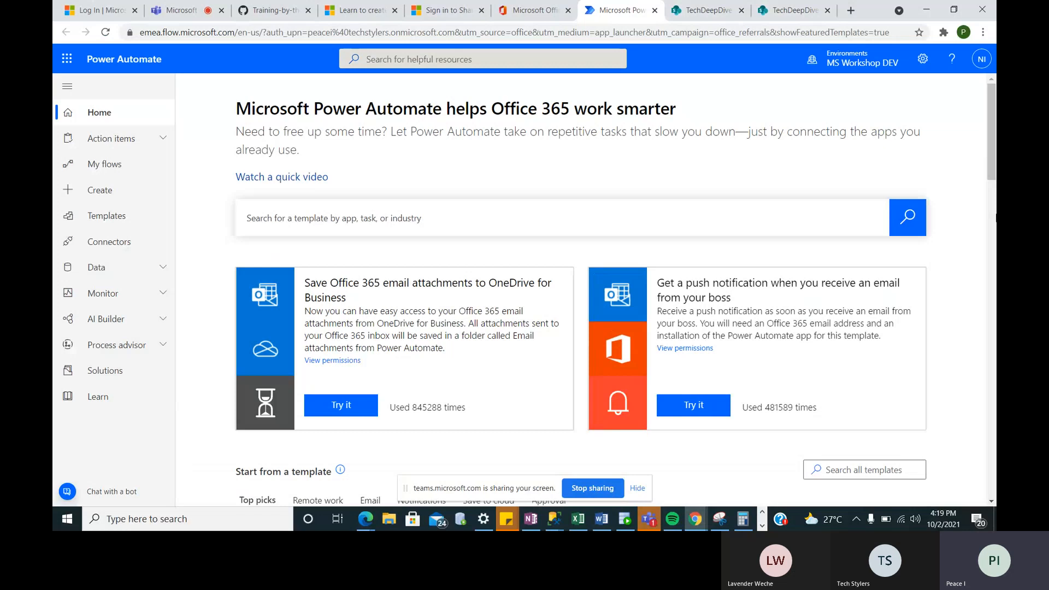
left_click(986, 61)
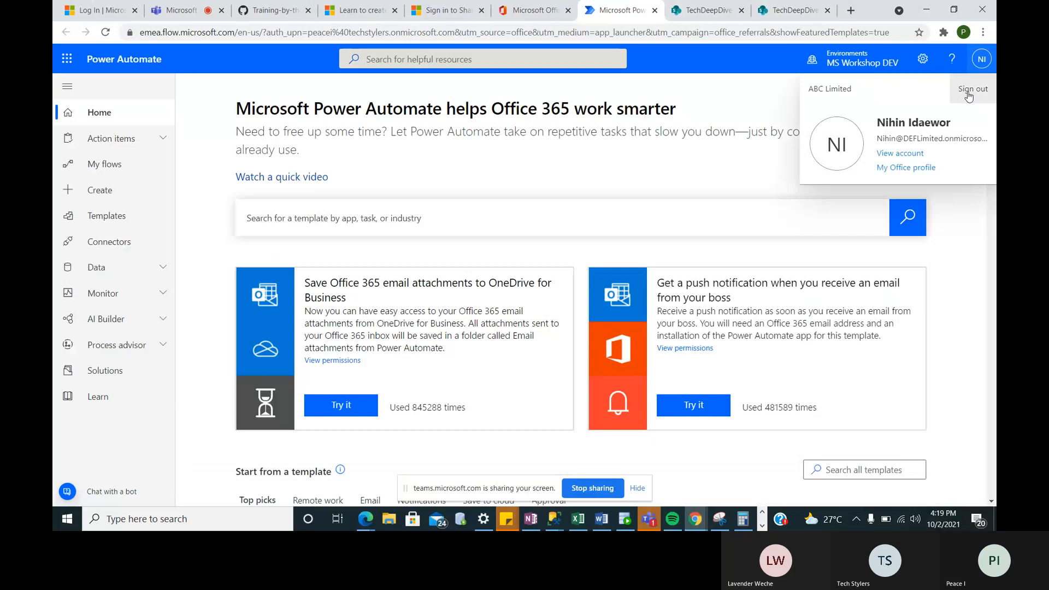
left_click(965, 94)
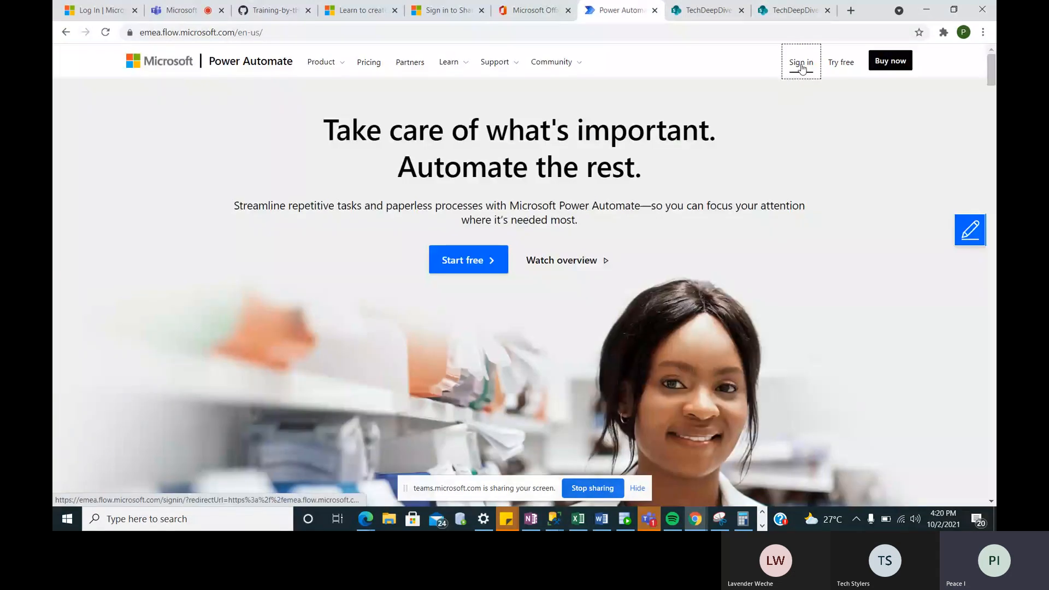
left_click(802, 68)
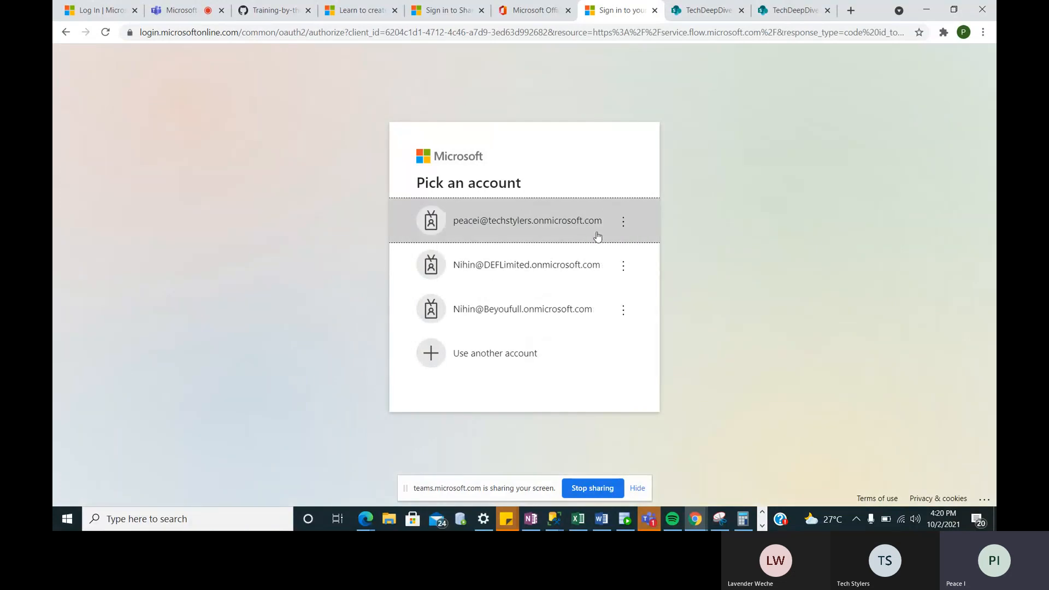
left_click(529, 227)
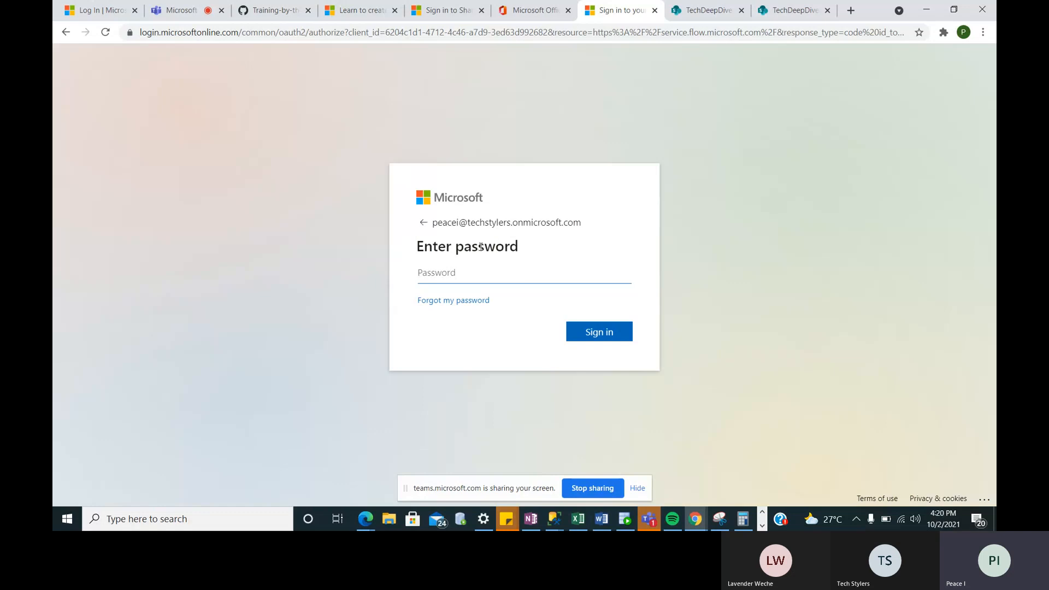
type("••••••")
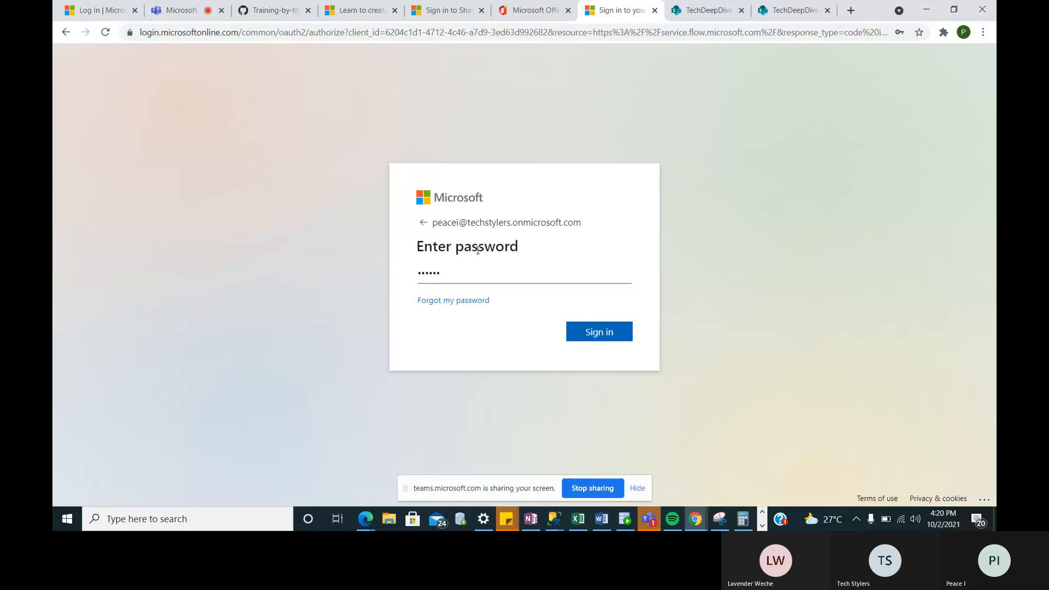
type("••")
key("Return")
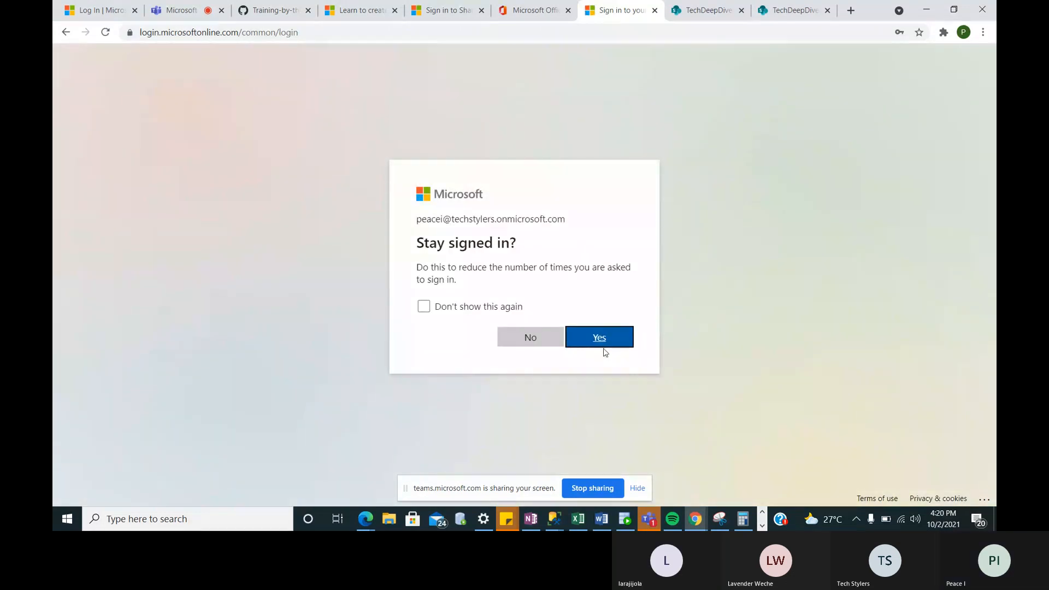
left_click(604, 348)
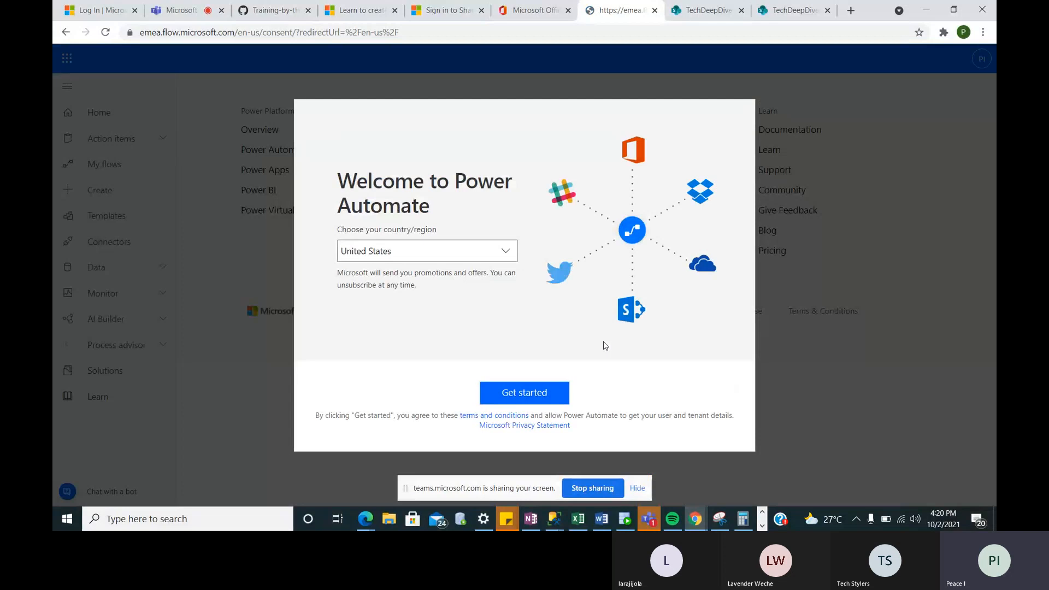
- Select Nigeria as the country/region in the welcome dialog and click Get started
left_click(436, 255)
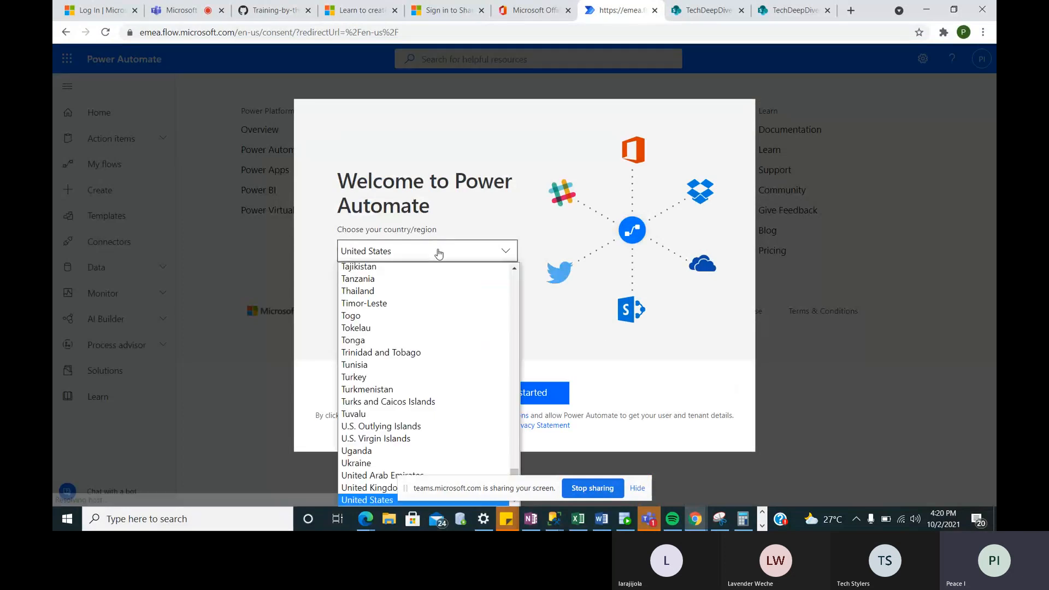
scroll(419, 328, "down", 3)
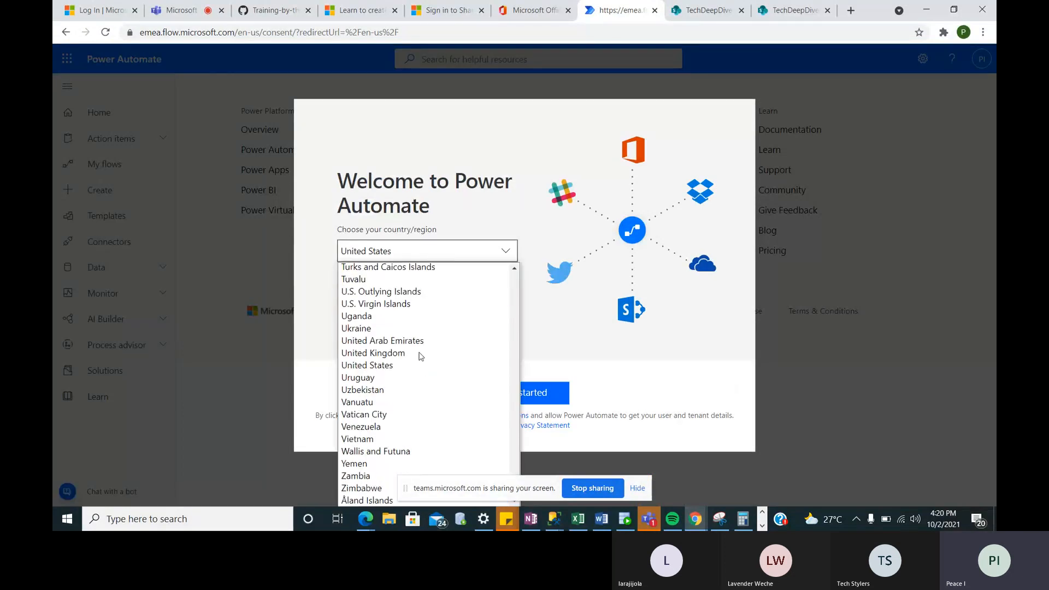
left_click(420, 355)
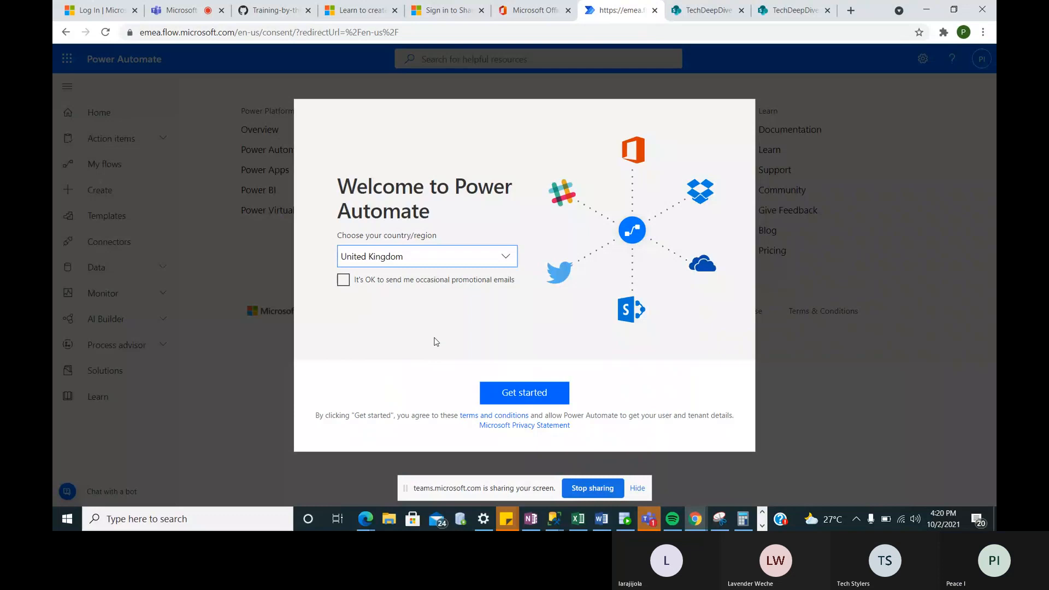
left_click(508, 261)
scroll(428, 170, "up", 3)
scroll(430, 172, "up", 8)
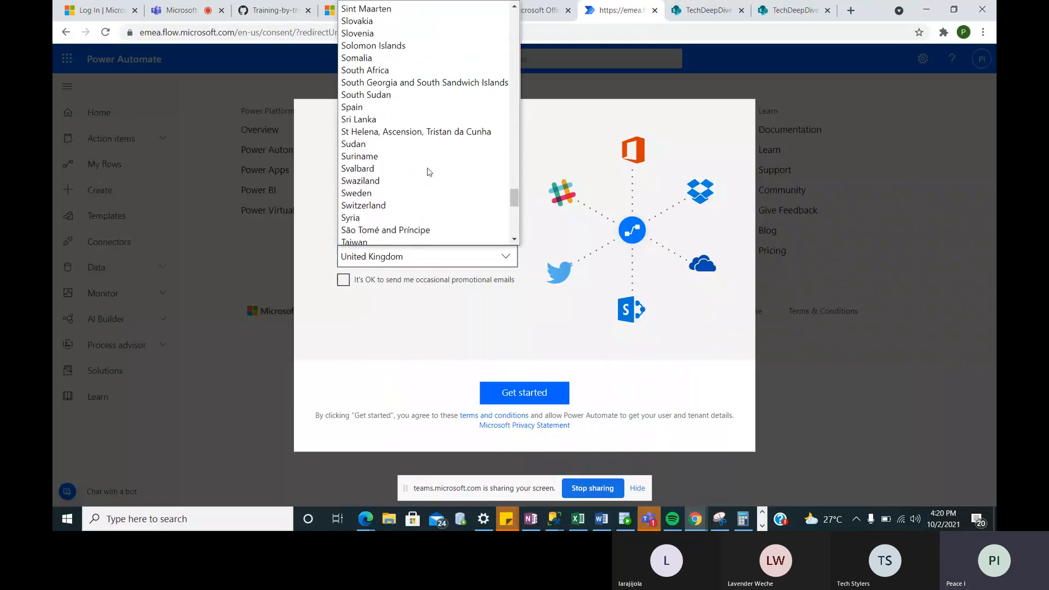
scroll(429, 172, "up", 8)
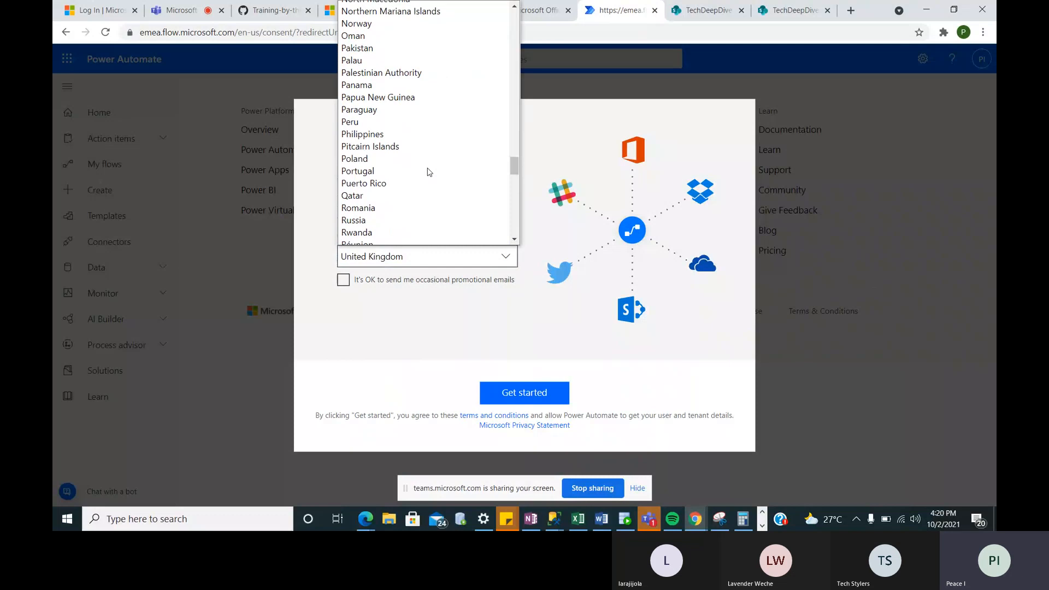
scroll(429, 172, "up", 2)
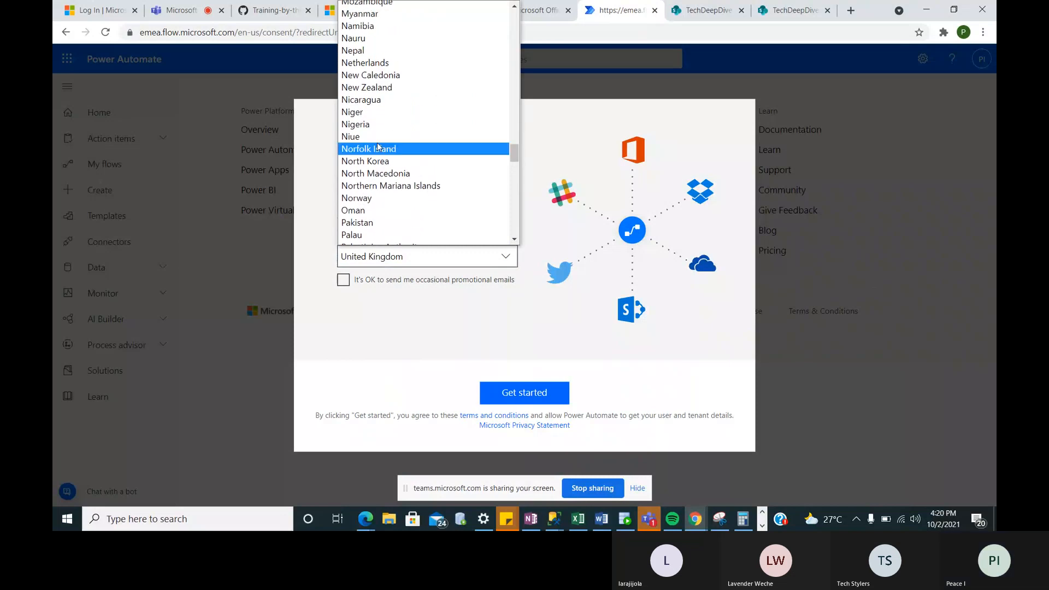
key("Escape")
left_click(361, 131)
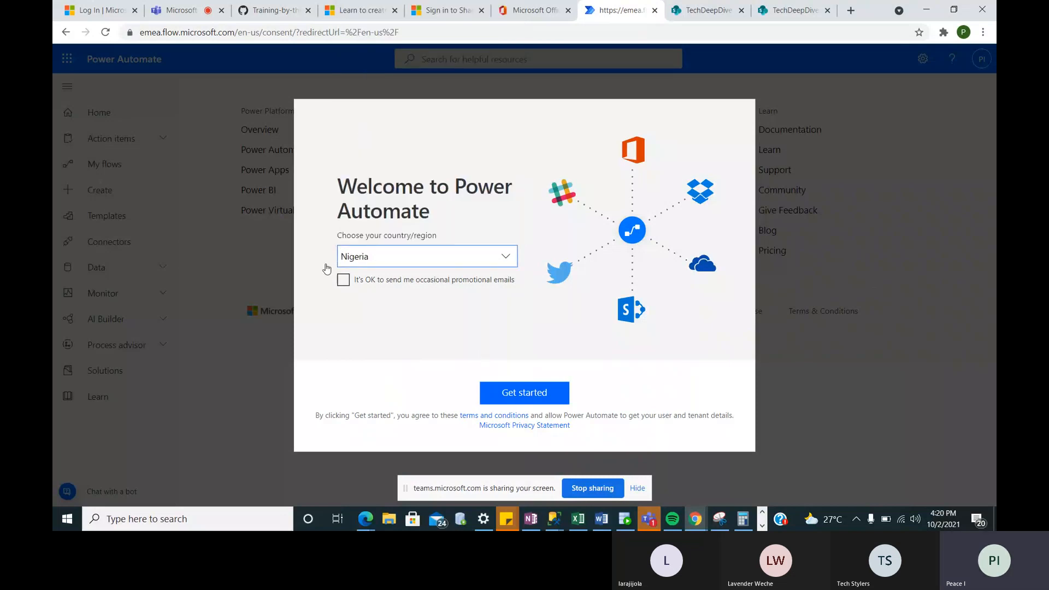
left_click(530, 391)
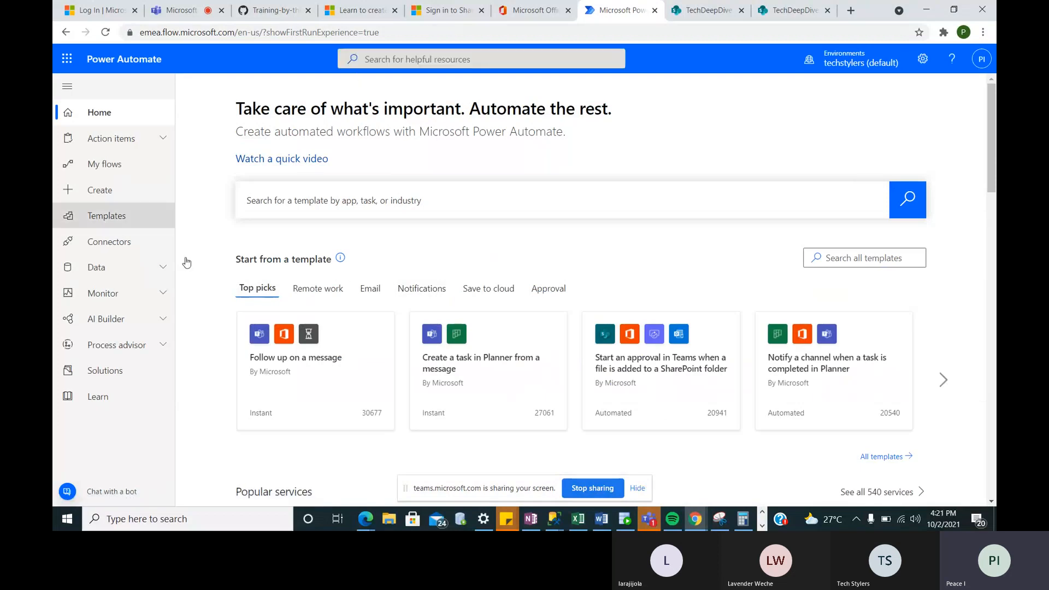
- Browse the Create page, open the Automated cloud flow dialog, then close it again
left_click(116, 196)
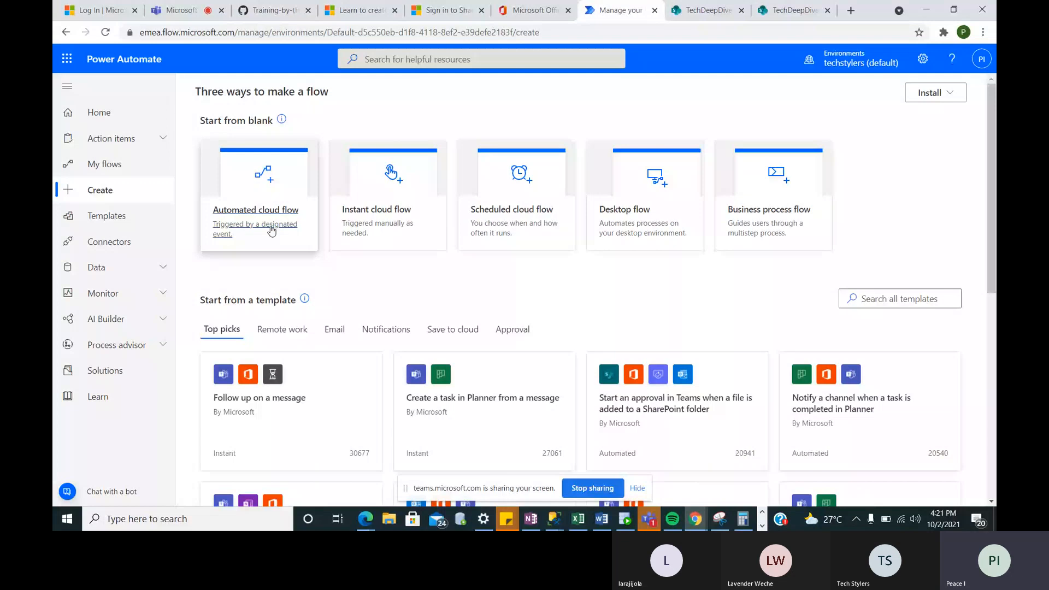
scroll(286, 242, "down", 4)
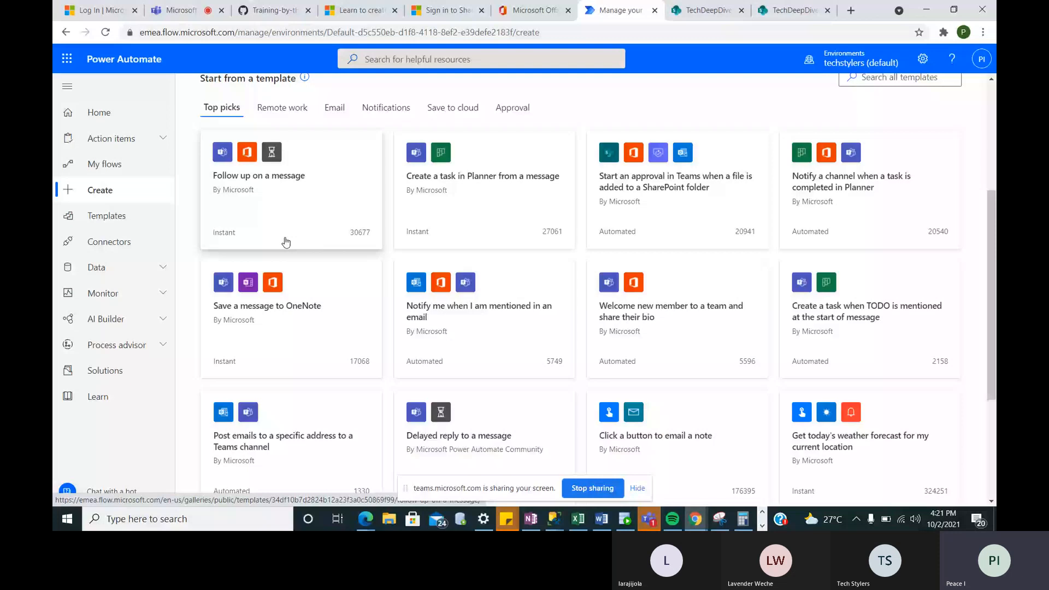
scroll(286, 242, "down", 2)
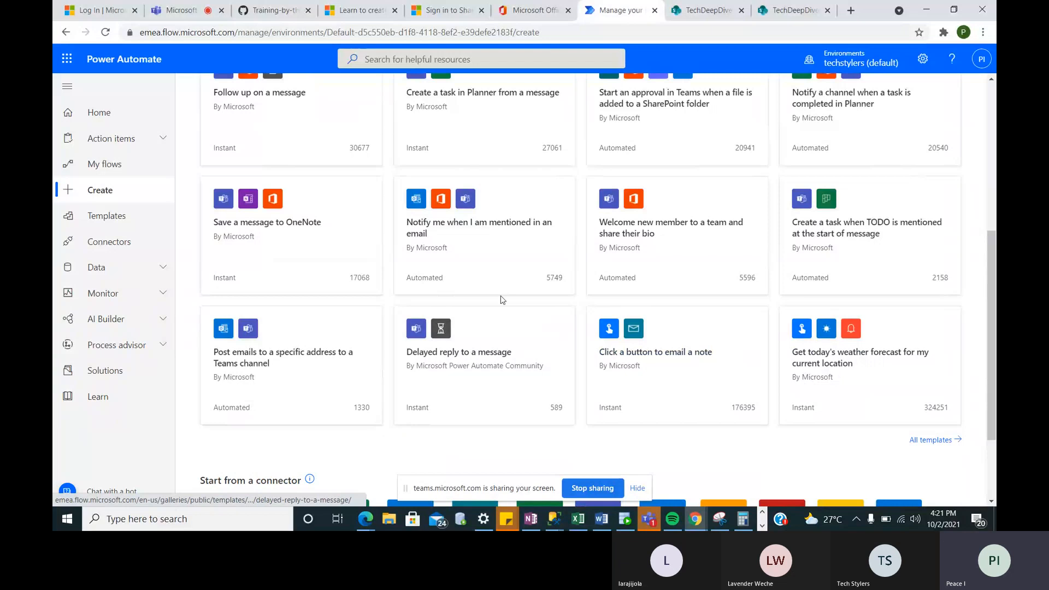
scroll(502, 300, "up", 3)
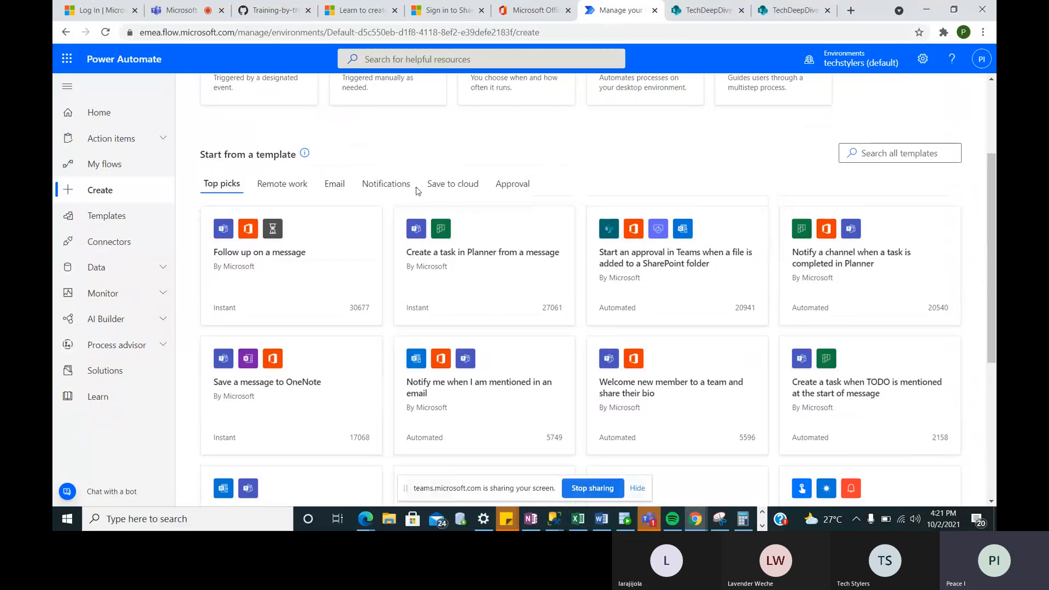
scroll(552, 229, "down", 5)
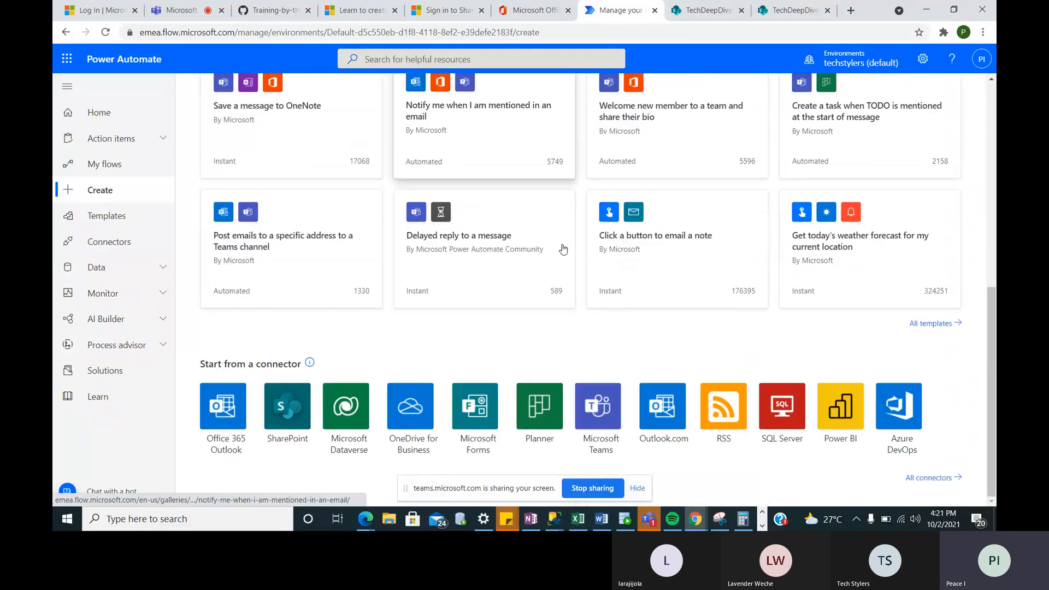
scroll(563, 249, "up", 4)
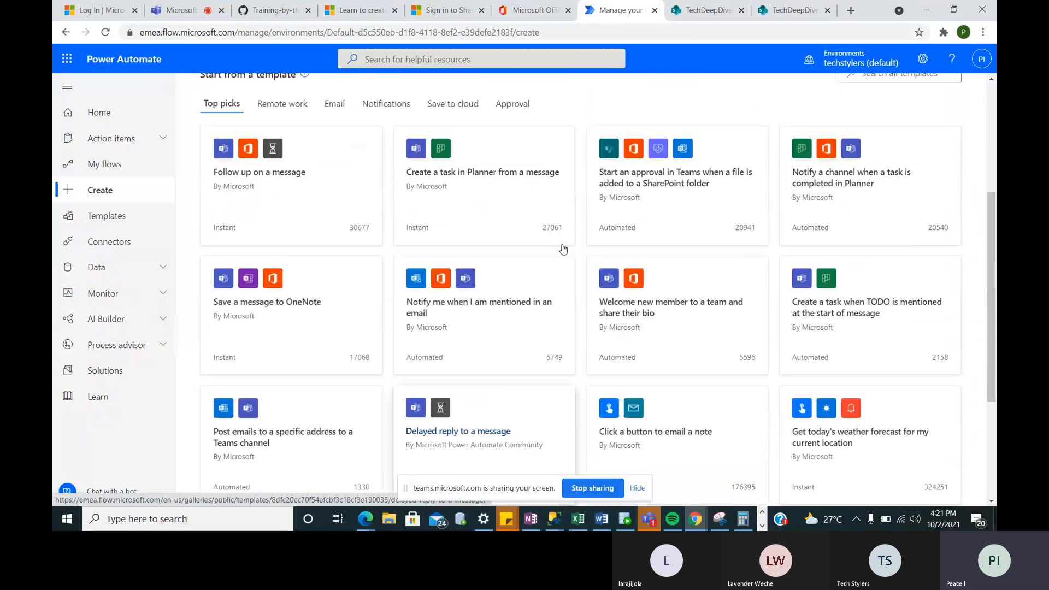
scroll(563, 249, "up", 4)
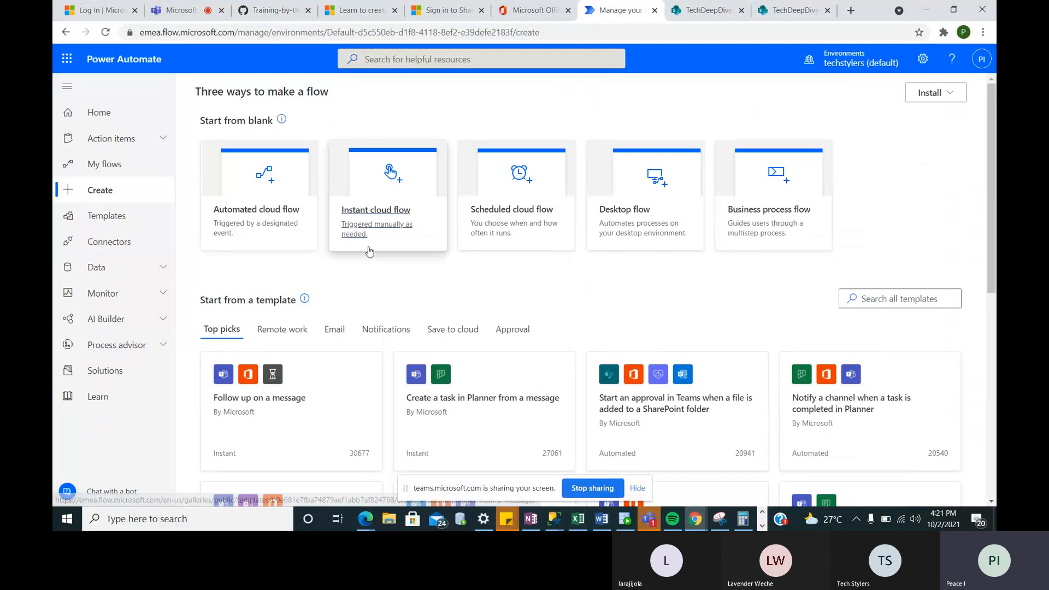
left_click(270, 208)
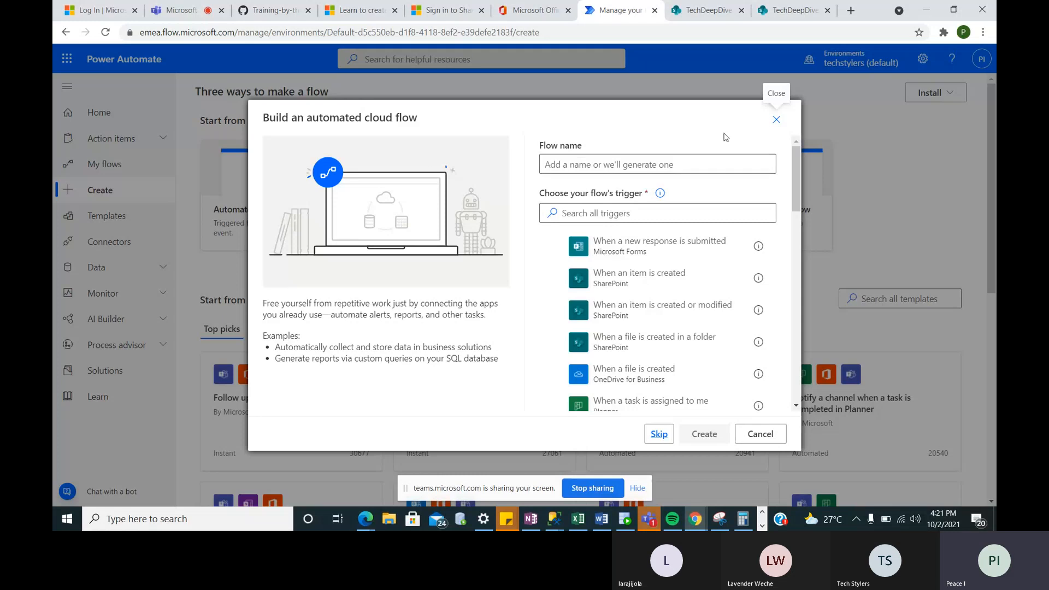
left_click(775, 121)
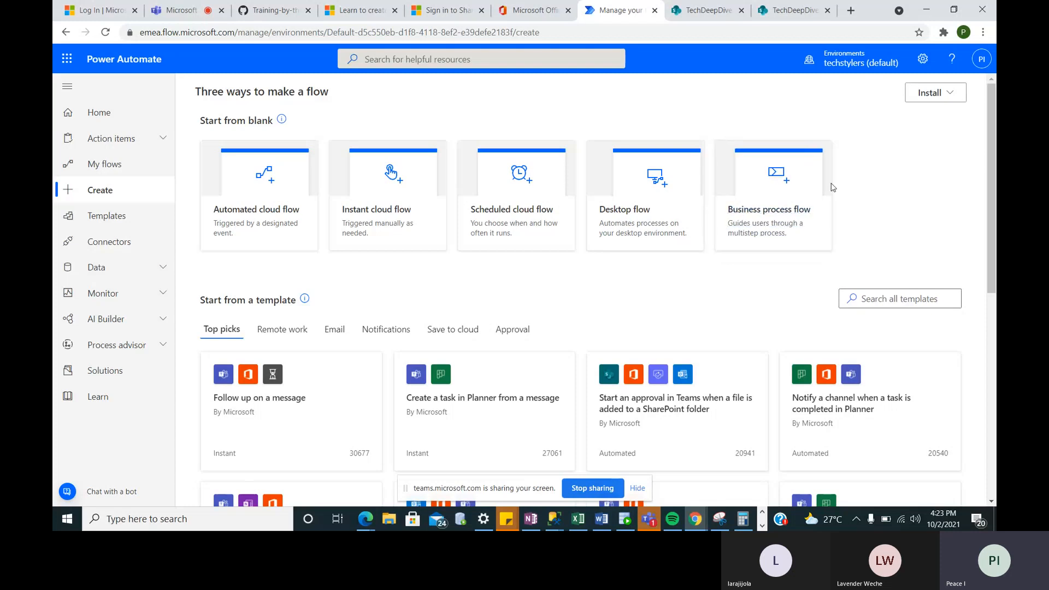
- Reopen the Automated cloud flow dialog and Skip to a blank untitled flow
left_click(255, 215)
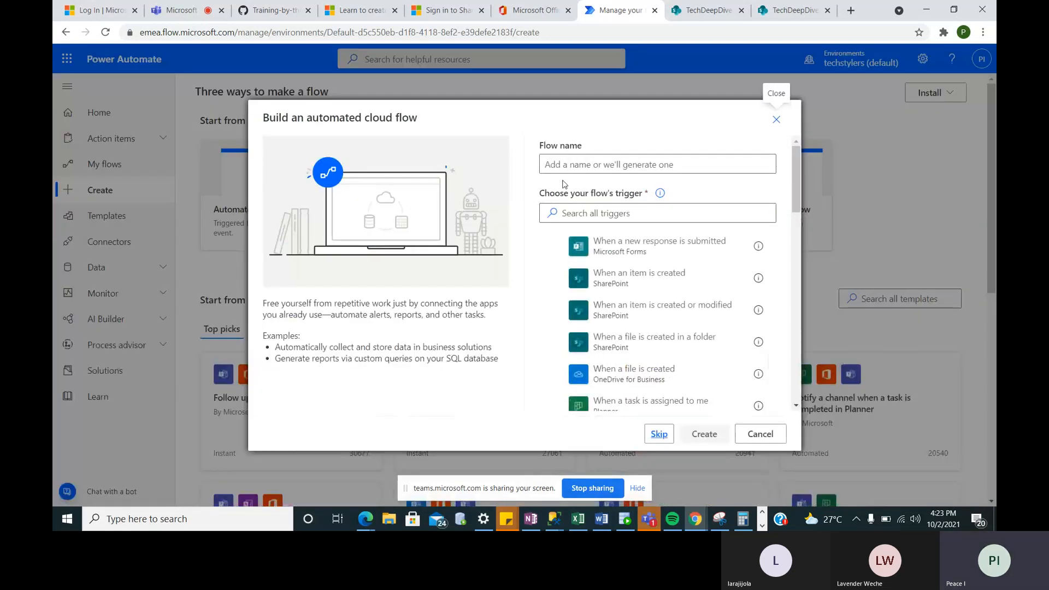
left_click(555, 165)
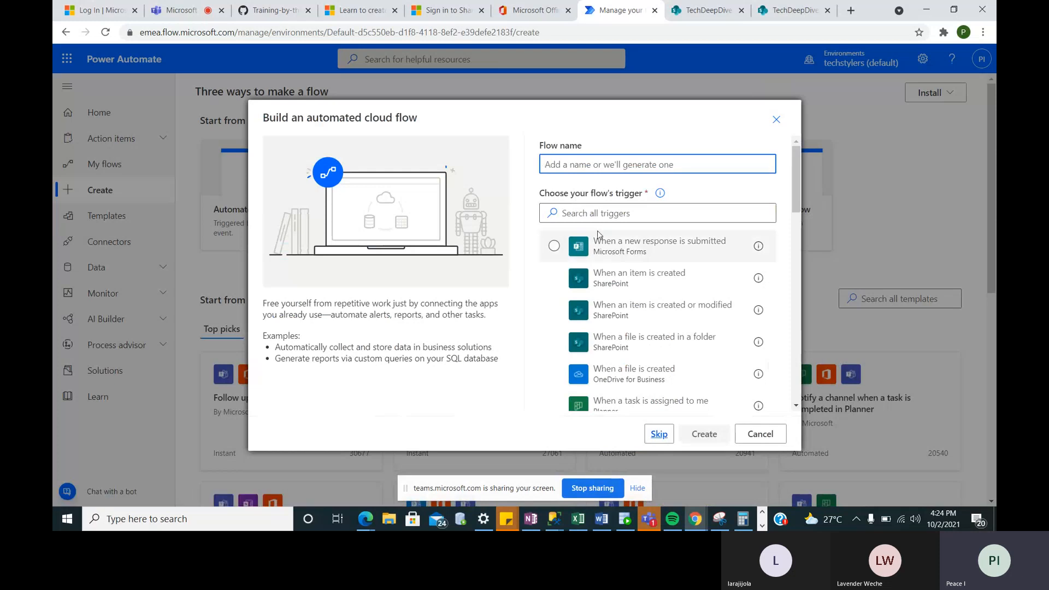
left_click(659, 435)
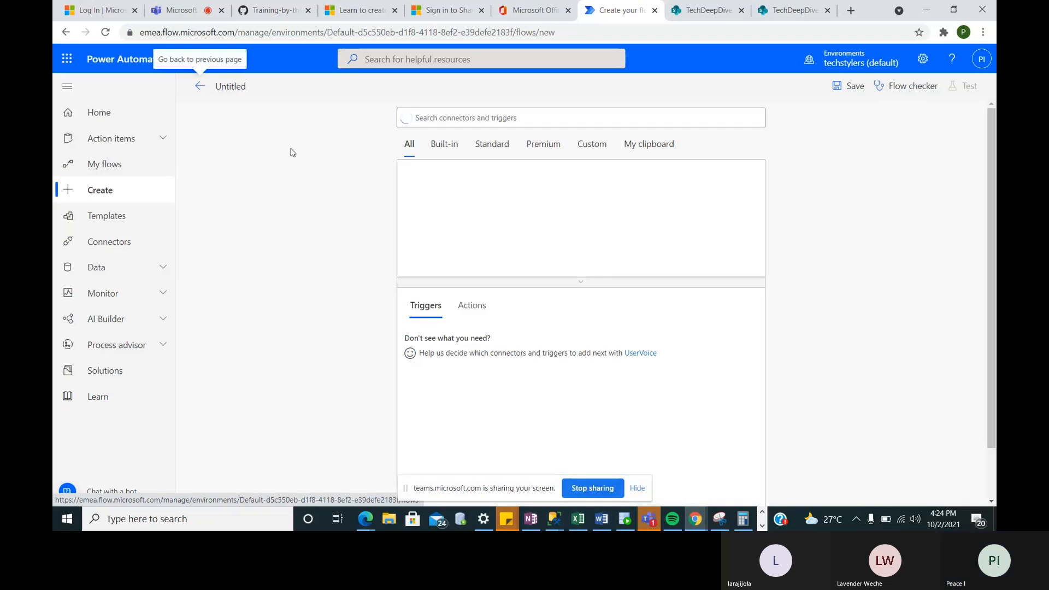
- Title the flow 'Expense Approval' and bring up the SharePoint triggers
left_click(233, 85)
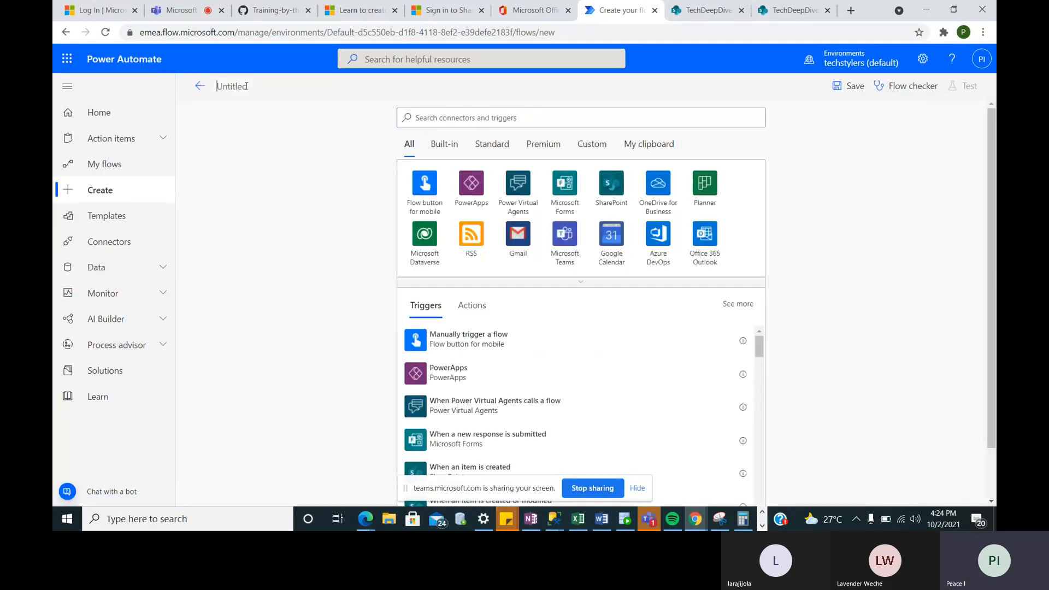
type("Expense A")
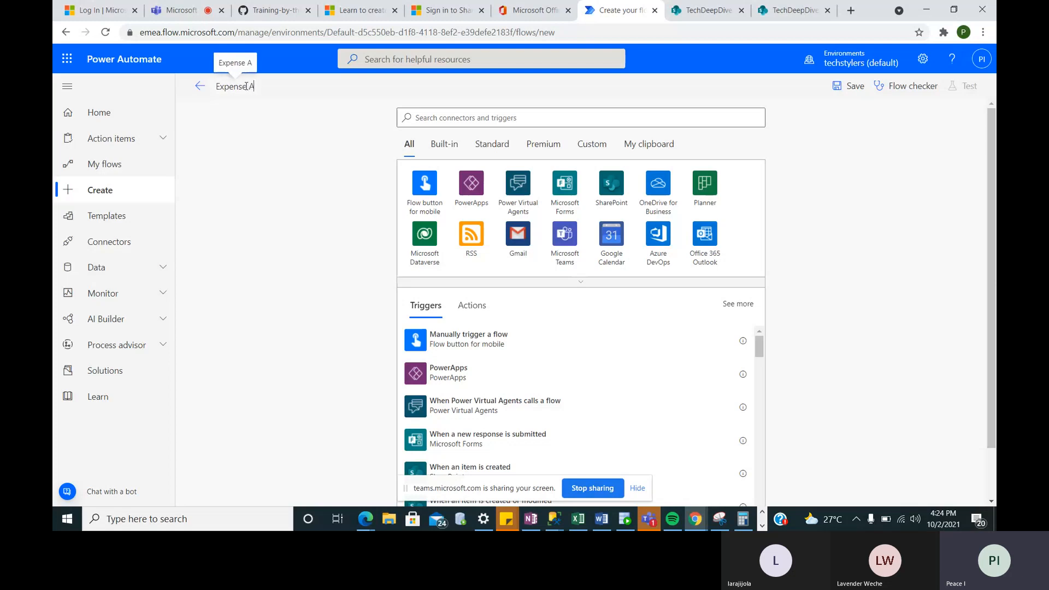
type("pprova")
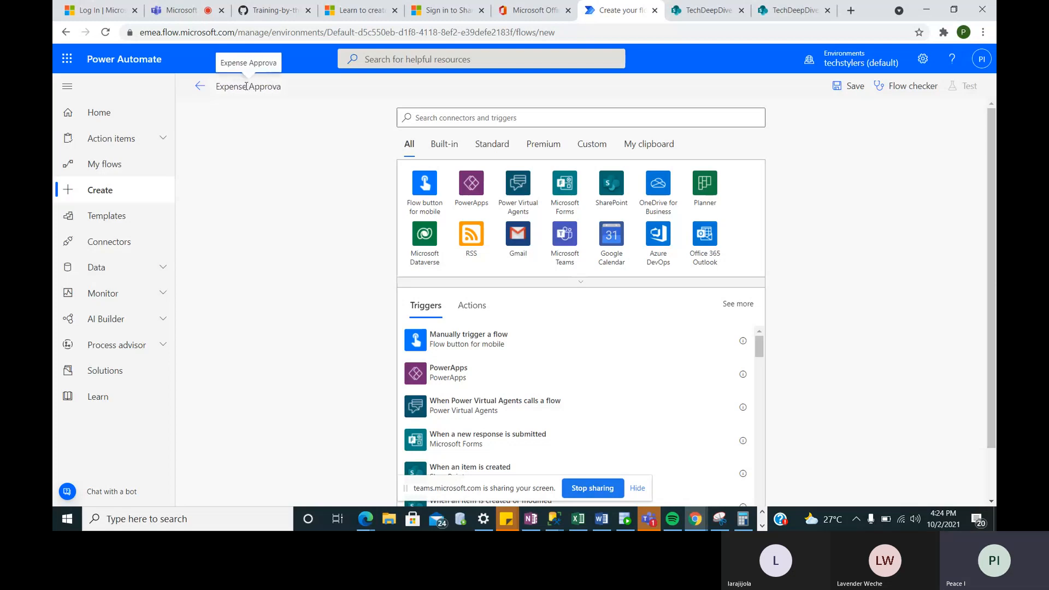
type("l")
left_click(453, 113)
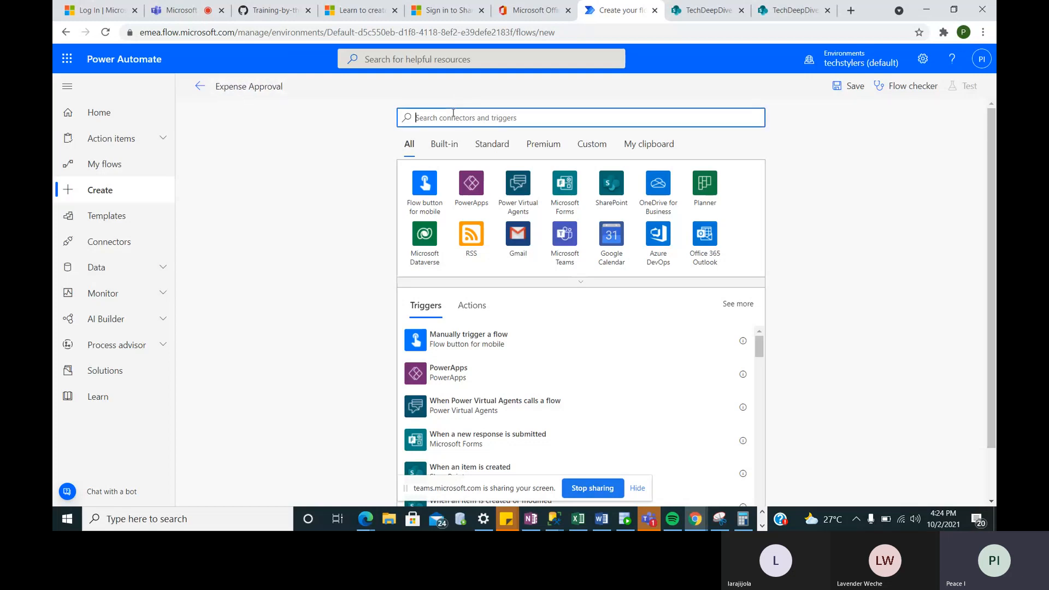
left_click(608, 190)
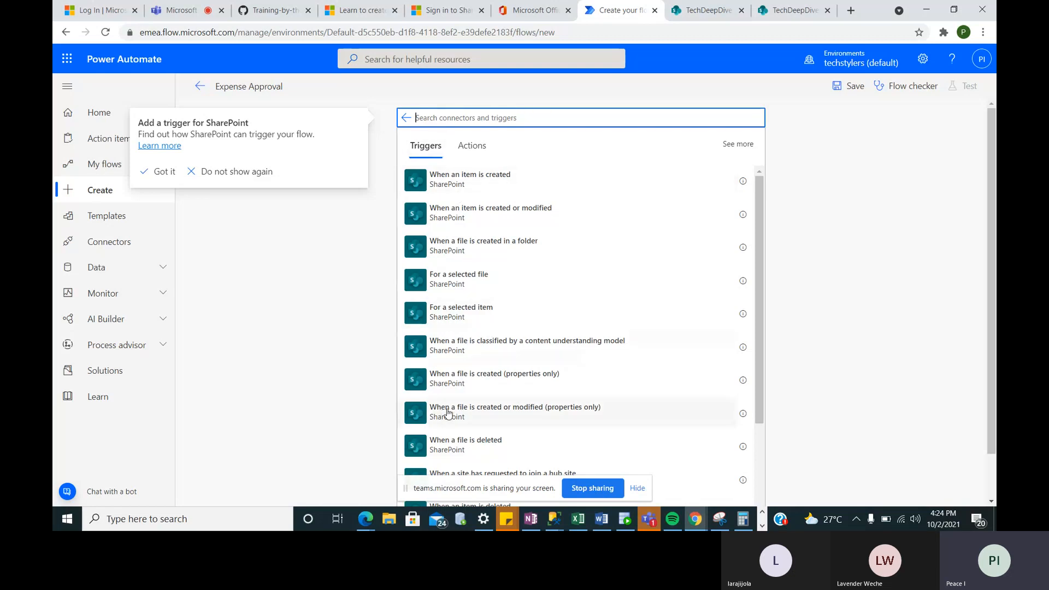
- Select the SharePoint 'When an item is created' trigger to start the Expense Approval flow
scroll(468, 372, "down", 3)
scroll(470, 373, "up", 3)
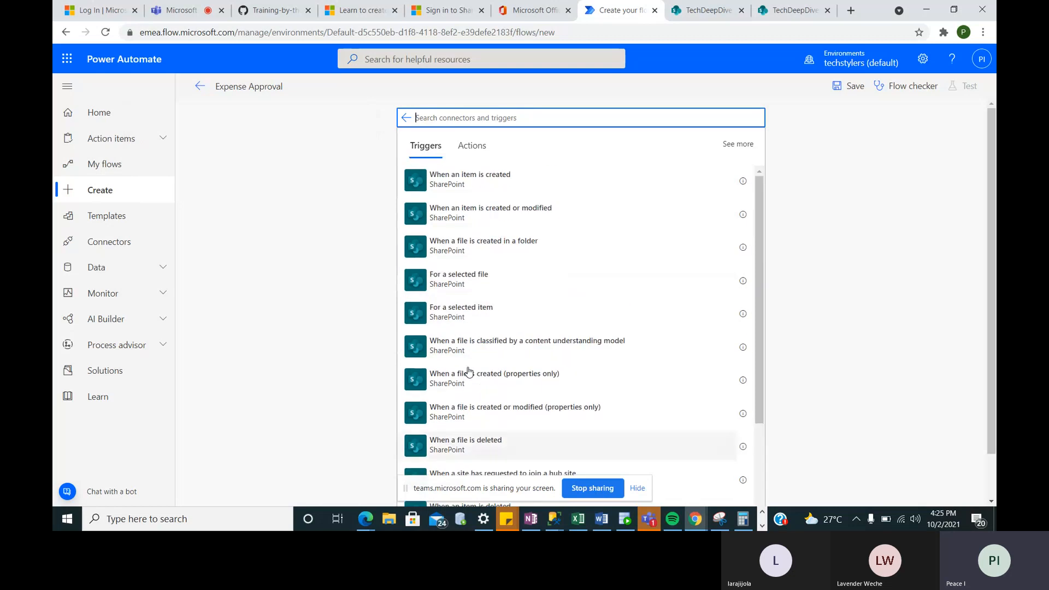
left_click(467, 192)
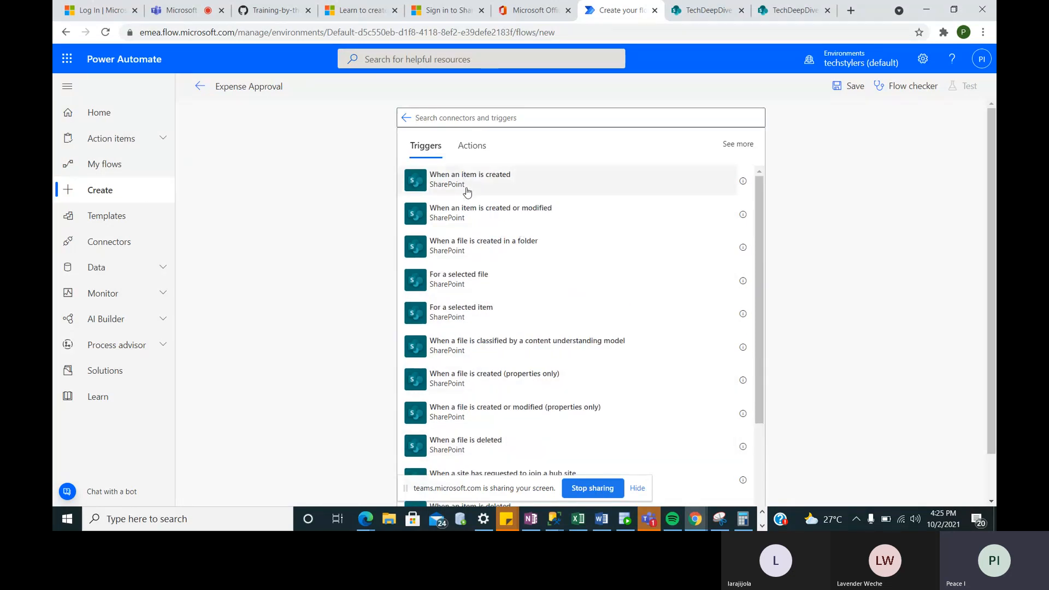
left_click(488, 191)
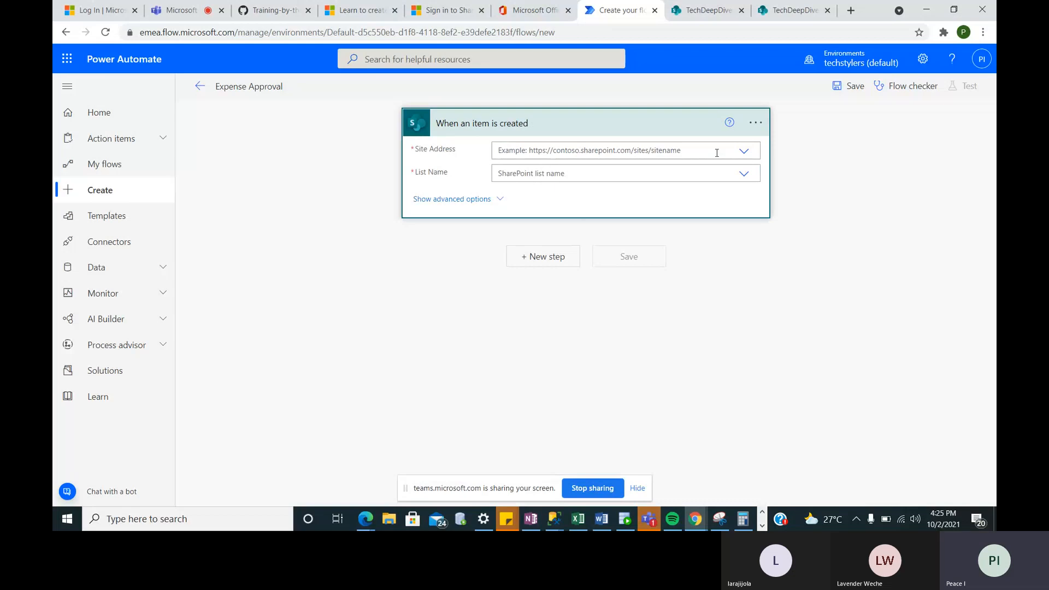
- Point the trigger at the Travel_Nihin list on TechDeepDive Cohort 2, then view that list in SharePoint
left_click(746, 152)
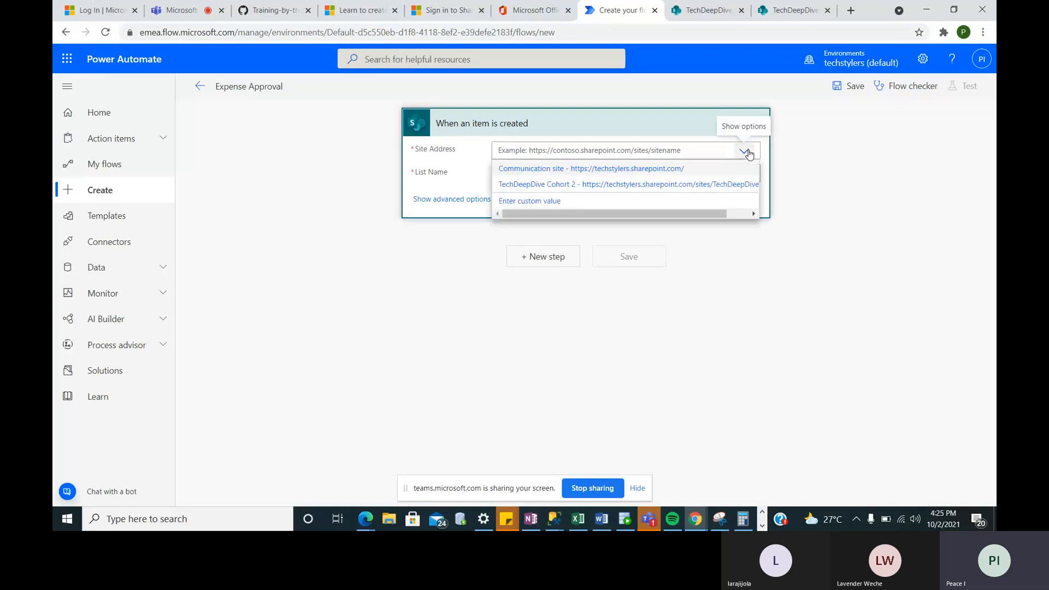
left_click(576, 186)
left_click(506, 188)
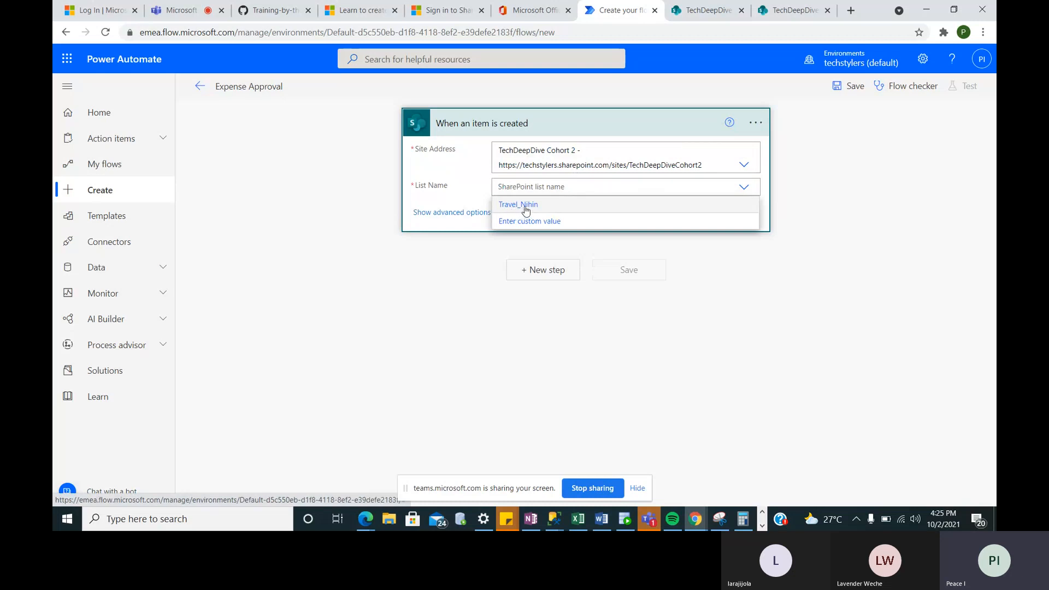
left_click(526, 210)
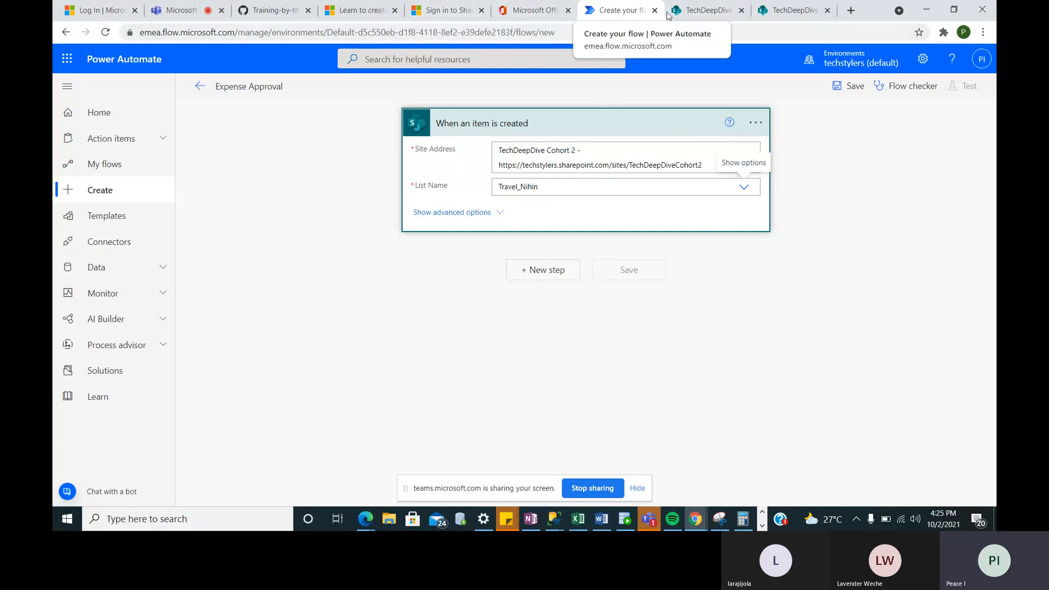
left_click(699, 12)
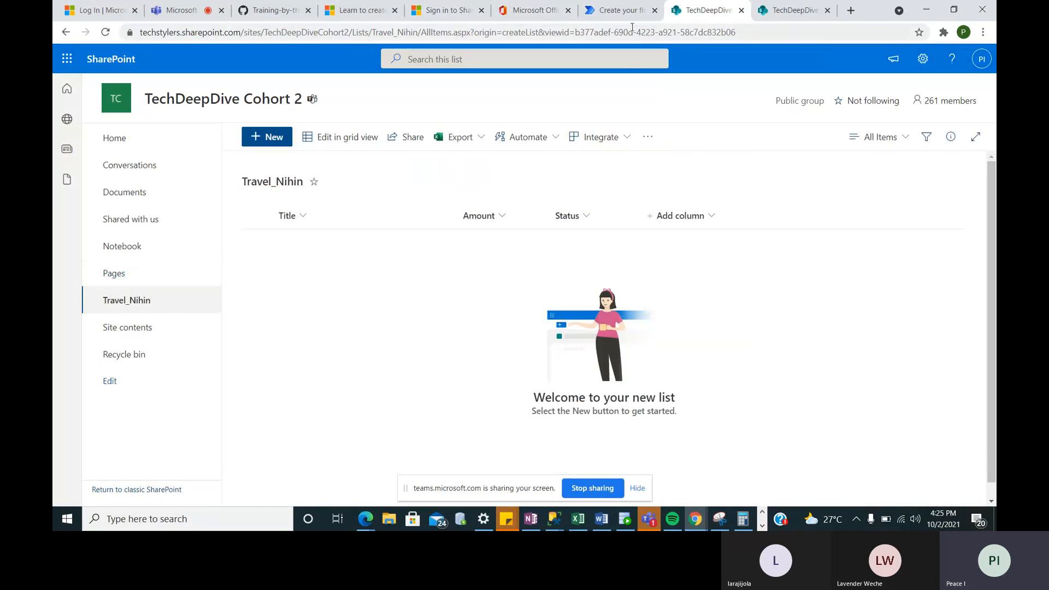
- Return to the flow designer and add a new step below the SharePoint trigger
left_click(616, 10)
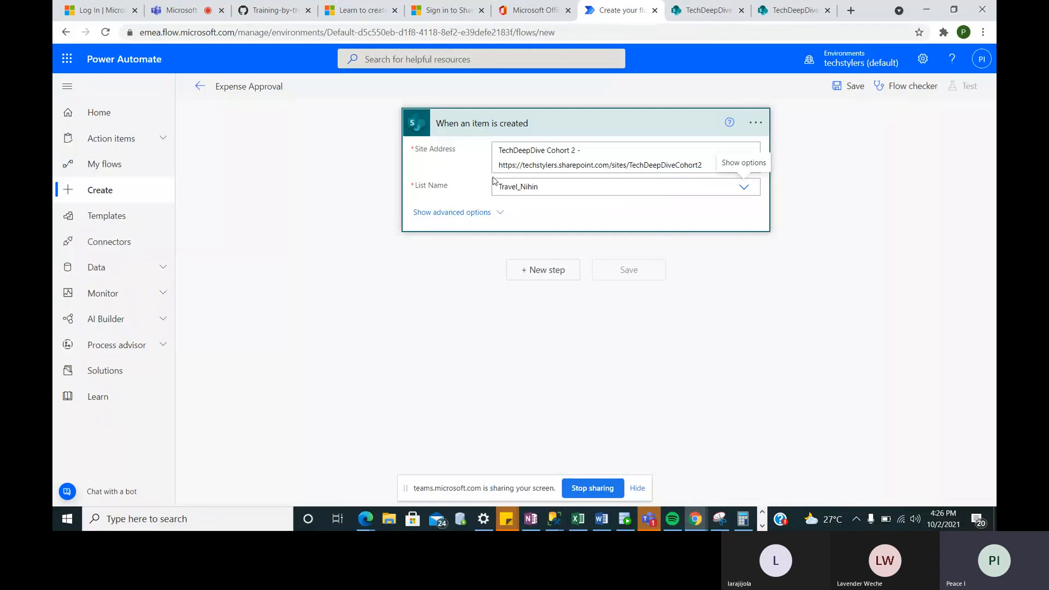
left_click(551, 279)
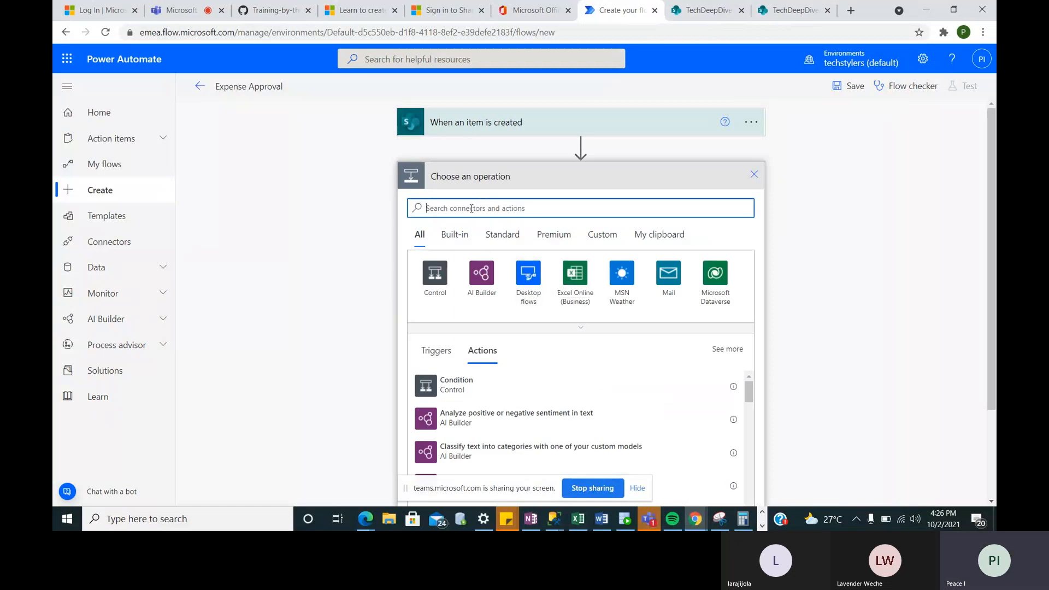
- Search 'App' and add the Approvals 'Start and wait for an approval' action
type("App")
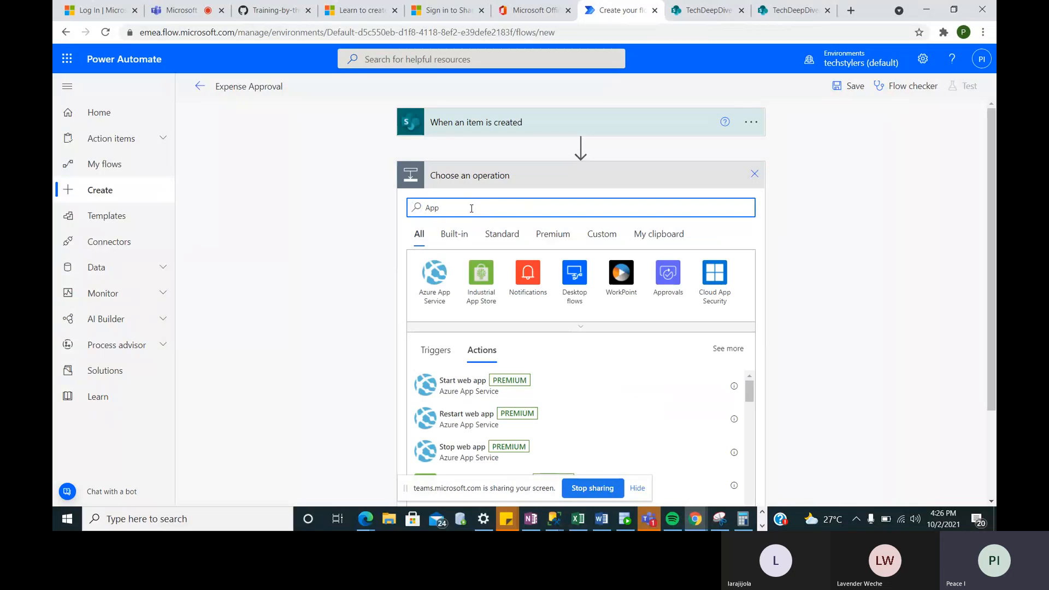
left_click(668, 273)
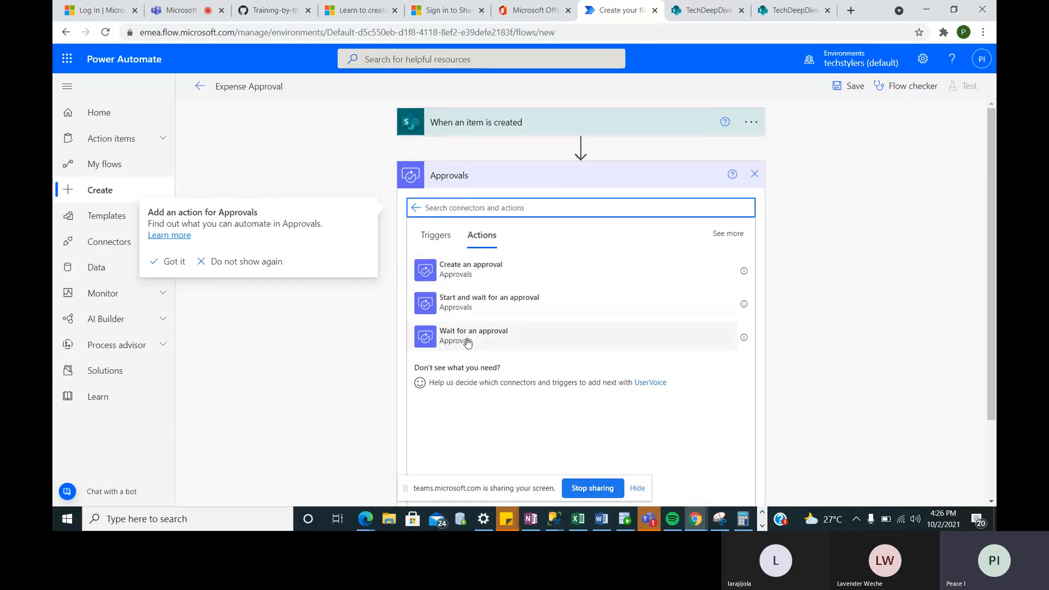
left_click(504, 309)
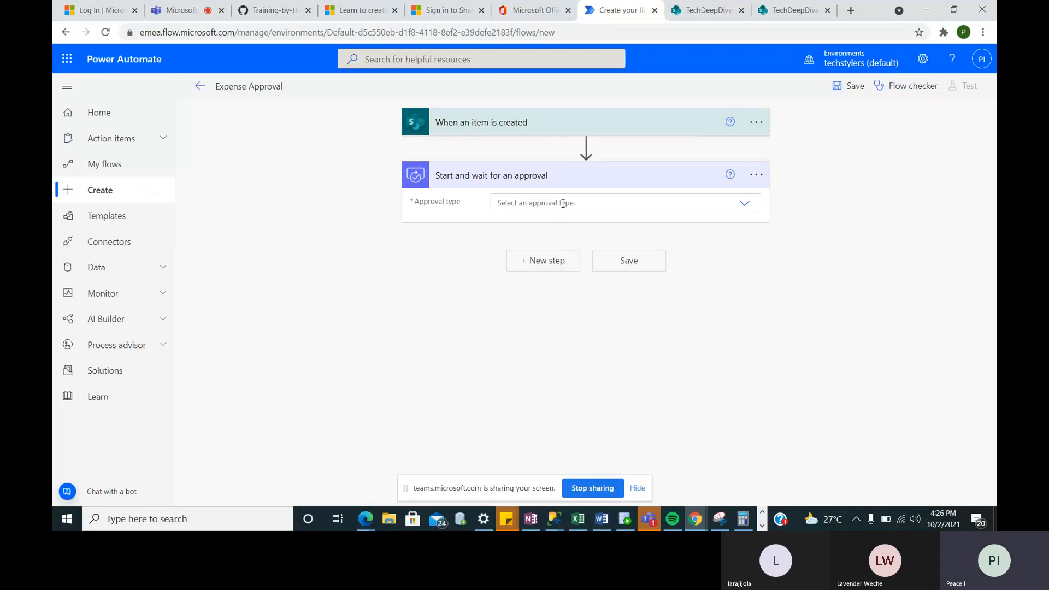
- Set the approval's Approval type to 'Approve/Reject - First to respond'
left_click(562, 204)
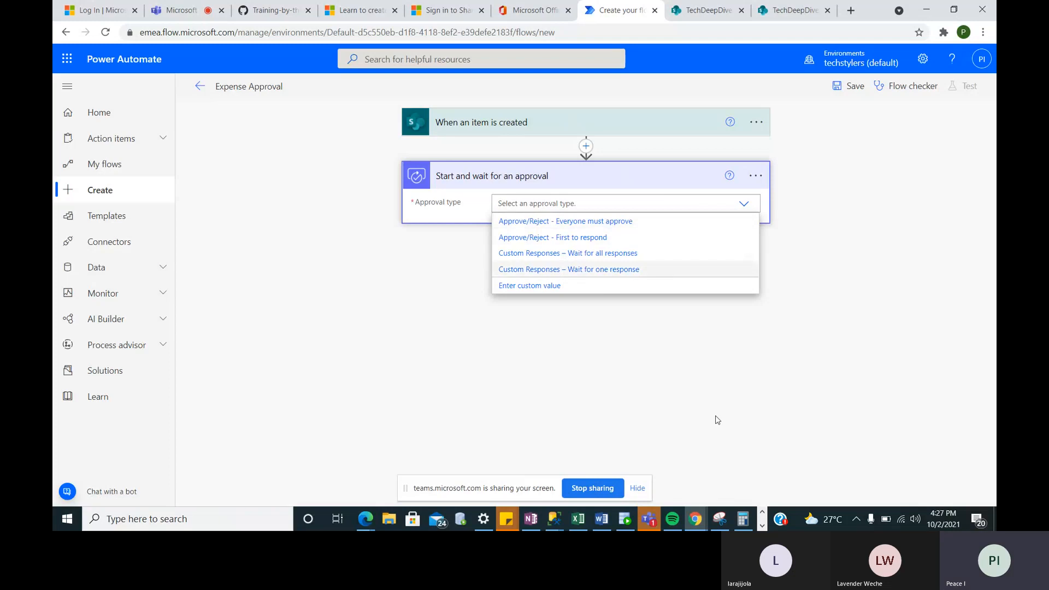
left_click(611, 240)
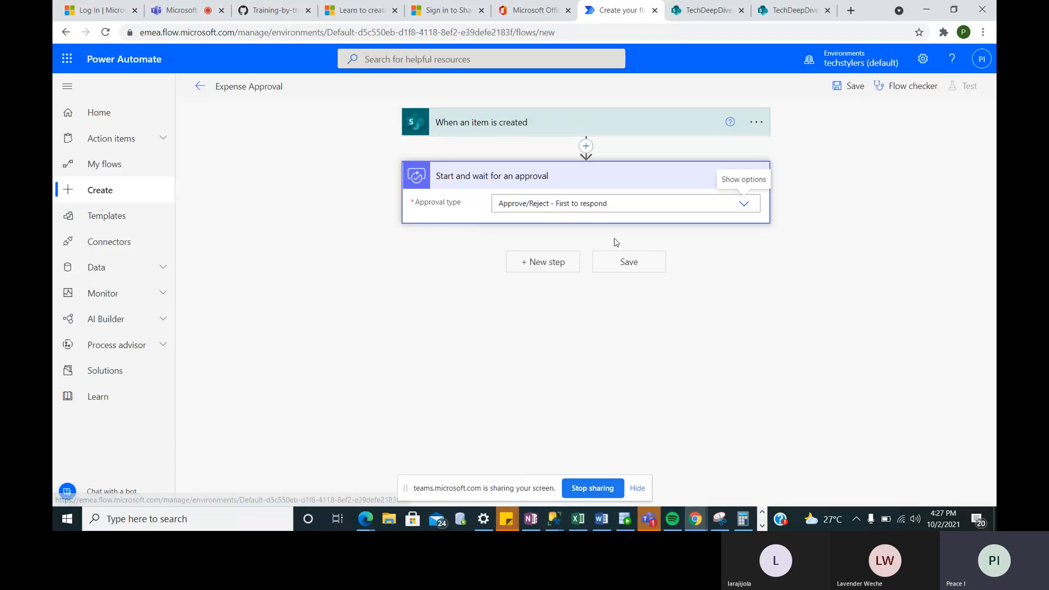
left_click(597, 205)
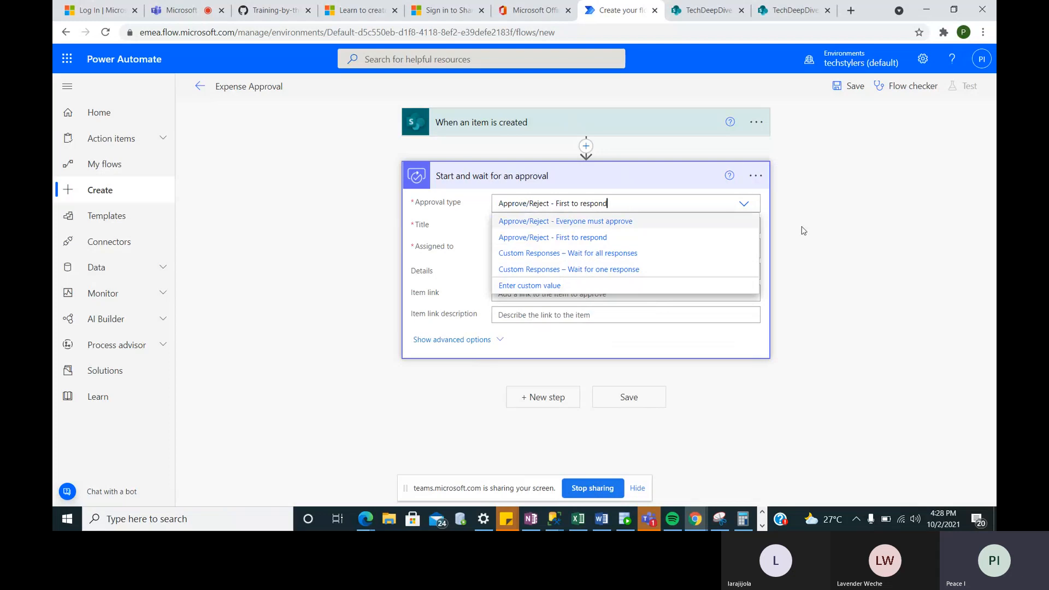
left_click(757, 203)
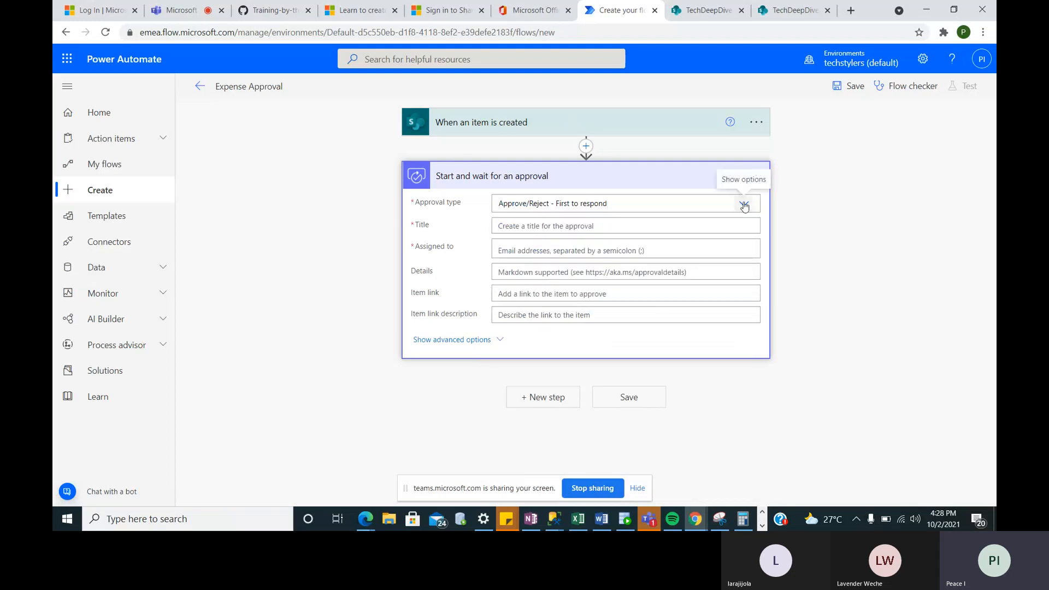
- Title the approval 'Please approve the following expense'
left_click(507, 226)
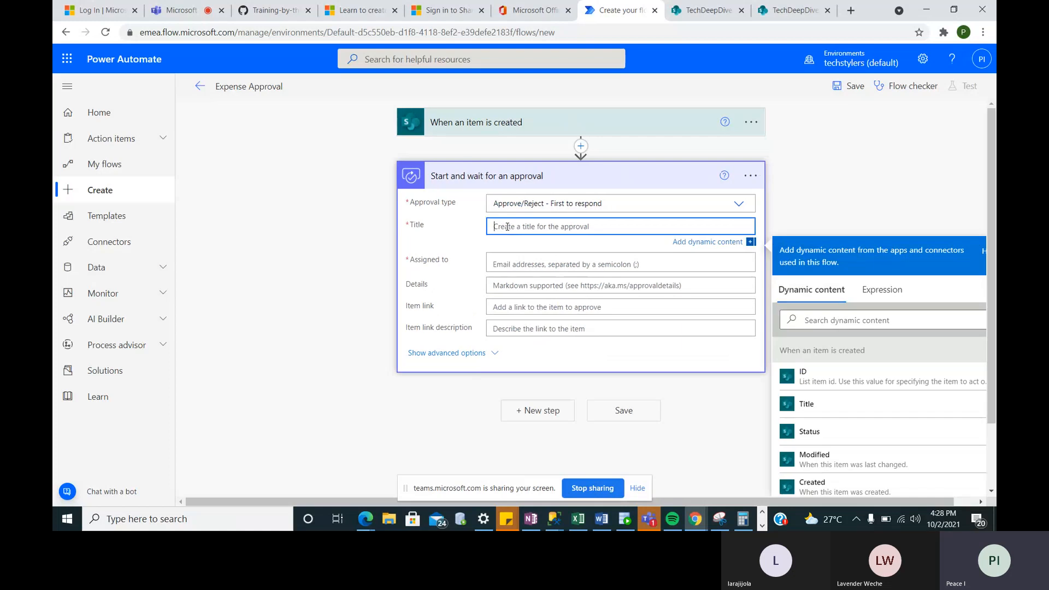
type("Please approve the following expense")
scroll(507, 226, "down", 1)
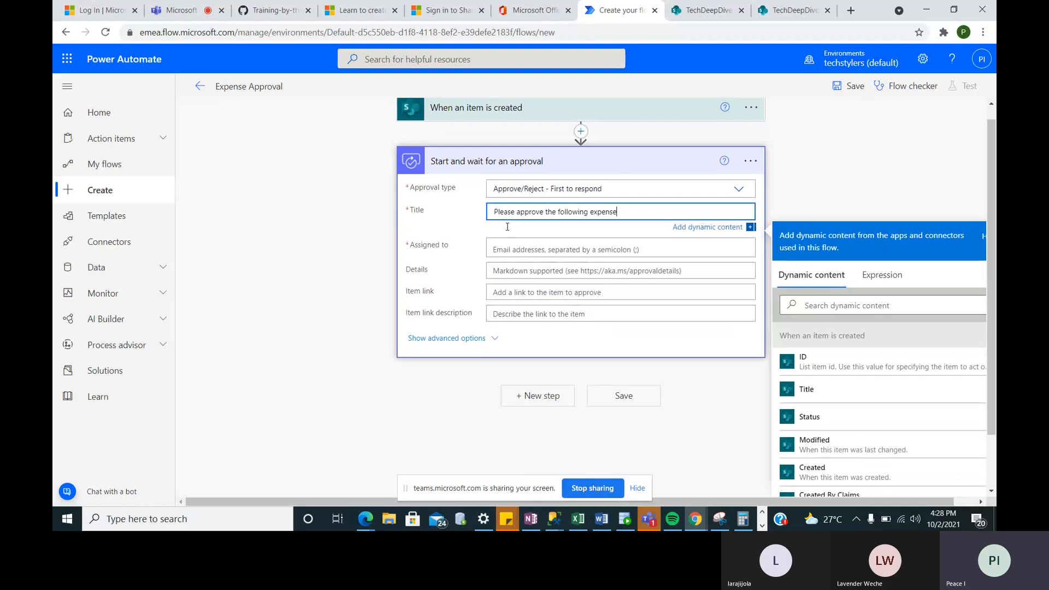
- Search the directory by the approver's name and pick the matching user in Assigned to
left_click(507, 226)
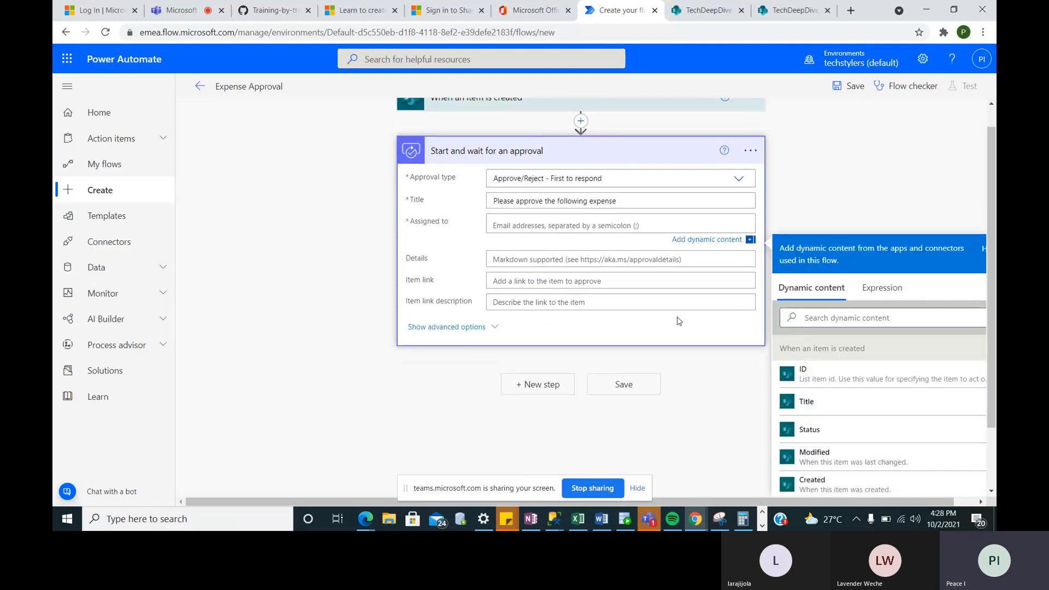
scroll(645, 232, "down", 1)
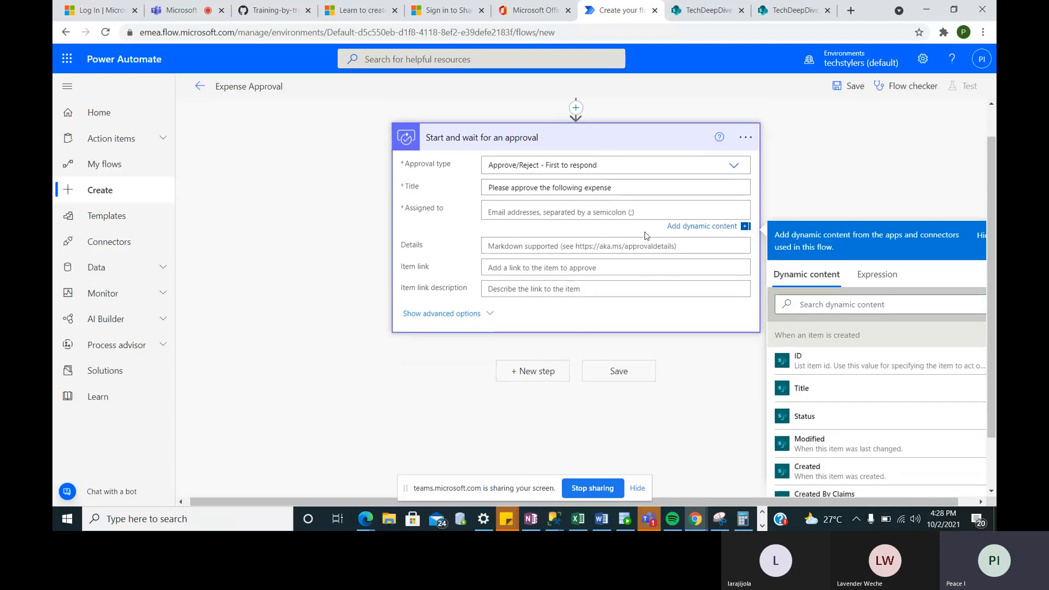
type("pew")
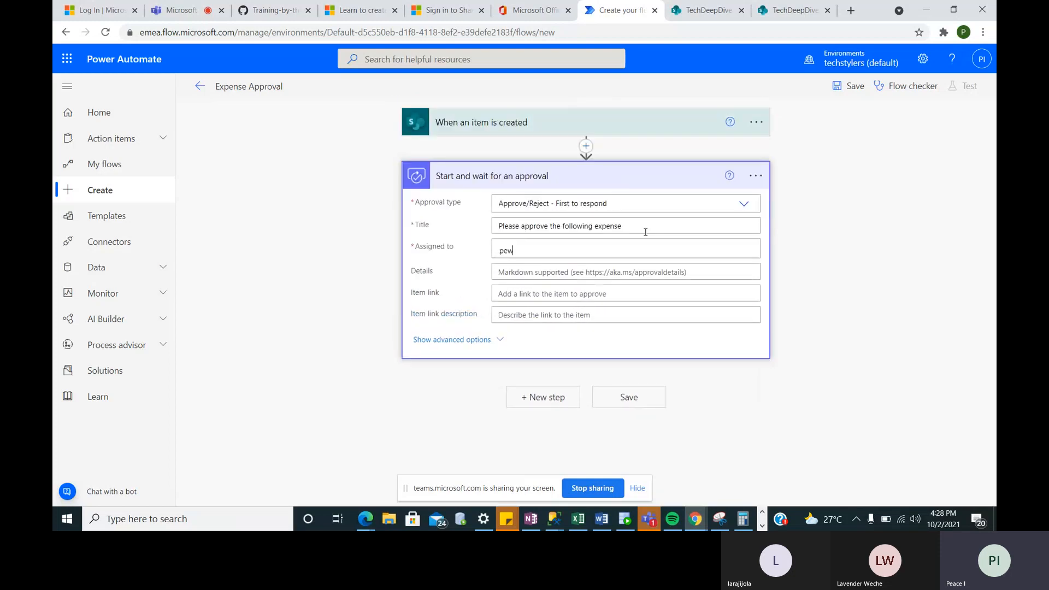
key("BackSpace")
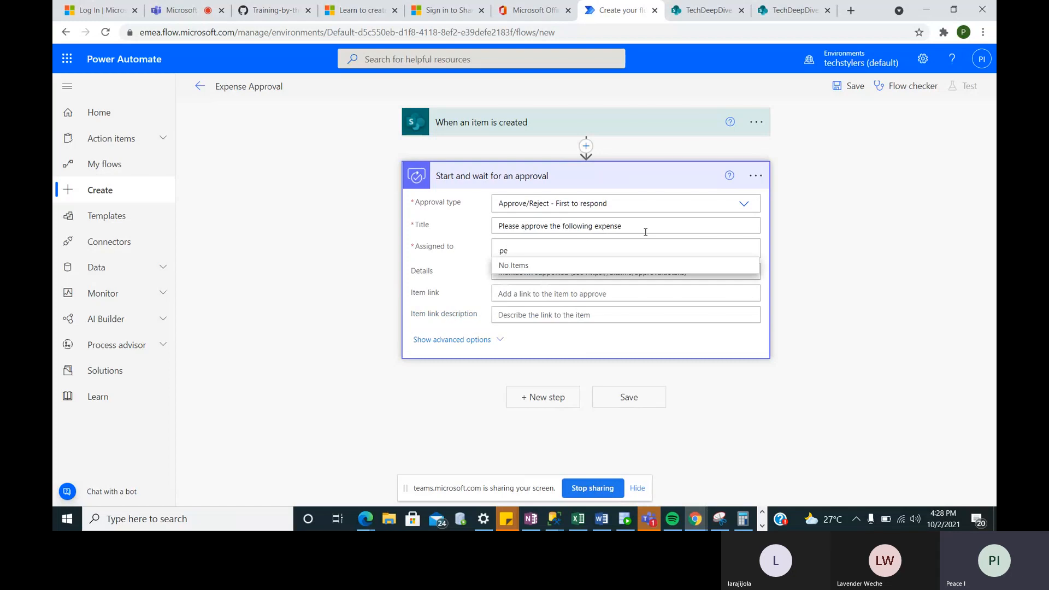
type("acei")
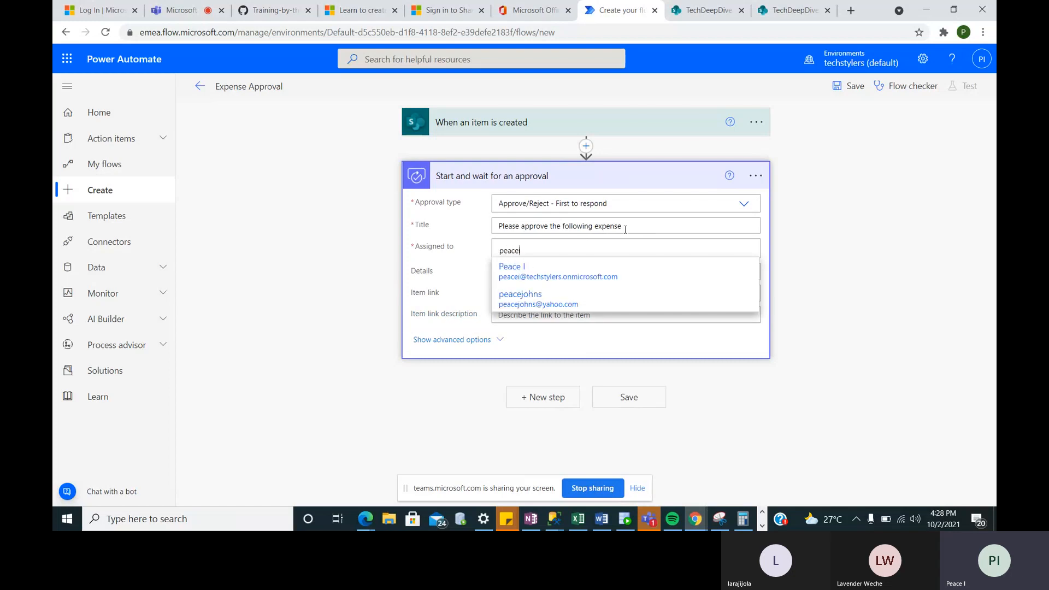
left_click(565, 271)
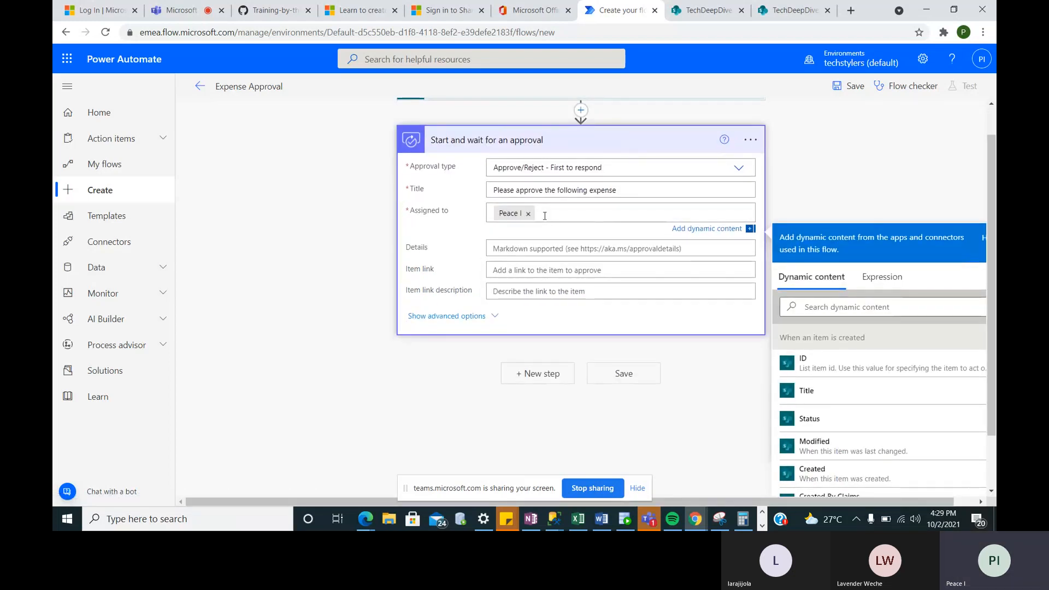
- Write 'The following Expense' in Details, then add the item's Title dynamic content on a new line
scroll(523, 254, "down", 1)
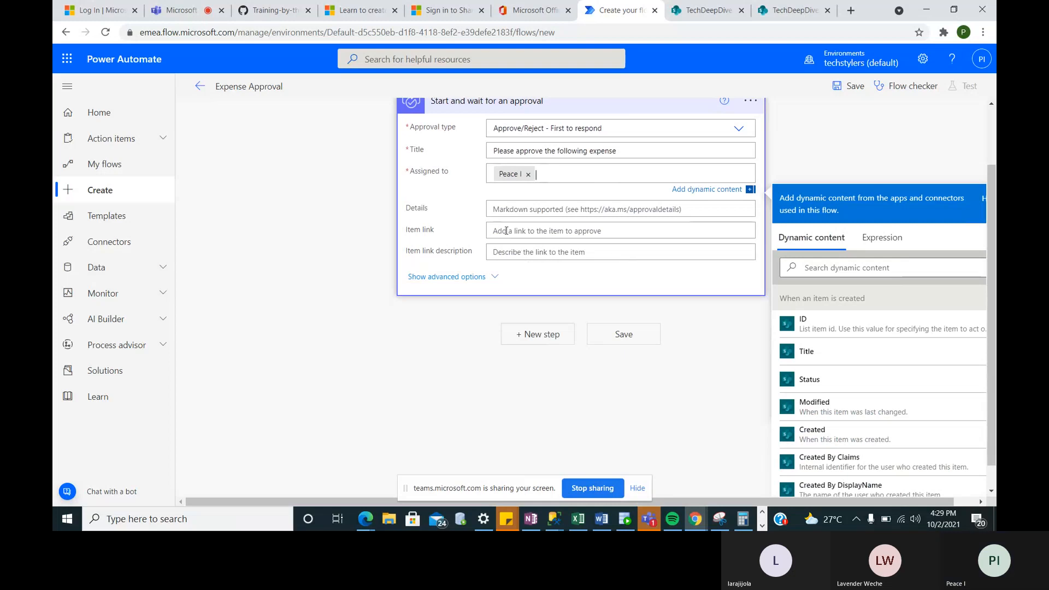
left_click(509, 210)
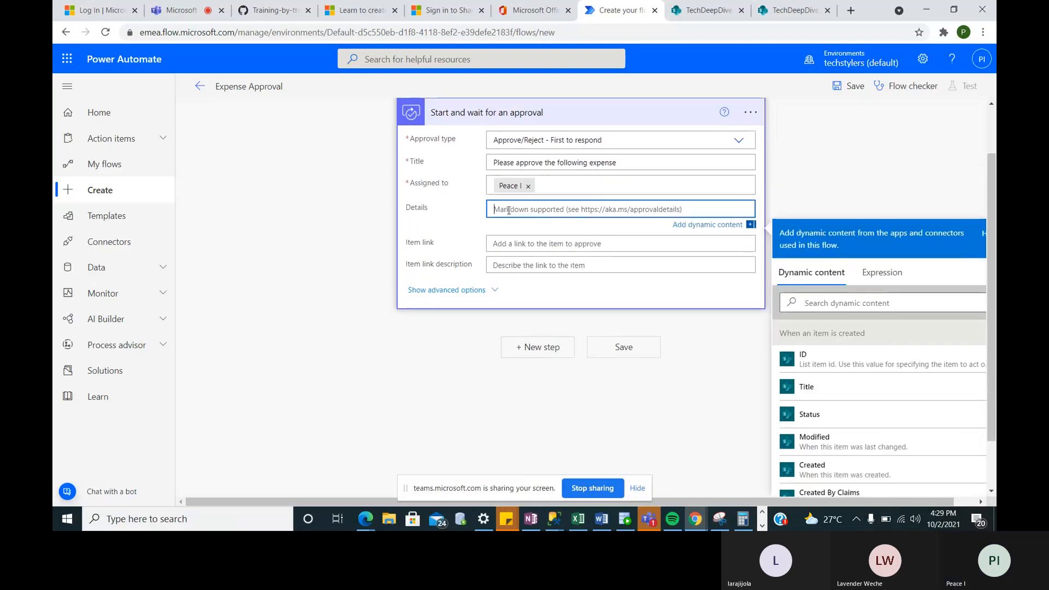
type("The")
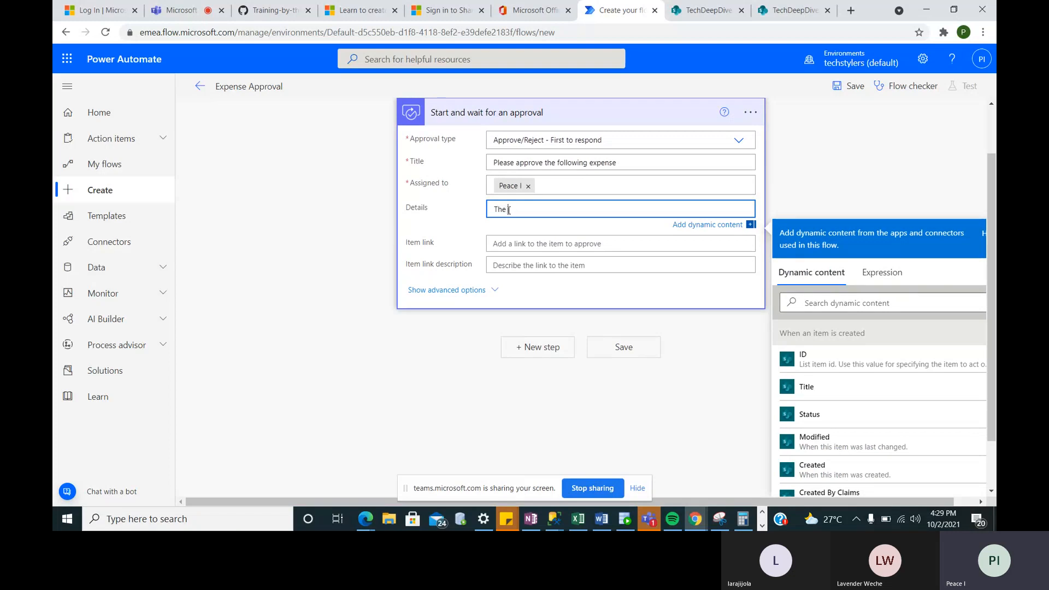
type(" following Expense")
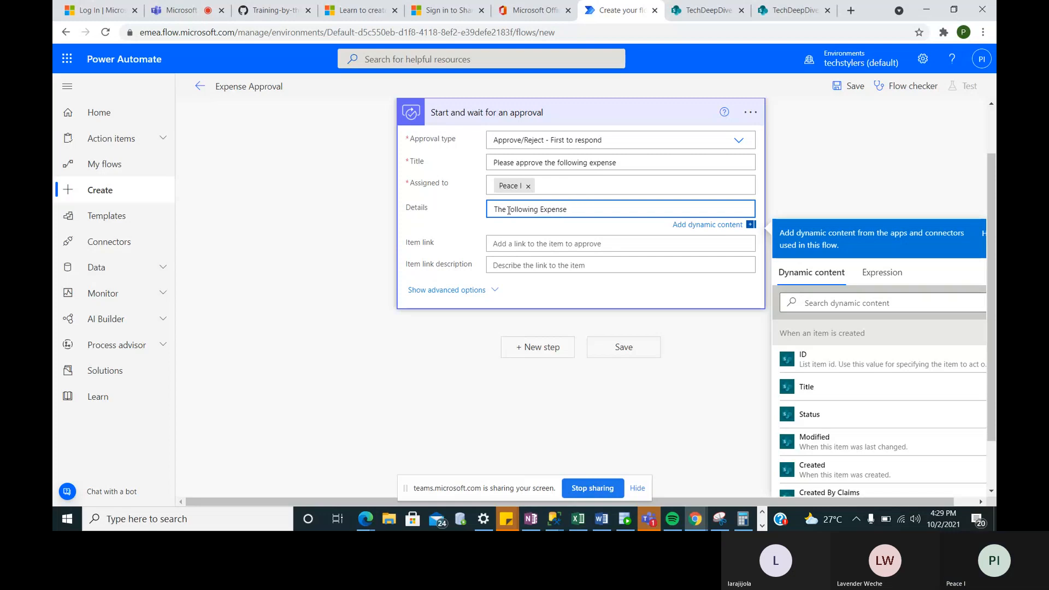
key("Return")
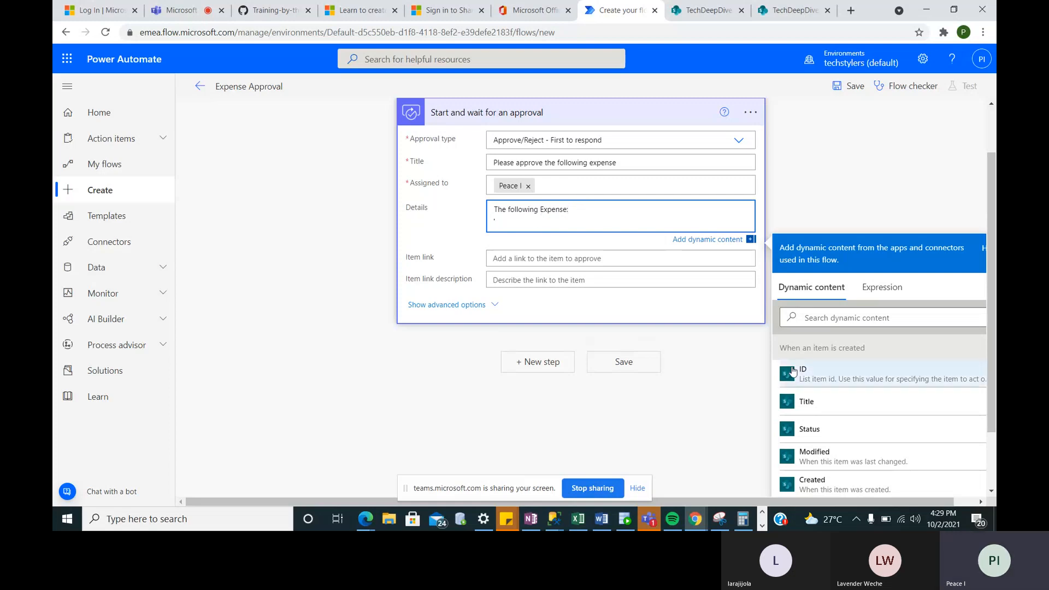
scroll(884, 421, "down", 1)
scroll(884, 422, "down", 1)
scroll(885, 421, "up", 3)
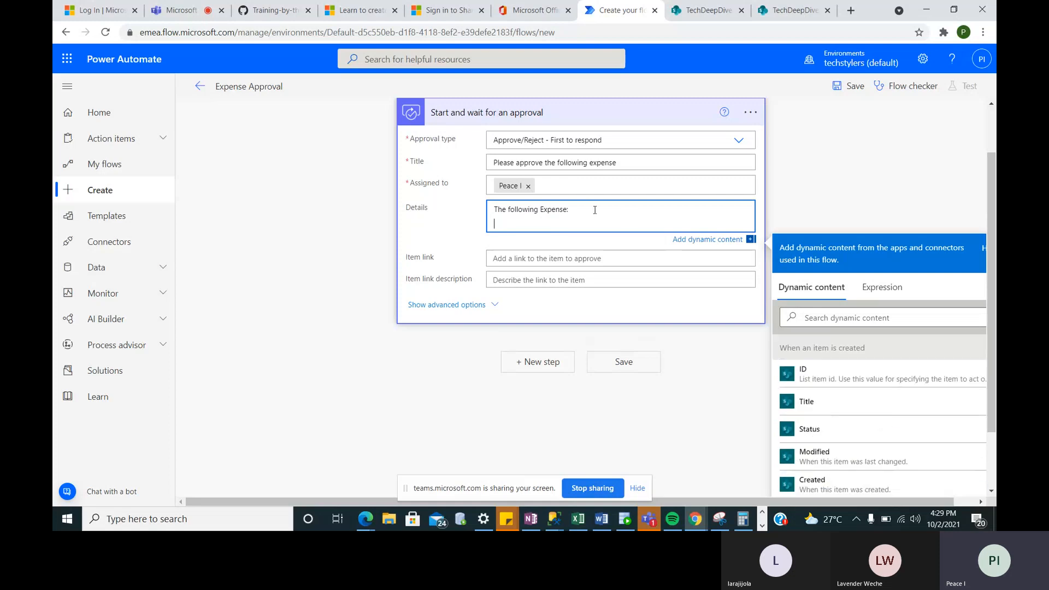
left_click(806, 401)
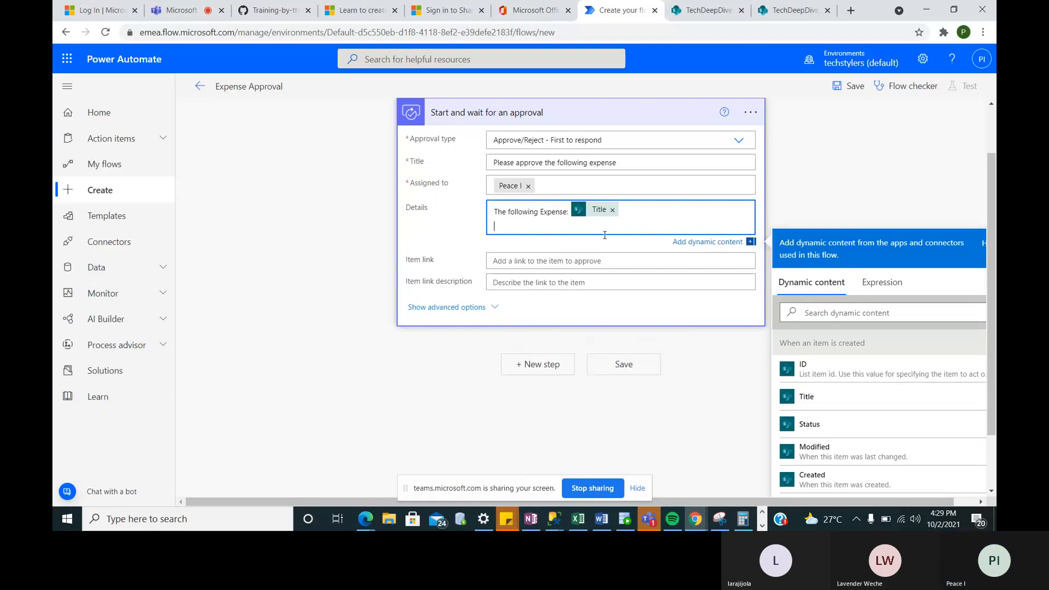
type("D")
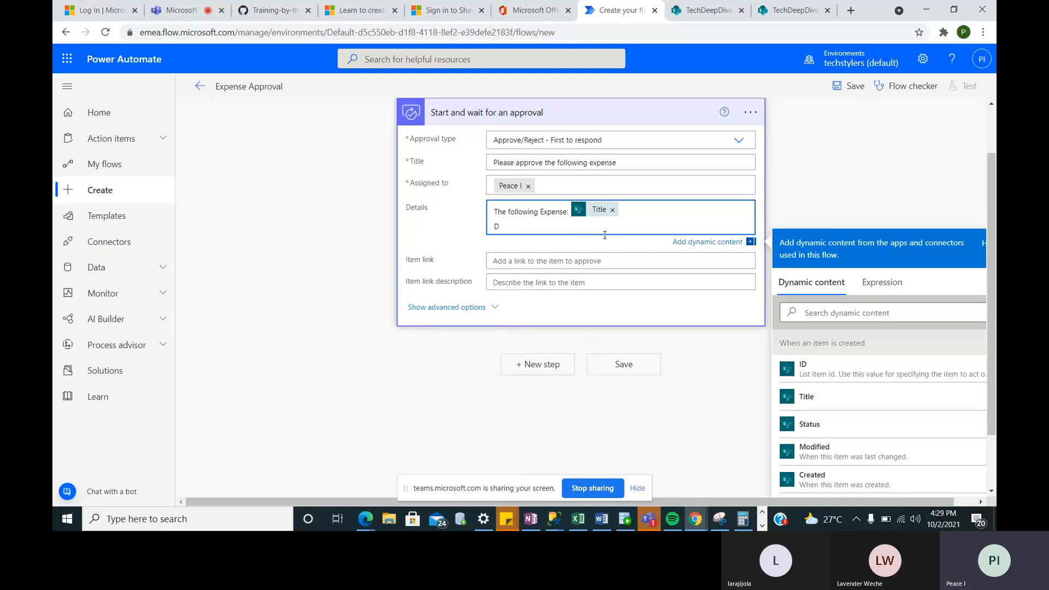
key("BackSpace")
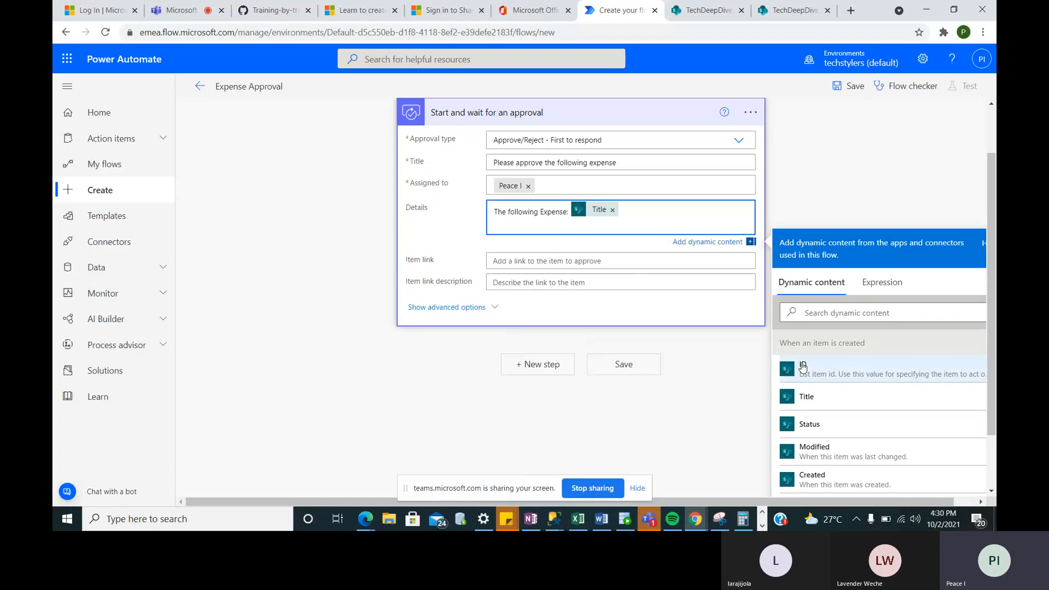
- Append 'with amount' and the Amount dynamic value to the details, removing a mistakenly added Status
type("with amount")
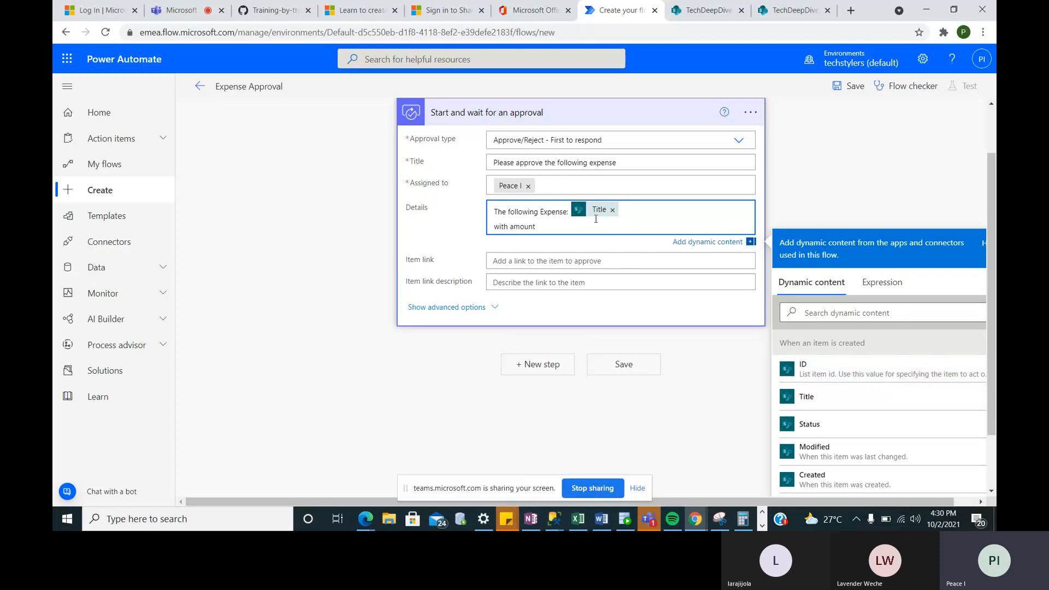
left_click(822, 424)
scroll(824, 419, "down", 2)
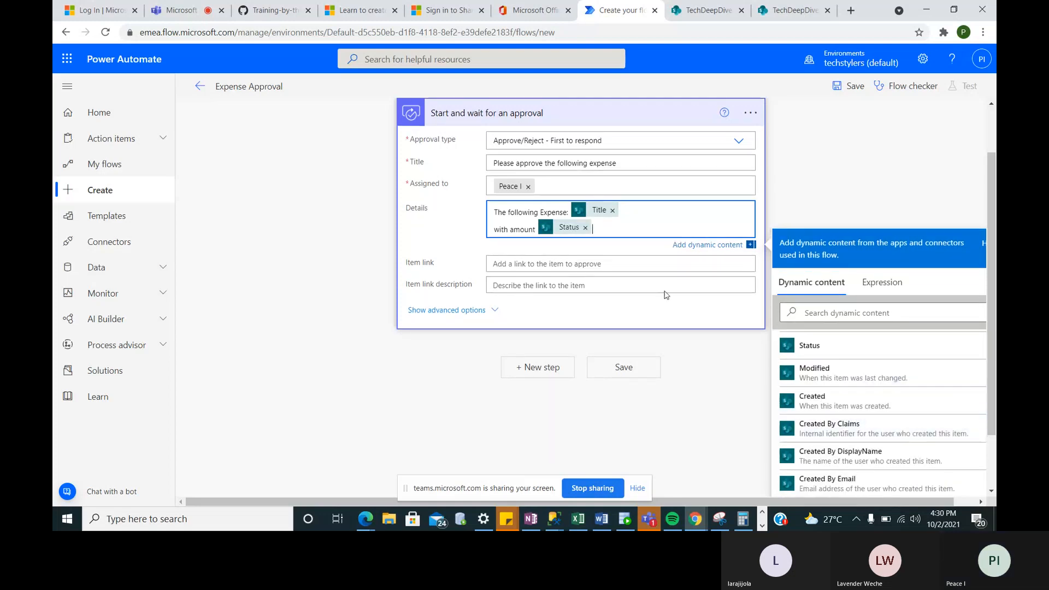
left_click(585, 227)
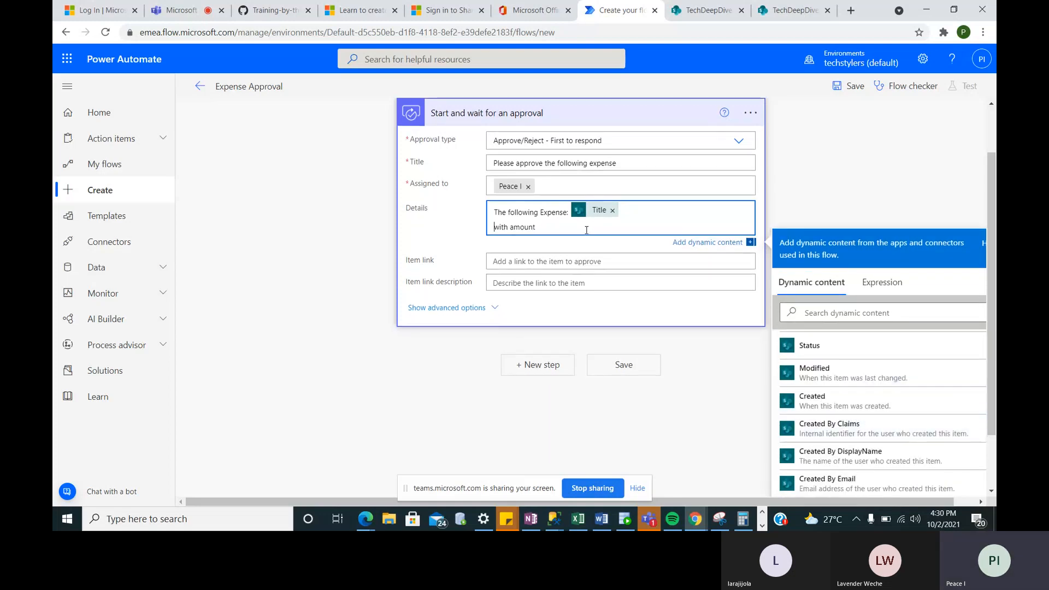
scroll(833, 376, "up", 1)
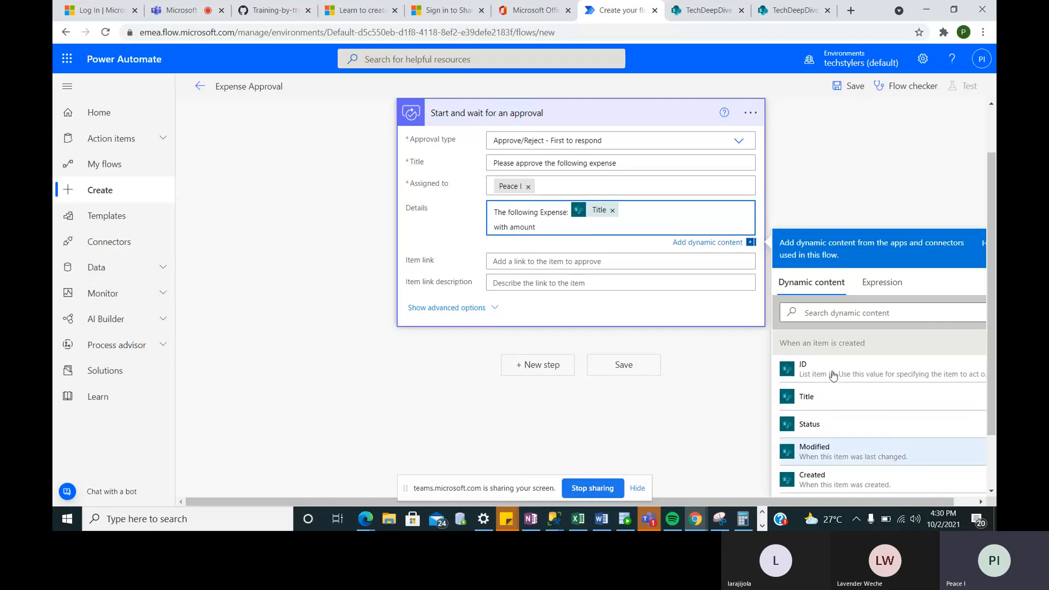
scroll(833, 376, "down", 2)
scroll(833, 376, "down", 6)
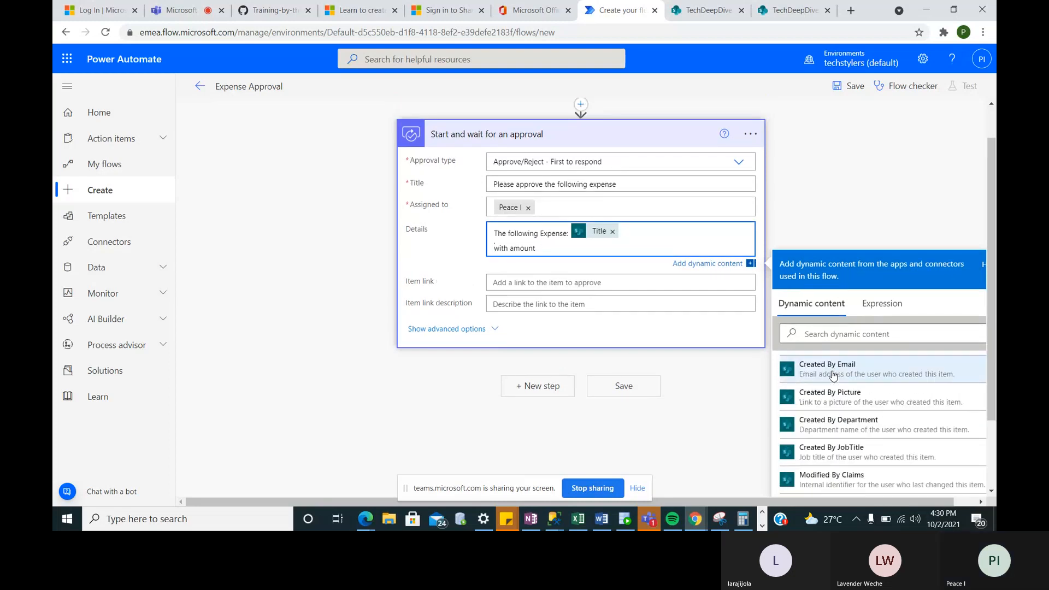
scroll(833, 376, "down", 8)
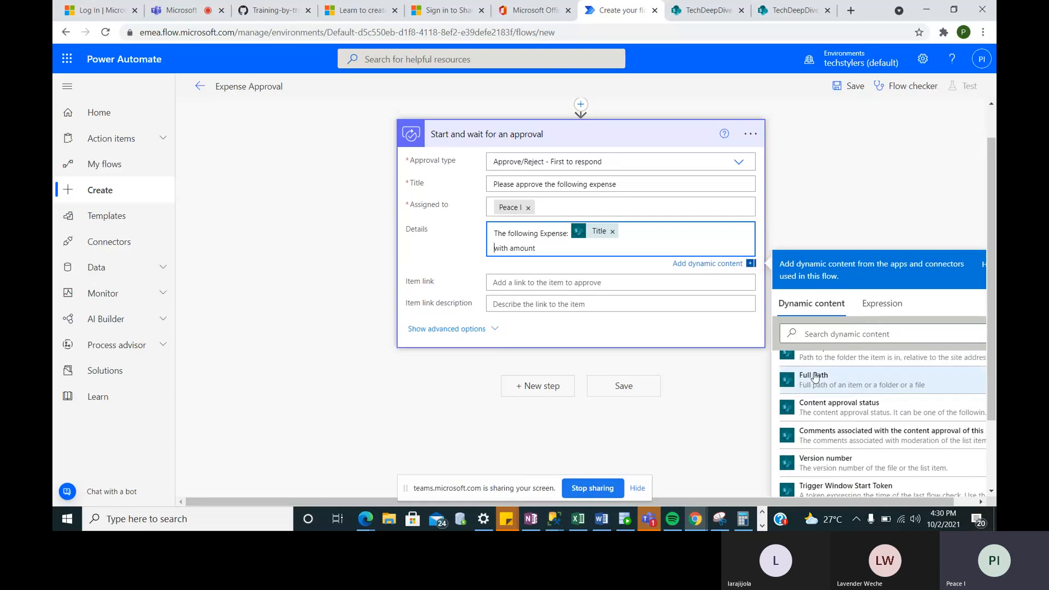
left_click(805, 329)
type("am")
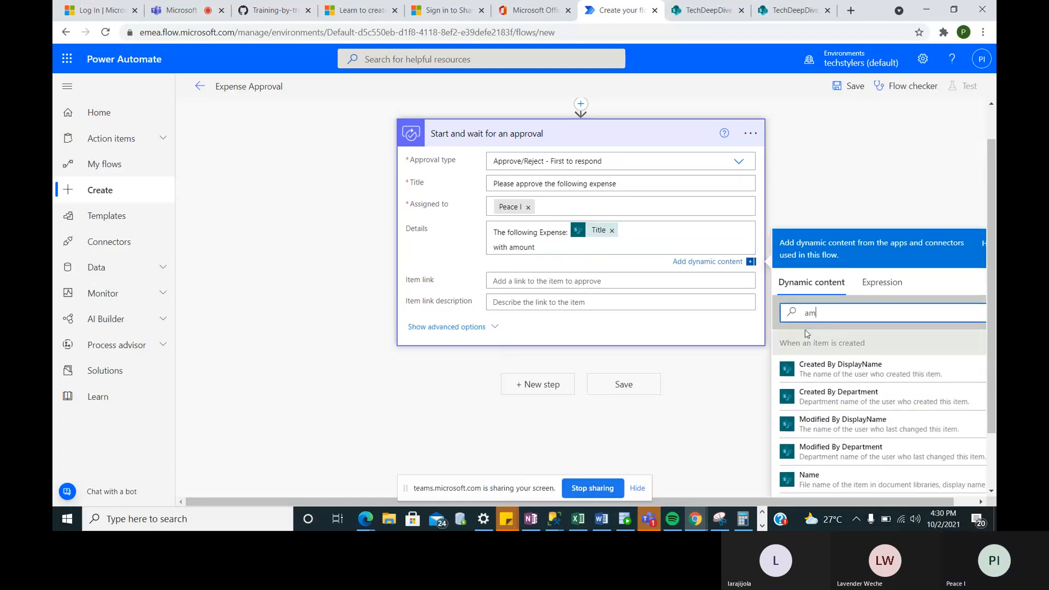
type("o")
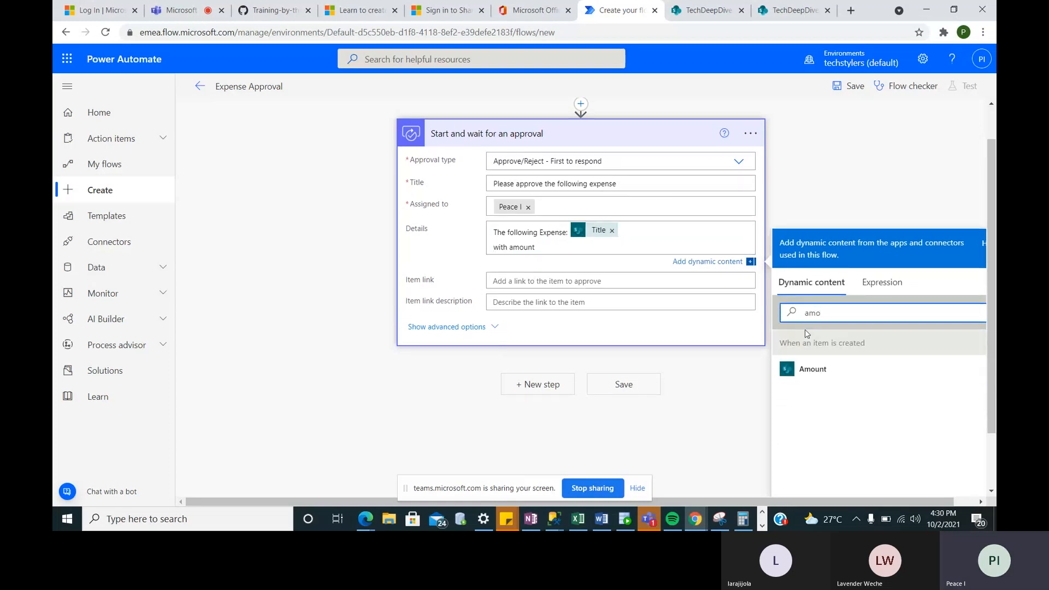
left_click(813, 369)
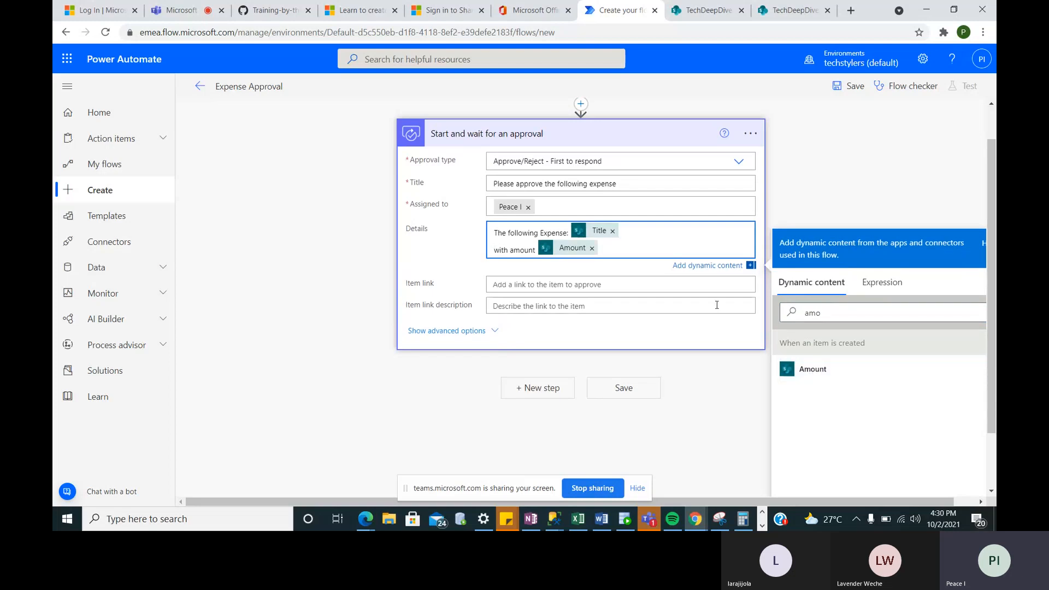
- Add 'has been submitted by' followed by the Created By DisplayName dynamic value
left_click(746, 257)
type("has been submitted by")
left_click(845, 315)
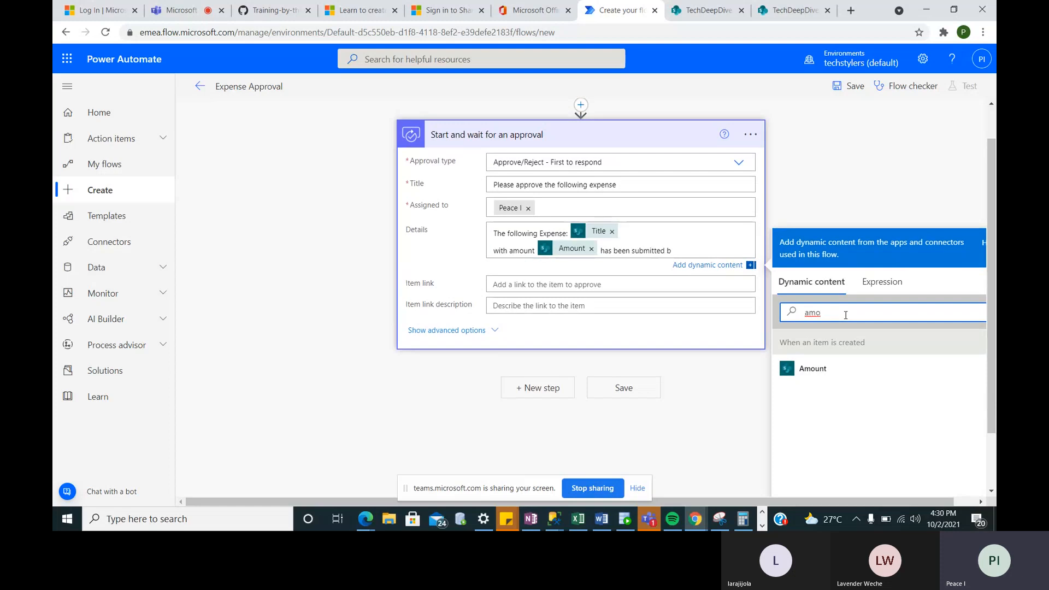
key("BackSpace")
key("BackSpace")
key("BackSpace")
type("create")
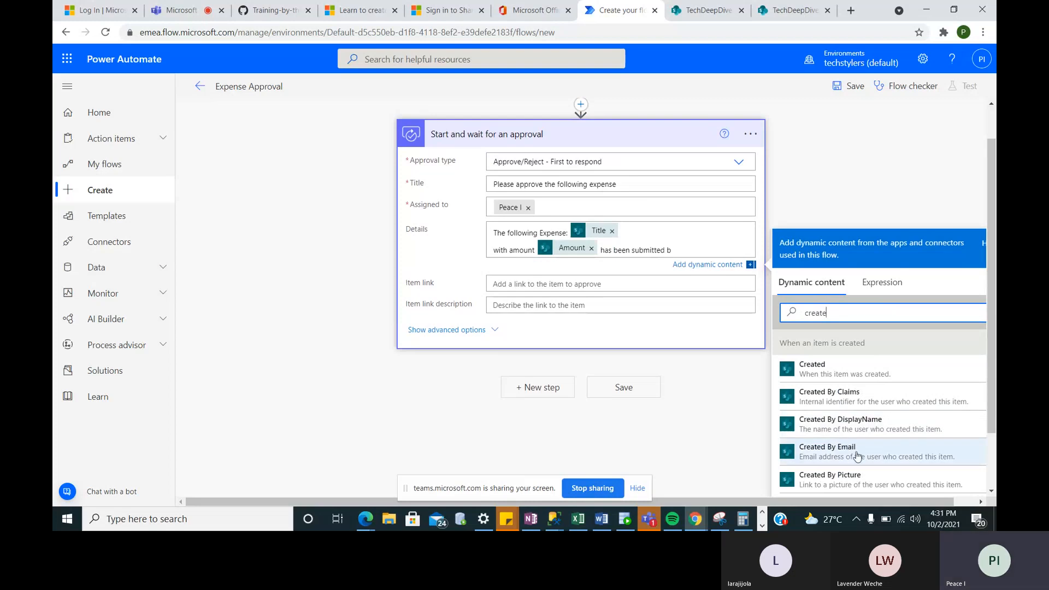
scroll(850, 449, "down", 1)
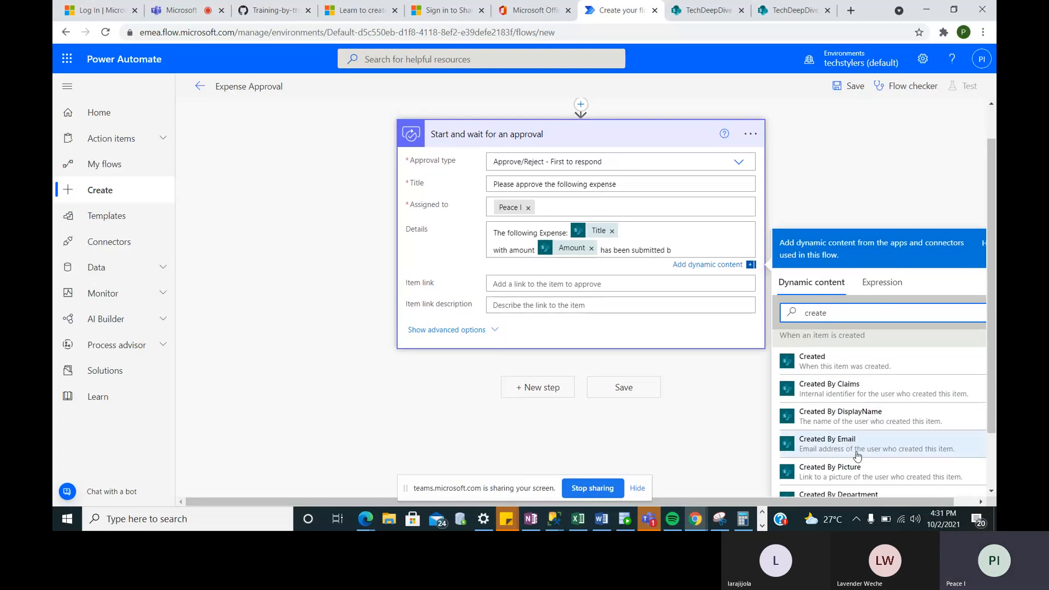
left_click(851, 418)
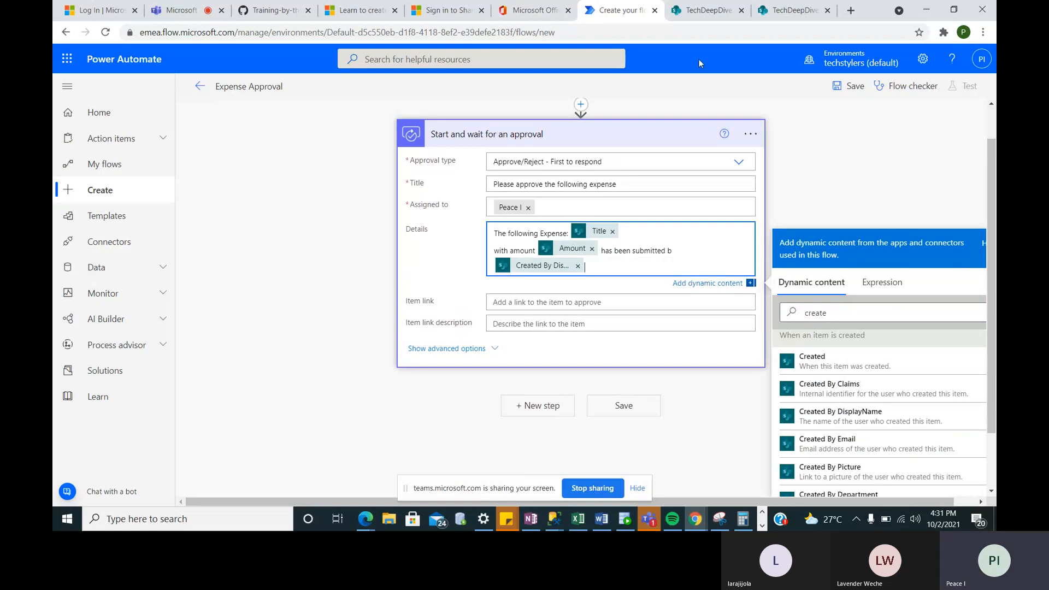
left_click(705, 10)
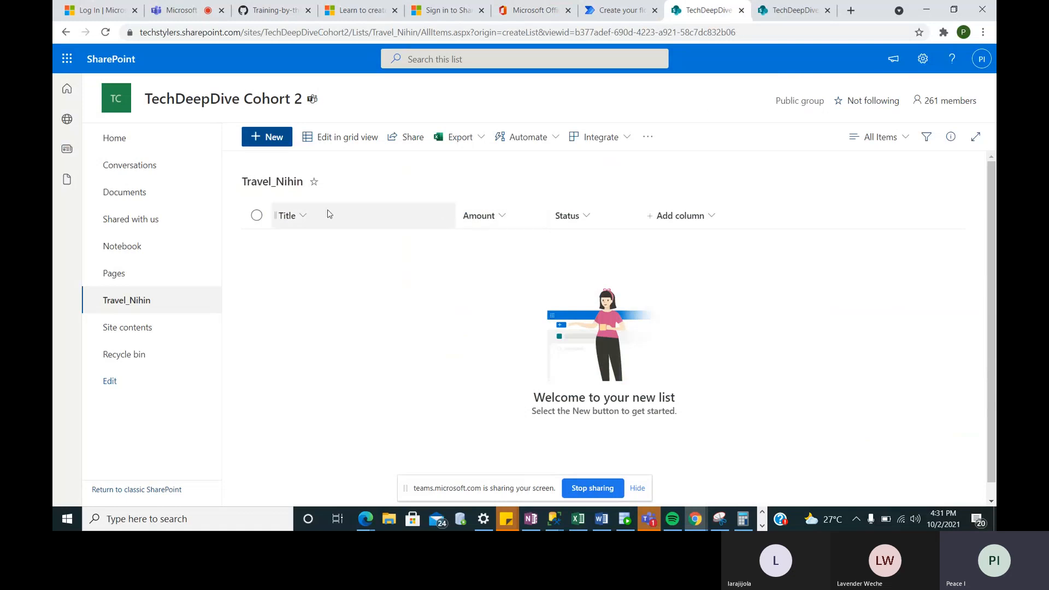
- Open the Travel_Nihin Title column's header menu and its Column settings submenu
right_click(374, 215)
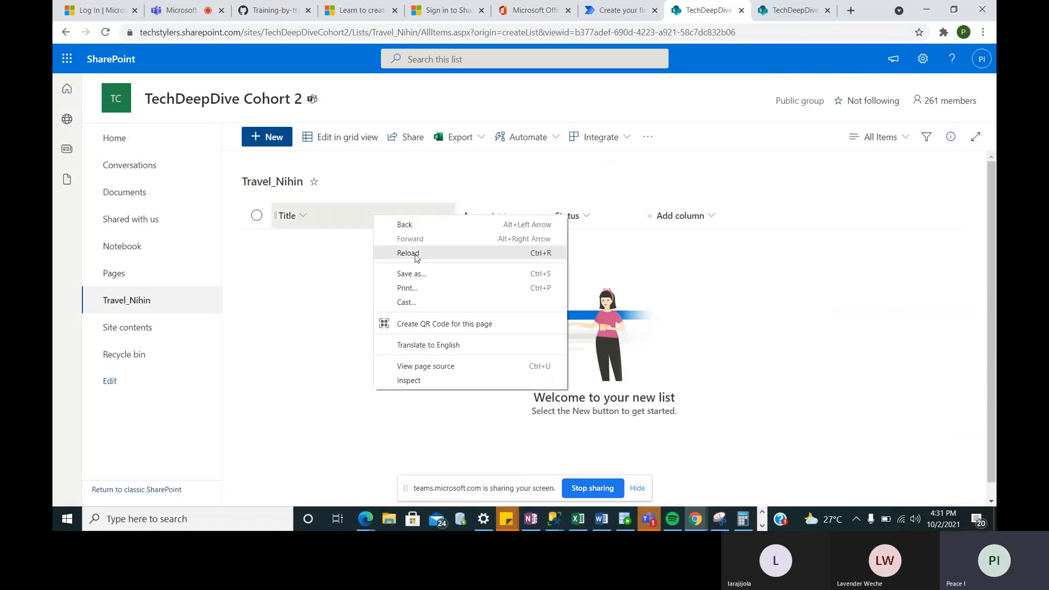
left_click(351, 216)
left_click(352, 216)
mouse_move(345, 308)
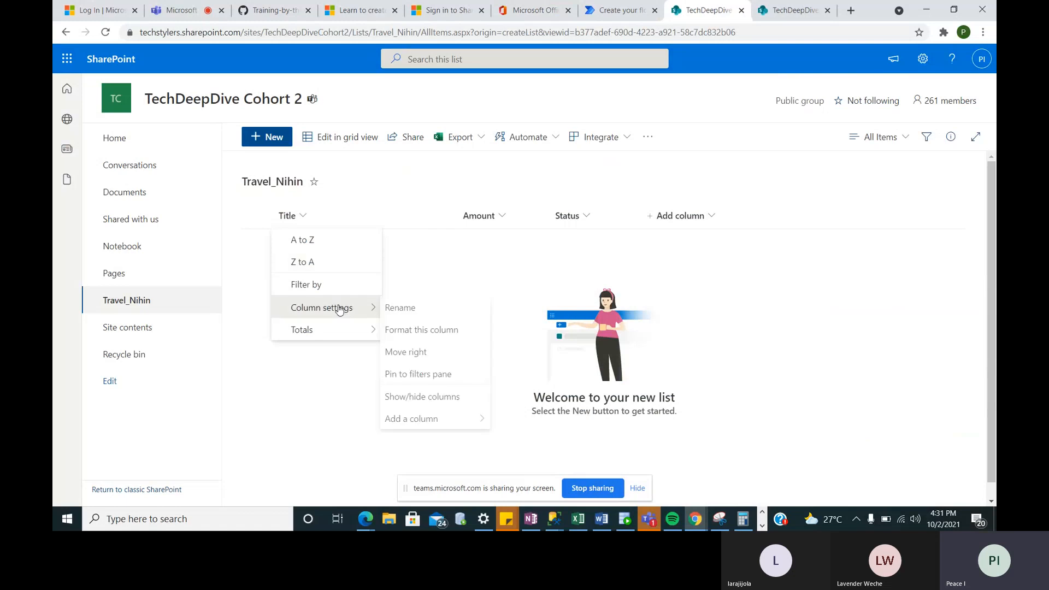
left_click(419, 402)
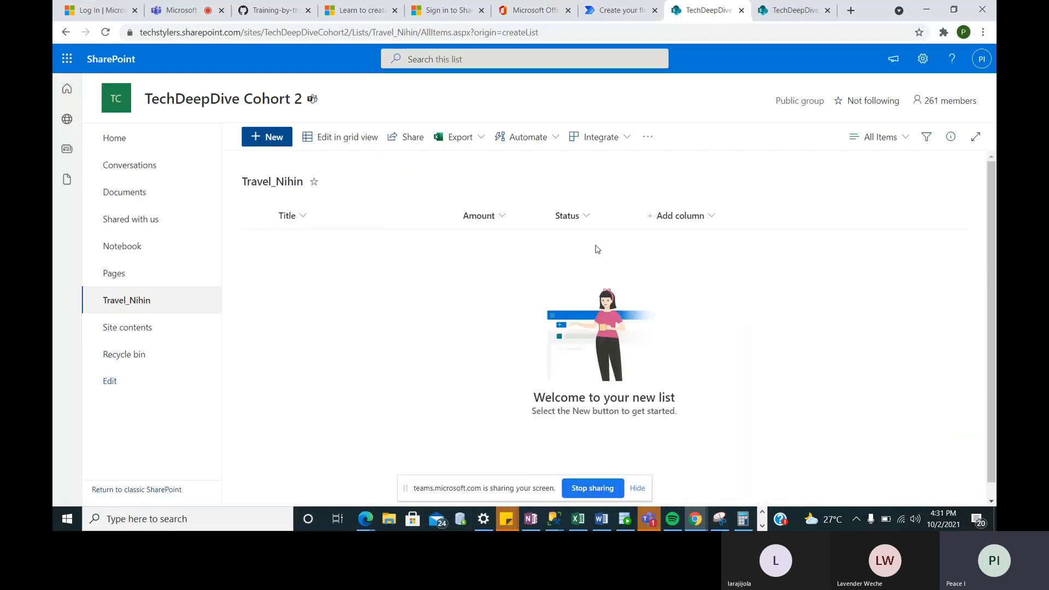
right_click(401, 217)
left_click(400, 215)
left_click(401, 215)
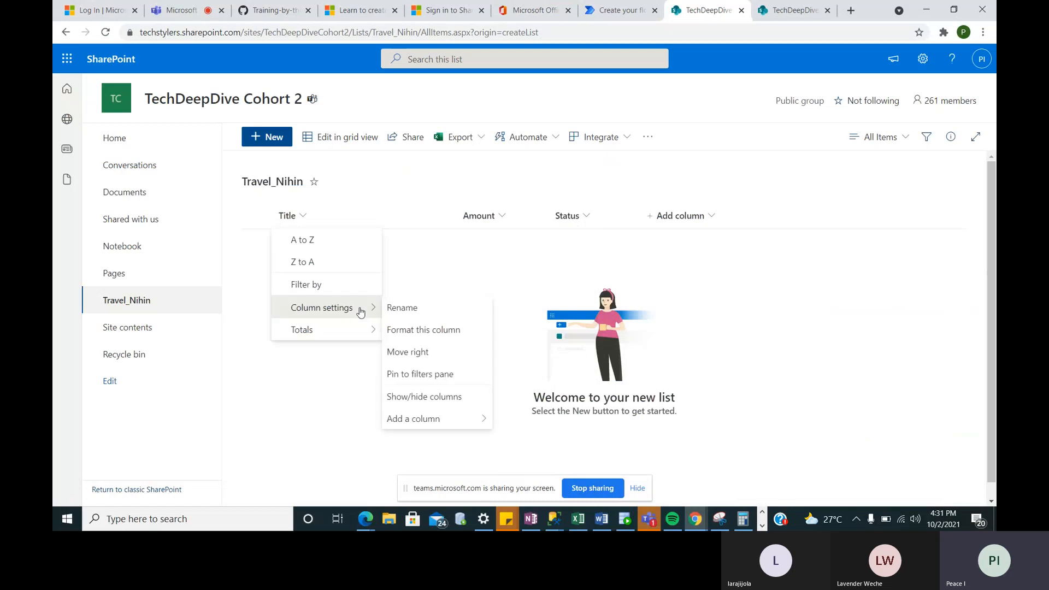
- Tick Created By, Created, Modified and Modified By in Show/hide columns and save the view
left_click(460, 404)
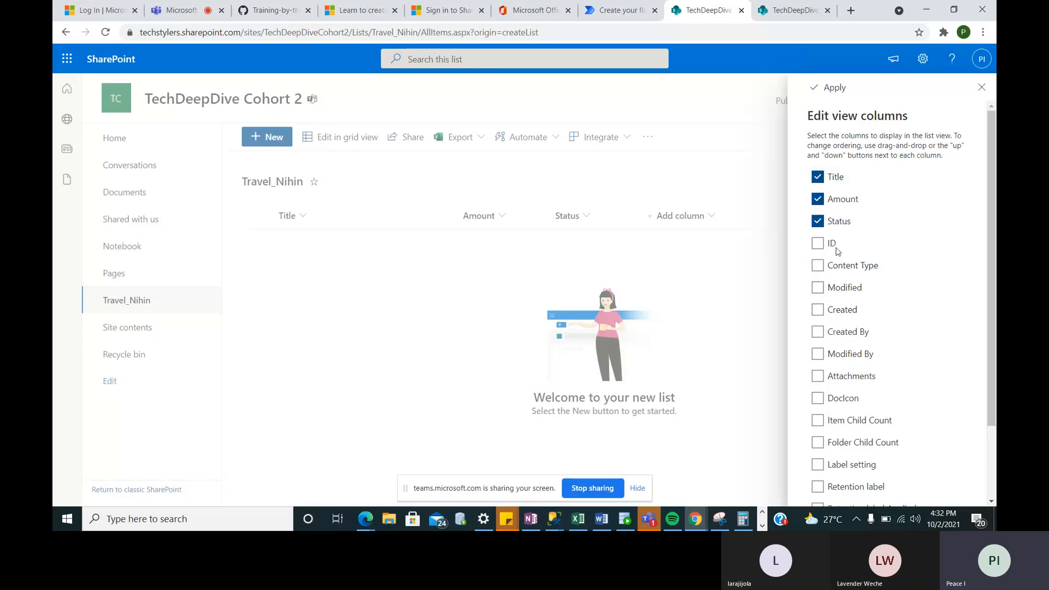
scroll(832, 395, "down", 2)
scroll(833, 395, "down", 1)
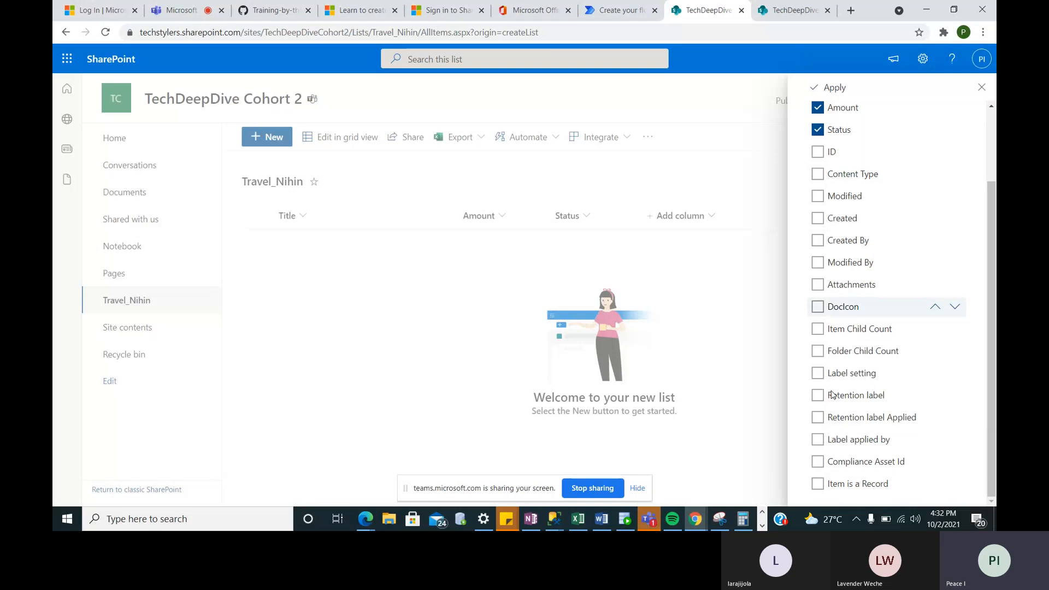
scroll(833, 395, "up", 2)
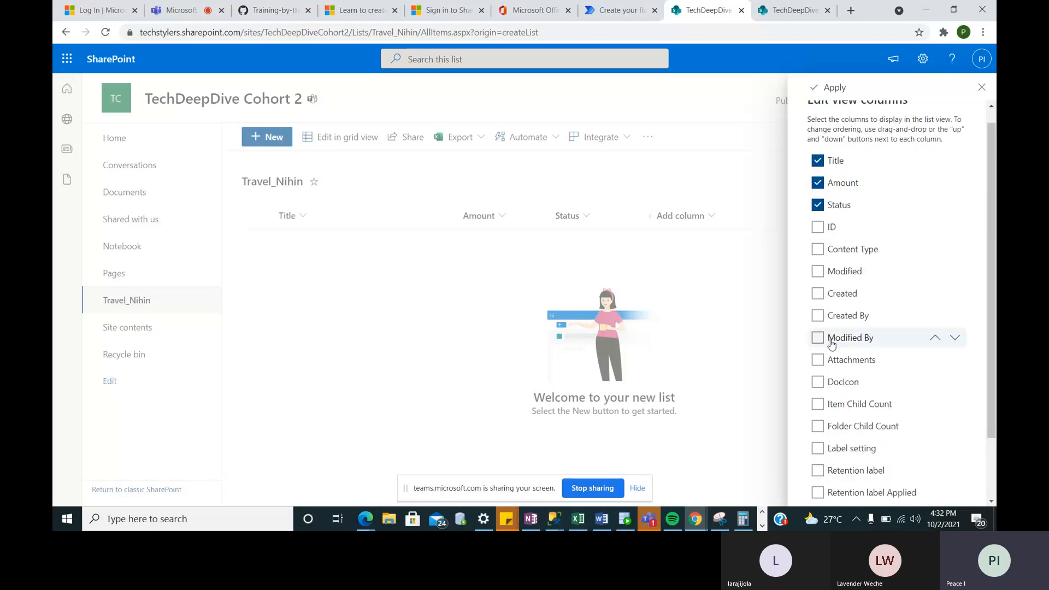
left_click(818, 318)
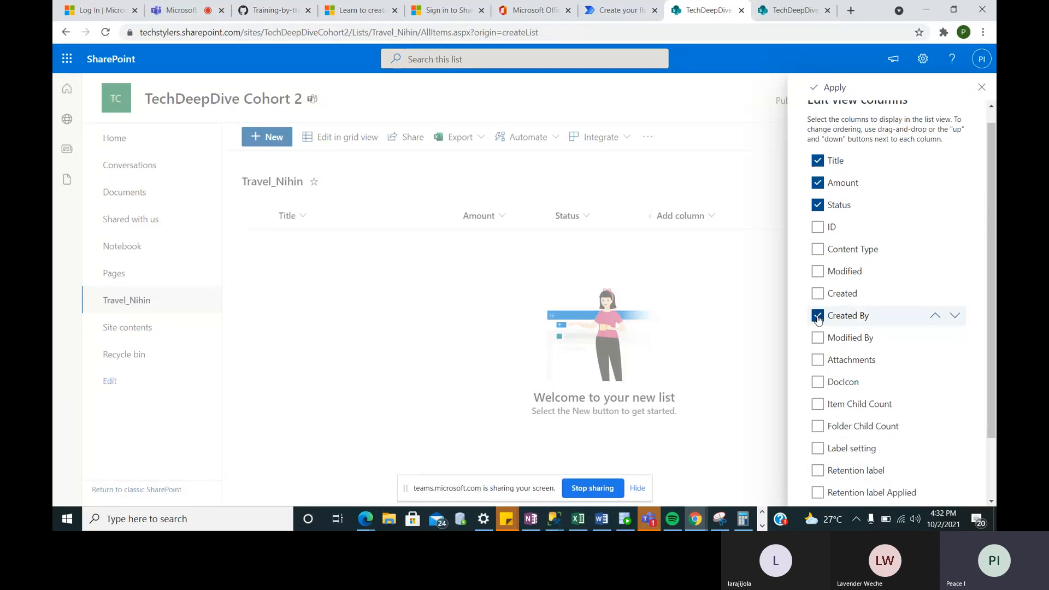
left_click(817, 296)
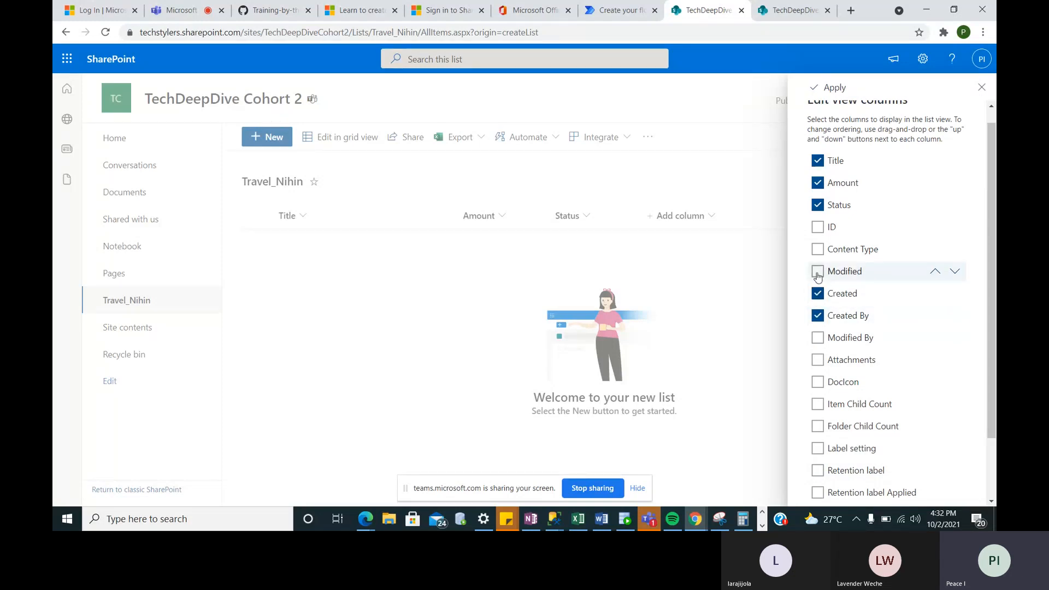
left_click(818, 275)
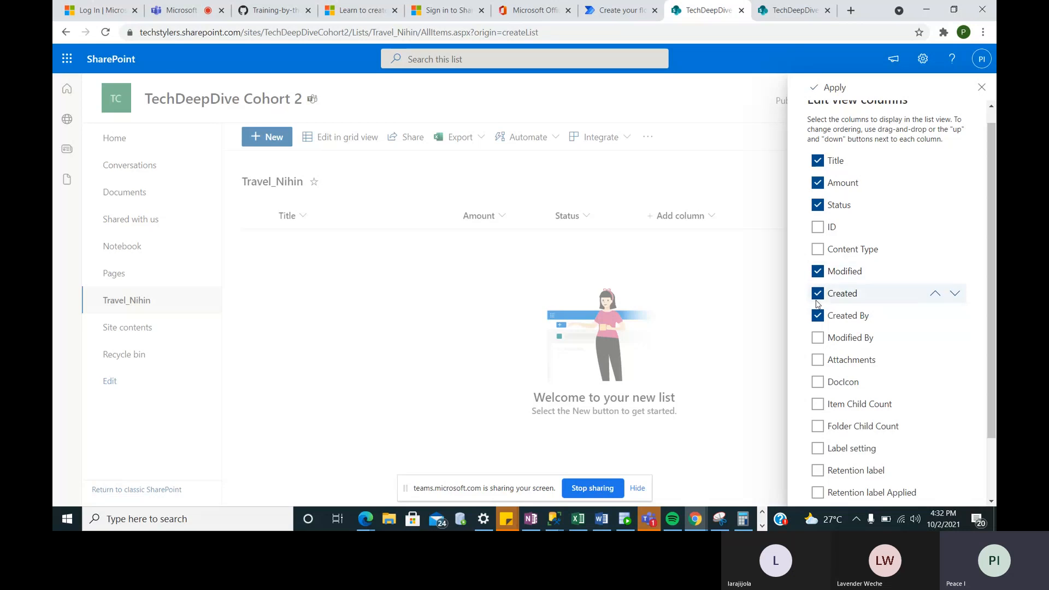
left_click(818, 338)
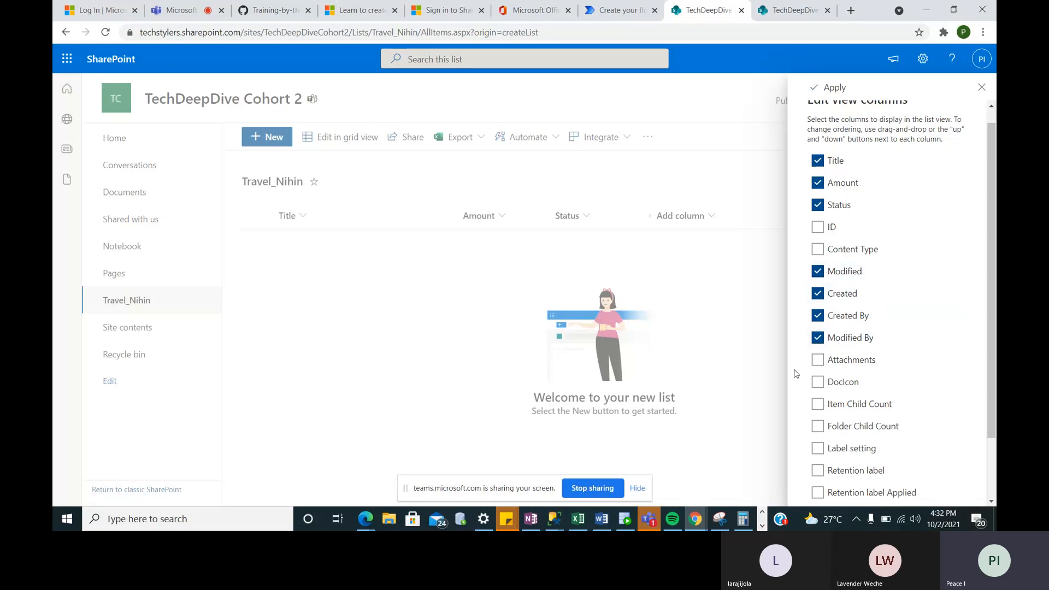
scroll(812, 404, "down", 2)
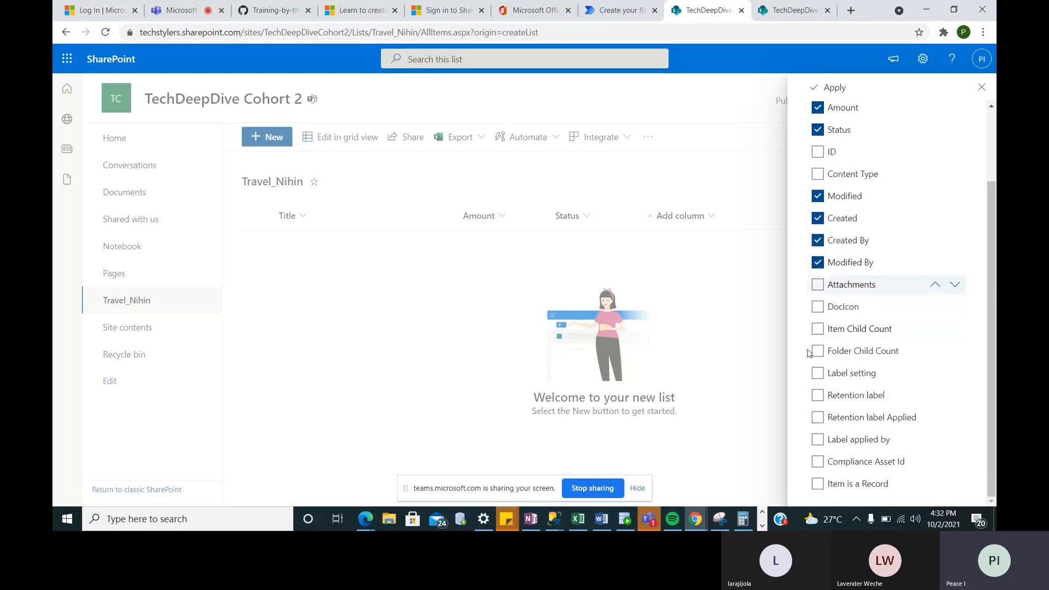
scroll(850, 327, "up", 3)
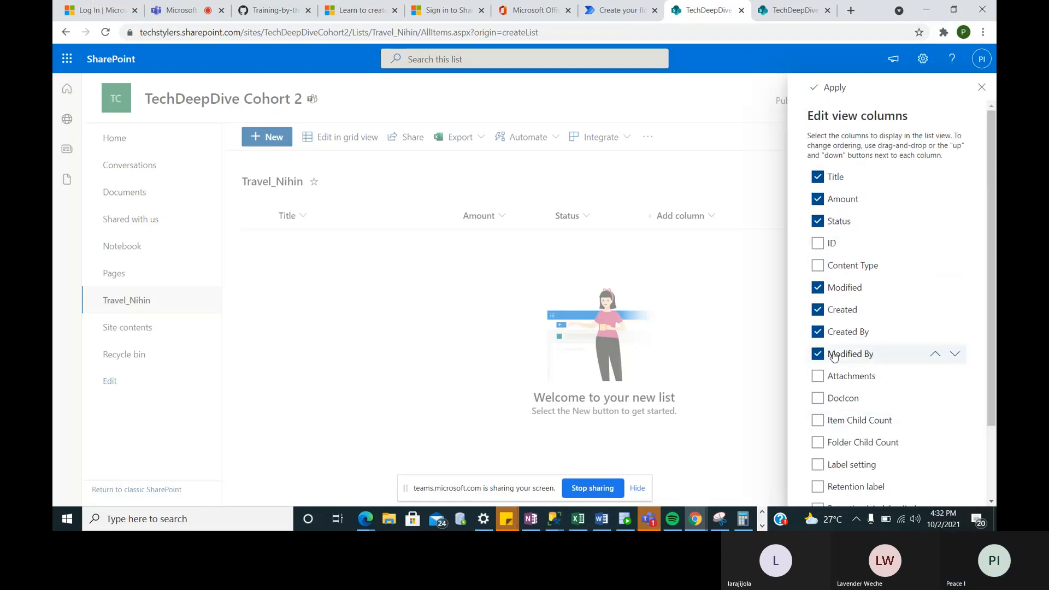
scroll(827, 385, "down", 2)
scroll(828, 386, "up", 2)
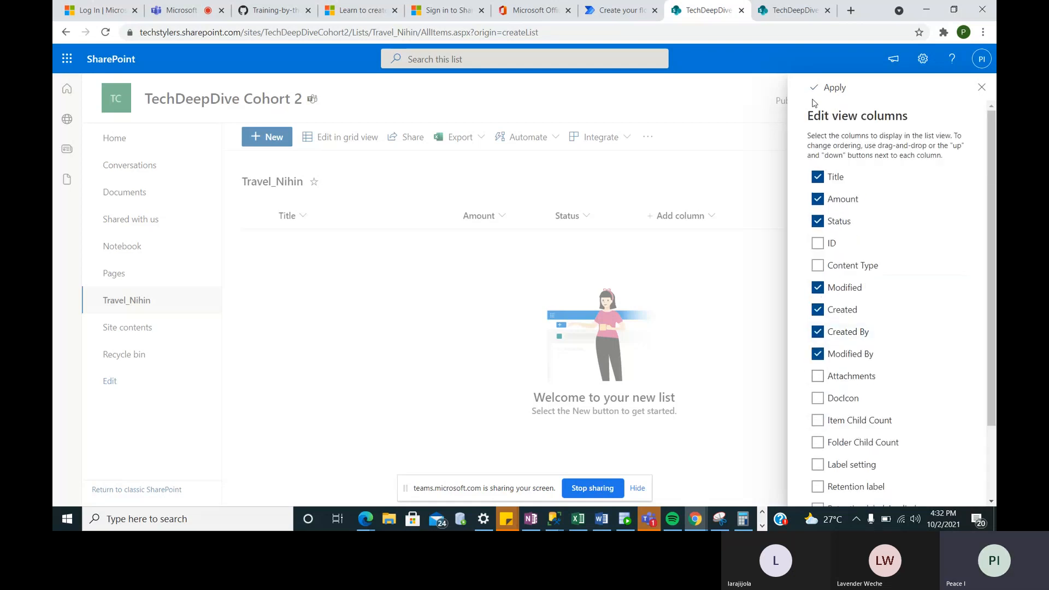
left_click(830, 87)
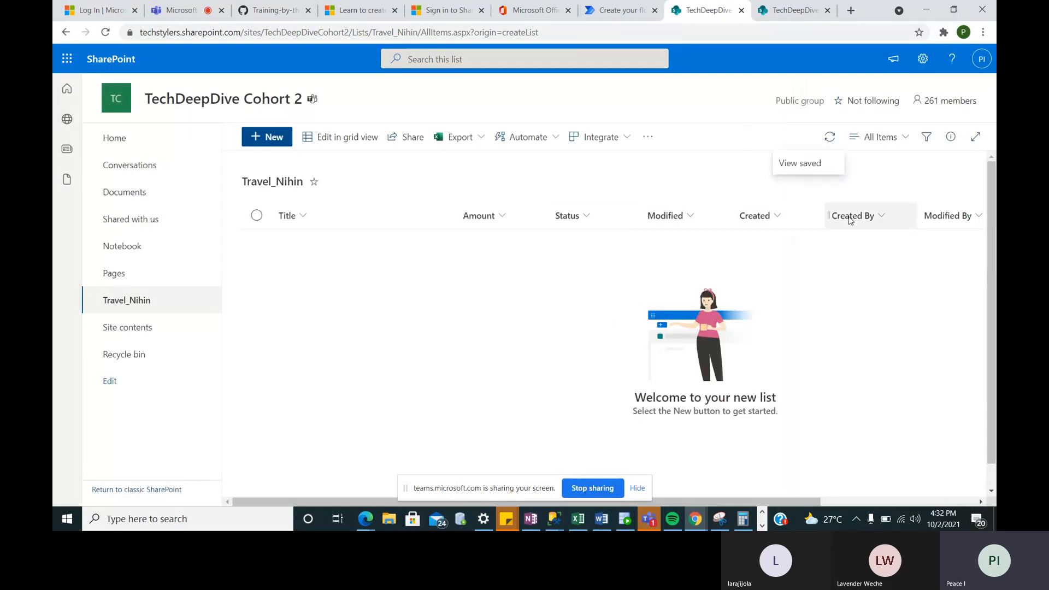
- Scroll the Travel_Nihin list sideways to confirm the Modified, Created, Created By and Modified By columns, then return to the flow
scroll(947, 228, "right", 3)
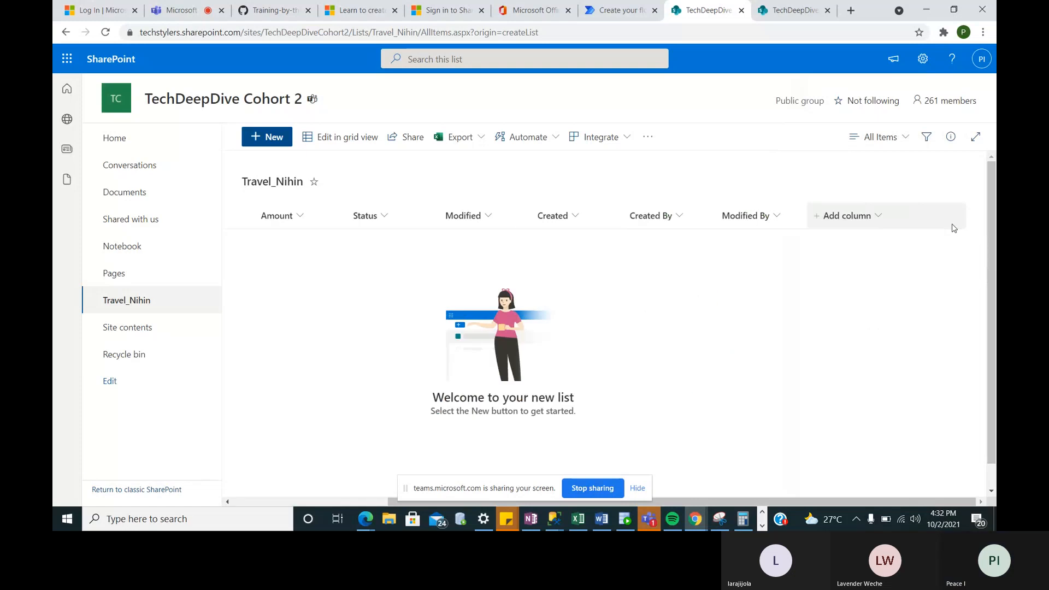
scroll(466, 216, "left", 3)
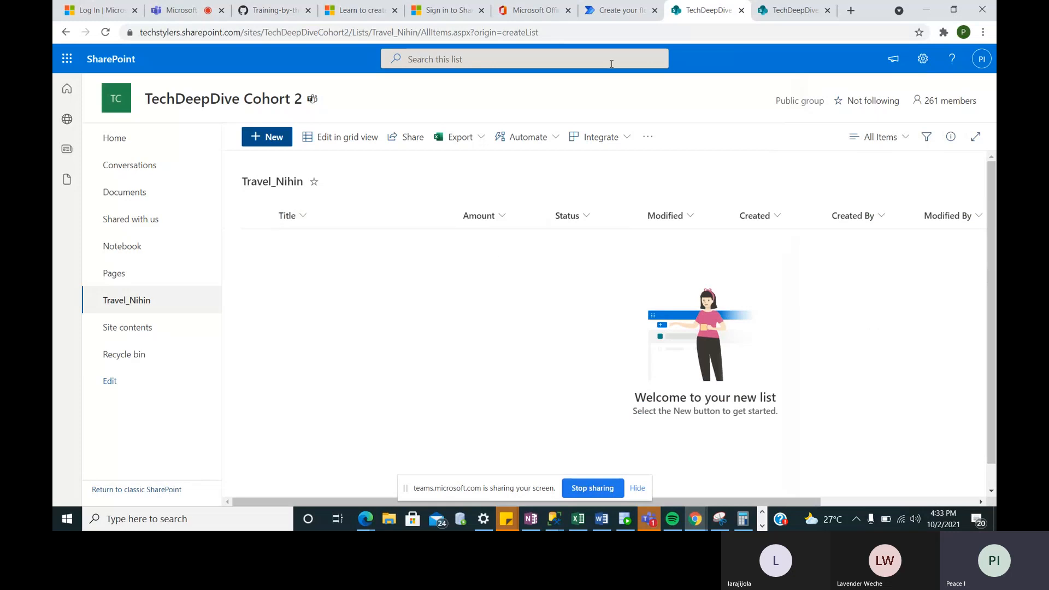
left_click(620, 10)
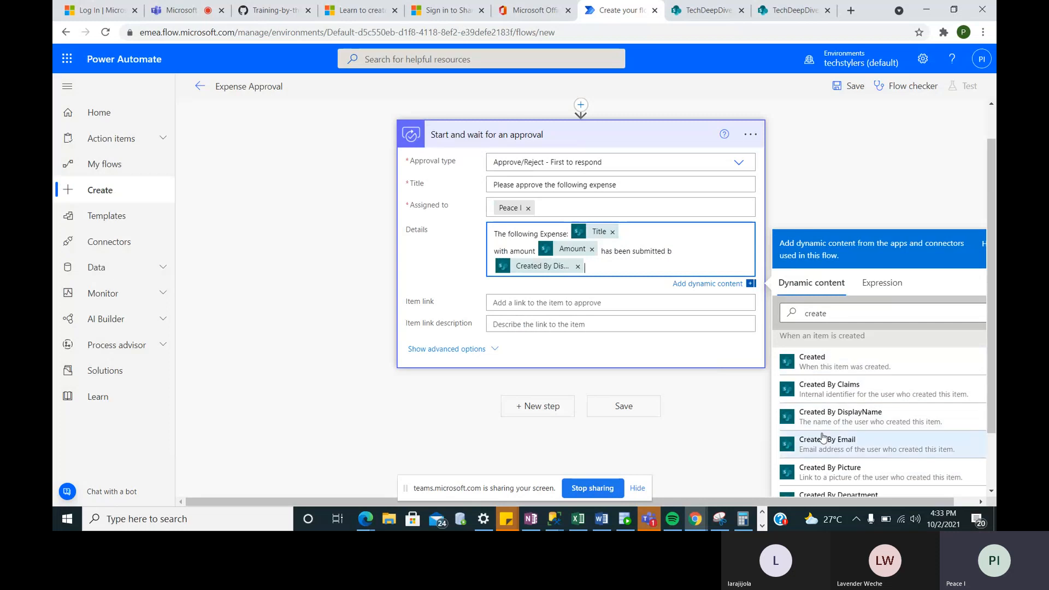
- Fill the approval's Item link with the Link to item dynamic value, found by searching 'link'
scroll(823, 437, "down", 2)
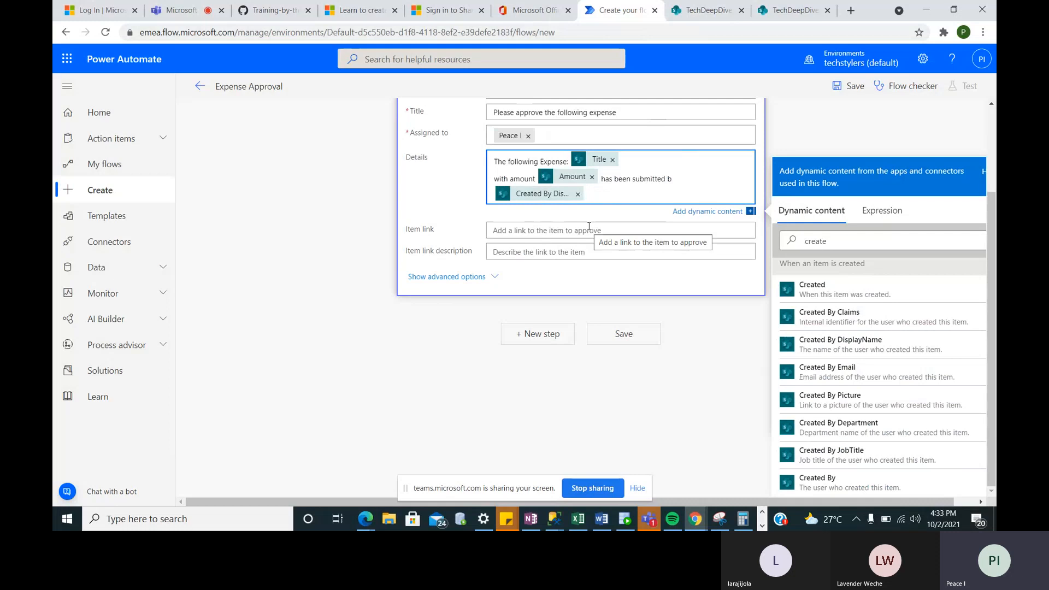
left_click(503, 231)
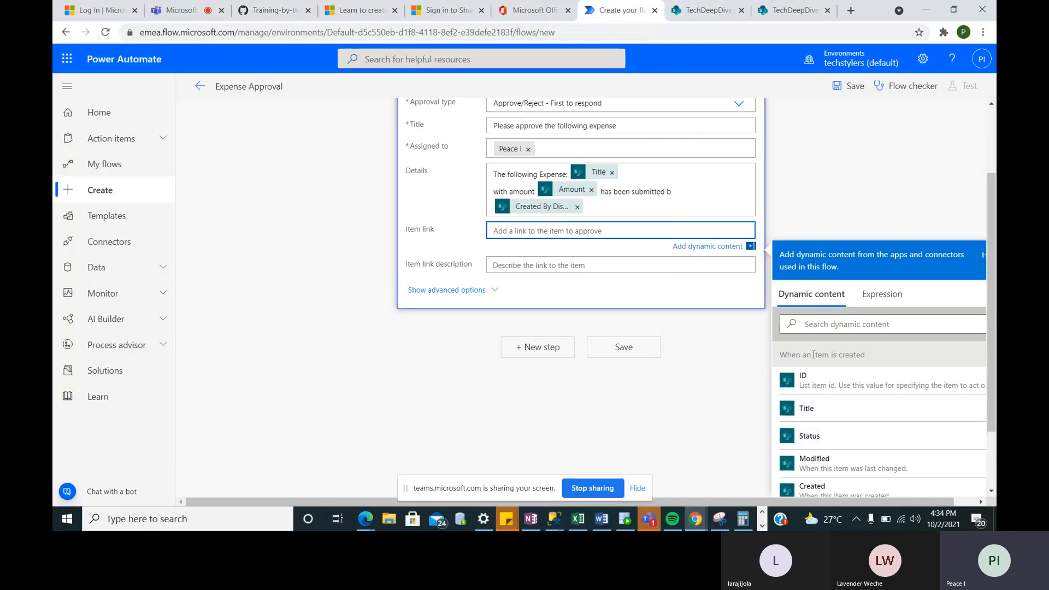
left_click(807, 325)
type("li")
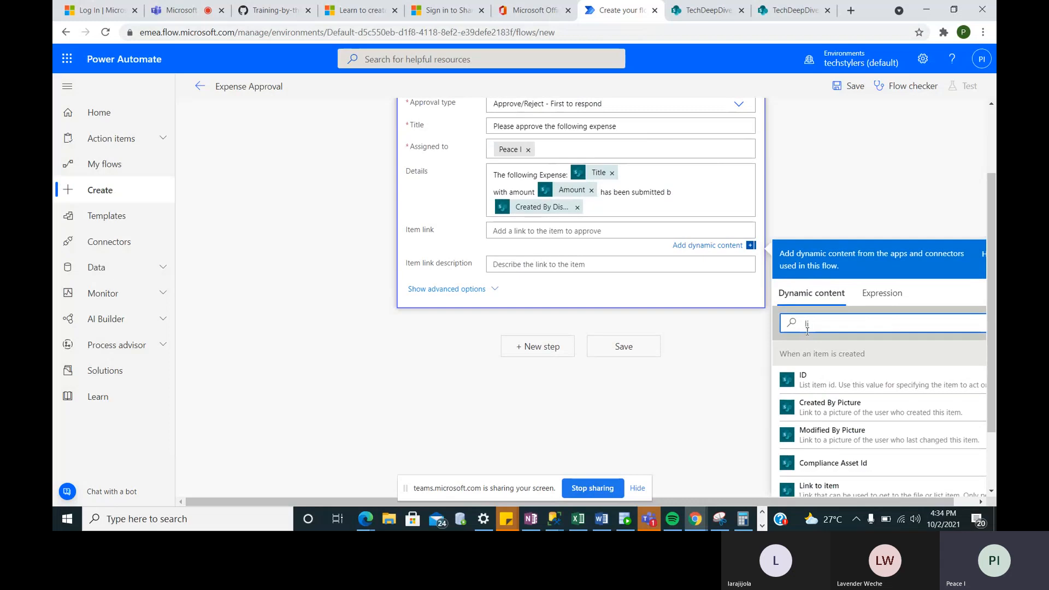
type("nk")
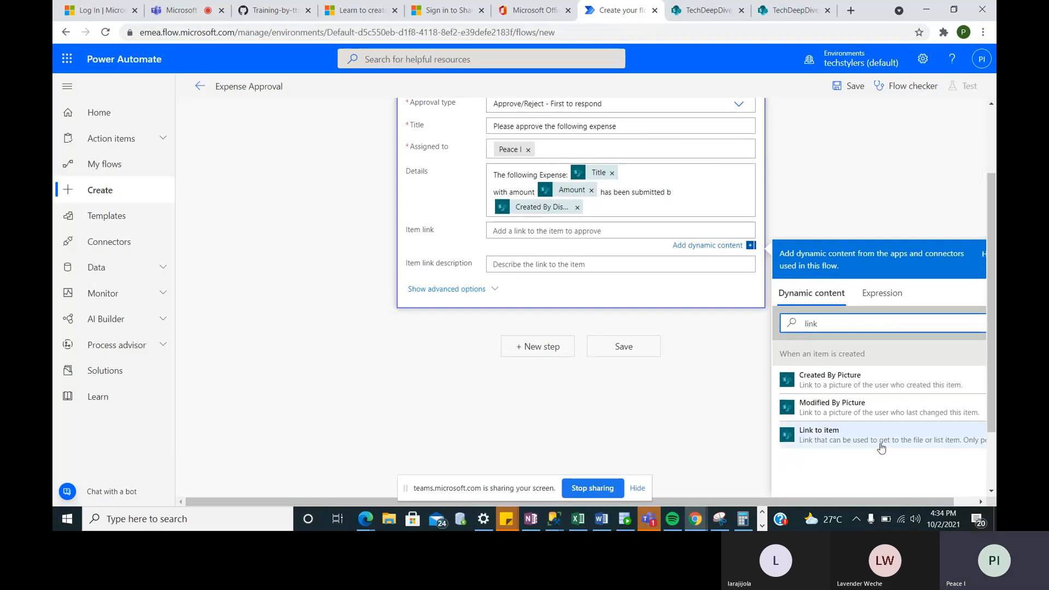
left_click(858, 442)
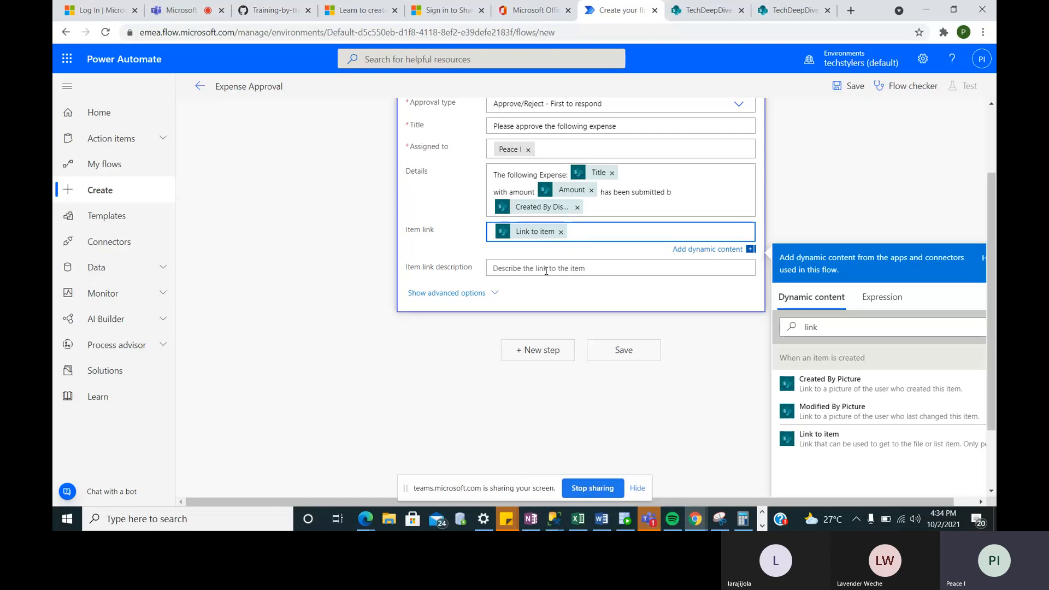
scroll(546, 271, "down", 1)
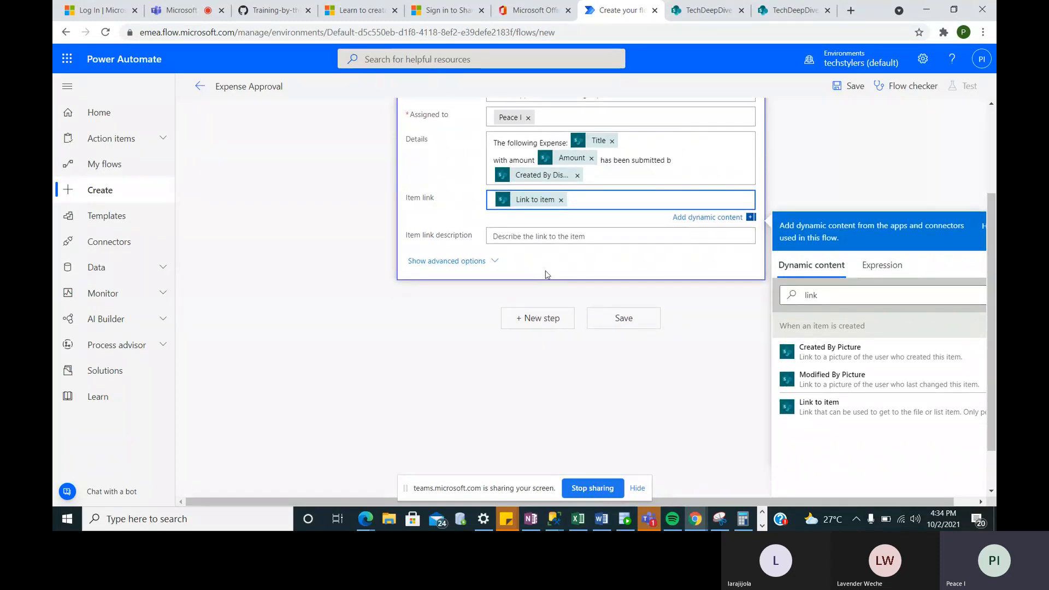
left_click(542, 328)
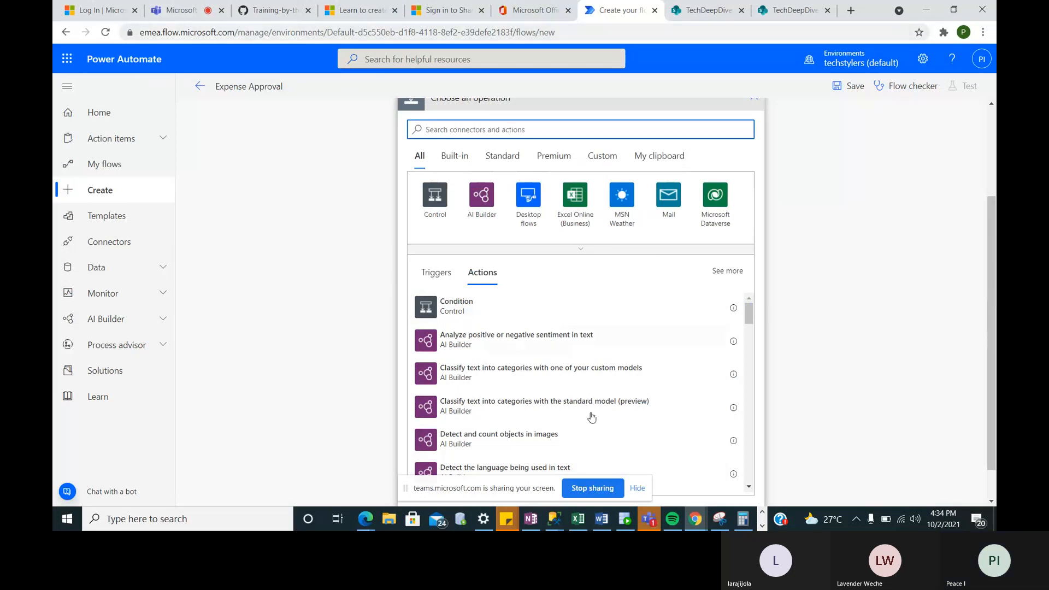
- Add a Condition step from the Control actions below the approval
mouse_move(651, 529)
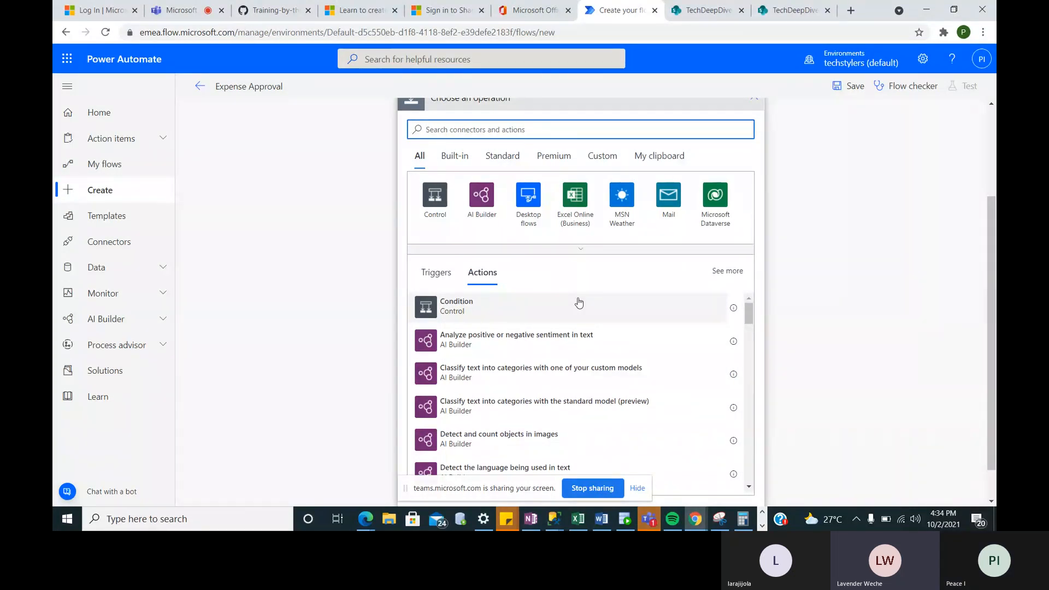
scroll(578, 302, "up", 3)
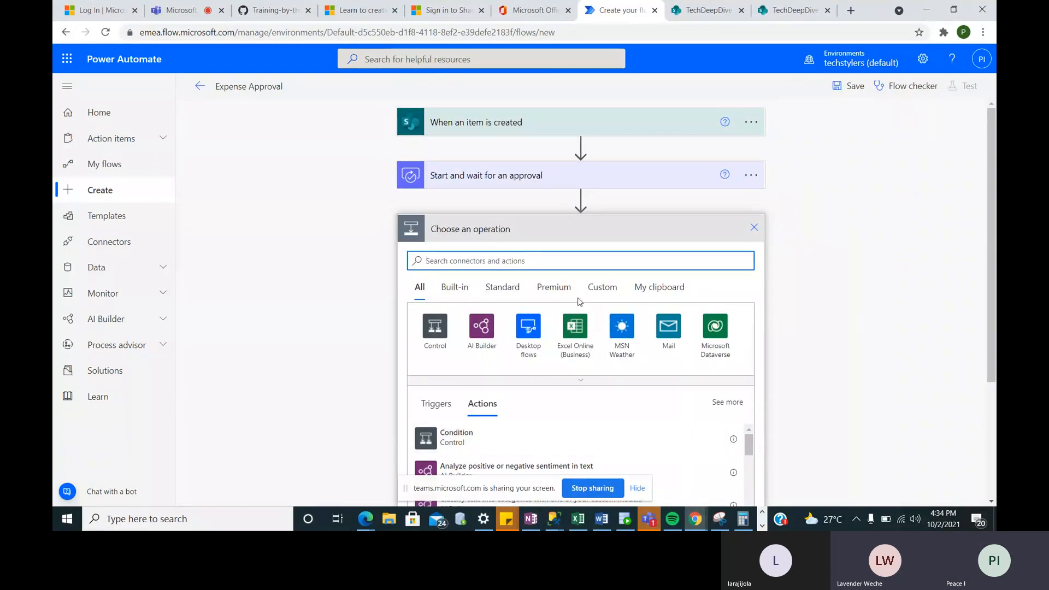
left_click(530, 185)
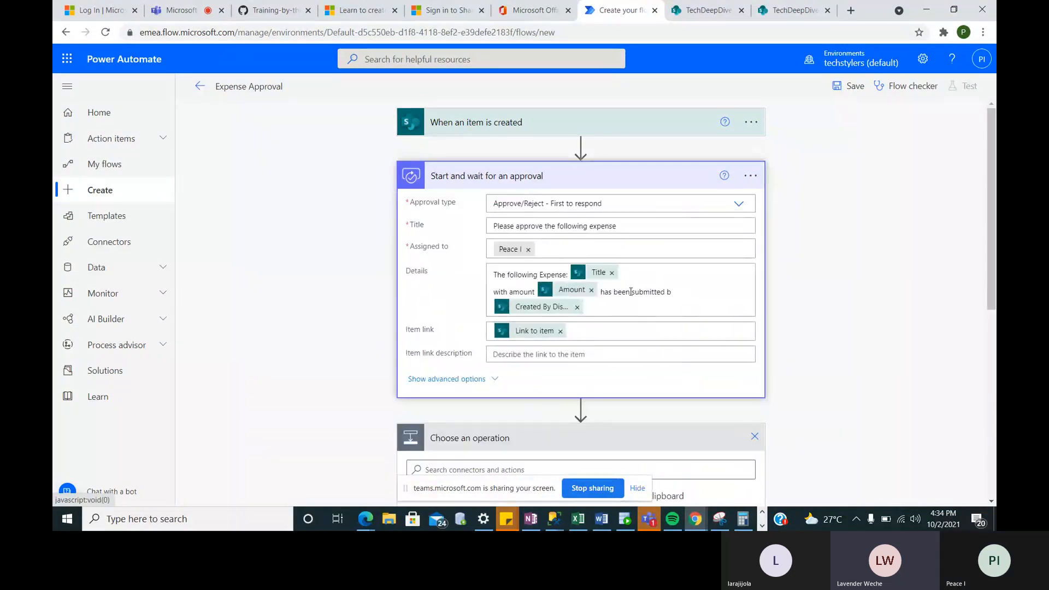
left_click(586, 204)
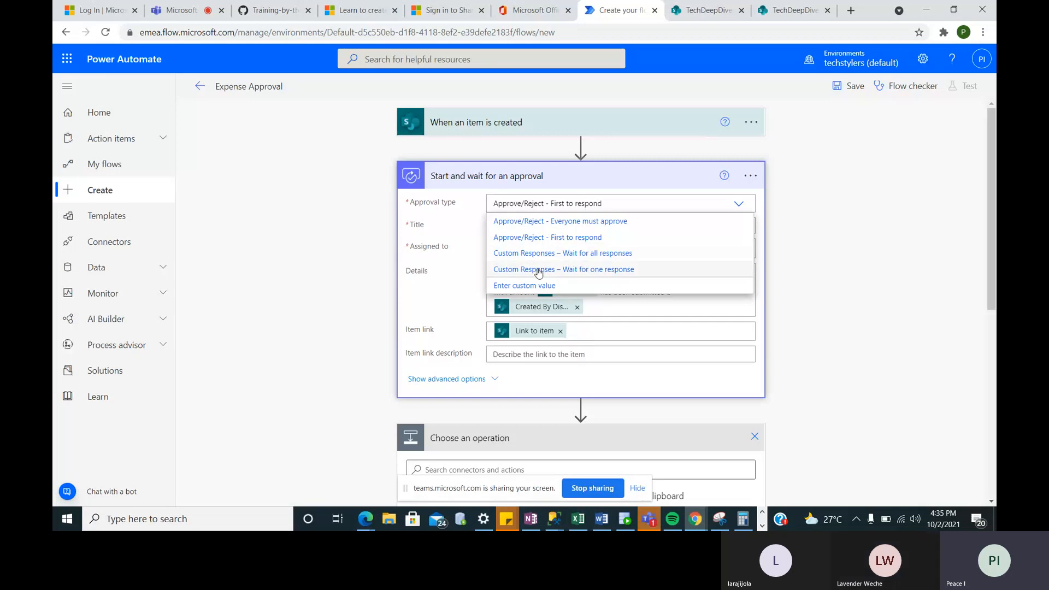
scroll(576, 218, "down", 4)
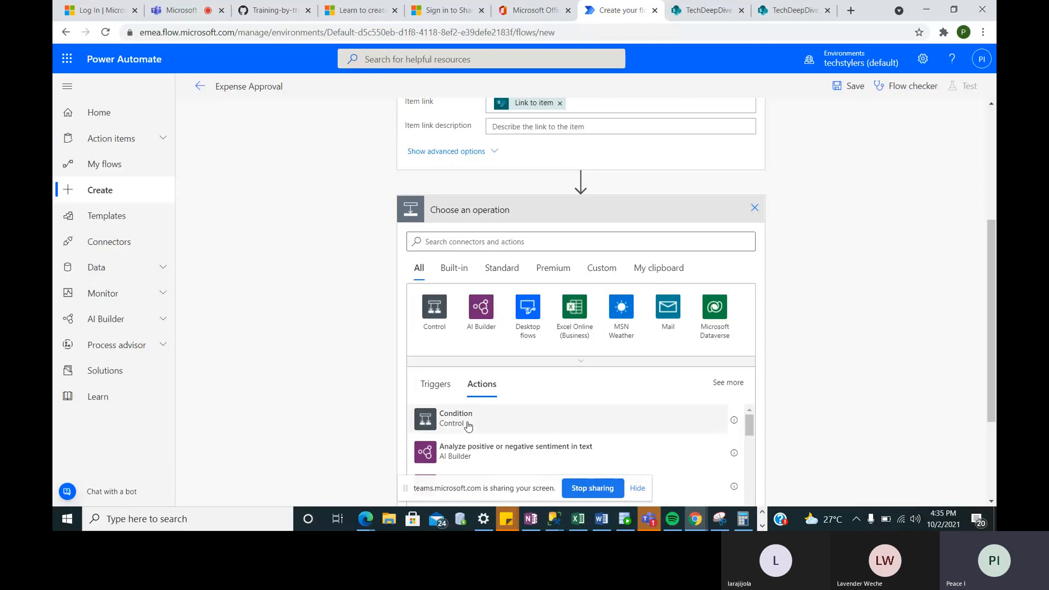
left_click(456, 418)
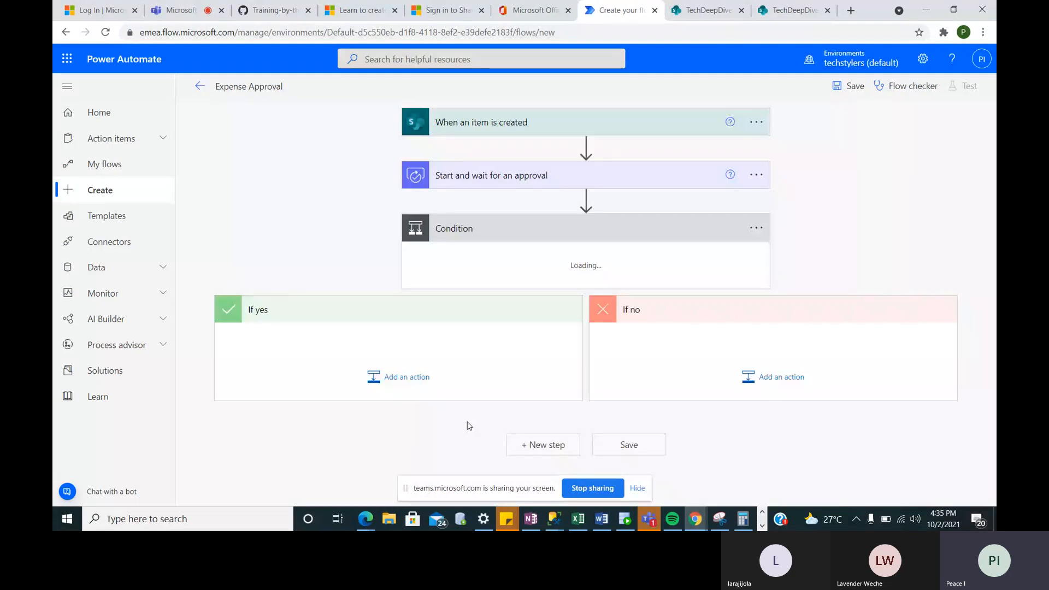
- Insert a Start and wait for an approval before the Condition, using Custom Responses – Wait for one response
left_click(733, 230)
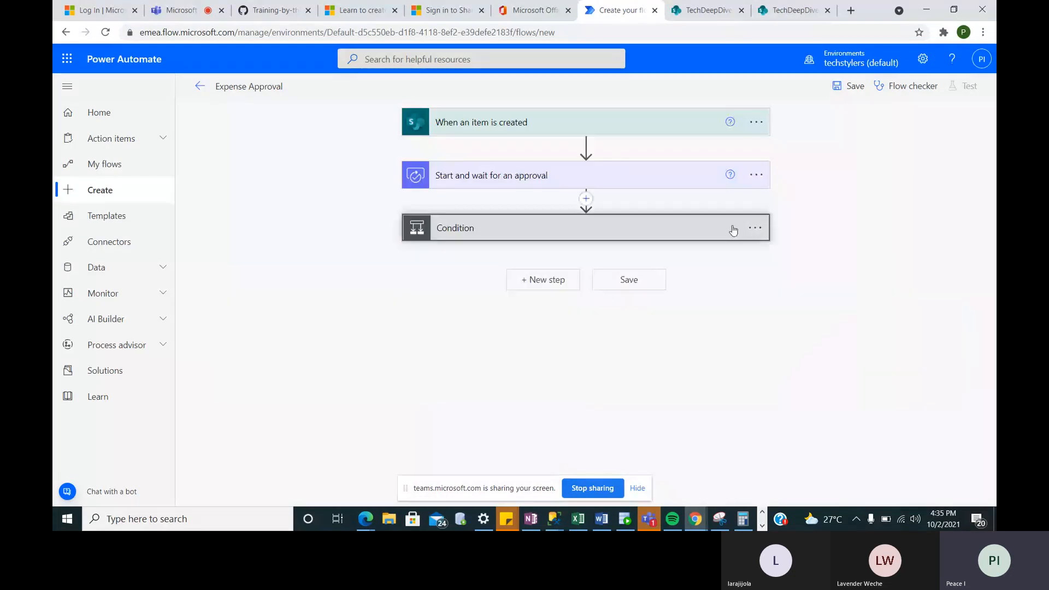
left_click(586, 198)
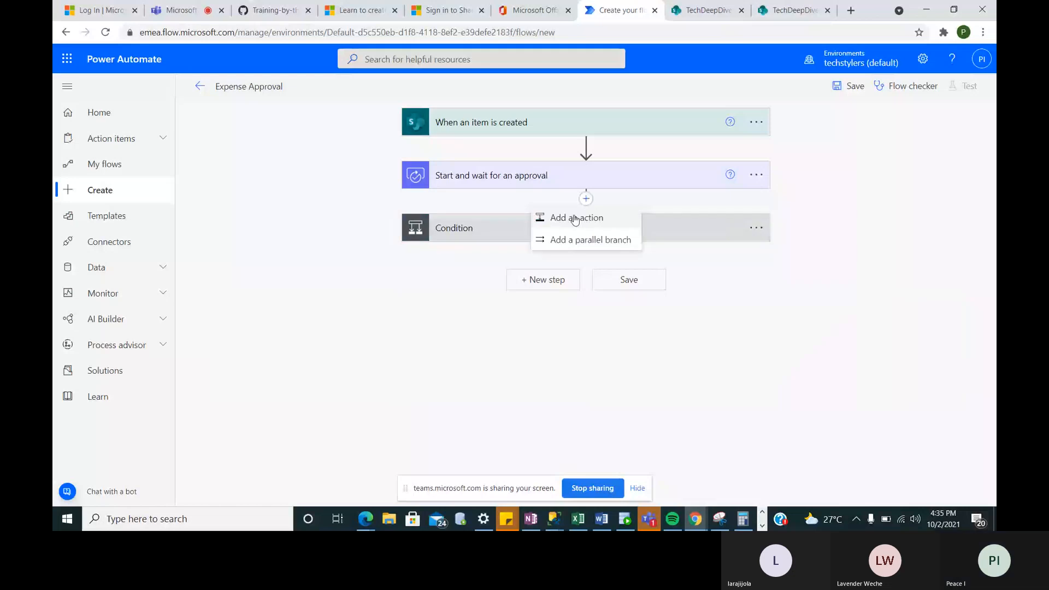
left_click(575, 218)
type("app")
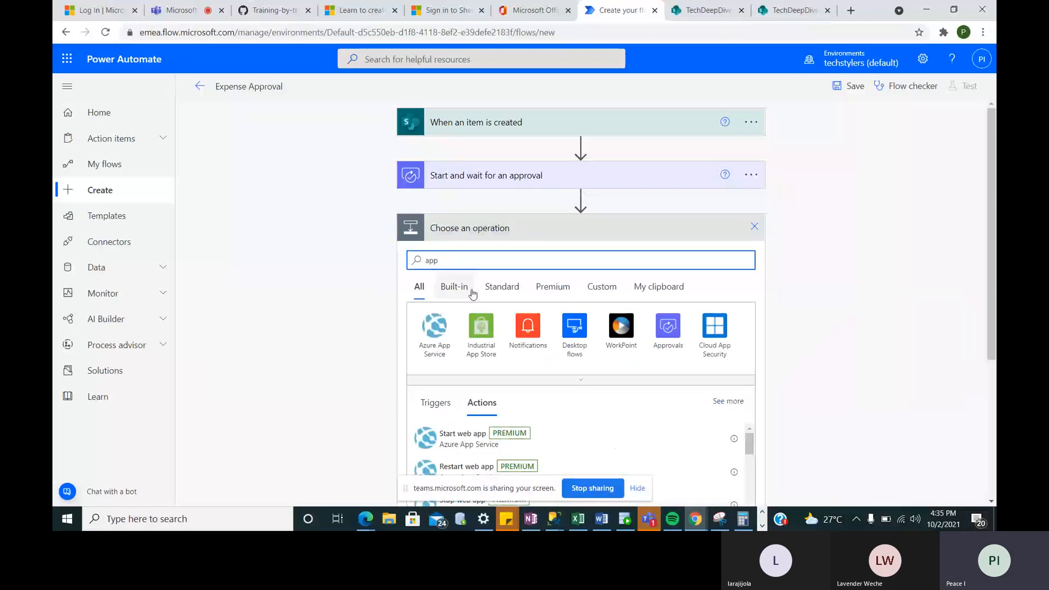
left_click(667, 326)
left_click(481, 354)
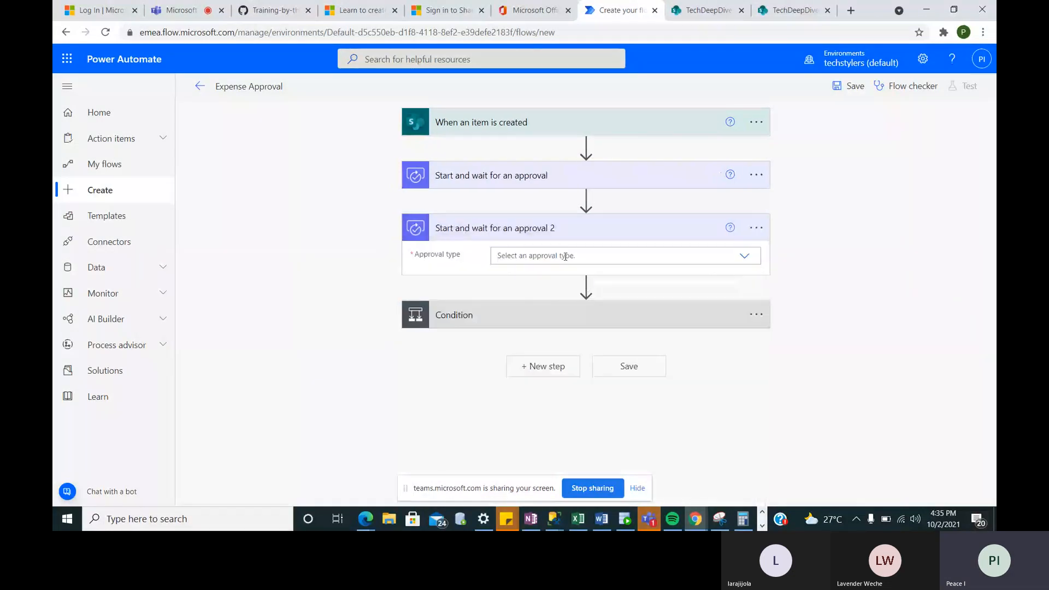
left_click(562, 255)
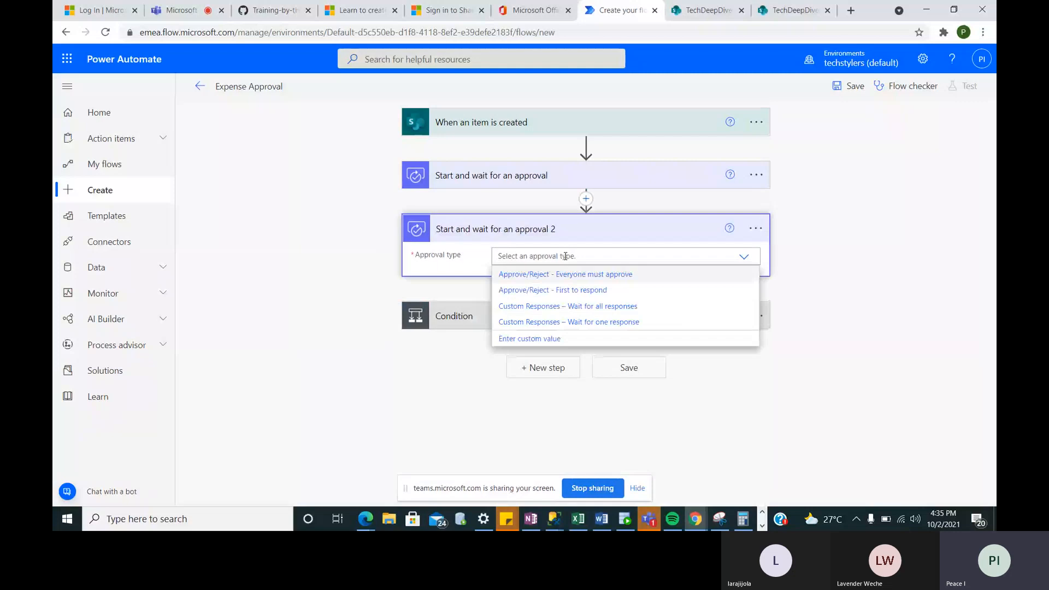
left_click(542, 322)
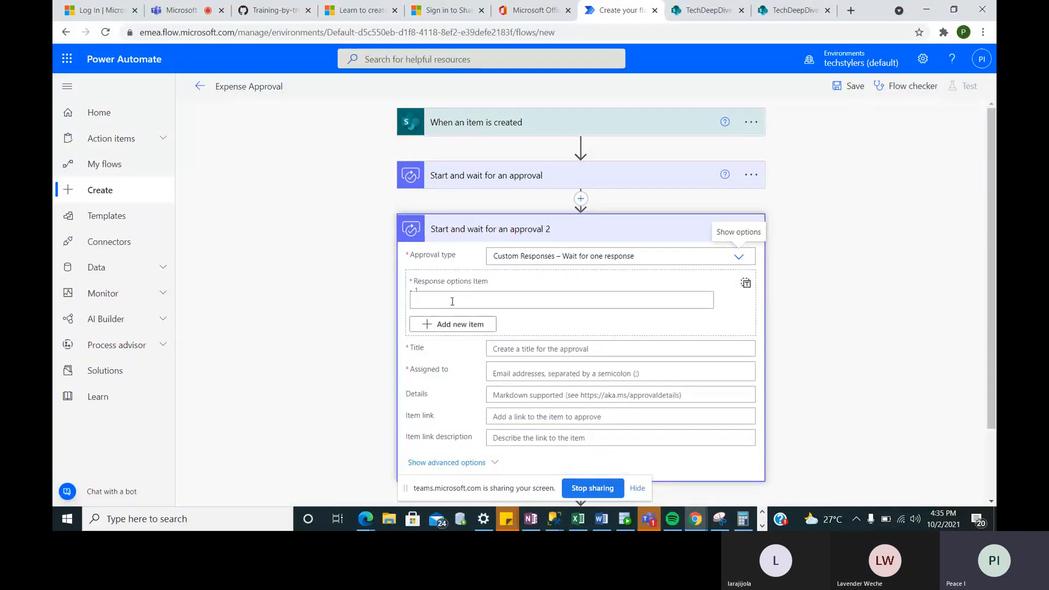
- Enter 'yes' as the second approval's first response option
scroll(452, 301, "down", 1)
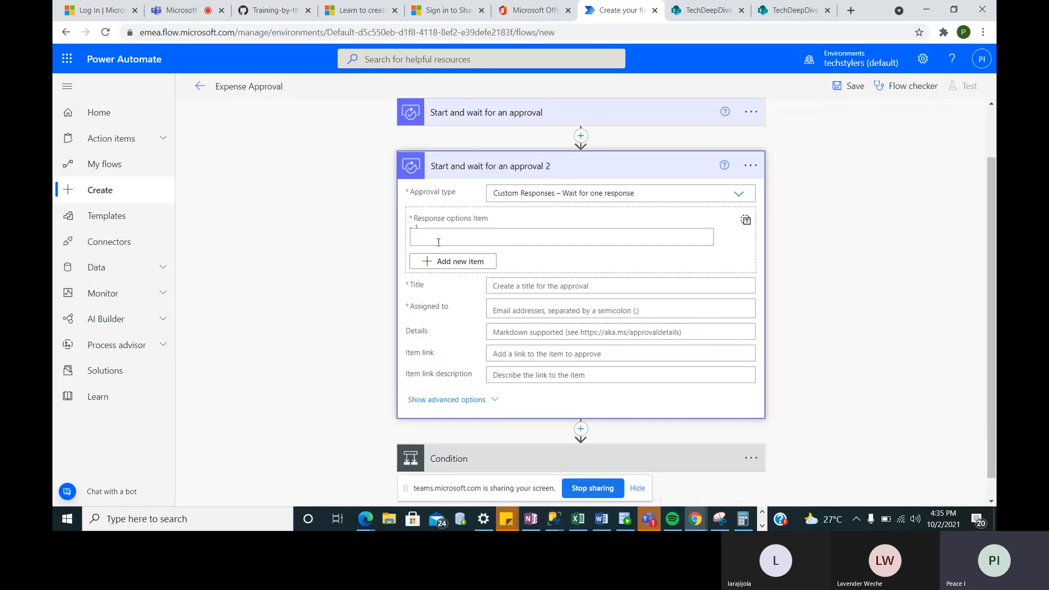
left_click(516, 114)
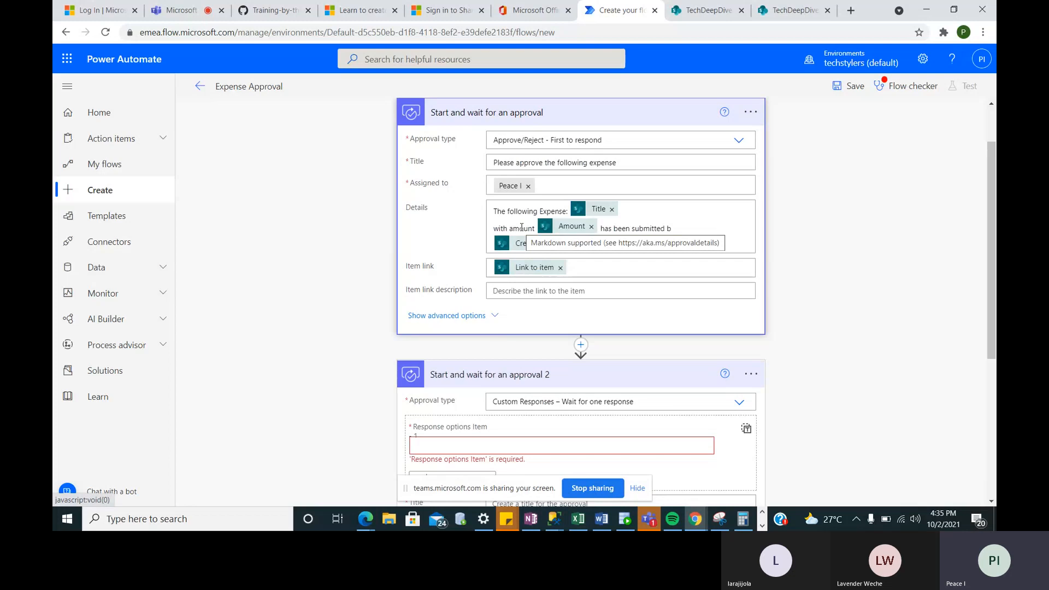
scroll(514, 263, "down", 3)
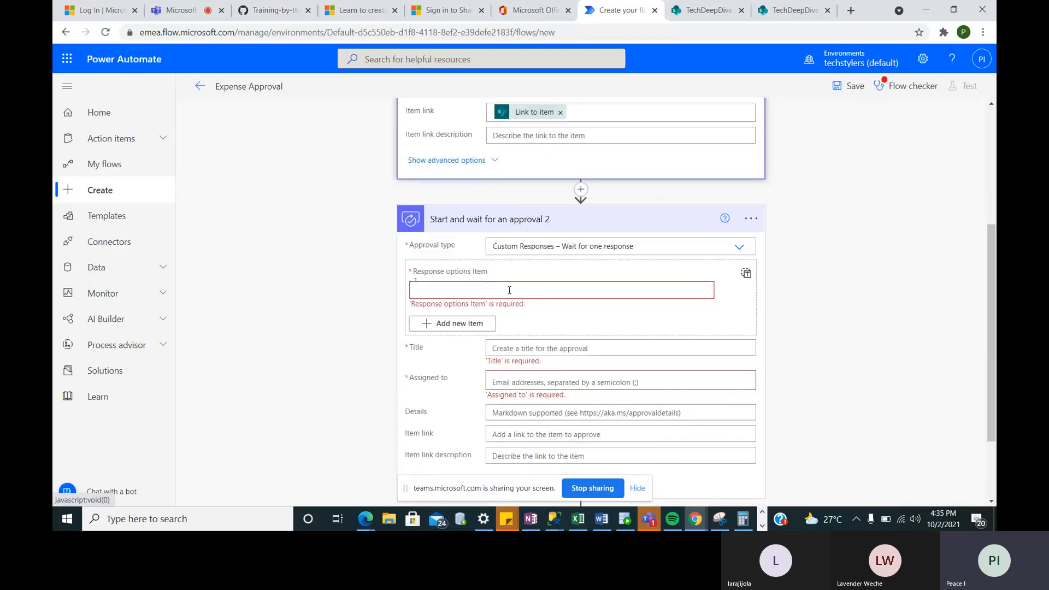
left_click(510, 290)
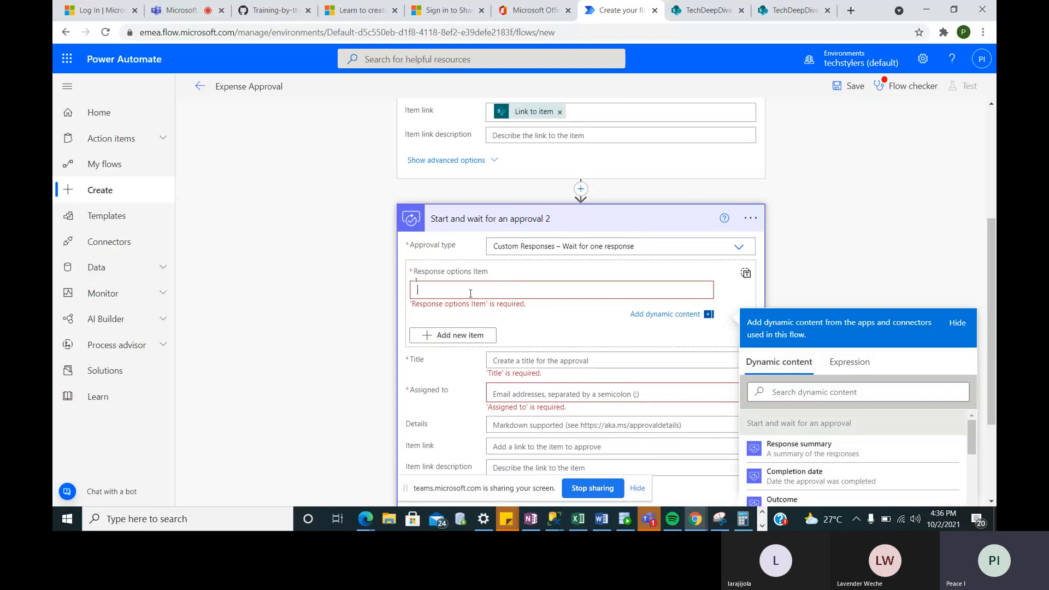
type("yes")
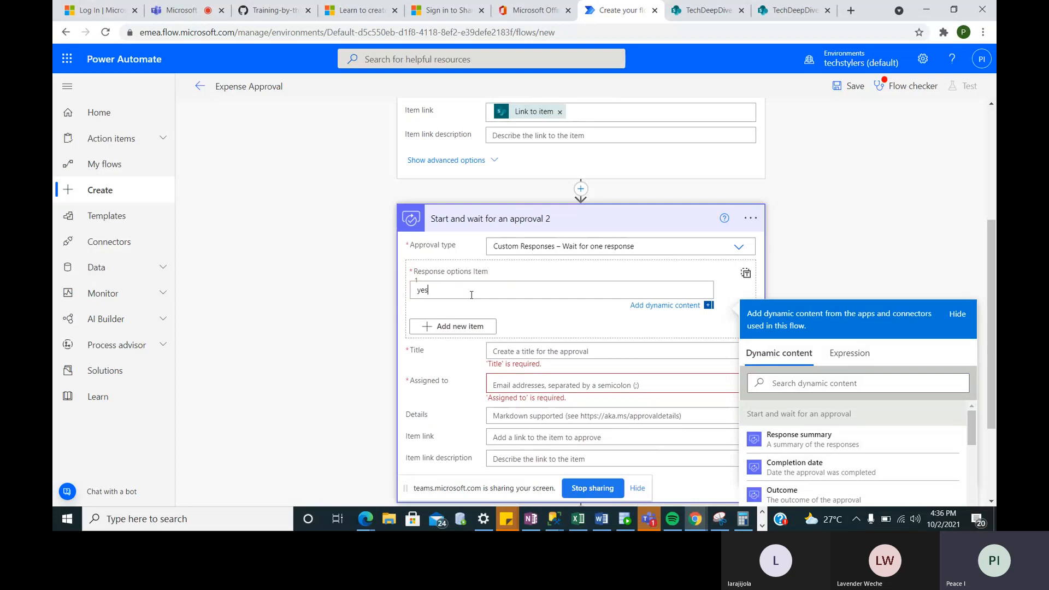
- Add a second response option 'no' and review the approval step
left_click(460, 327)
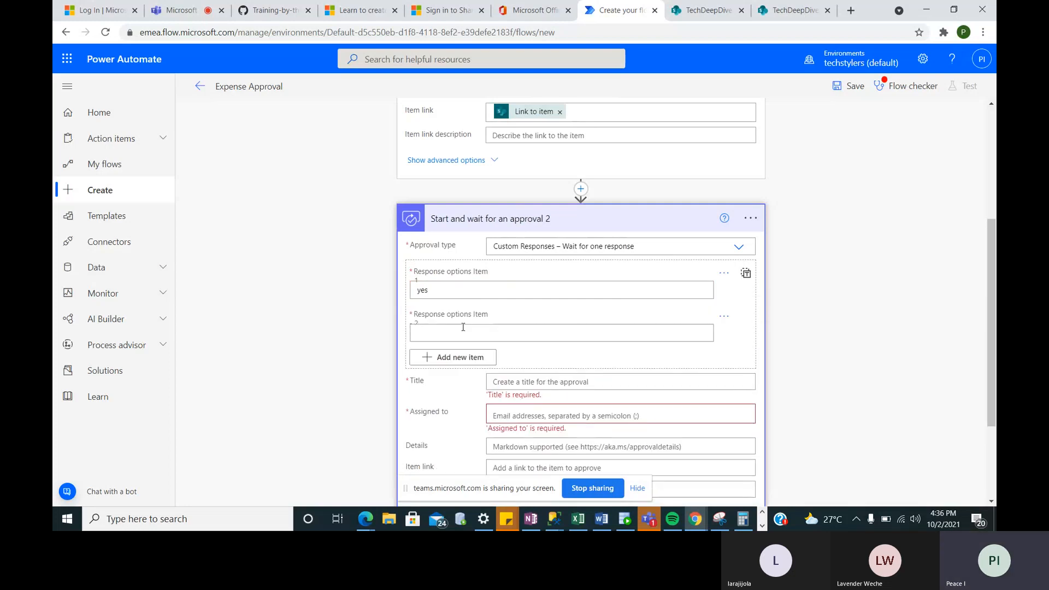
left_click(444, 334)
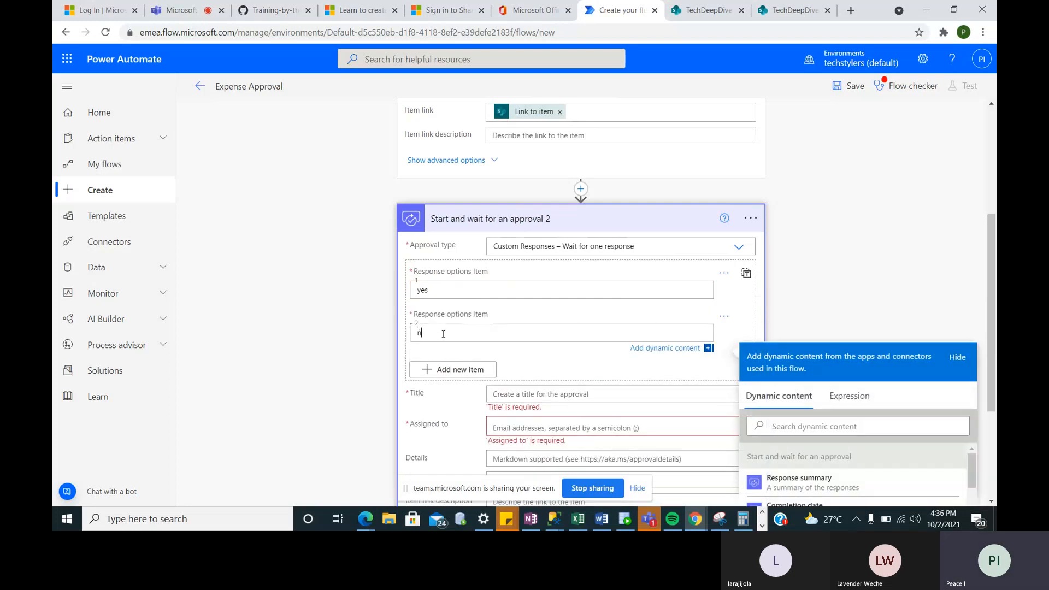
type("no")
scroll(443, 334, "down", 2)
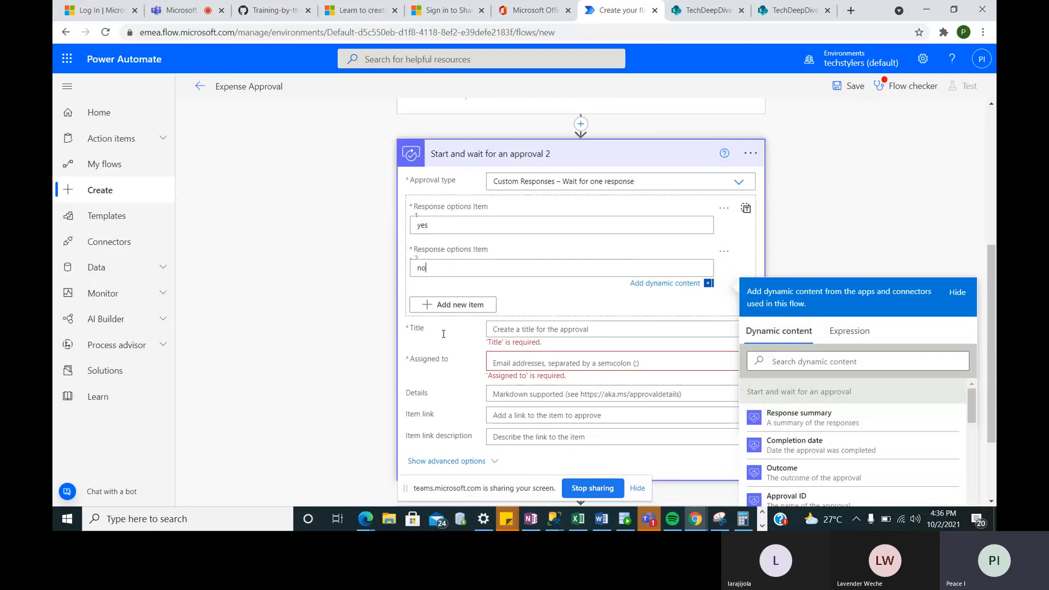
left_click(545, 285)
scroll(546, 284, "up", 5)
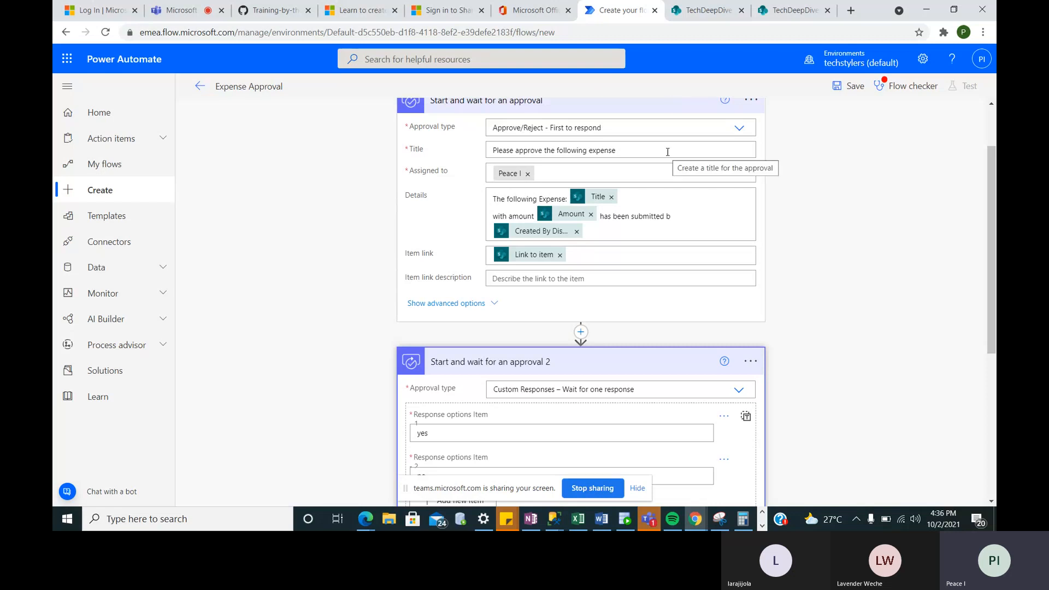
scroll(590, 328, "down", 2)
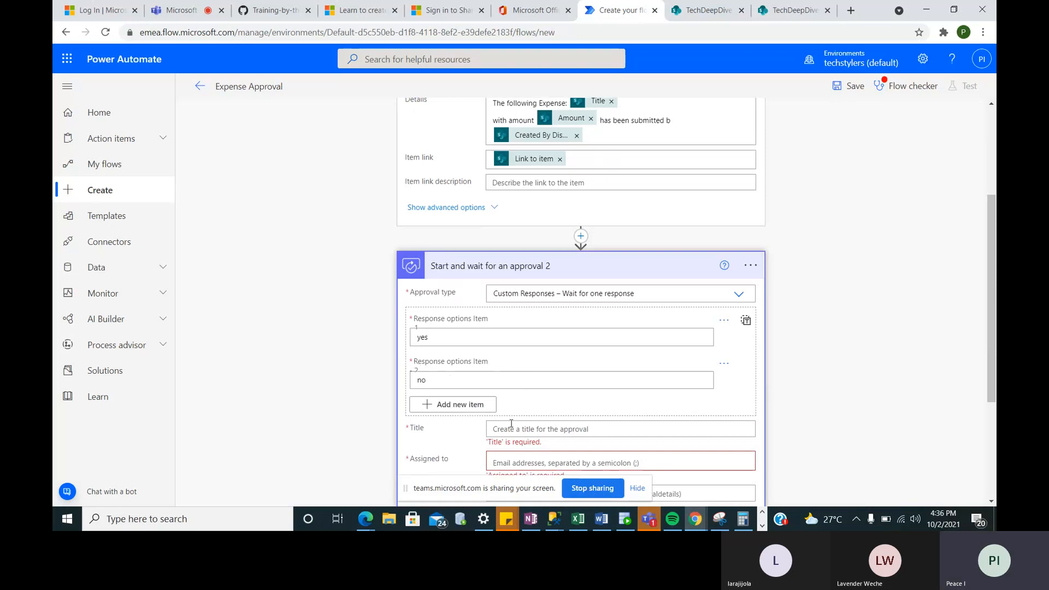
scroll(454, 394, "down", 1)
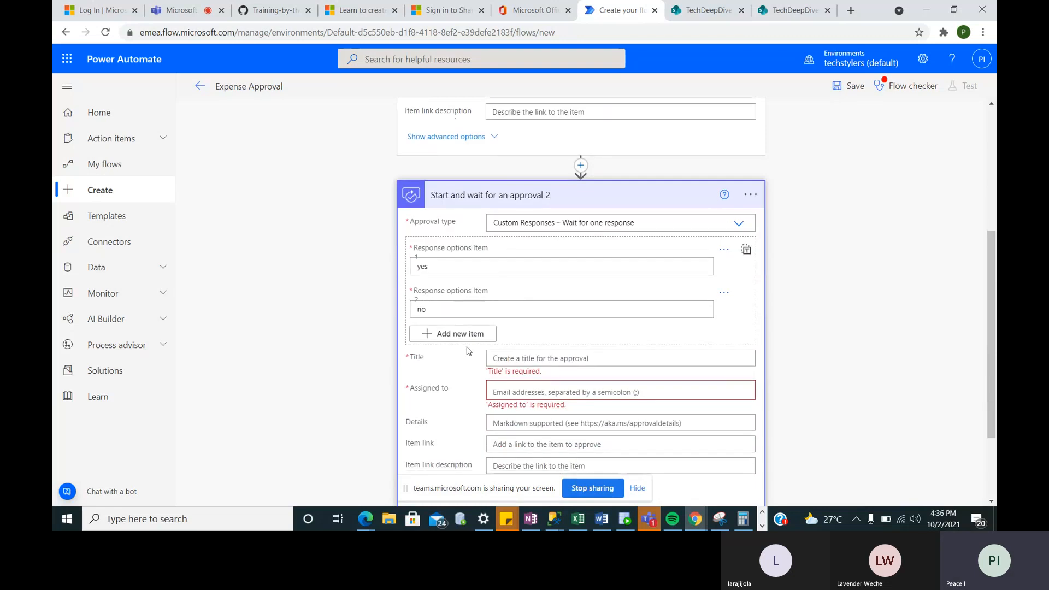
scroll(467, 350, "up", 3)
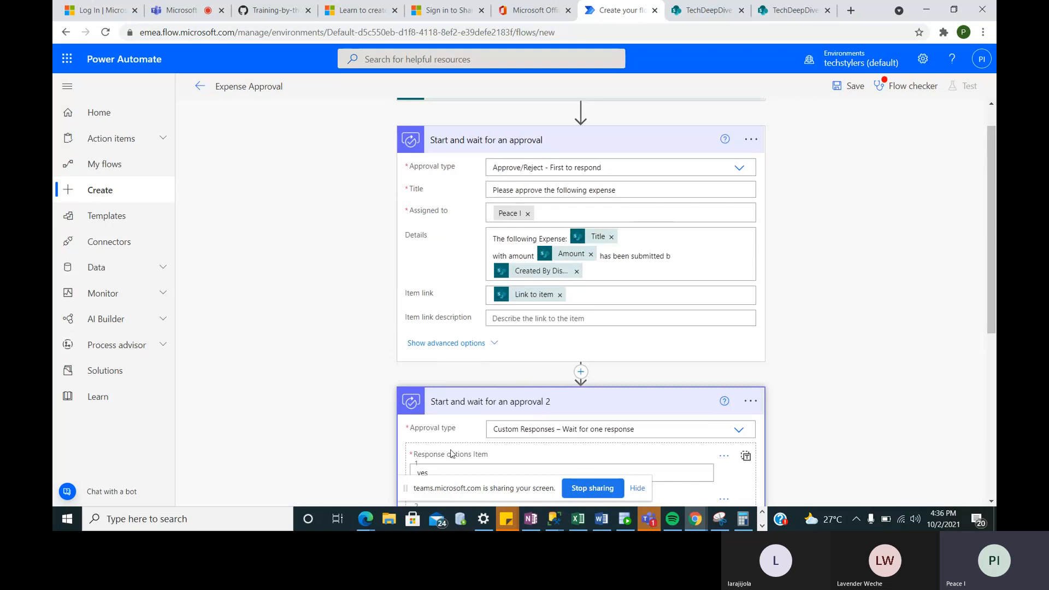
scroll(454, 454, "down", 1)
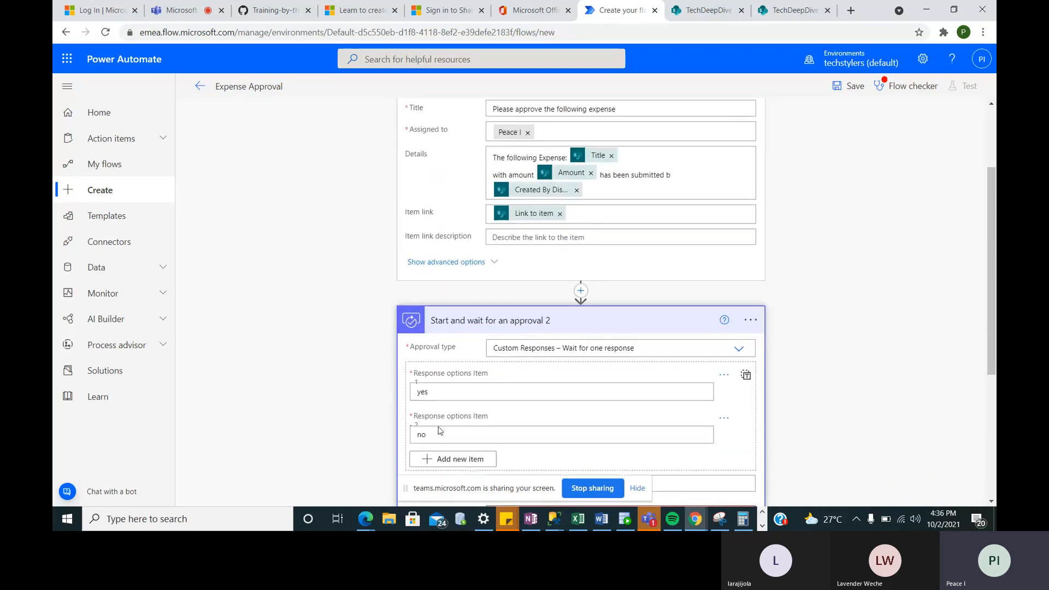
scroll(432, 424, "down", 1)
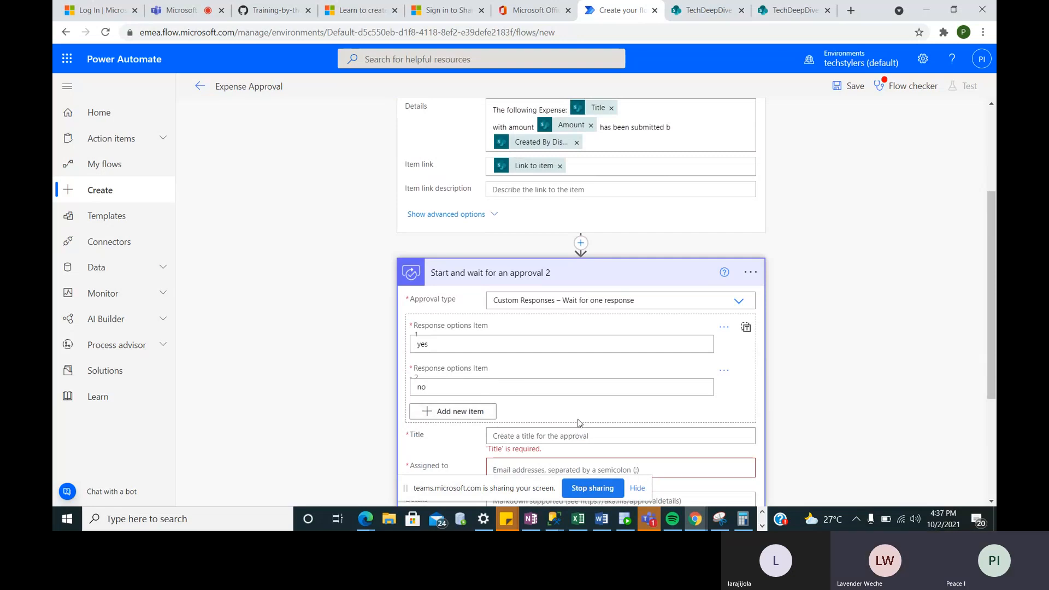
scroll(580, 423, "down", 1)
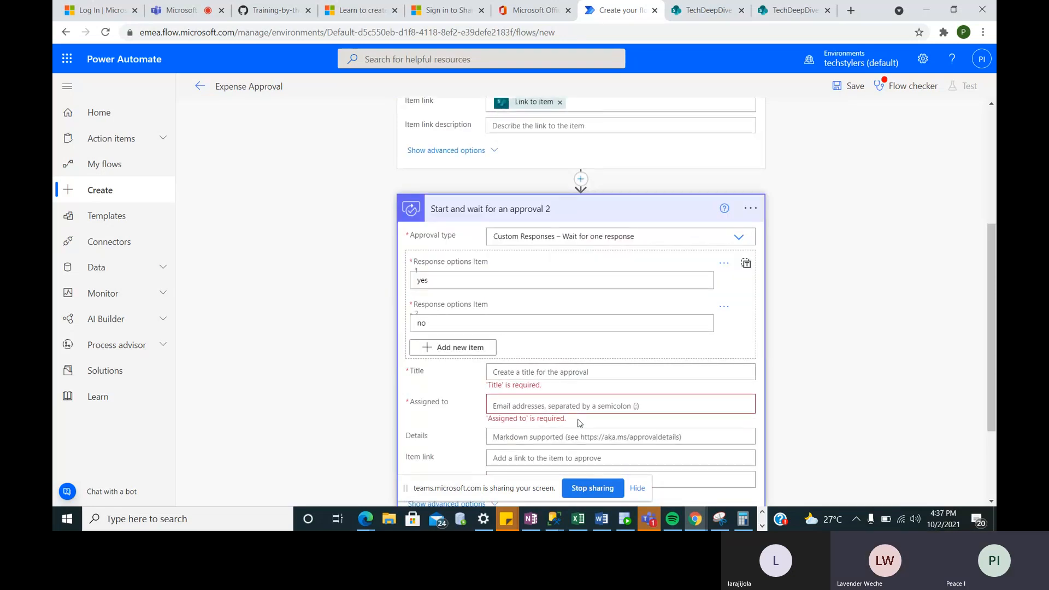
- Delete the second approval step, confirm the deletion, and expand the Condition card
left_click(752, 211)
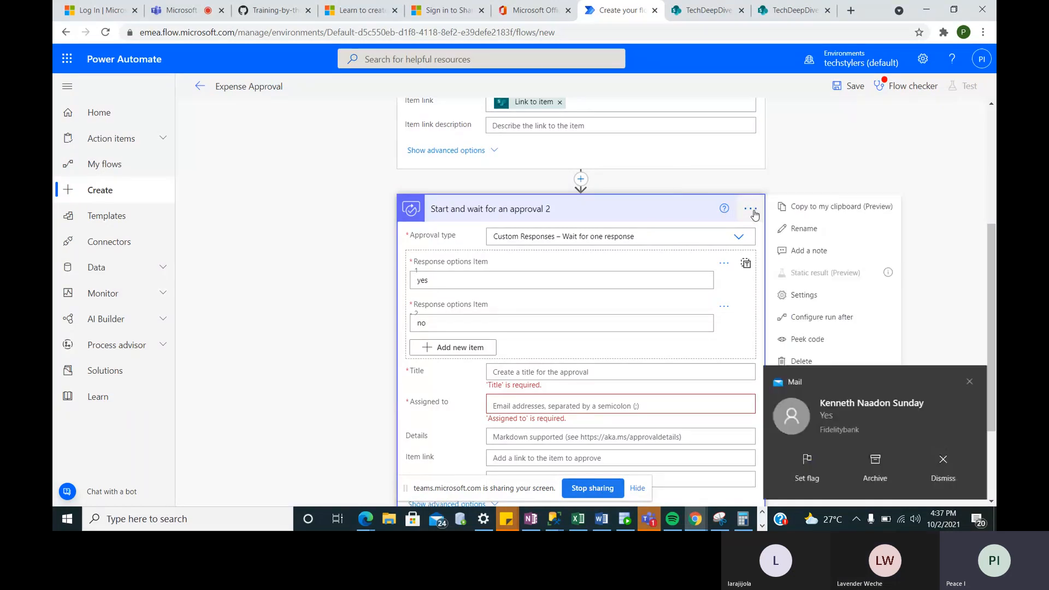
left_click(970, 382)
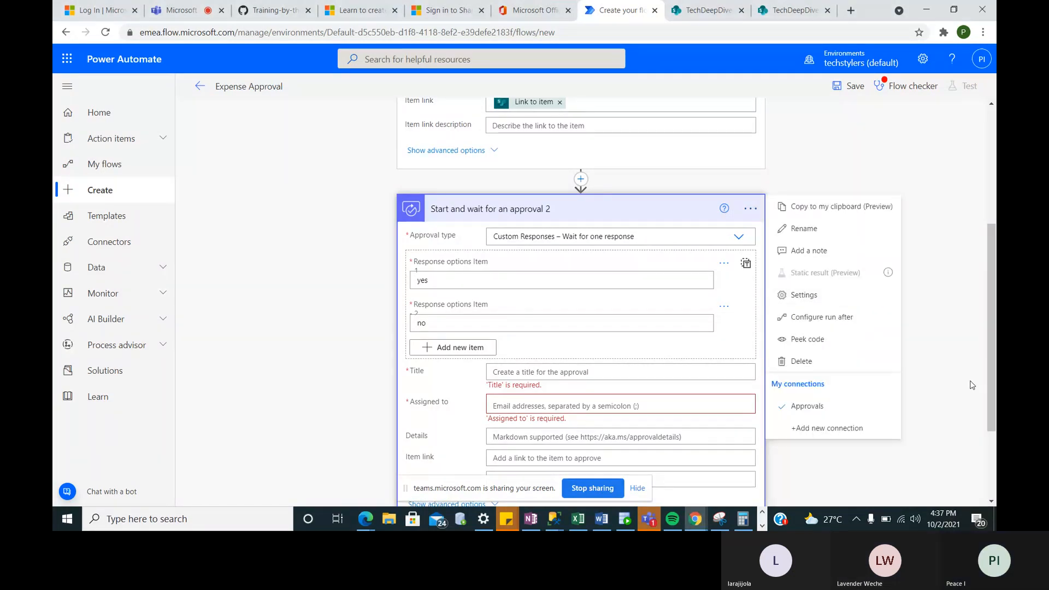
left_click(803, 362)
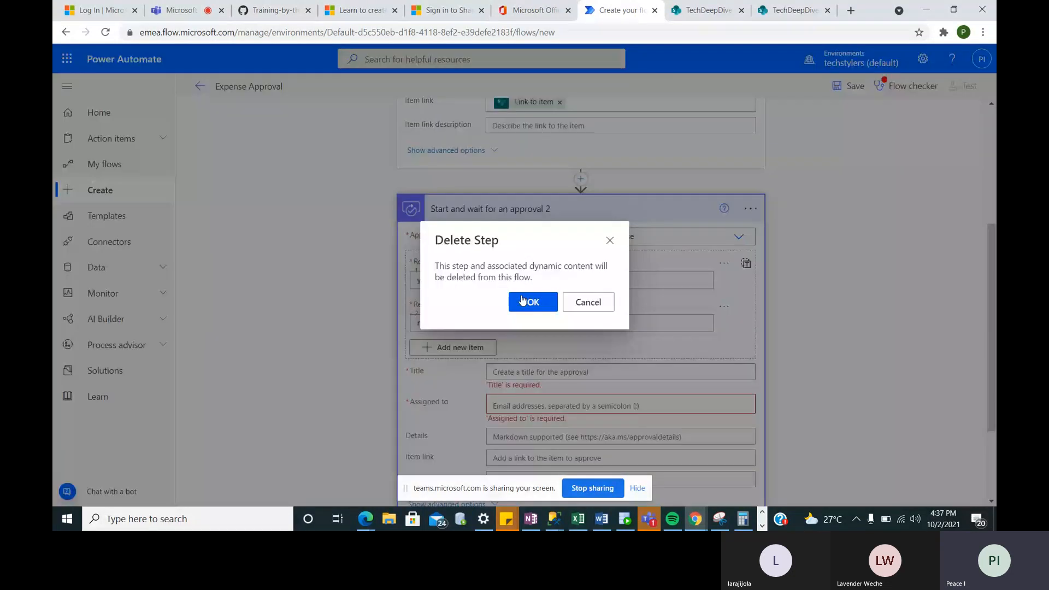
left_click(523, 301)
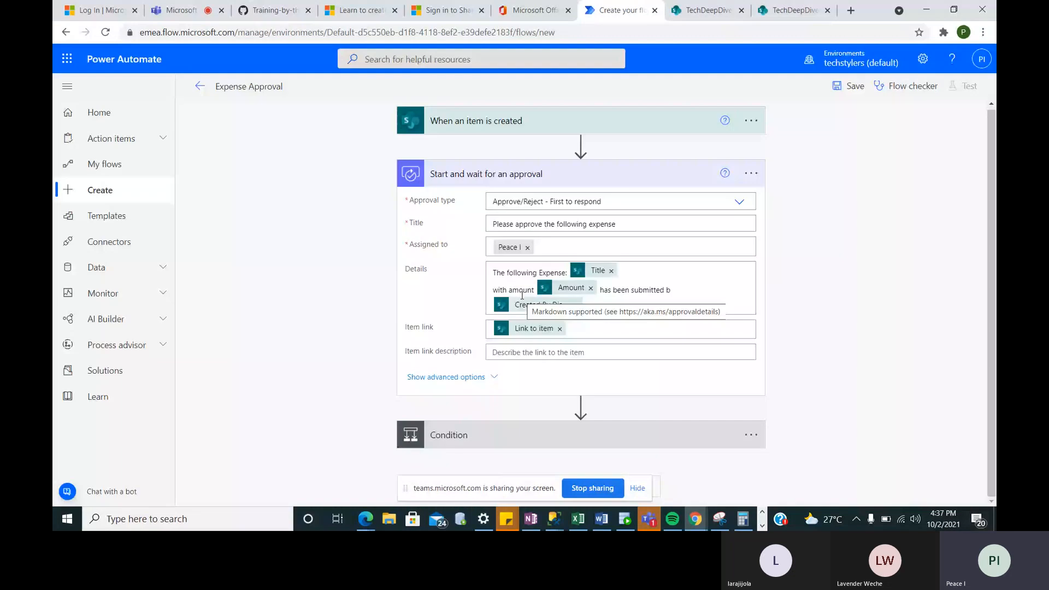
left_click(589, 444)
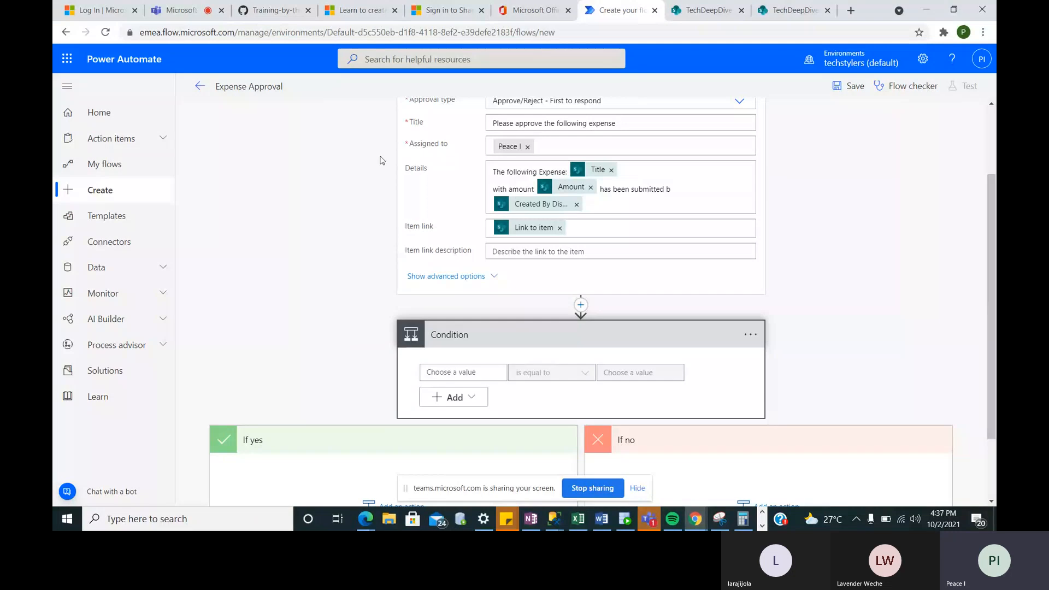
- Set the Condition to test whether the approval's Outcome is equal to 'Approve'
left_click(466, 375)
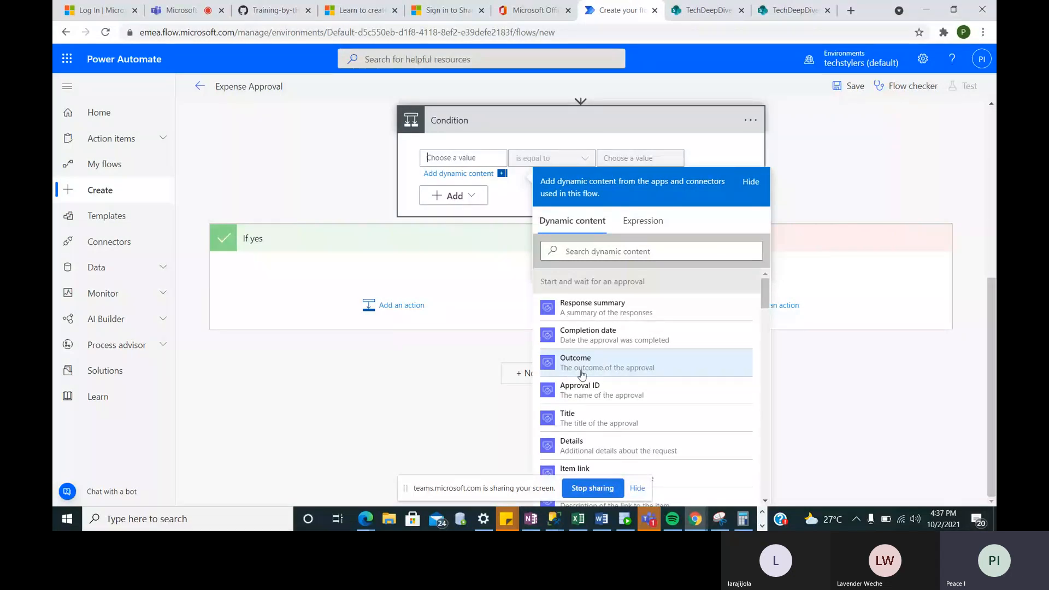
scroll(441, 147, "up", 5)
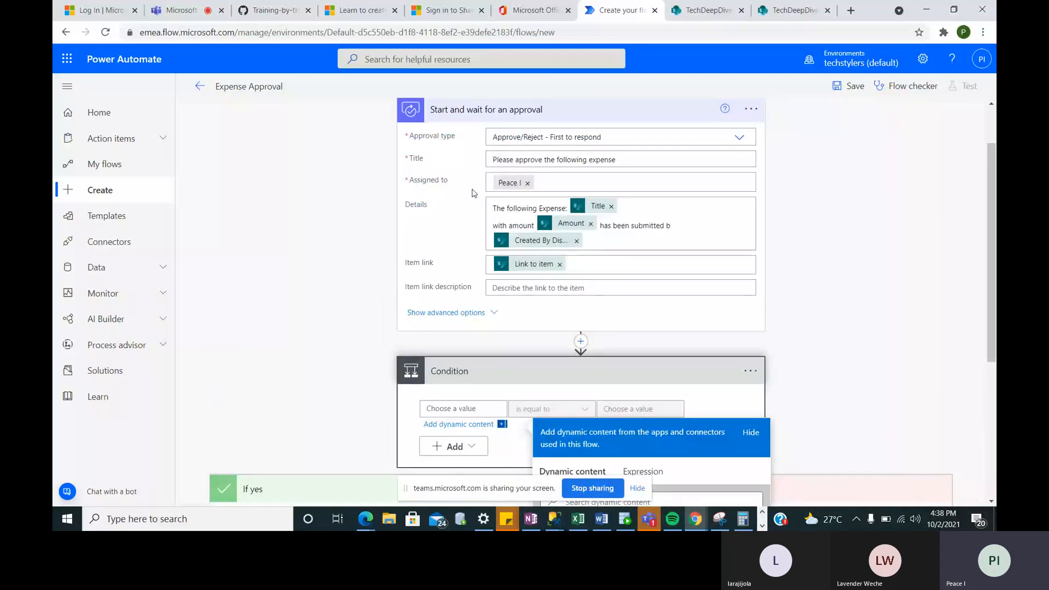
scroll(475, 193, "down", 3)
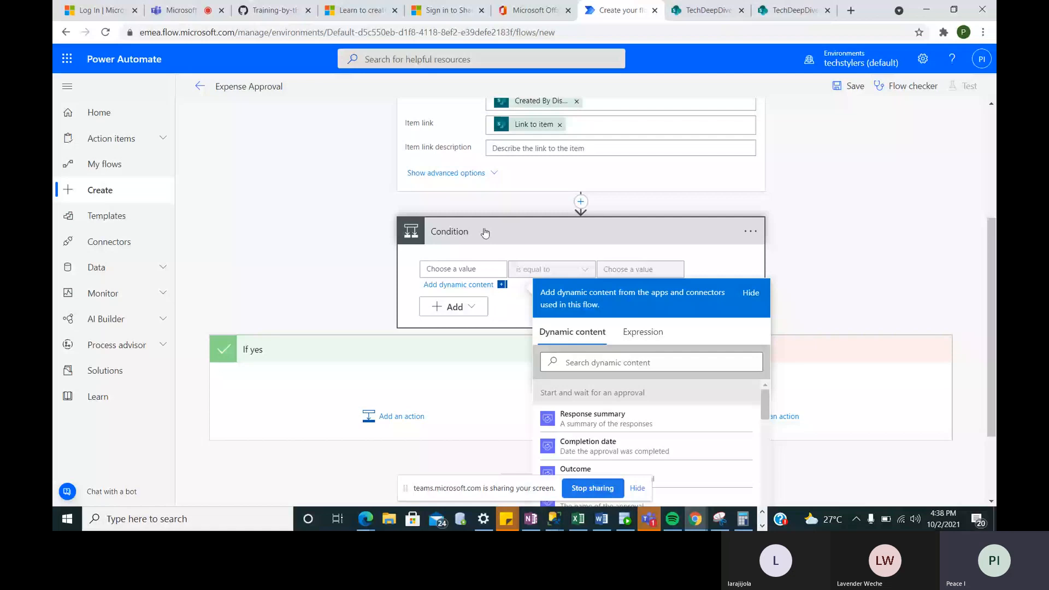
scroll(546, 382, "down", 2)
left_click(576, 380)
left_click(623, 177)
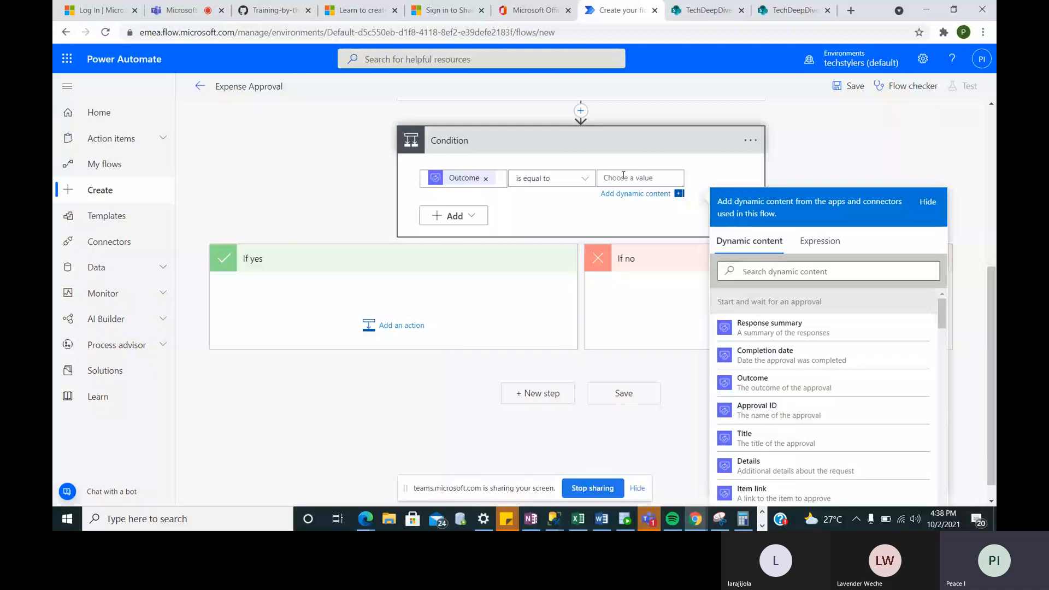
type("Approve")
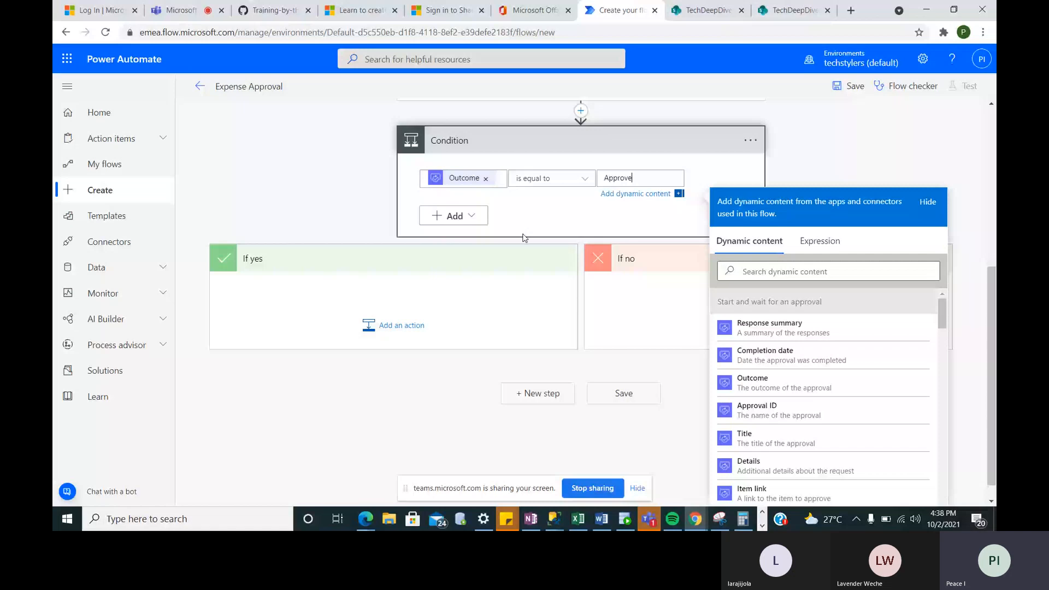
left_click(389, 326)
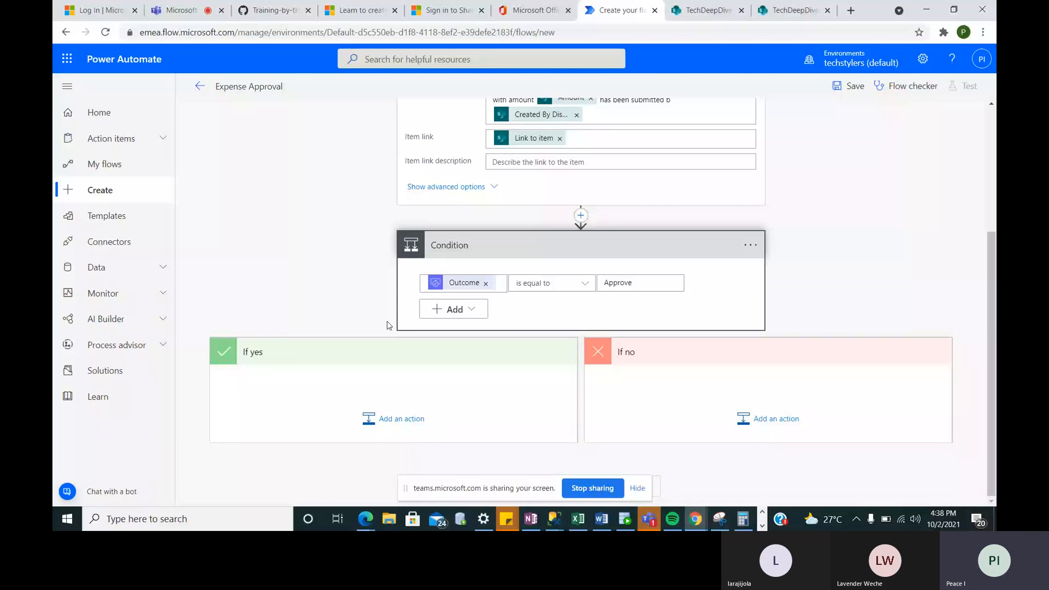
- Under If yes, add SharePoint's Update item action, found by searching 'sha' then 'upda'
left_click(403, 422)
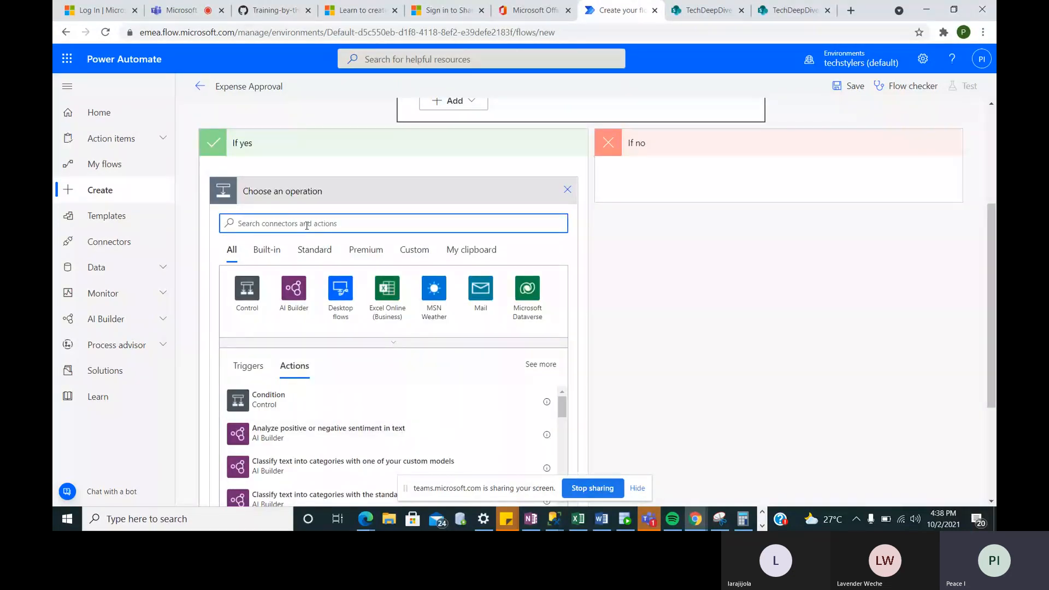
type("sh")
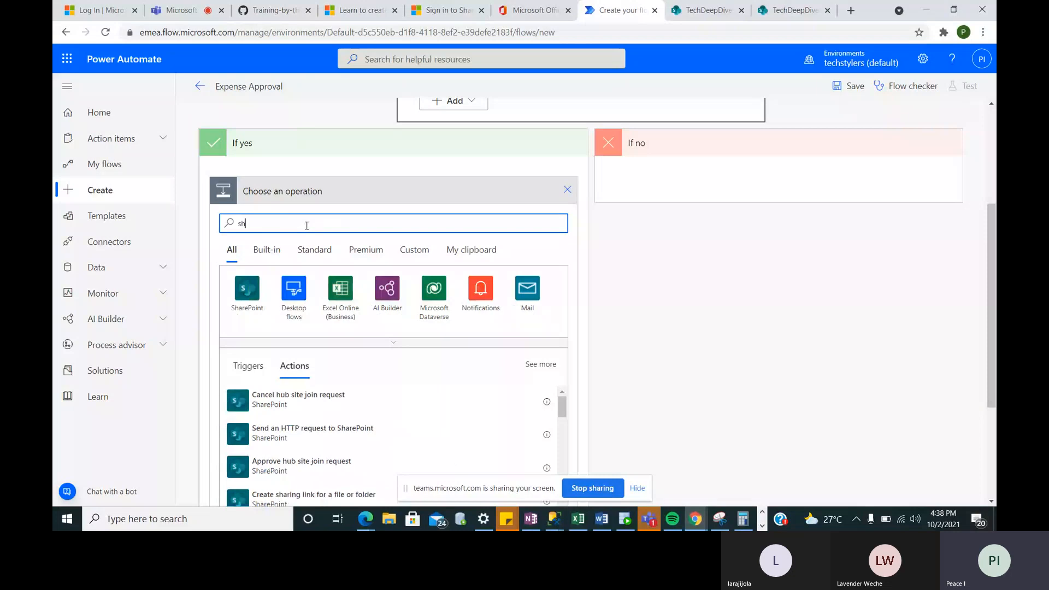
type("are")
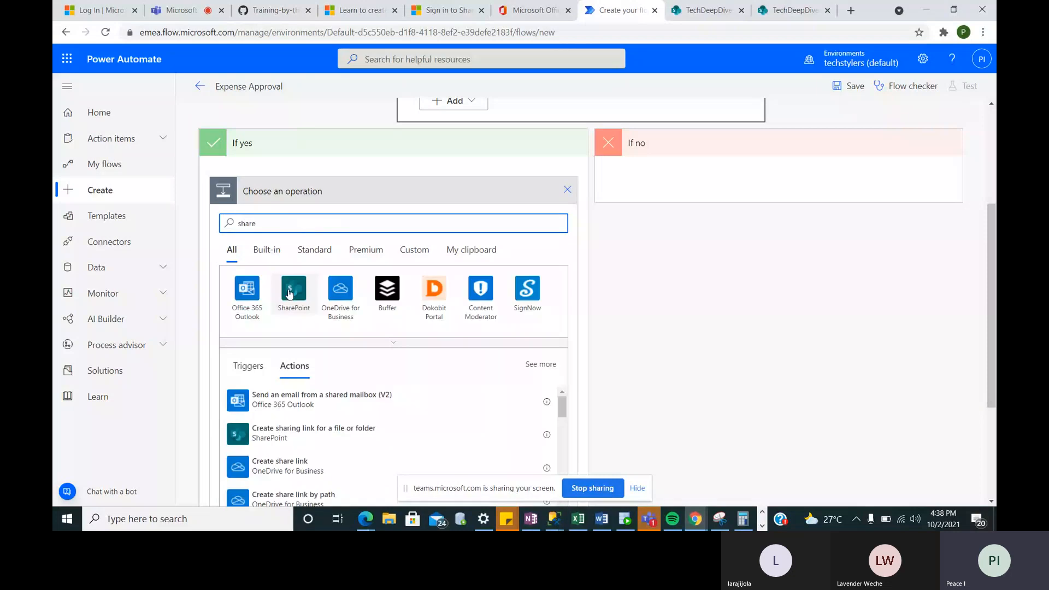
left_click(289, 288)
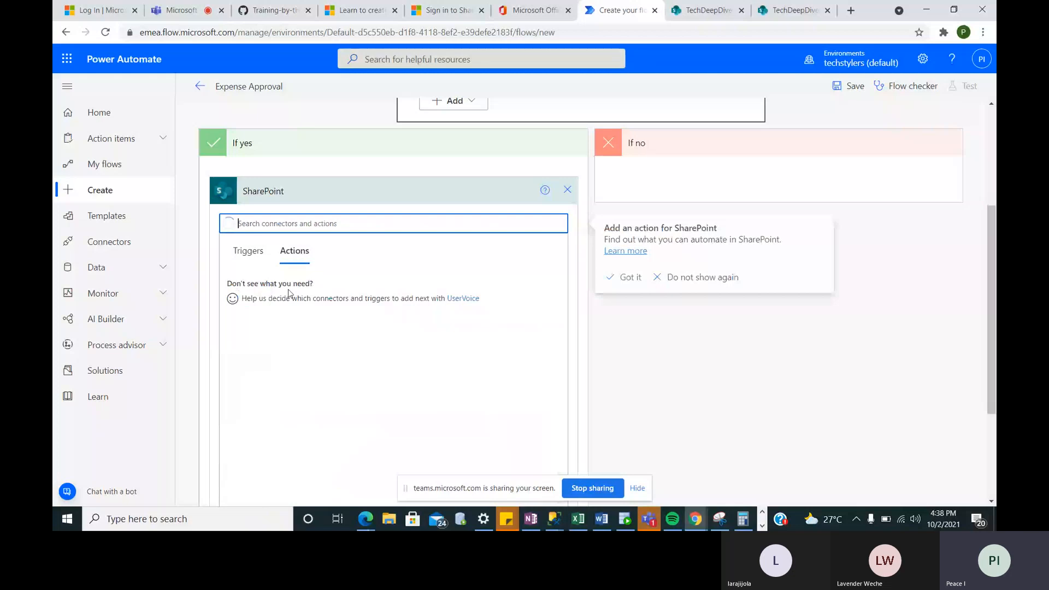
scroll(333, 359, "down", 20)
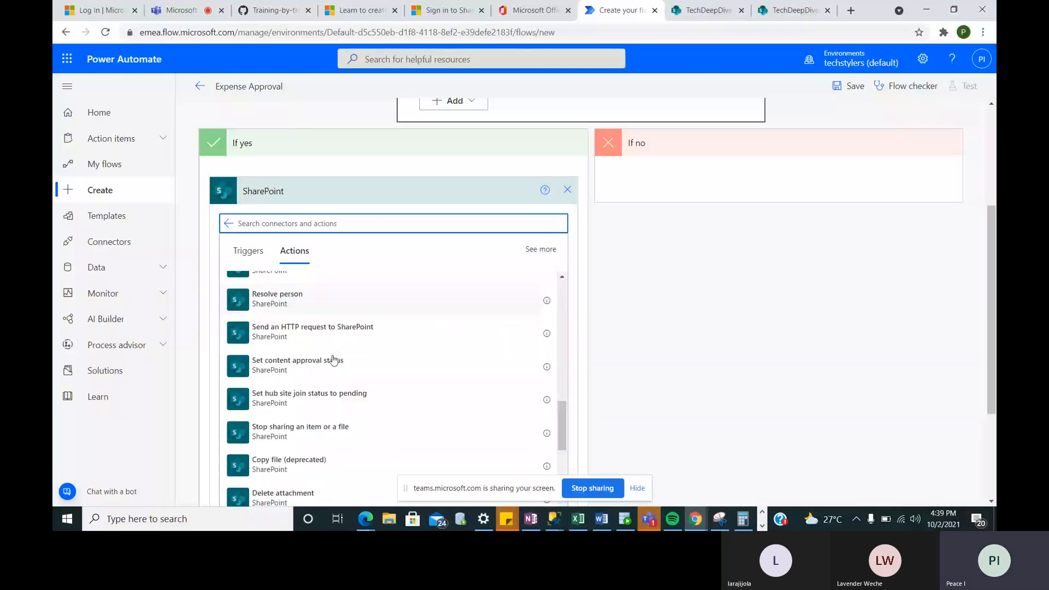
scroll(333, 360, "down", 4)
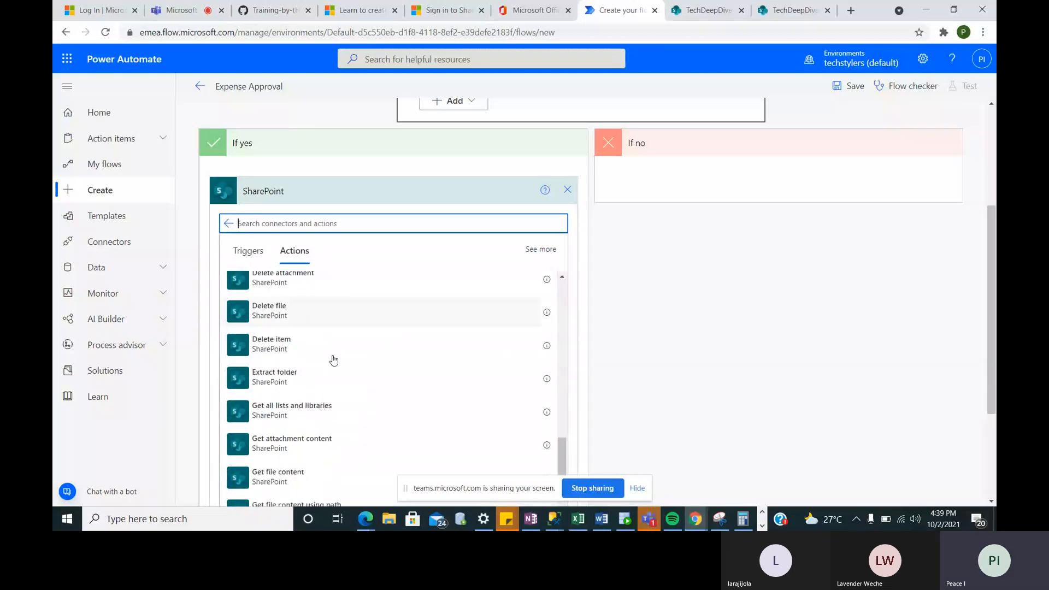
scroll(334, 360, "down", 5)
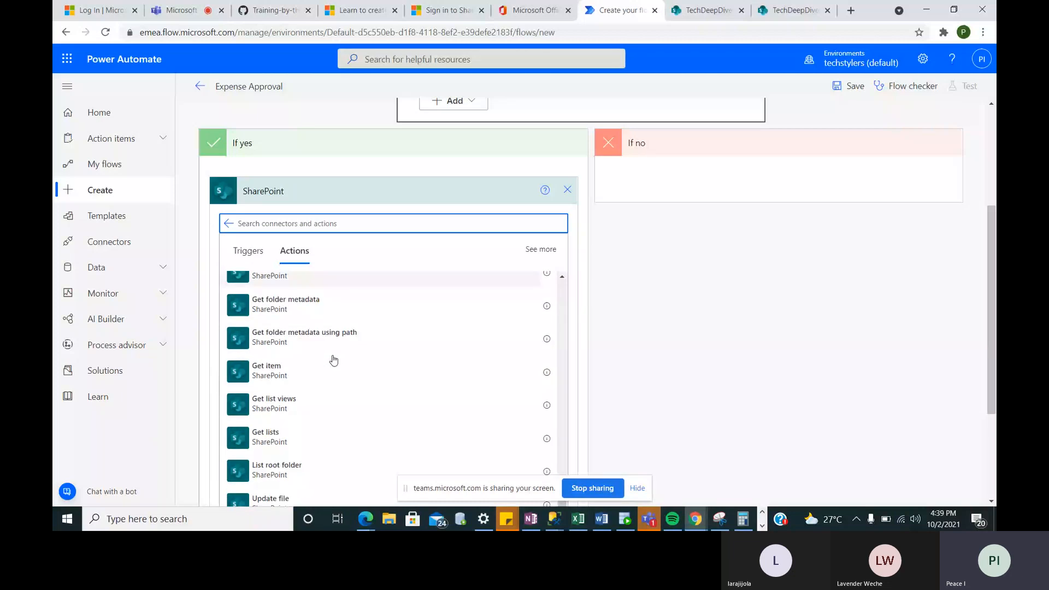
scroll(333, 360, "down", 3)
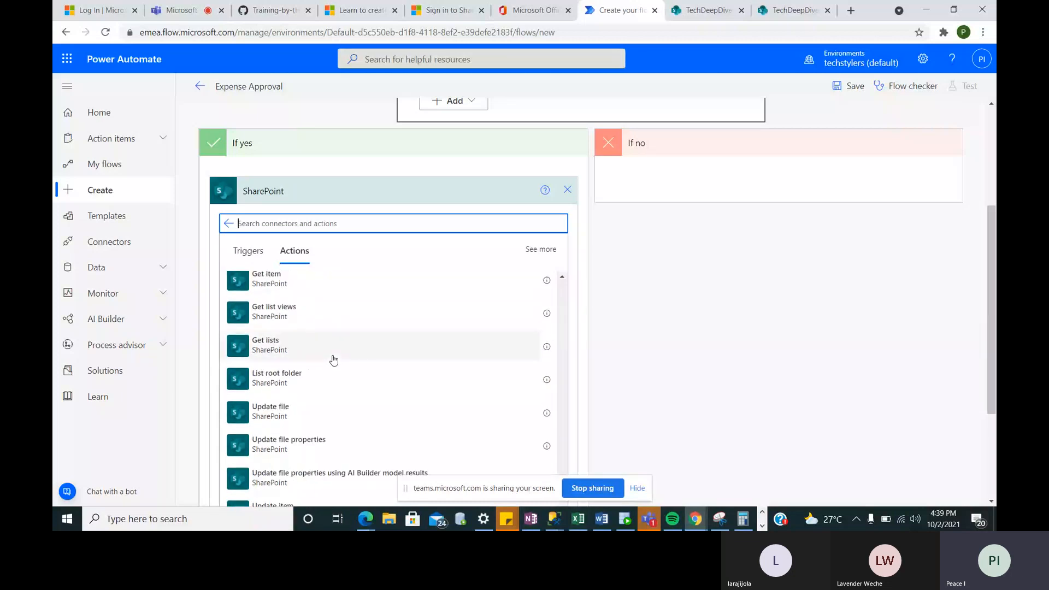
left_click(299, 224)
type("upda")
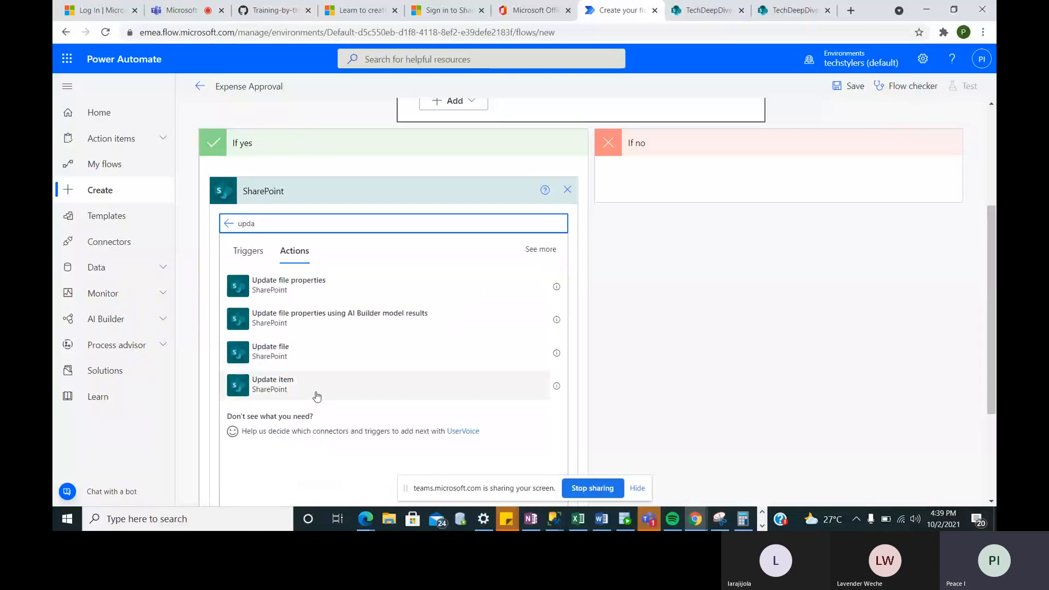
left_click(288, 389)
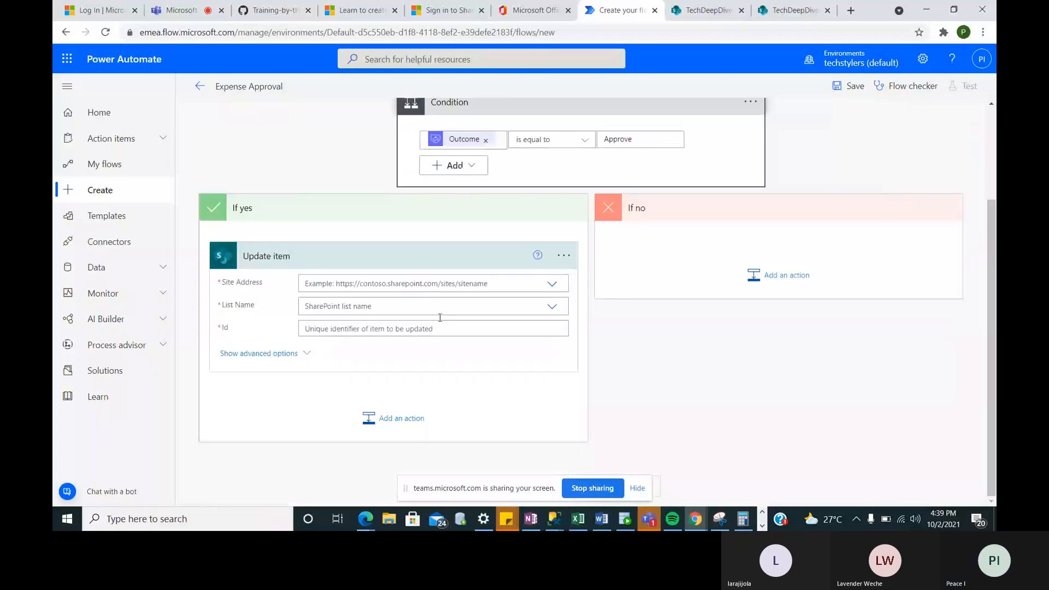
- Target Update item at the TechDeepDive Cohort 2 site and the Travel_Nihin list
left_click(426, 283)
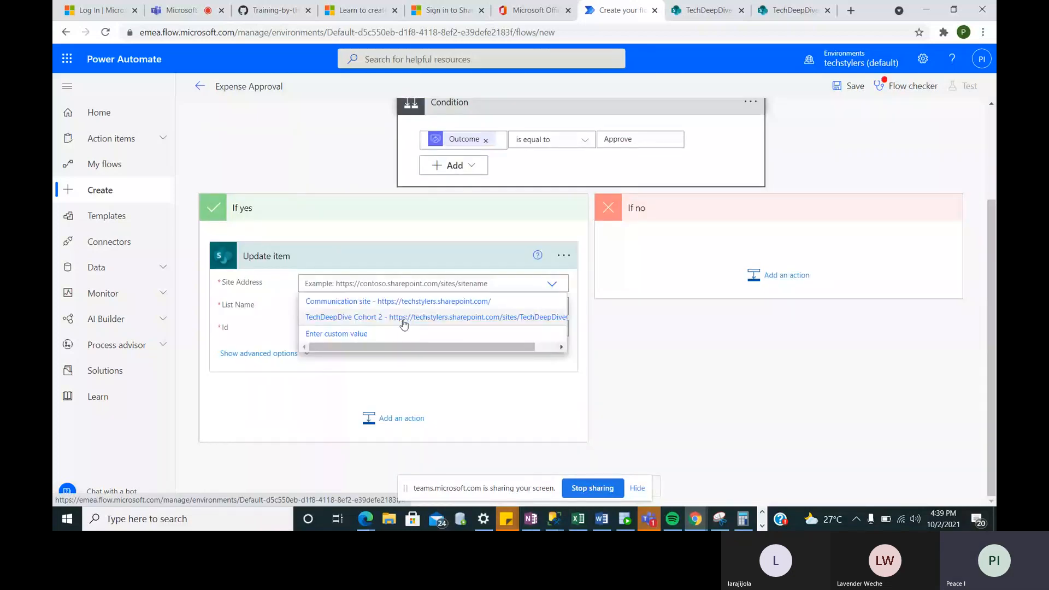
left_click(404, 323)
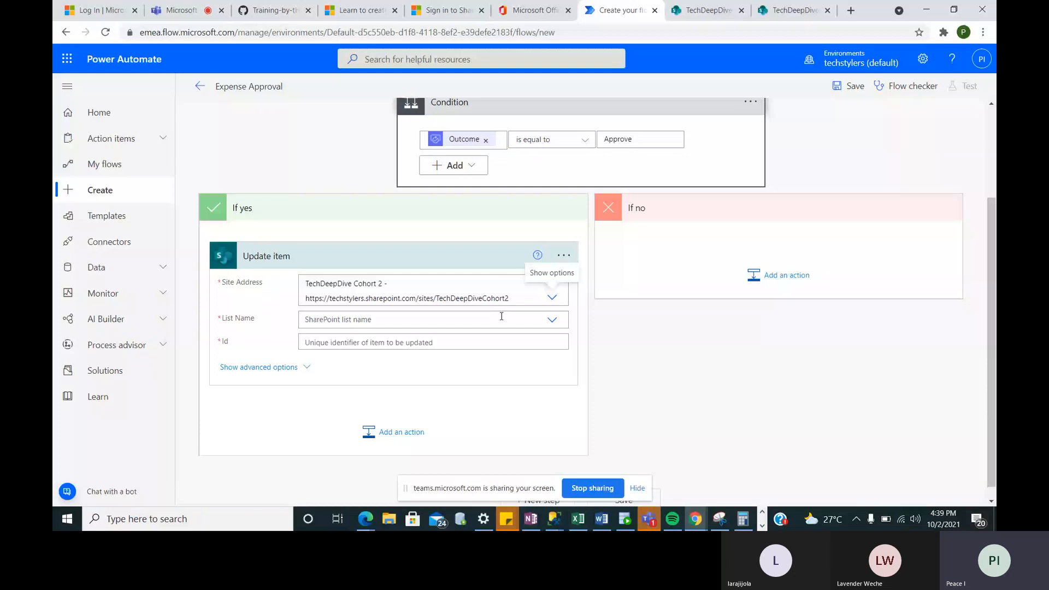
left_click(552, 323)
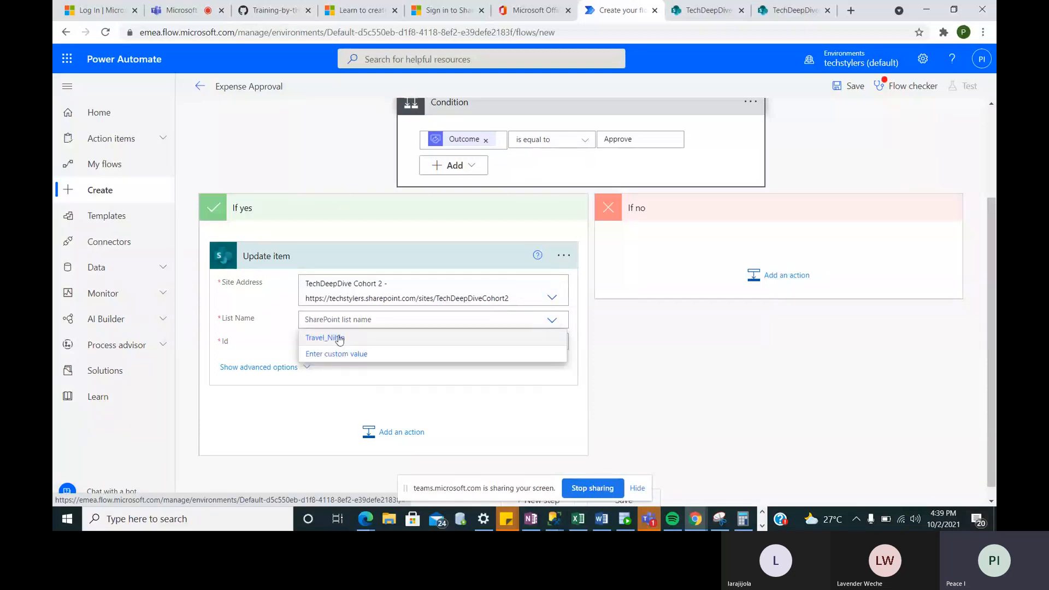
left_click(339, 339)
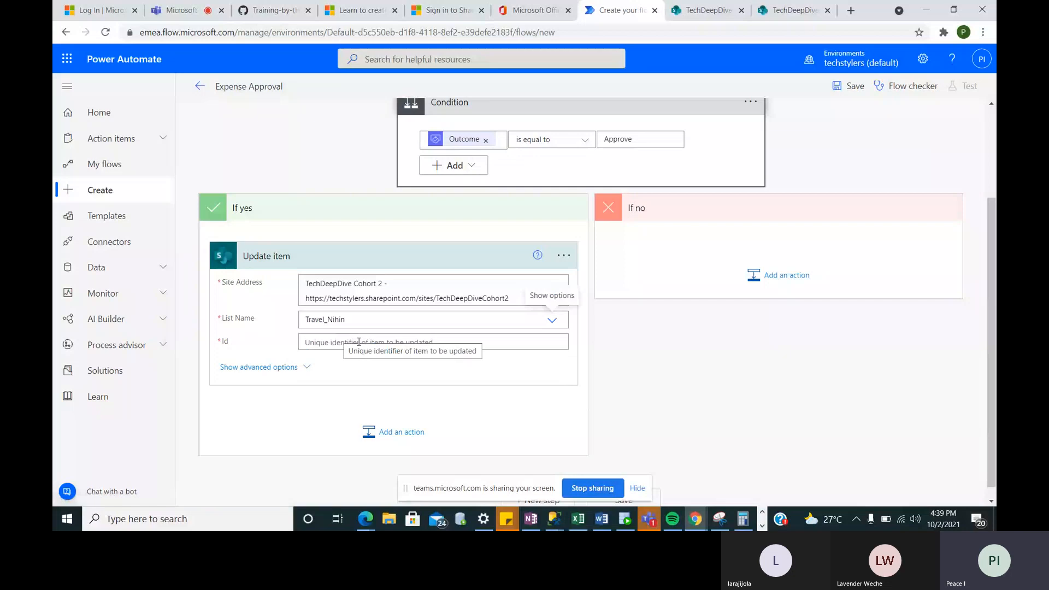
- Fill Update item's Id and Title with the created item's ID and Title values
left_click(552, 343)
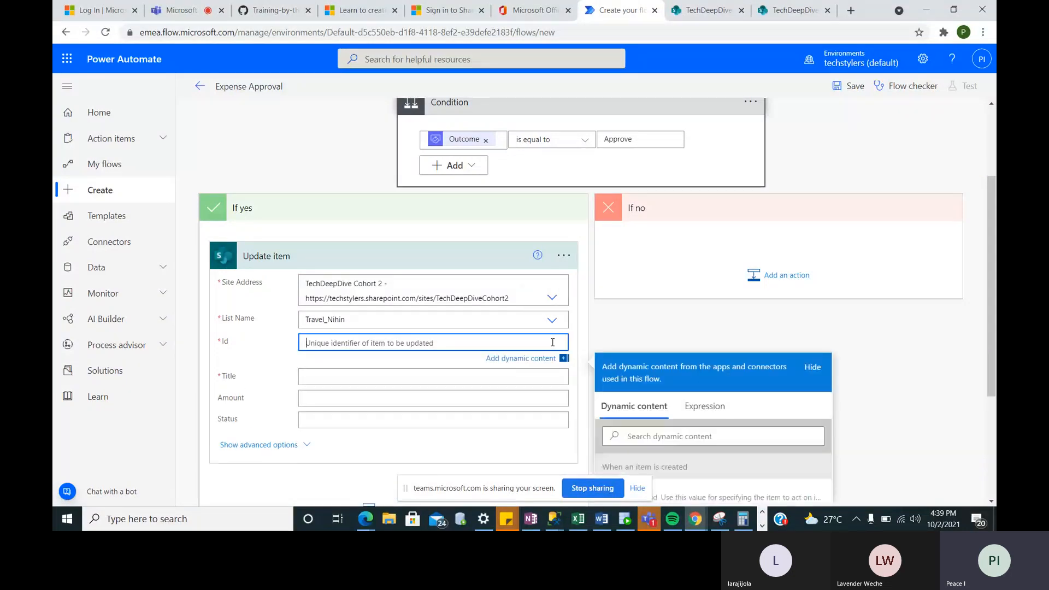
scroll(488, 337, "down", 3)
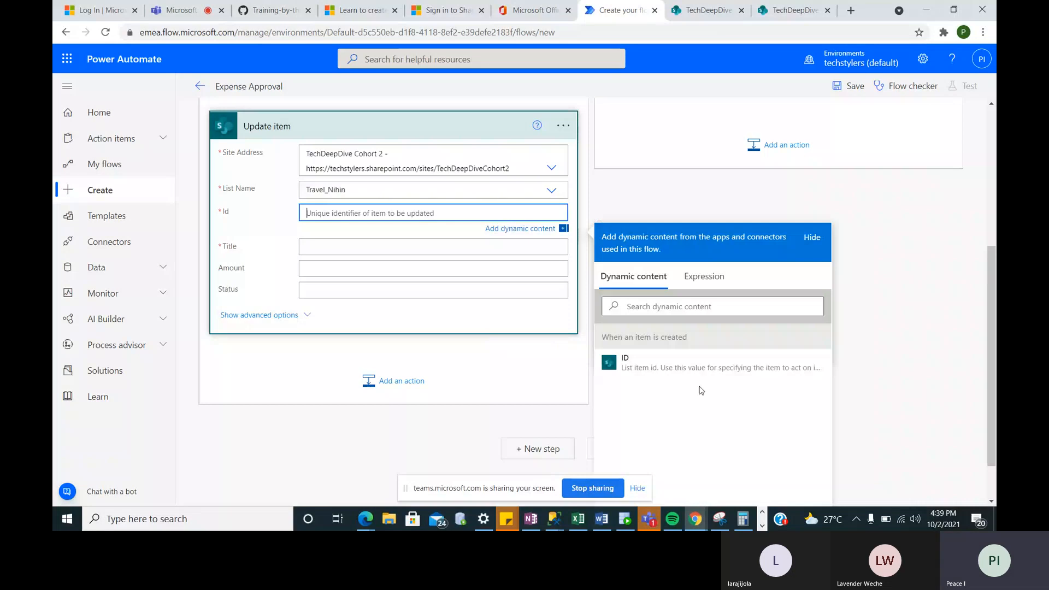
left_click(663, 371)
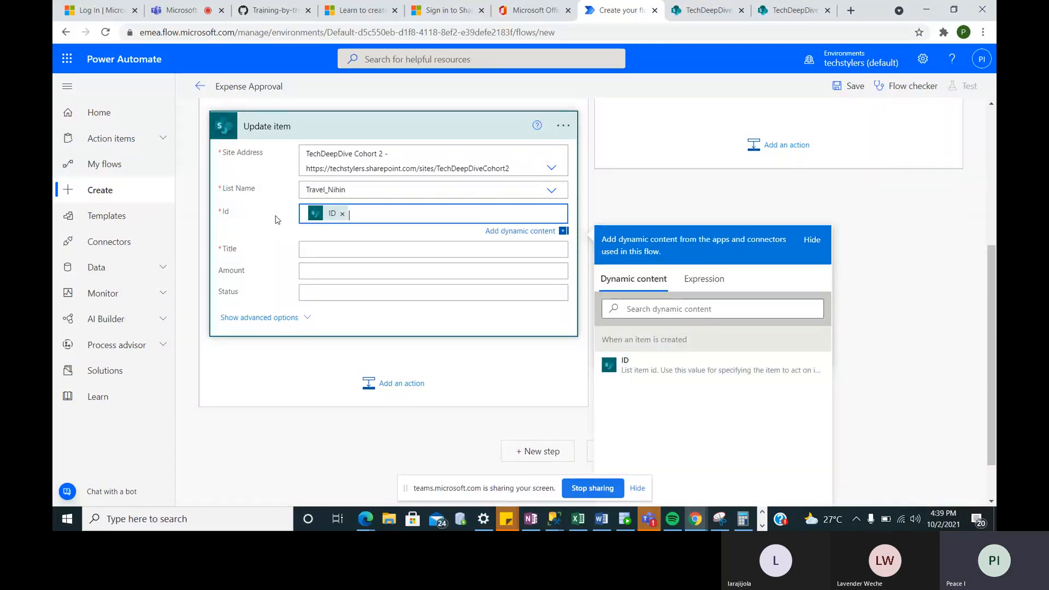
left_click(317, 250)
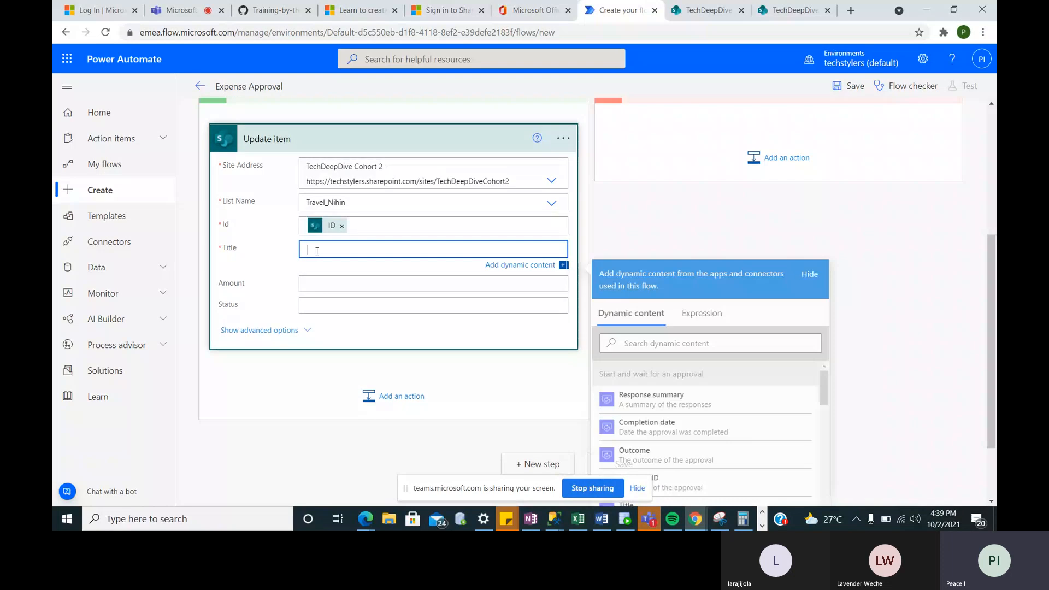
scroll(645, 431, "down", 2)
scroll(645, 431, "down", 3)
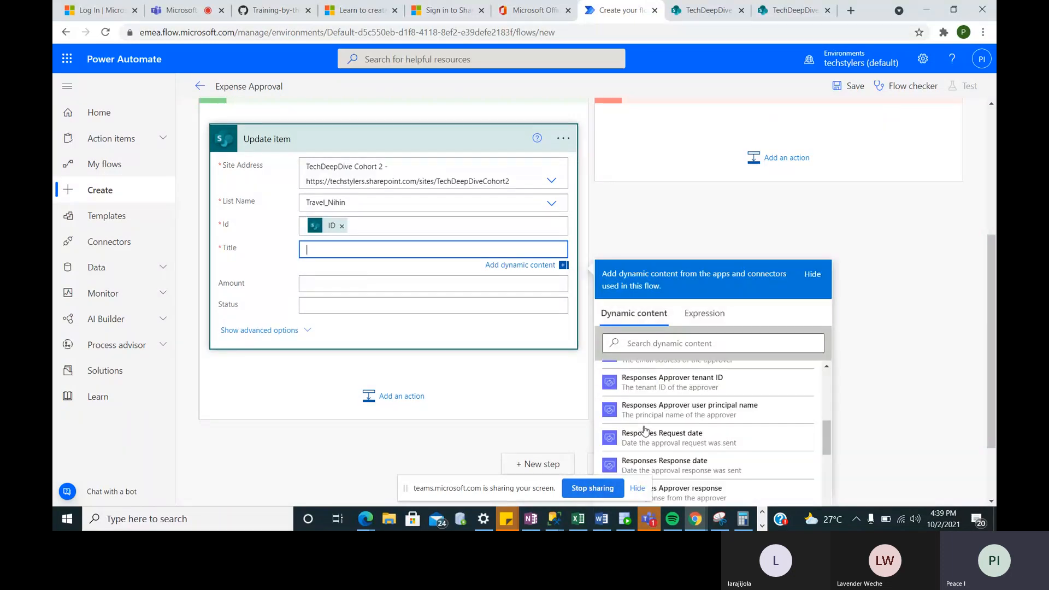
scroll(646, 431, "down", 3)
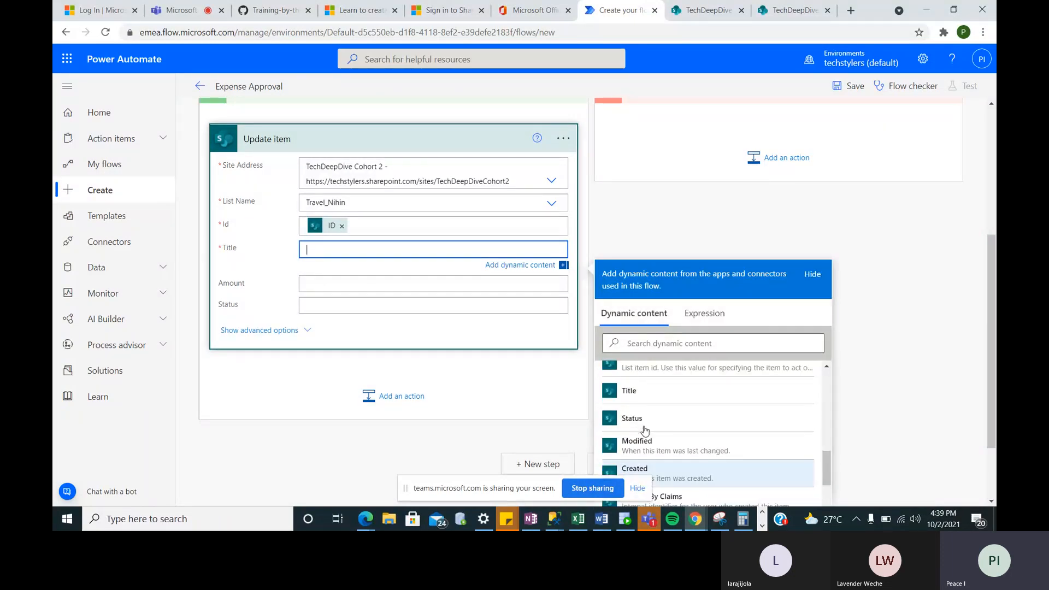
left_click(629, 390)
left_click(314, 285)
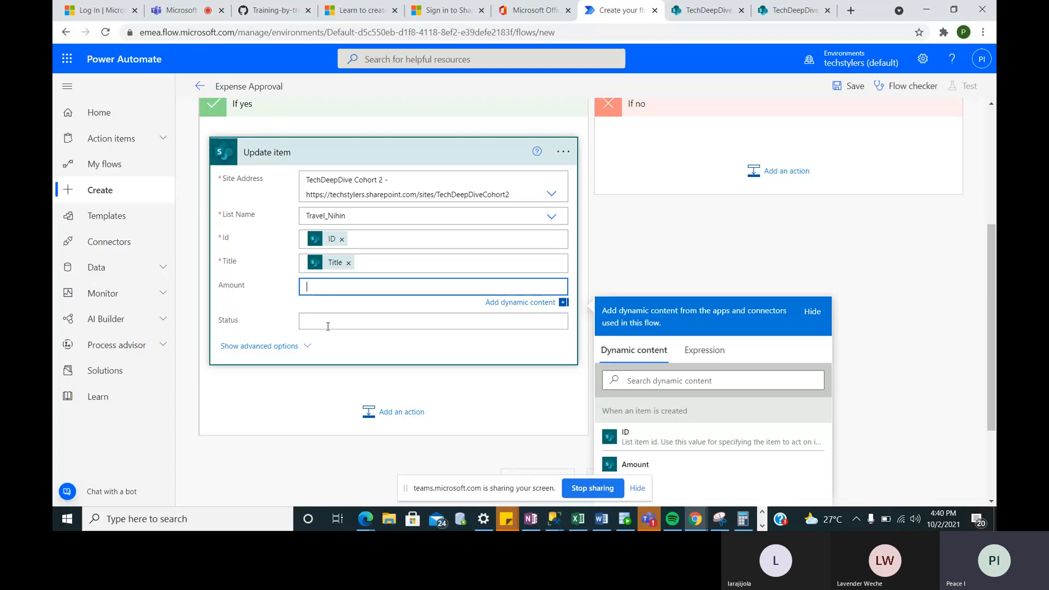
- Enter 'Approved' as the Status value in the If yes branch's Update item action
left_click(328, 323)
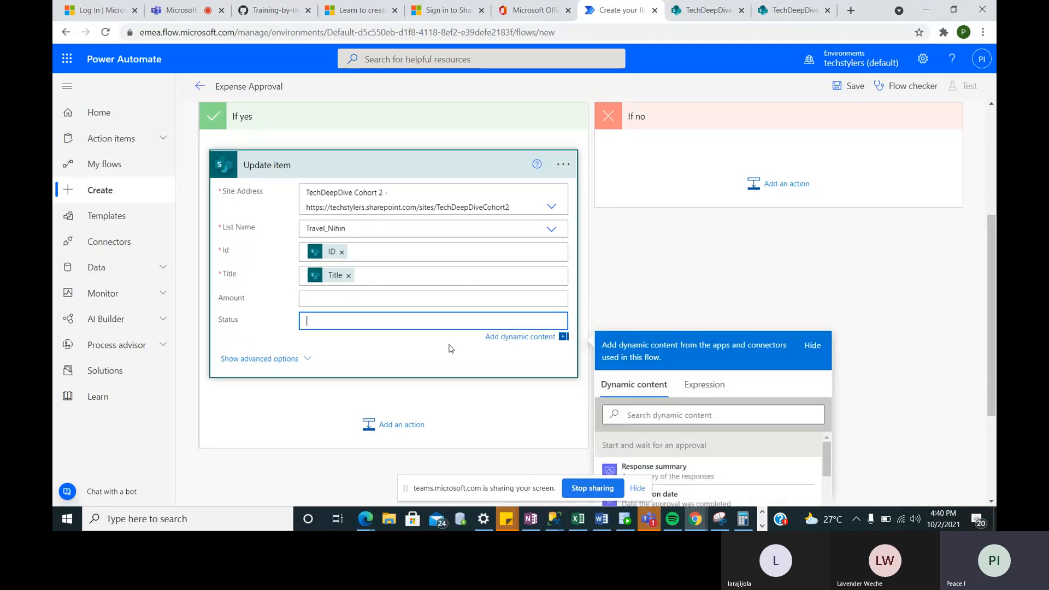
scroll(450, 347, "down", 2)
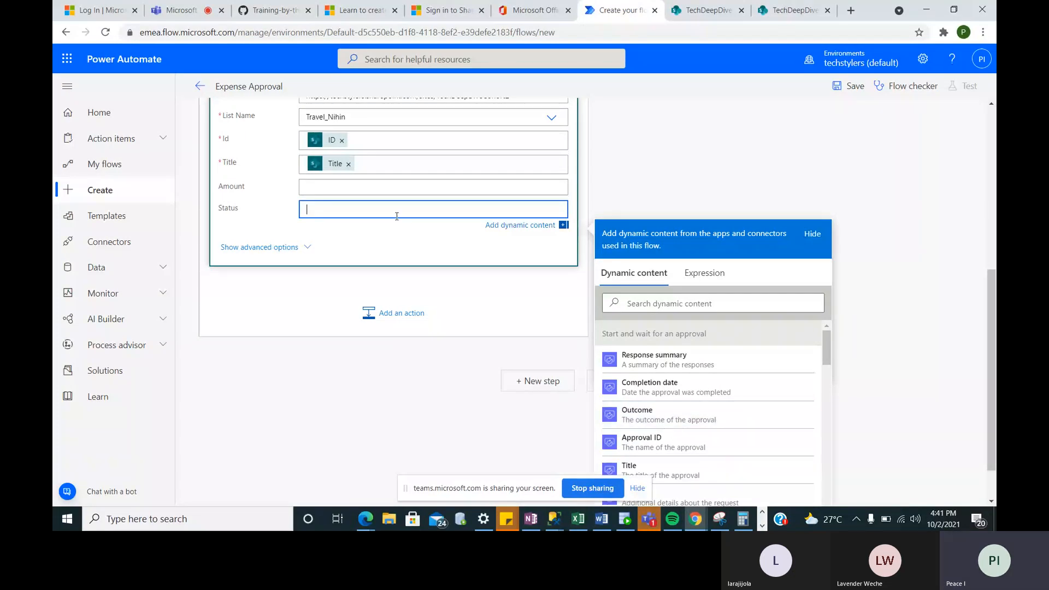
type("Approved")
scroll(714, 424, "down", 4)
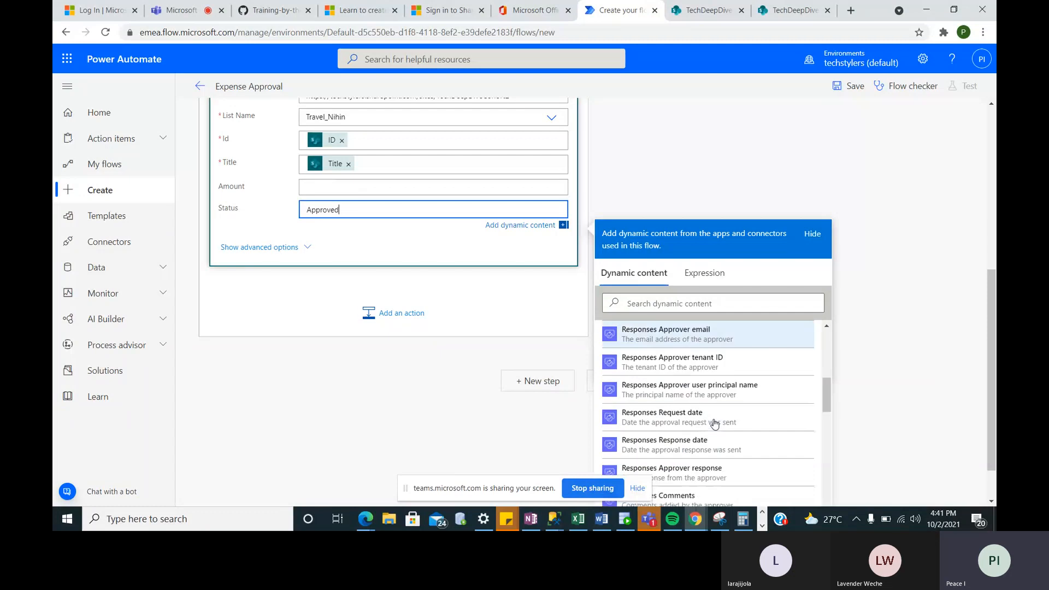
scroll(714, 424, "down", 5)
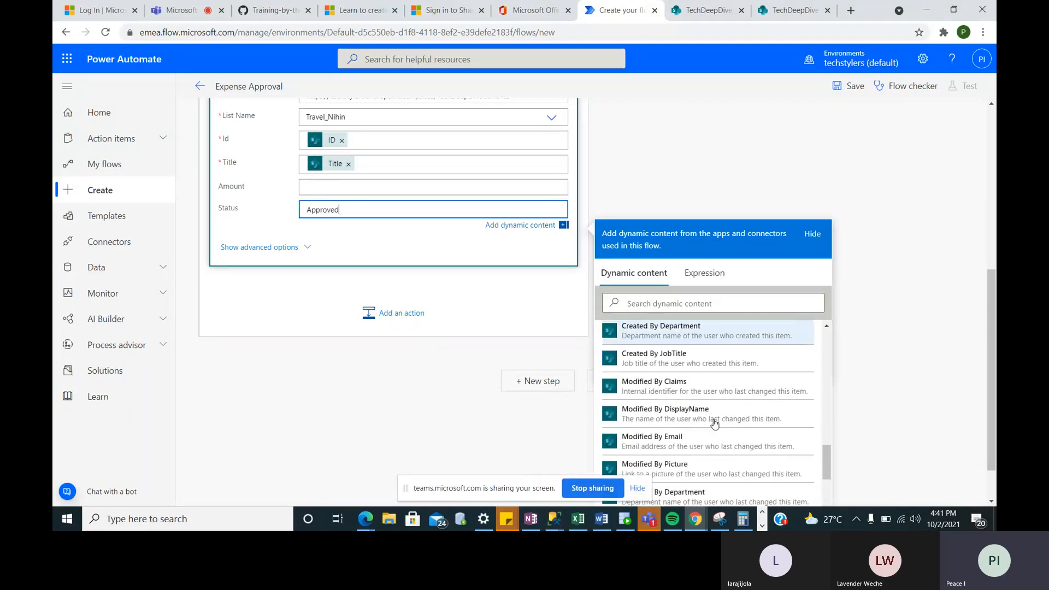
scroll(714, 423, "down", 4)
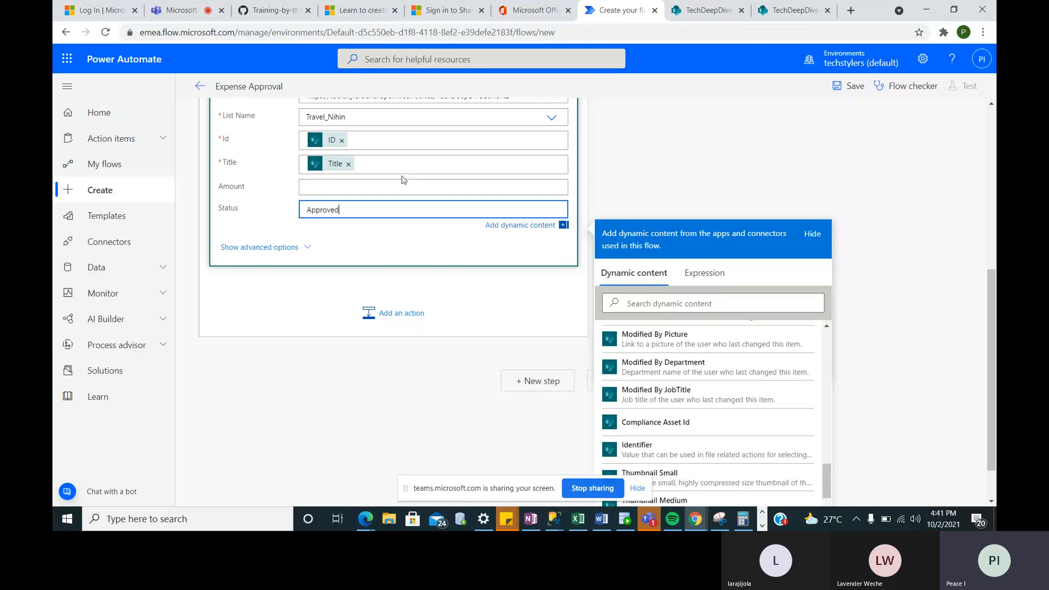
scroll(402, 179, "up", 5)
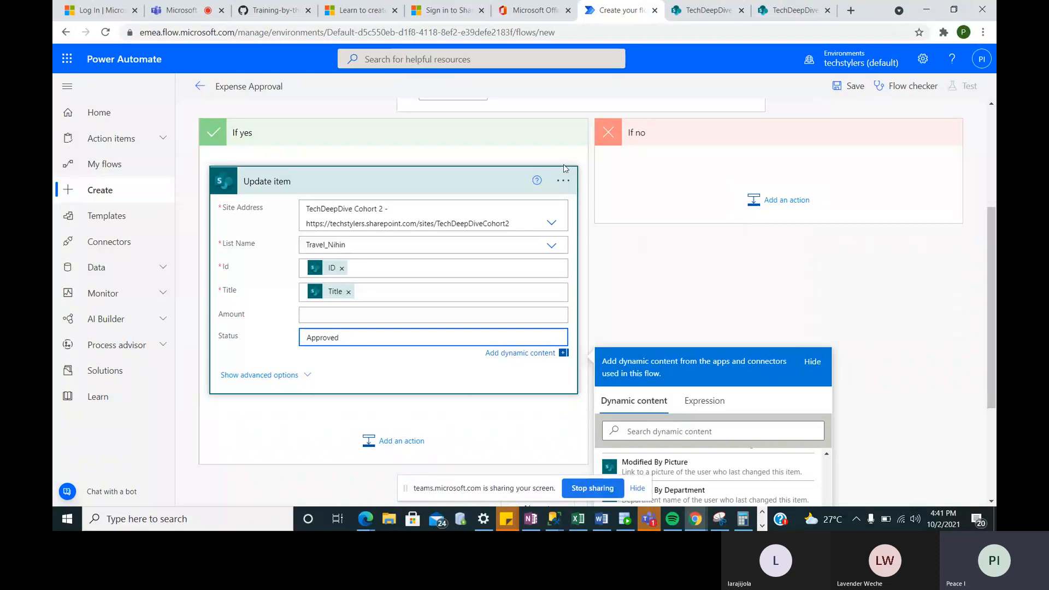
- Copy the If yes Update item action to the clipboard
left_click(764, 206)
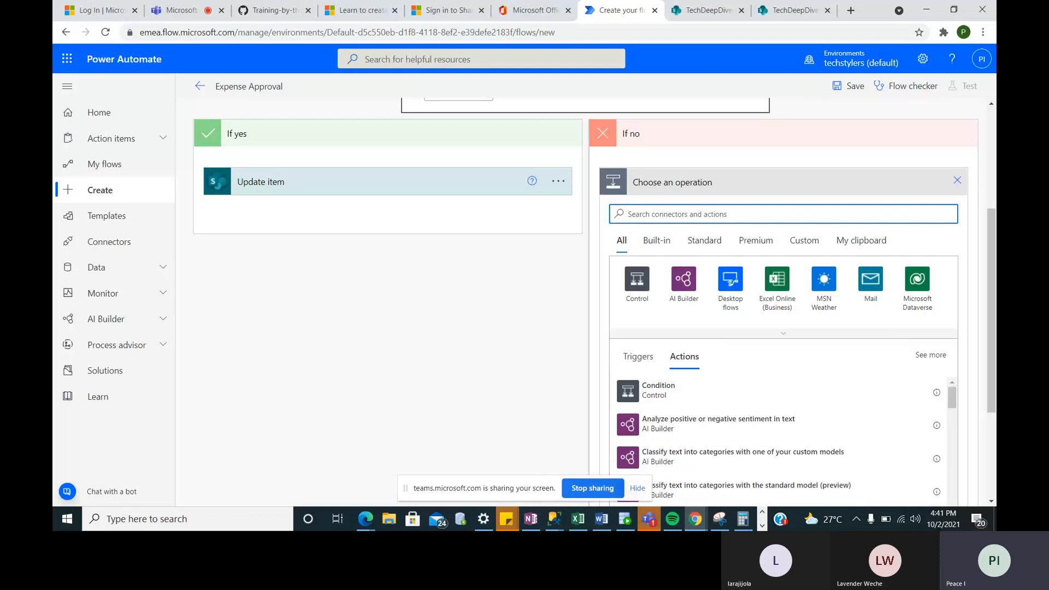
scroll(620, 263, "up", 3)
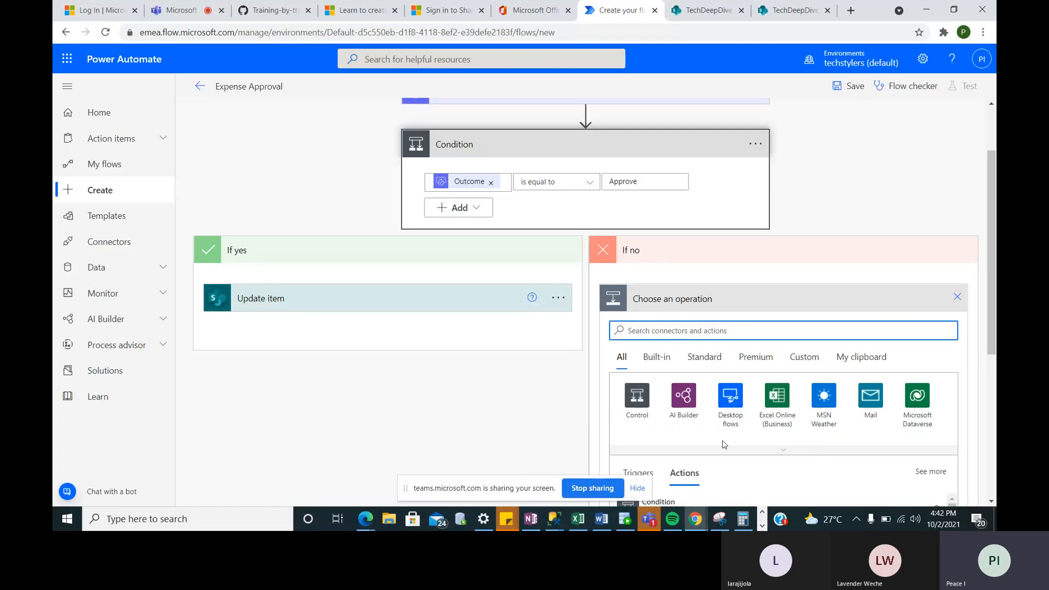
left_click(558, 298)
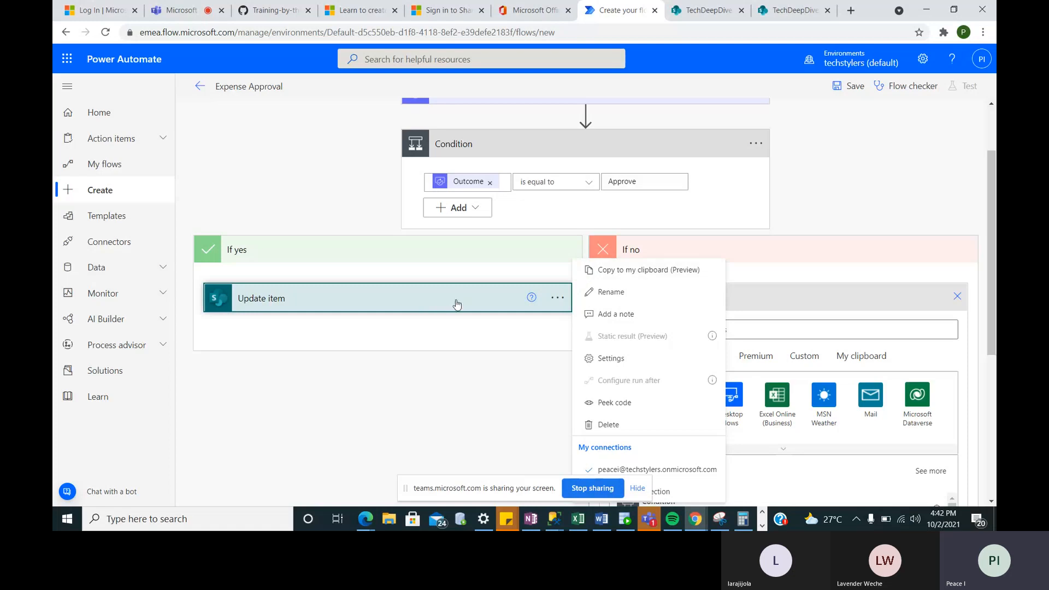
left_click(645, 270)
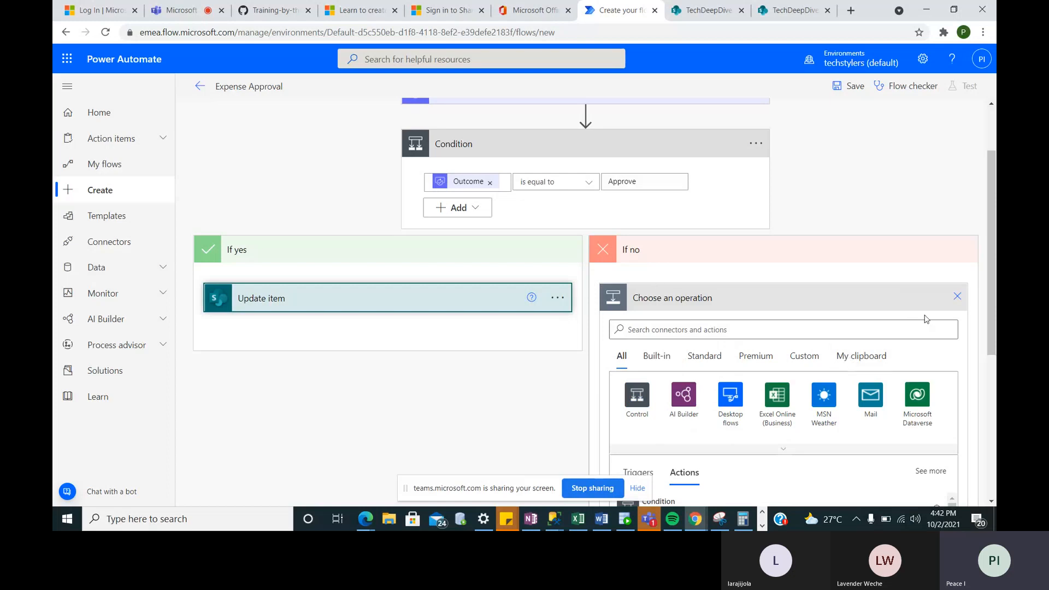
- Paste the copied Update item into the If no branch as Update item 2 and expand it
left_click(957, 297)
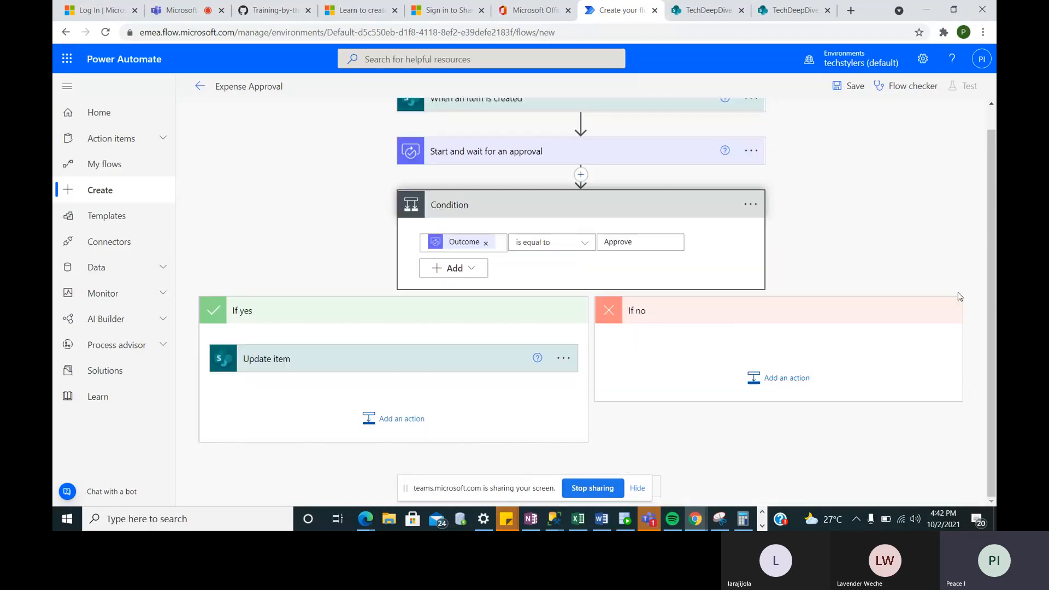
left_click(778, 383)
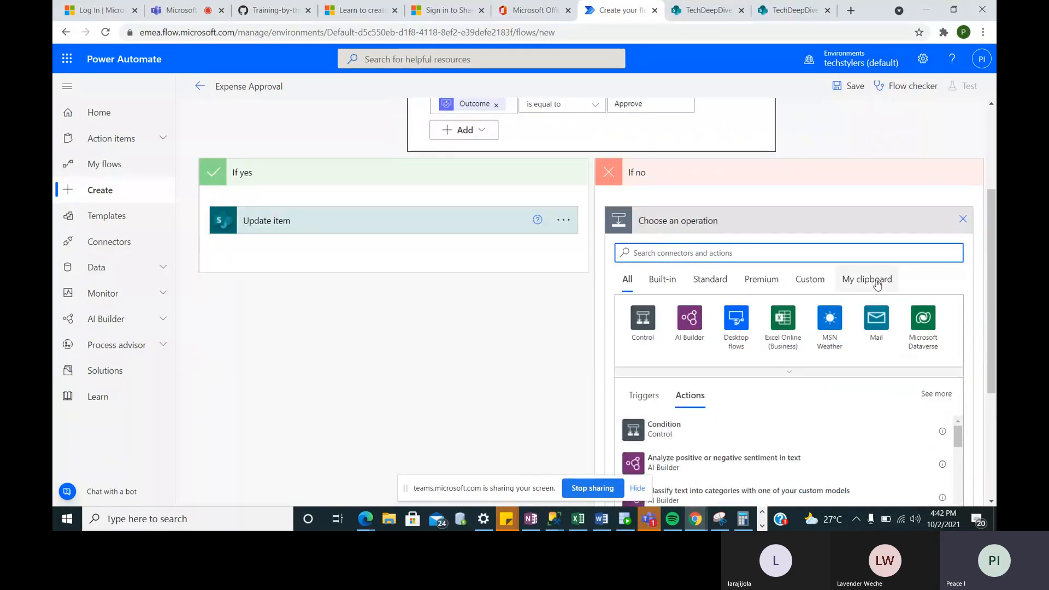
left_click(876, 281)
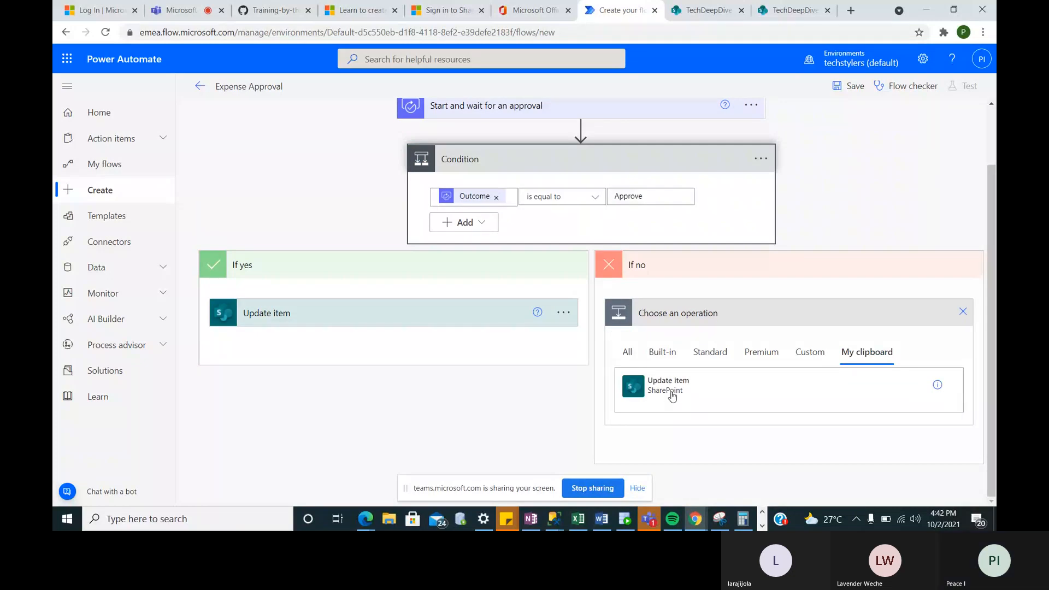
left_click(672, 396)
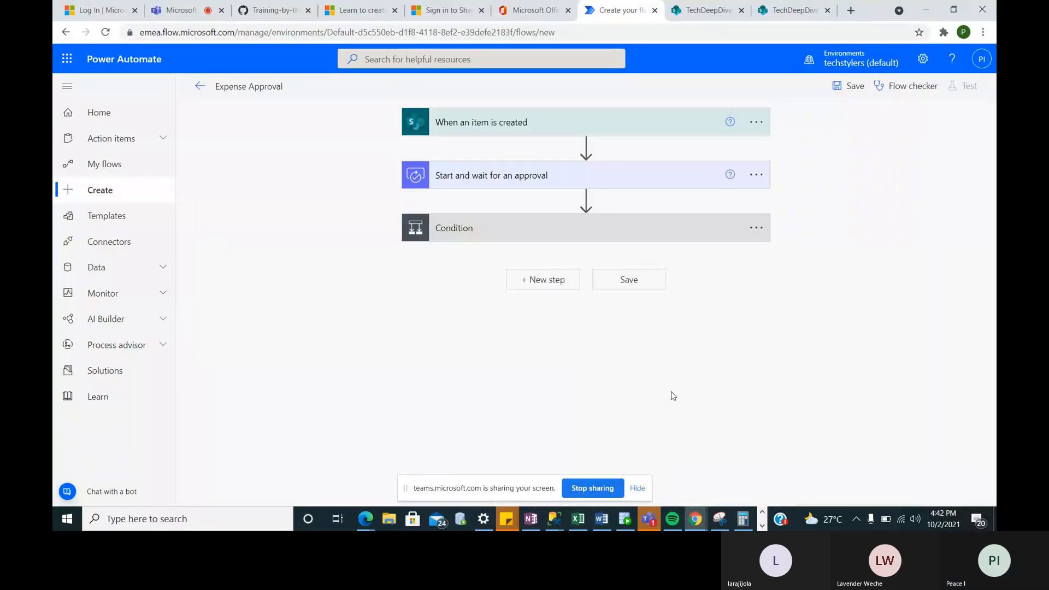
left_click(578, 240)
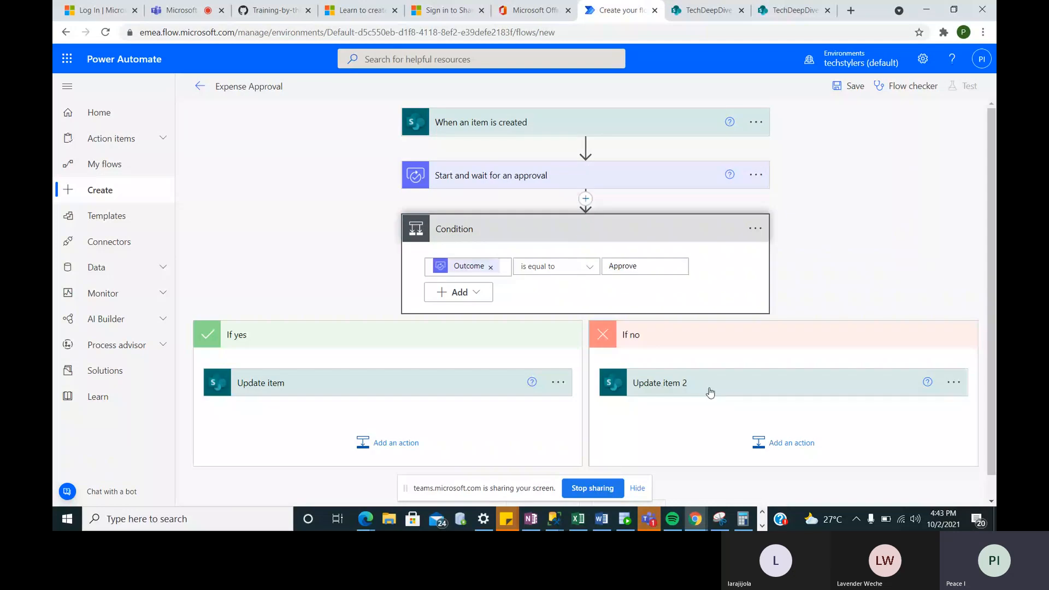
scroll(698, 393, "down", 1)
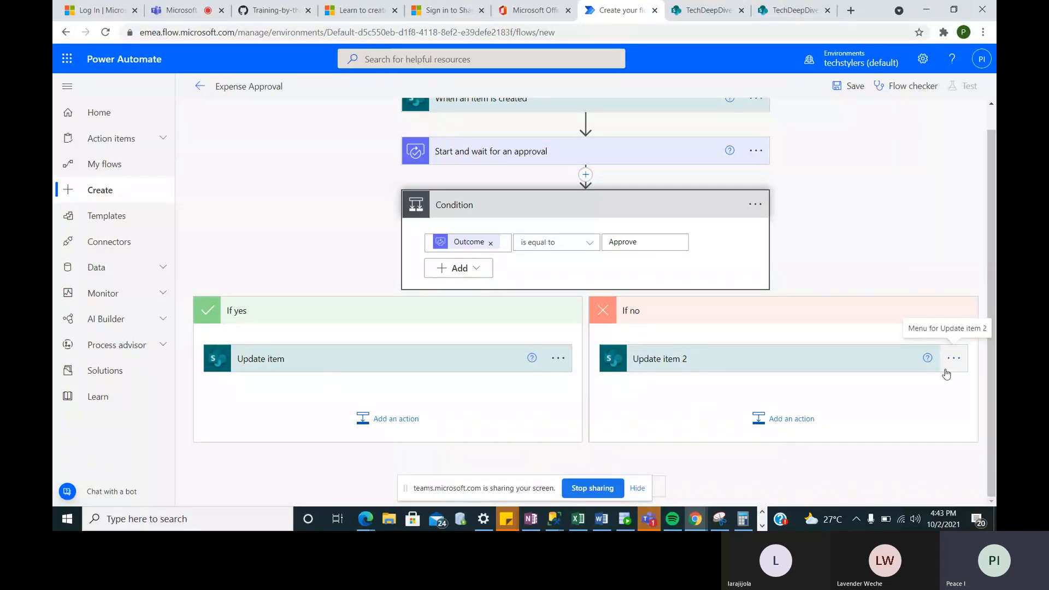
left_click(670, 364)
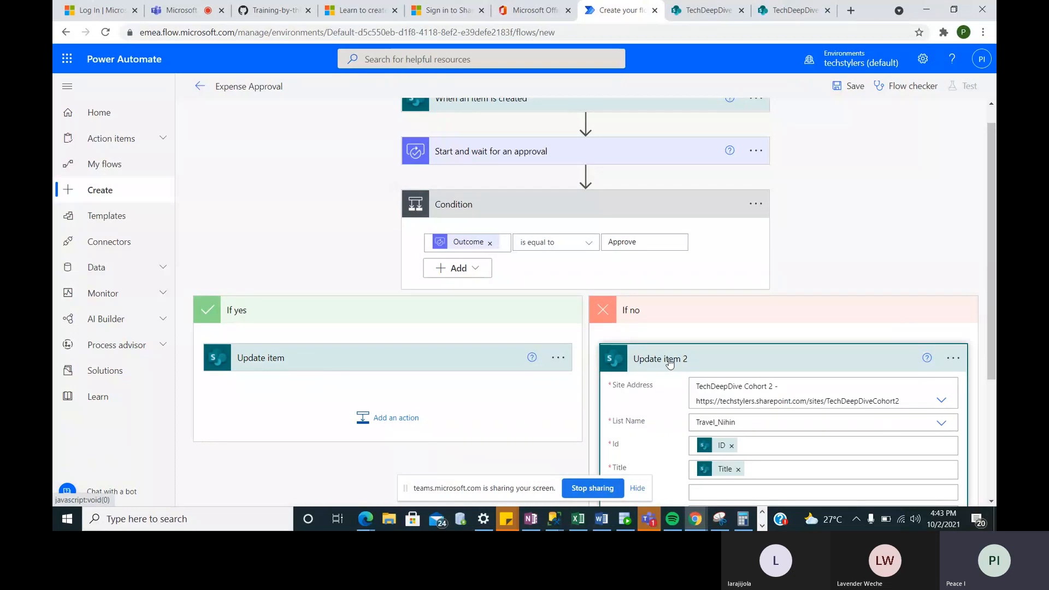
- Rename the If no branch's Update item 2 action to 'Update item Rejected'
left_click(954, 359)
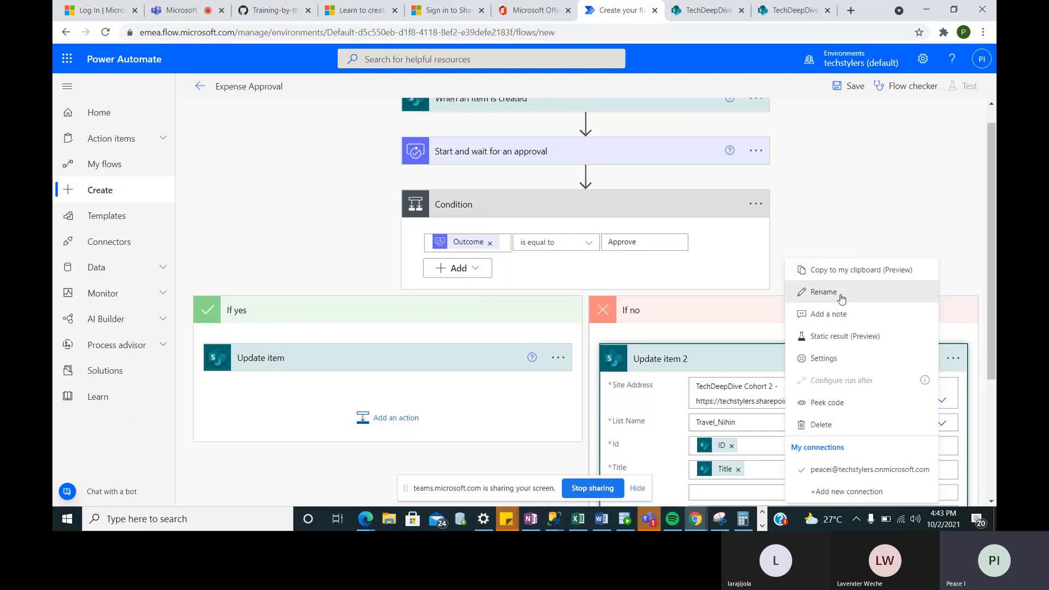
left_click(841, 298)
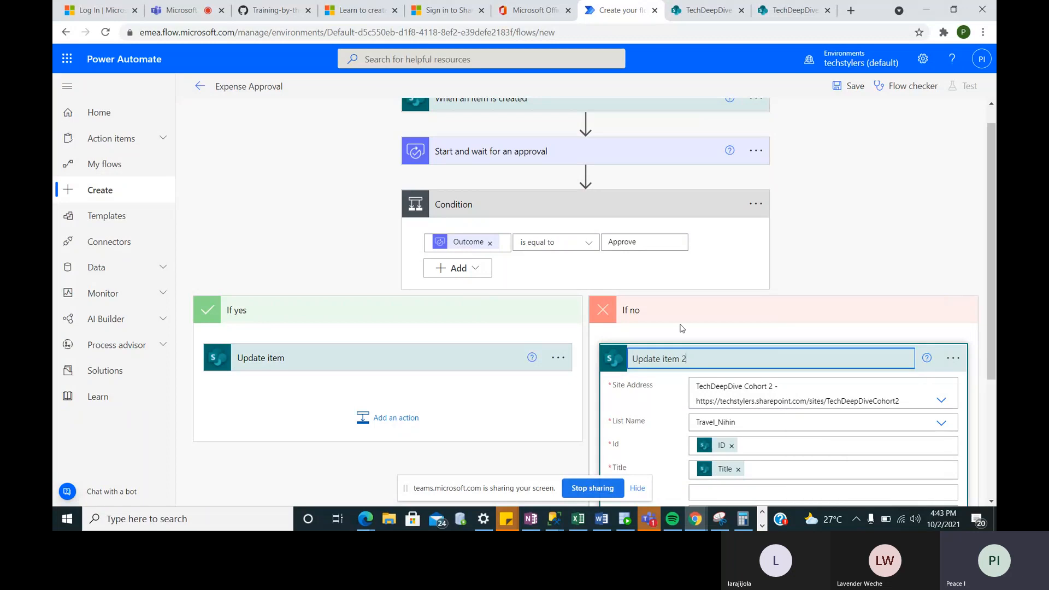
key("BackSpace")
type("R")
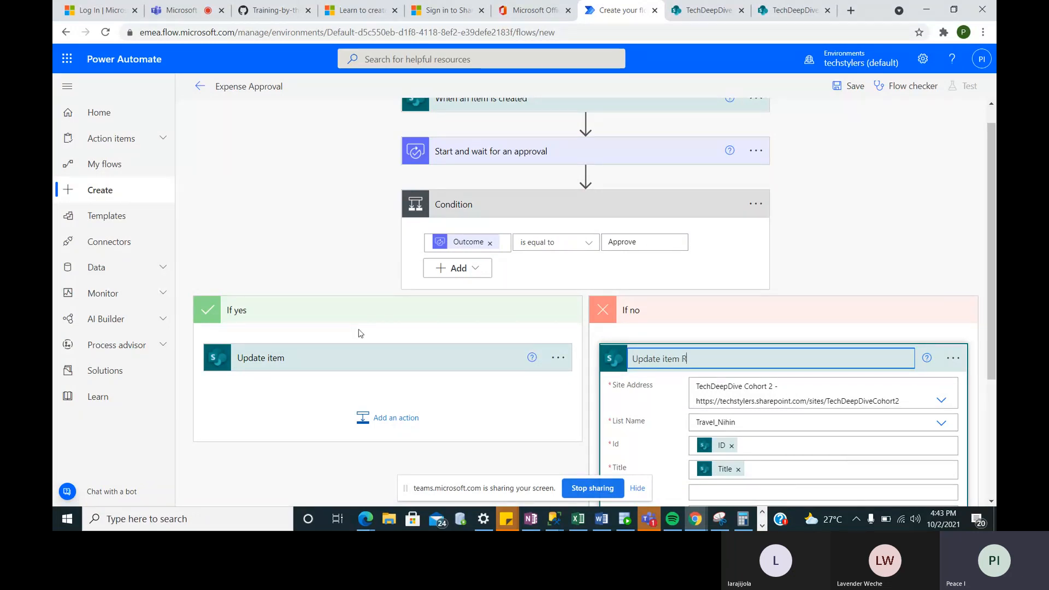
type("ejected")
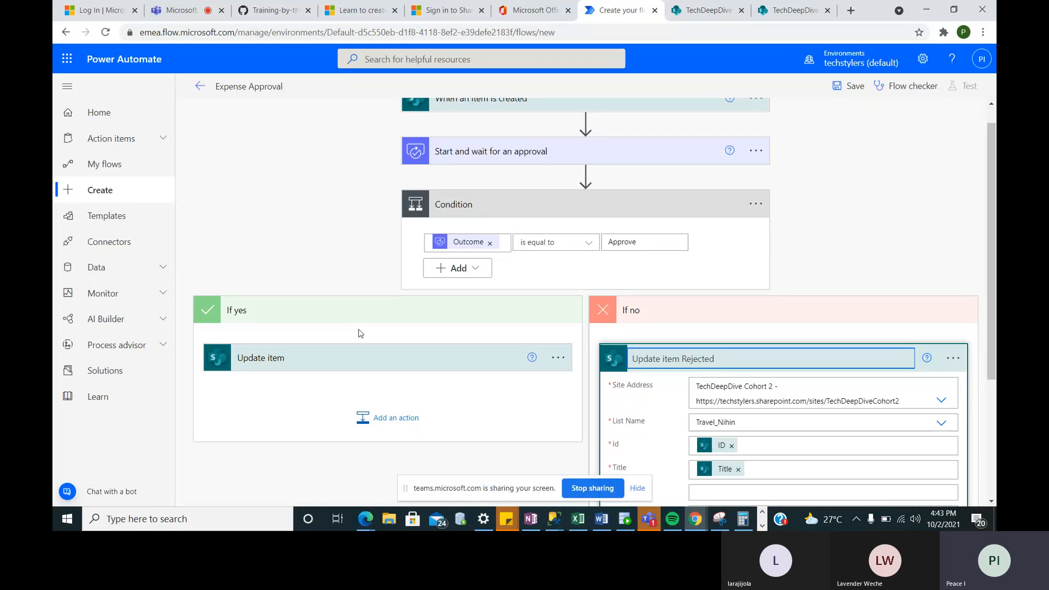
- Rename the If yes branch's Update item action to 'Update item Approved'
left_click(558, 358)
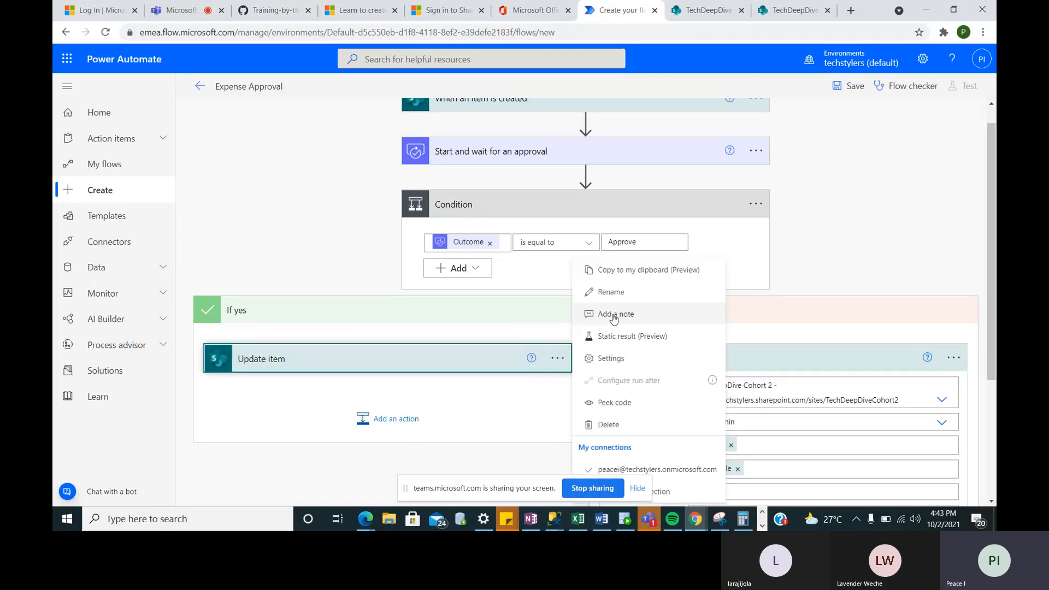
left_click(613, 293)
left_click(365, 352)
type("Approved")
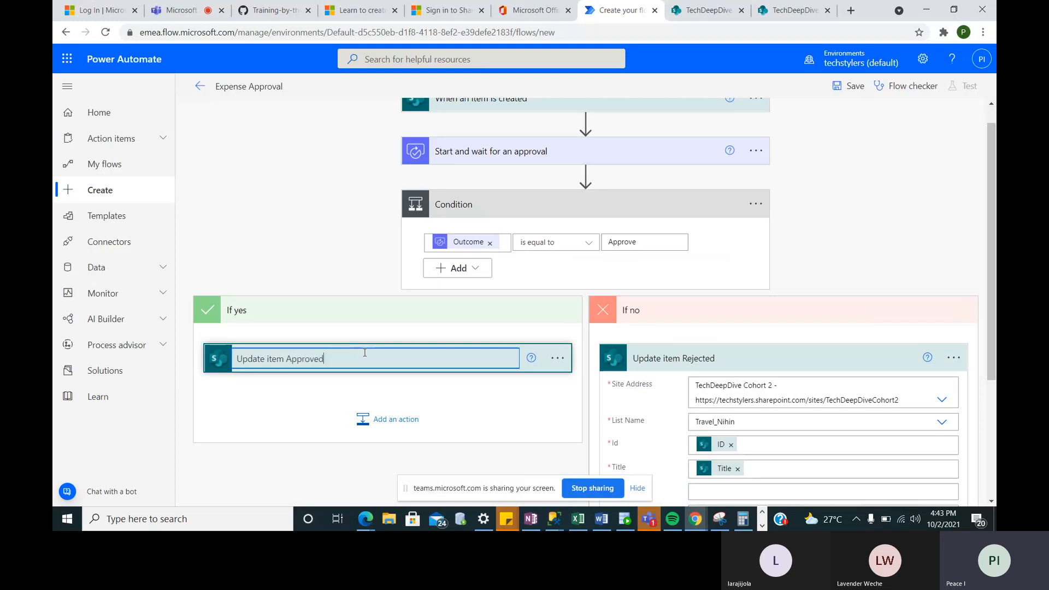
- Replace the rejected update's Status value 'Approved' with 'Rejected'
scroll(731, 395, "down", 2)
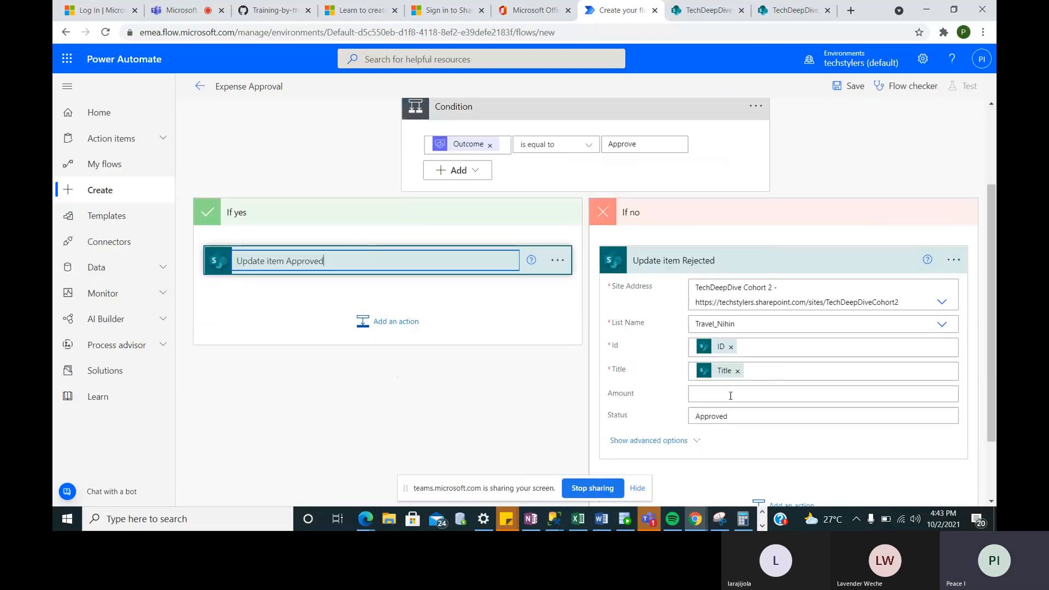
left_click(738, 395)
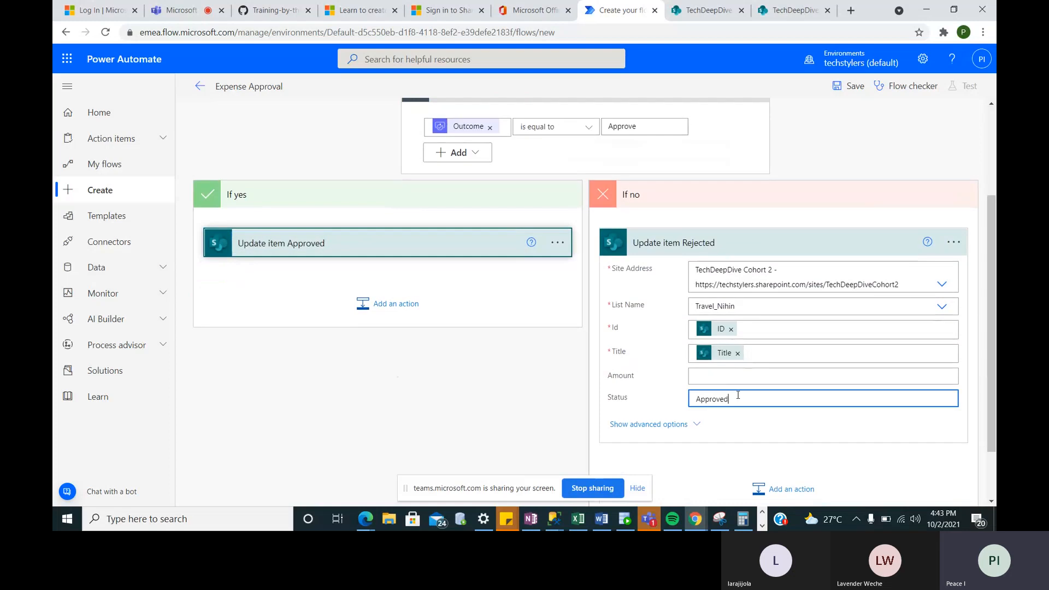
left_click_drag(738, 395, 681, 403)
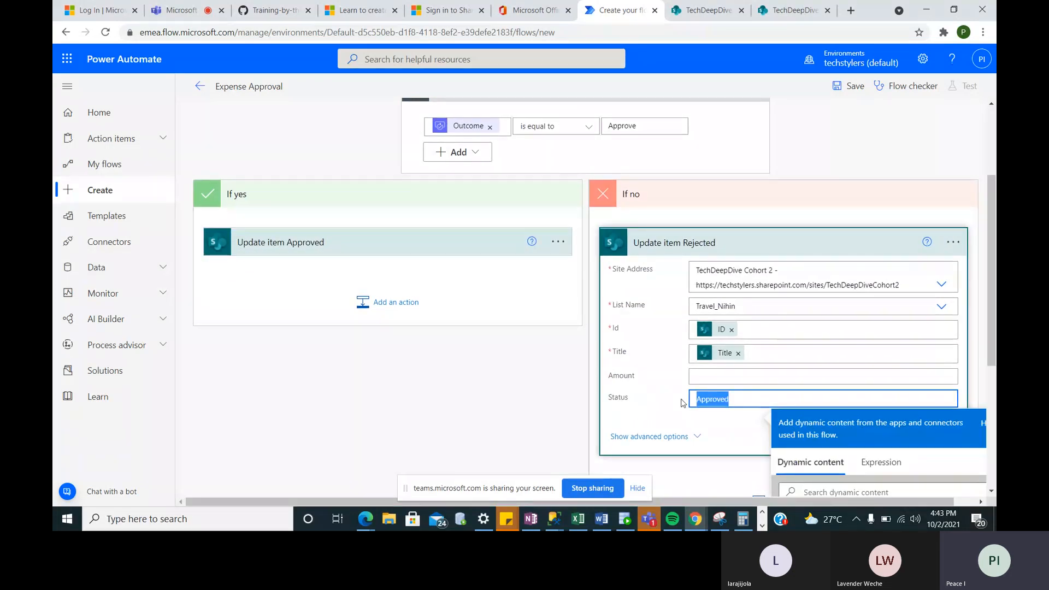
type("Re")
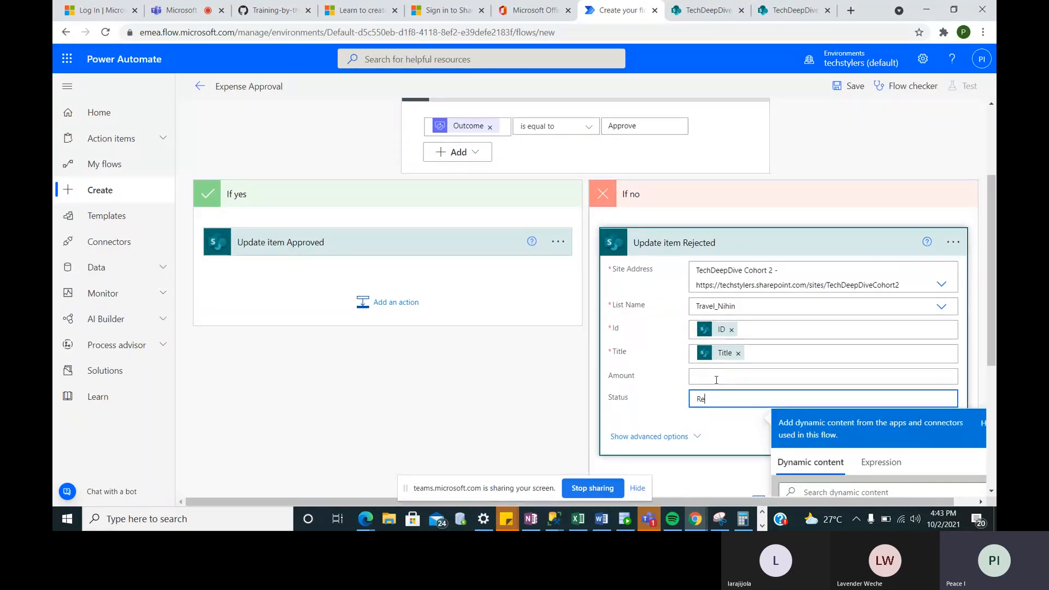
type("jecte")
type("d")
scroll(716, 380, "down", 3)
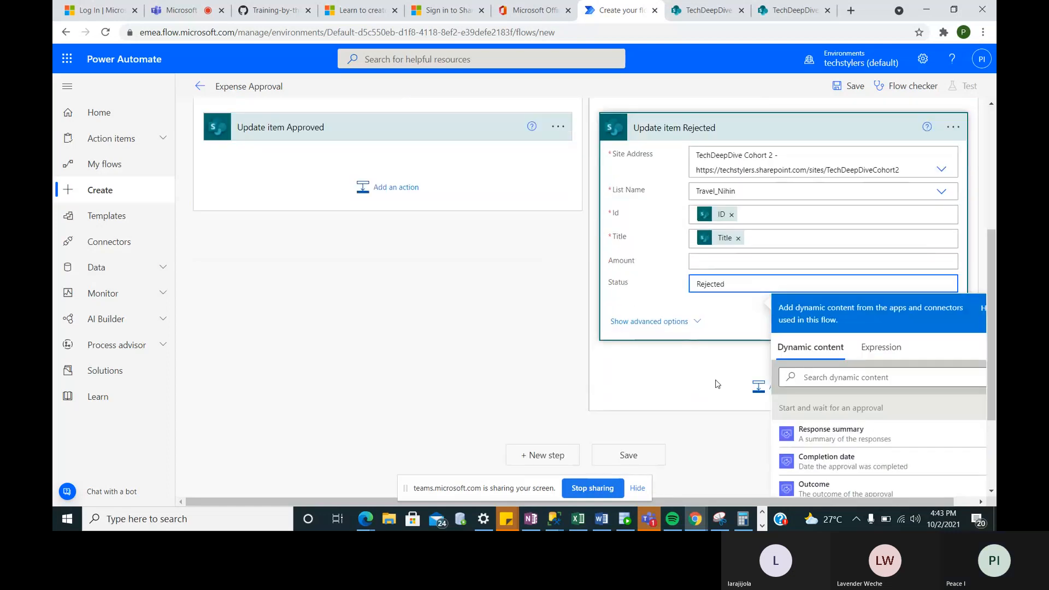
left_click(680, 403)
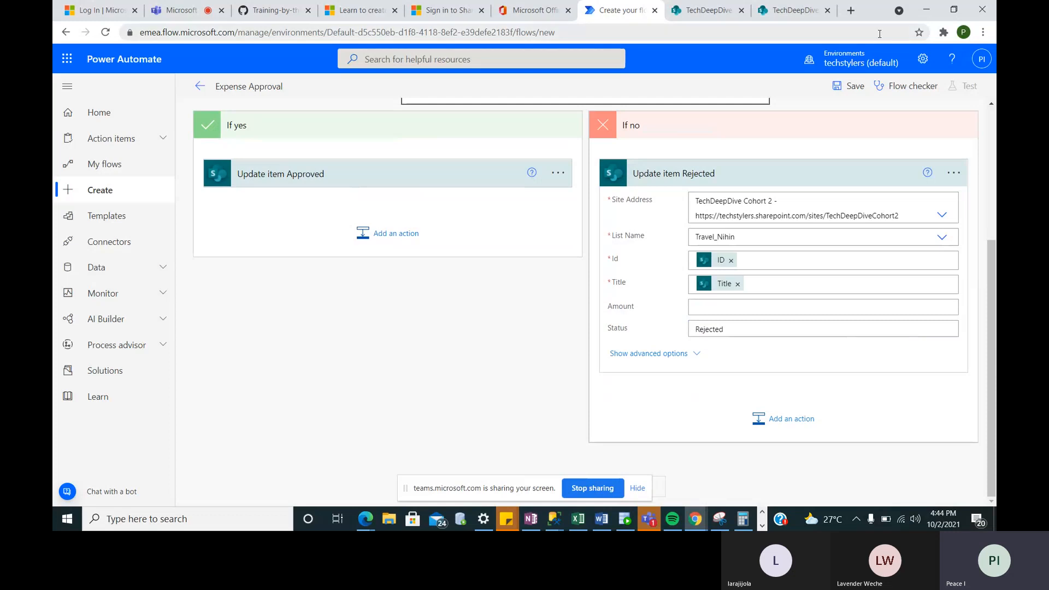
- Save the Expense Approval flow, then begin adding a step under Update item Approved
left_click(856, 92)
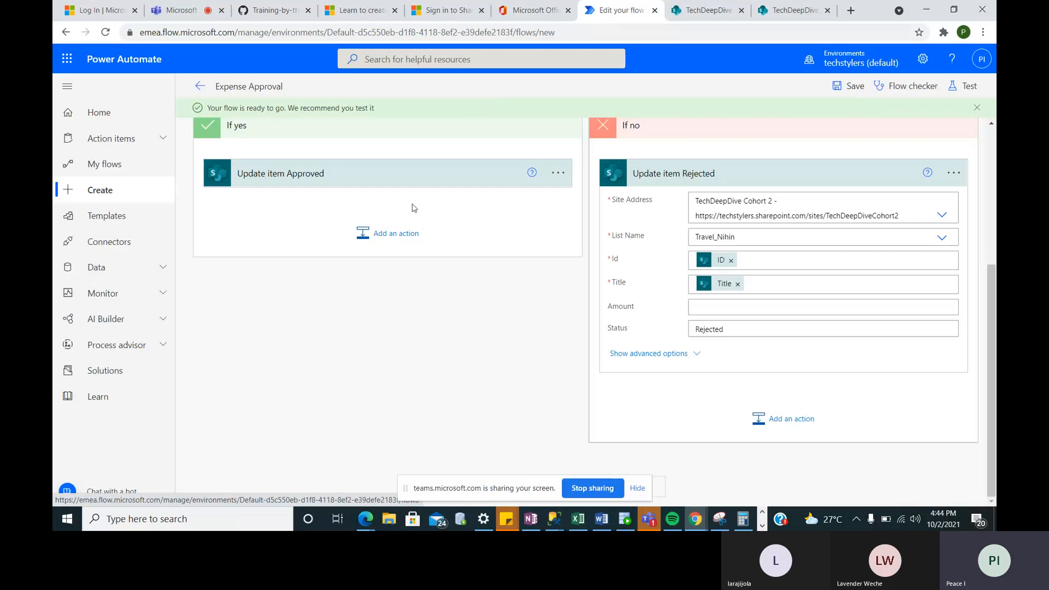
left_click(363, 230)
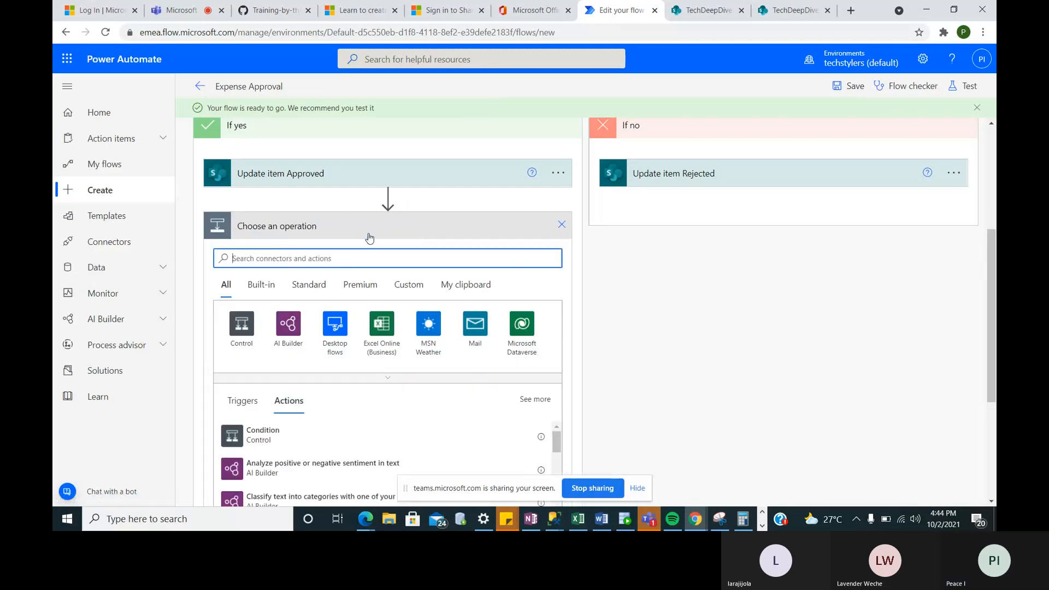
- Add Office 365 Outlook's Send an email (V2) under Update item Approved, found by searching 'se'
scroll(369, 238, "down", 2)
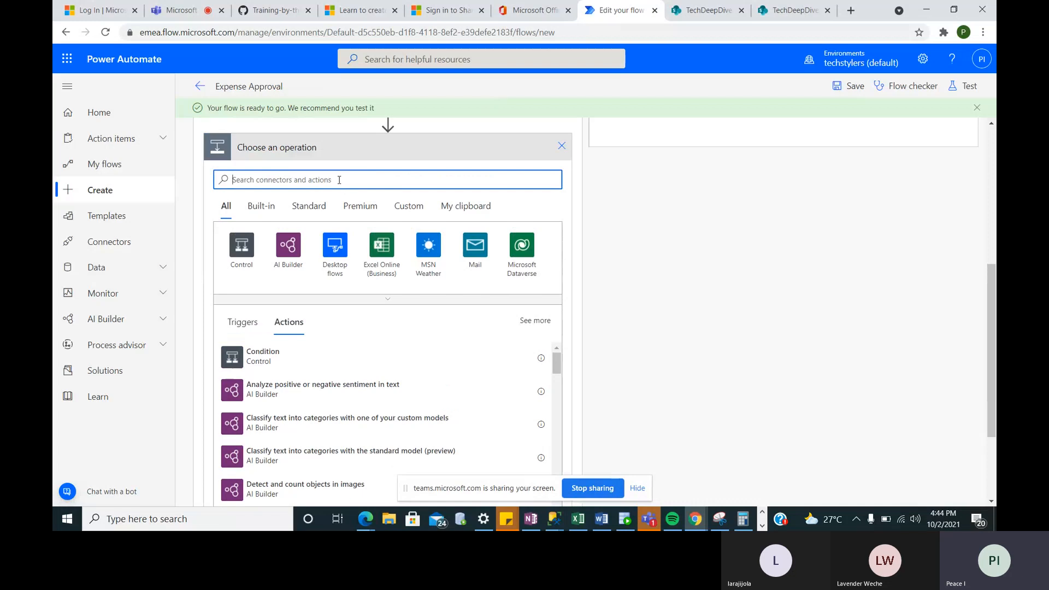
type("se")
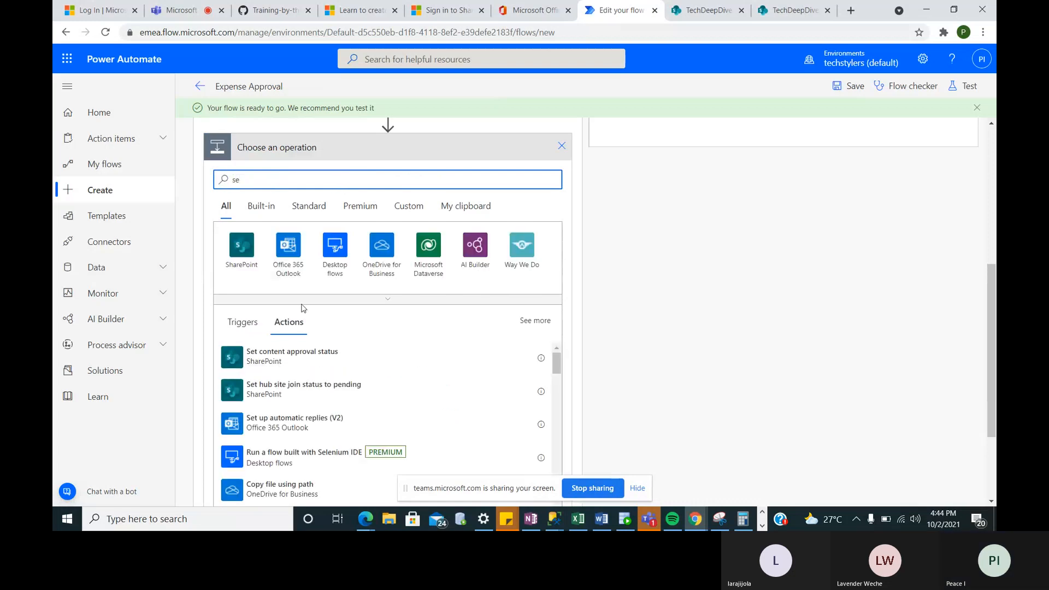
left_click(293, 273)
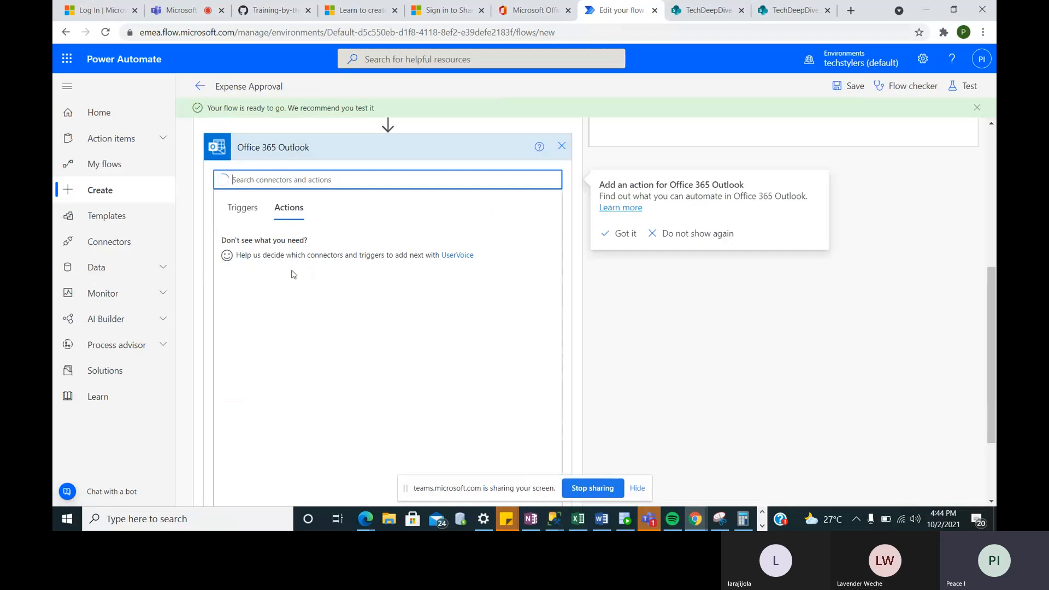
scroll(292, 274, "up", 2)
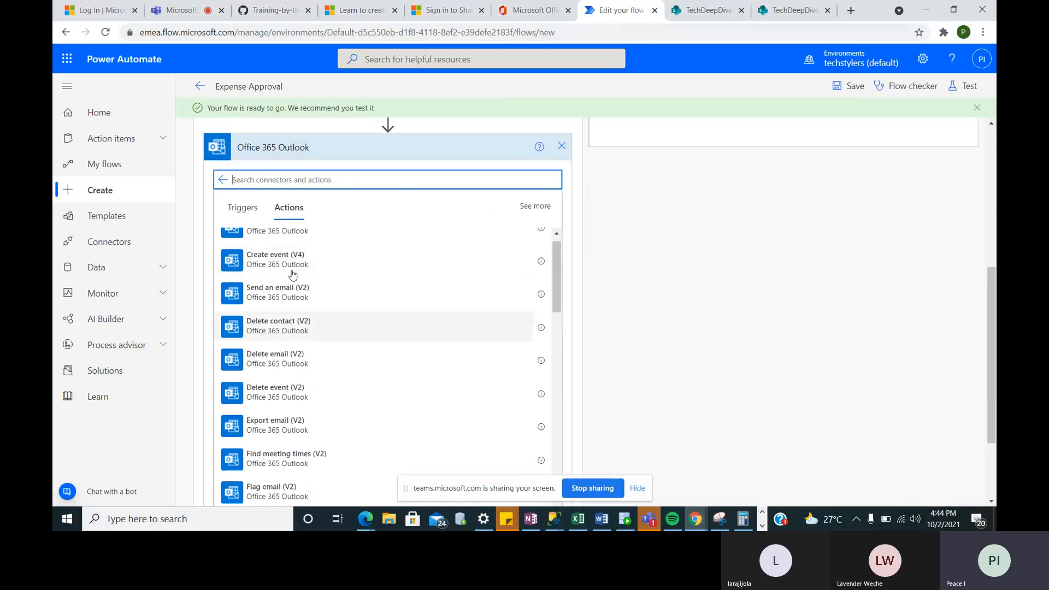
left_click(276, 318)
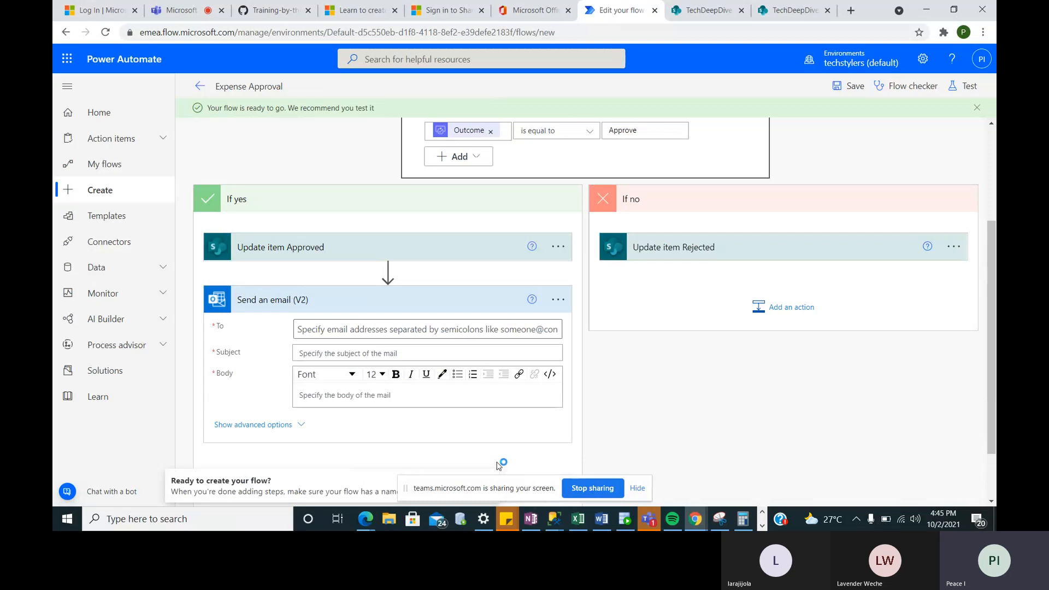
left_click(490, 337)
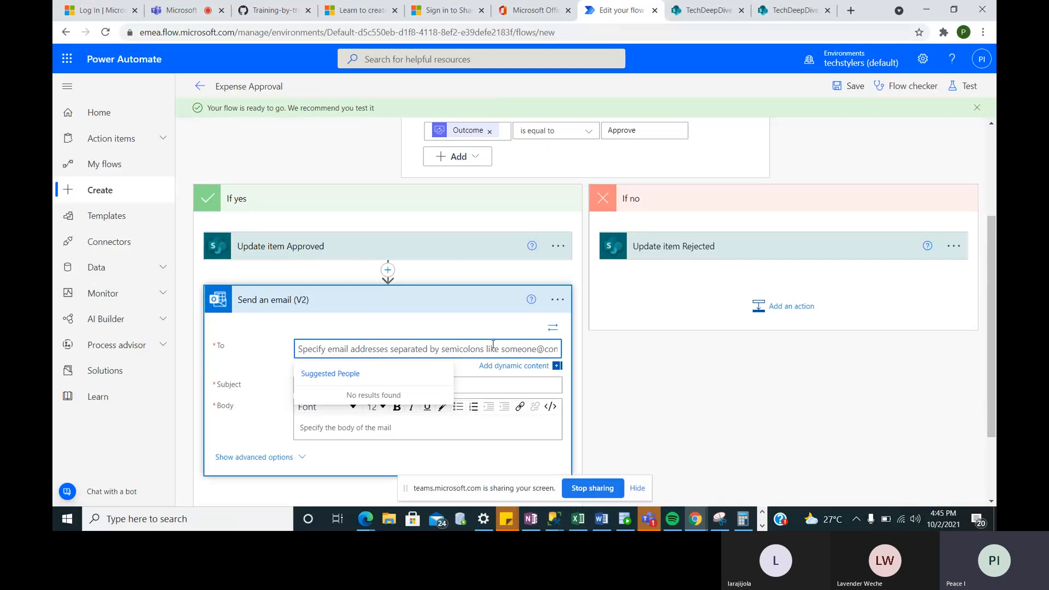
- Send the email to the item's Created By Email and start the Subject with 'Exp'
left_click(523, 366)
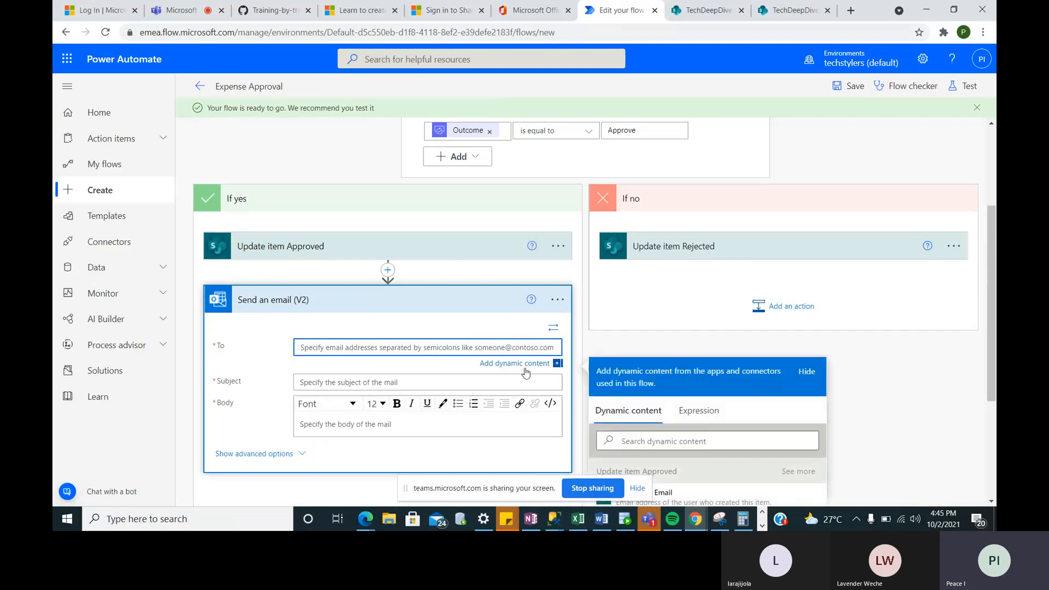
scroll(633, 328, "down", 3)
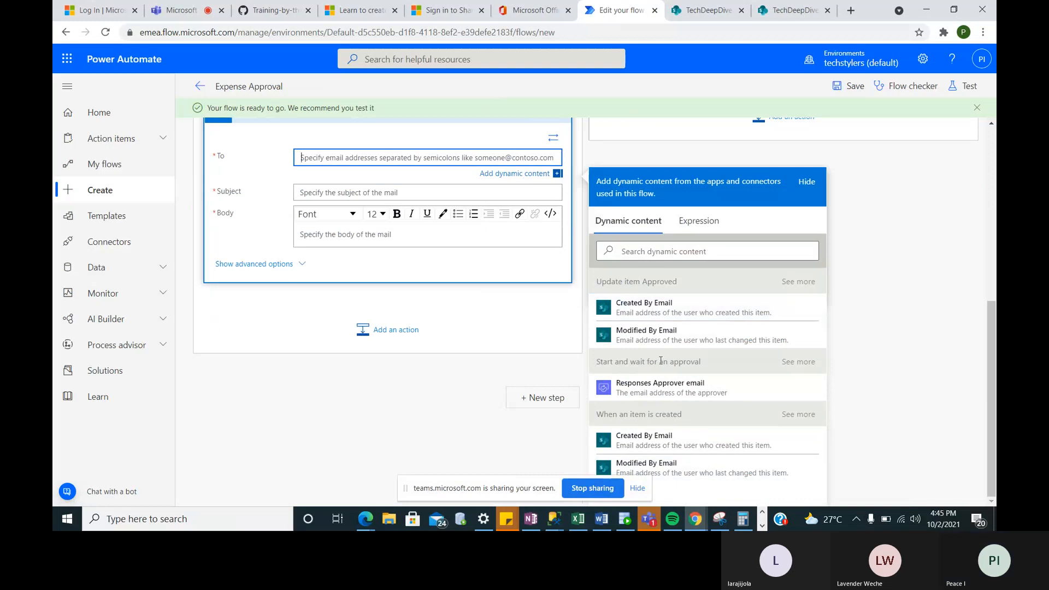
left_click(644, 443)
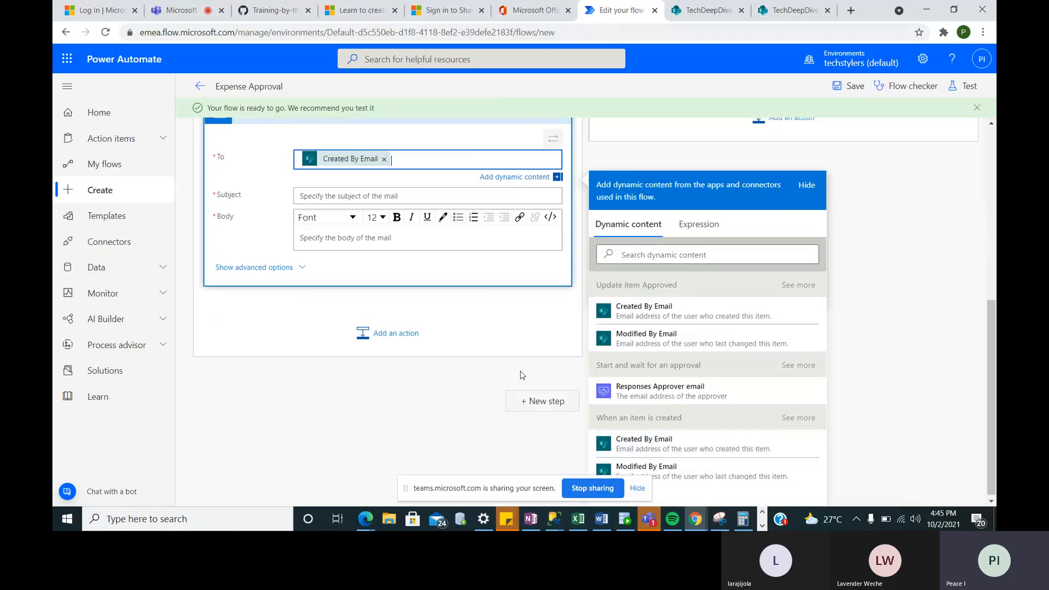
left_click(428, 198)
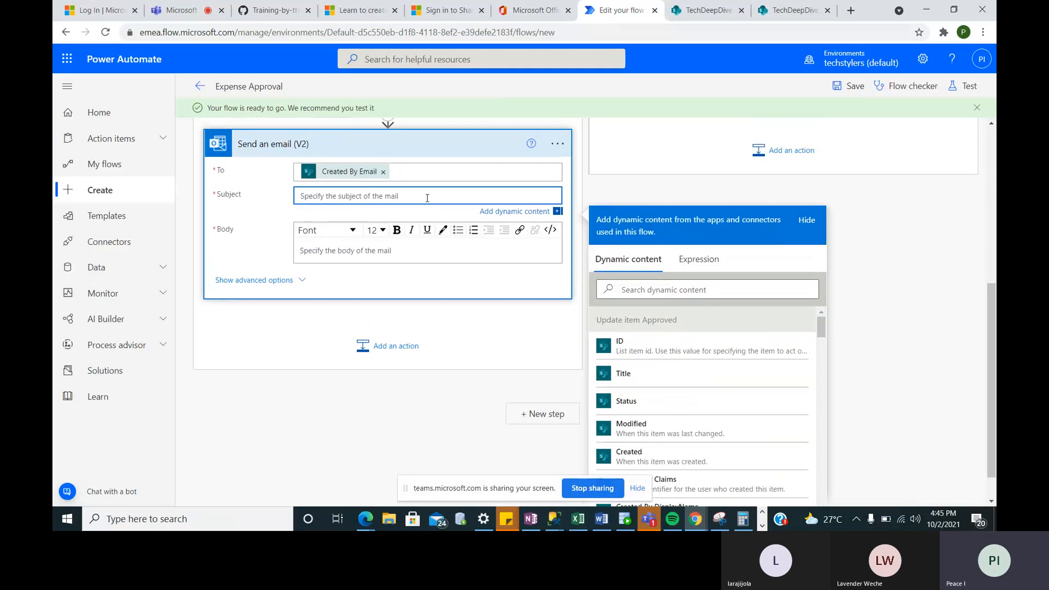
type("Exp")
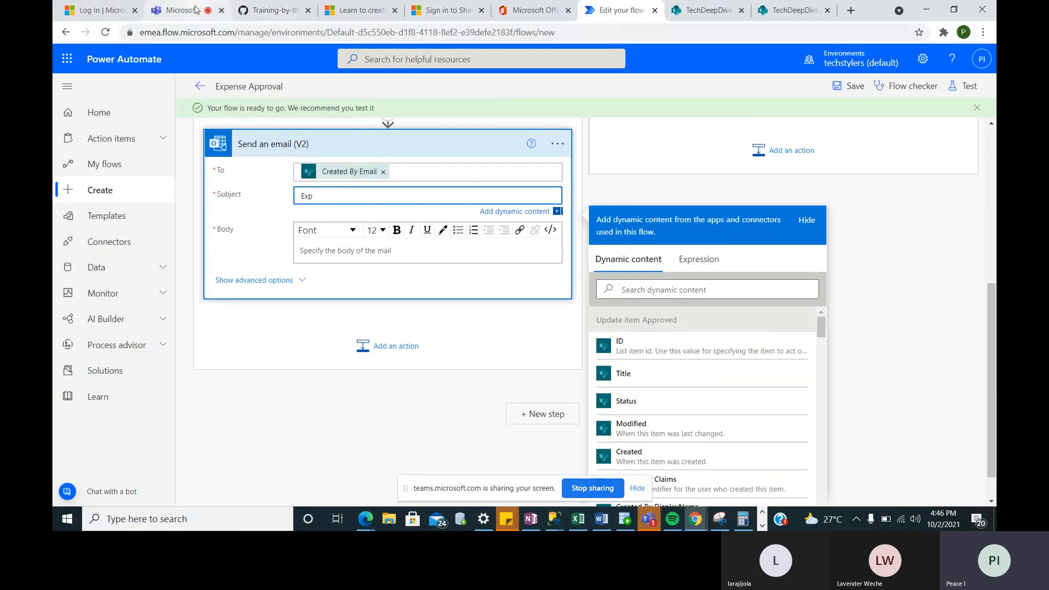
- Switch to the Microsoft Teams meeting browser tab
left_click(177, 10)
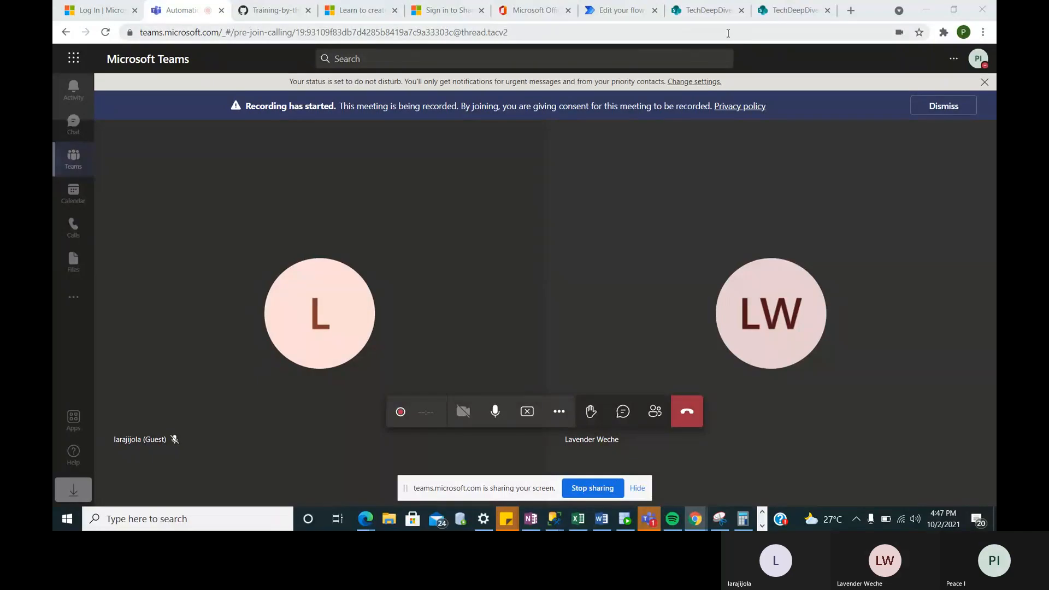
- Back in the flow, complete the email Subject as 'Expense Approved'
left_click(620, 15)
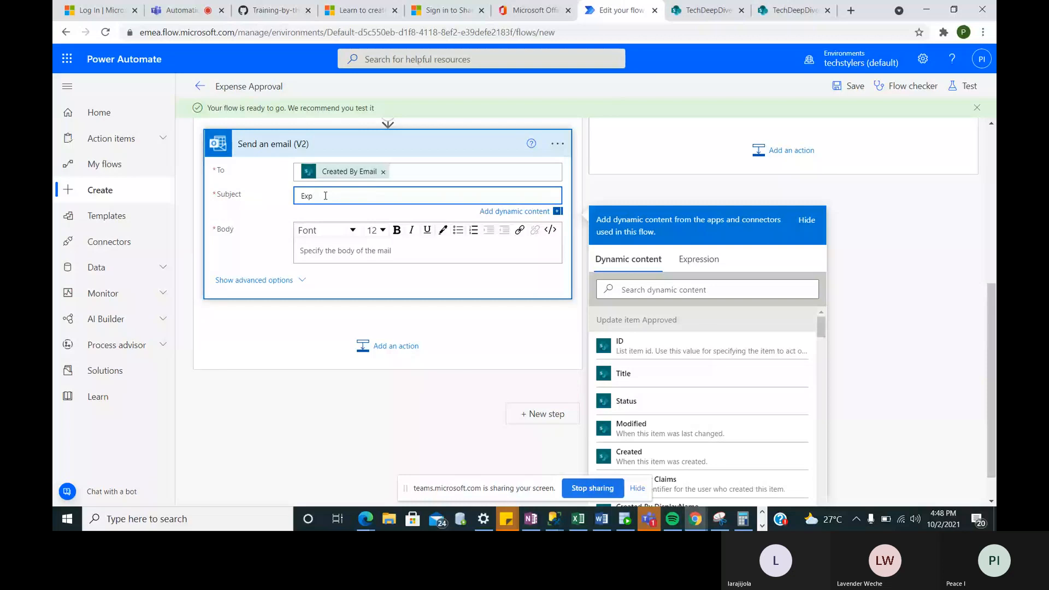
scroll(338, 218, "up", 1)
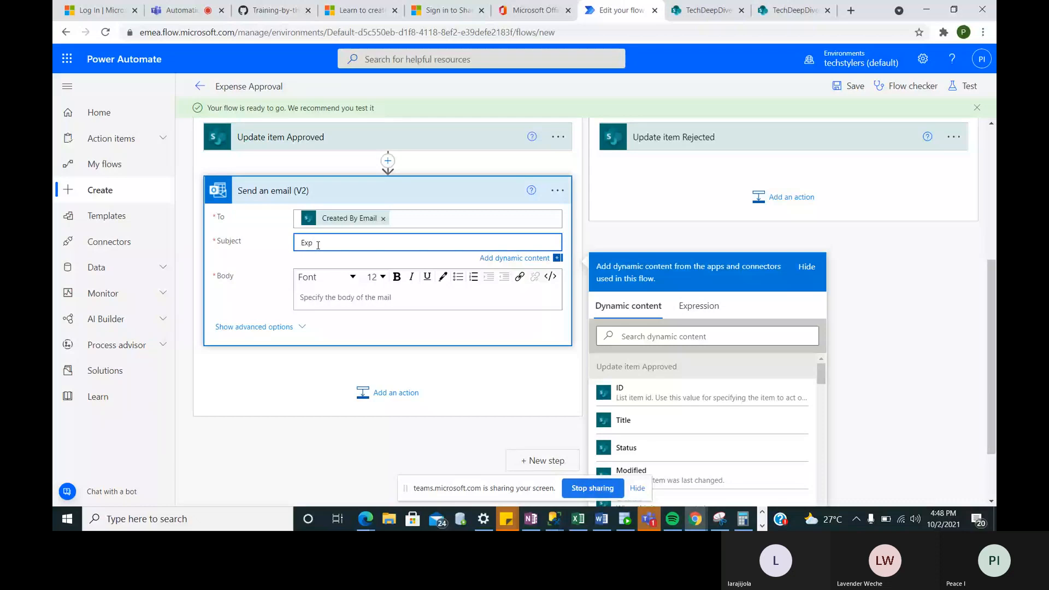
type("ense Approved")
left_click(321, 298)
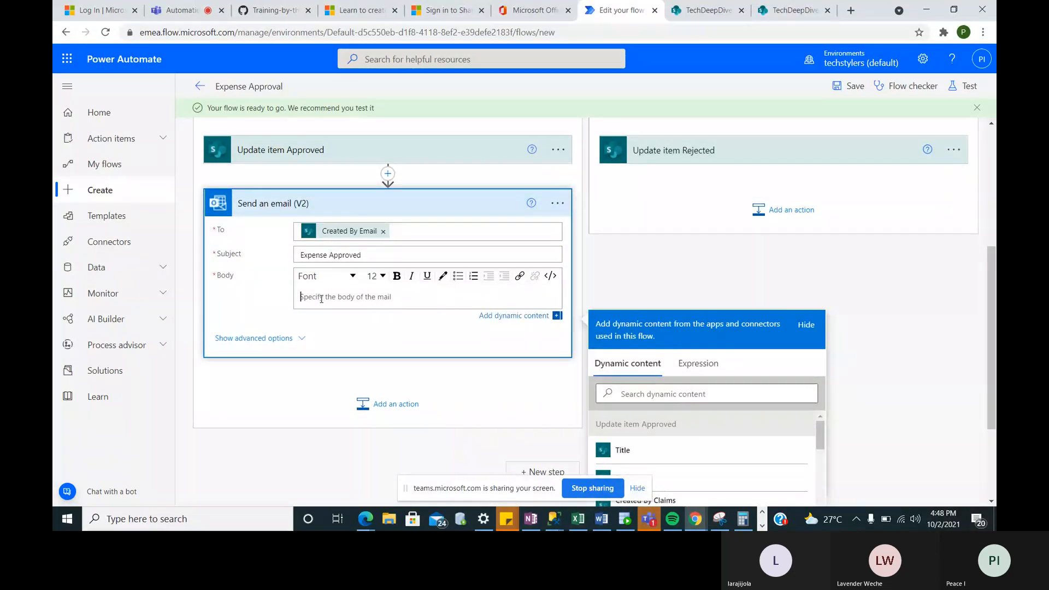
- Start the email Body with 'Your Expense' followed by the created item's Title
type("Your Expense")
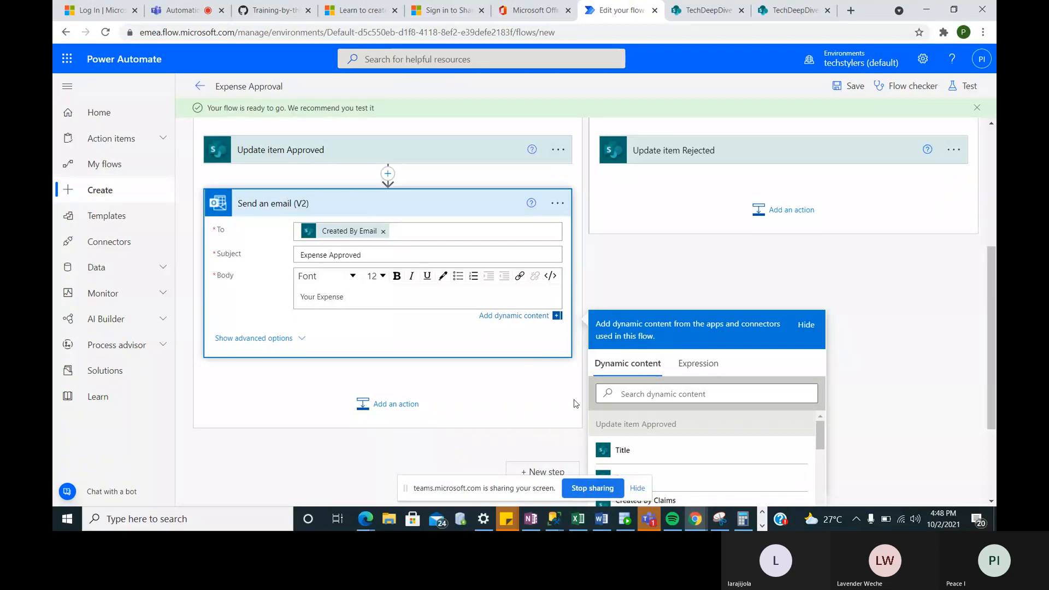
left_click(623, 455)
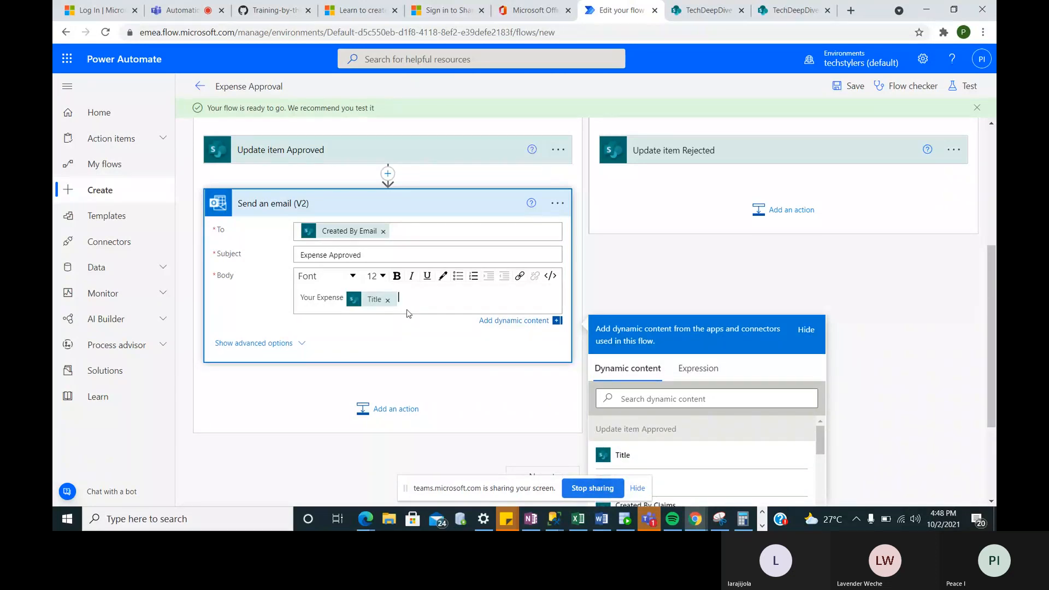
left_click(387, 300)
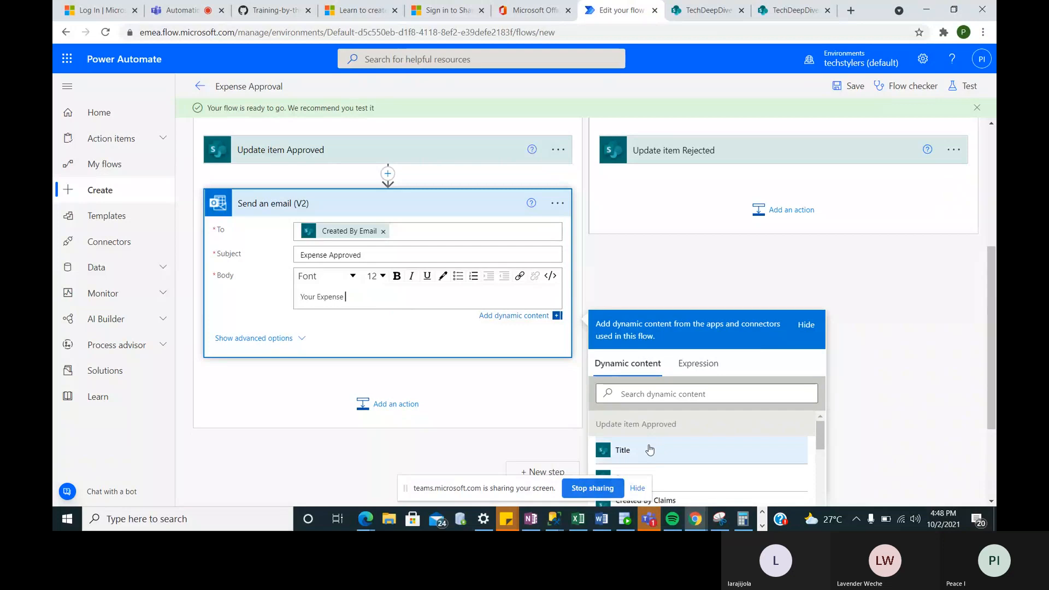
scroll(642, 444, "down", 3)
scroll(638, 437, "down", 1)
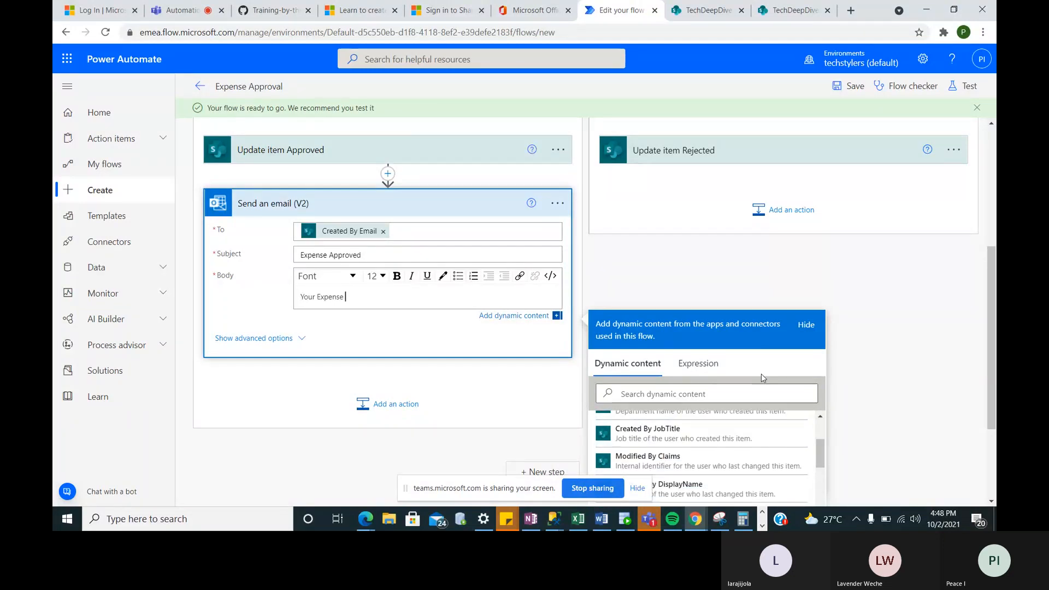
scroll(761, 374, "down", 3)
scroll(789, 395, "down", 10)
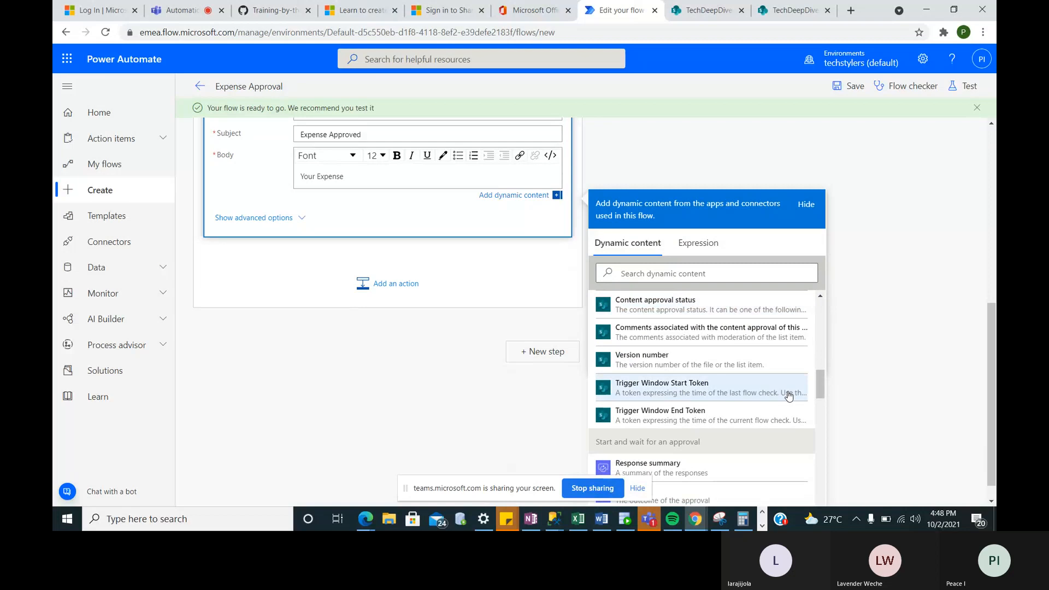
scroll(788, 395, "down", 8)
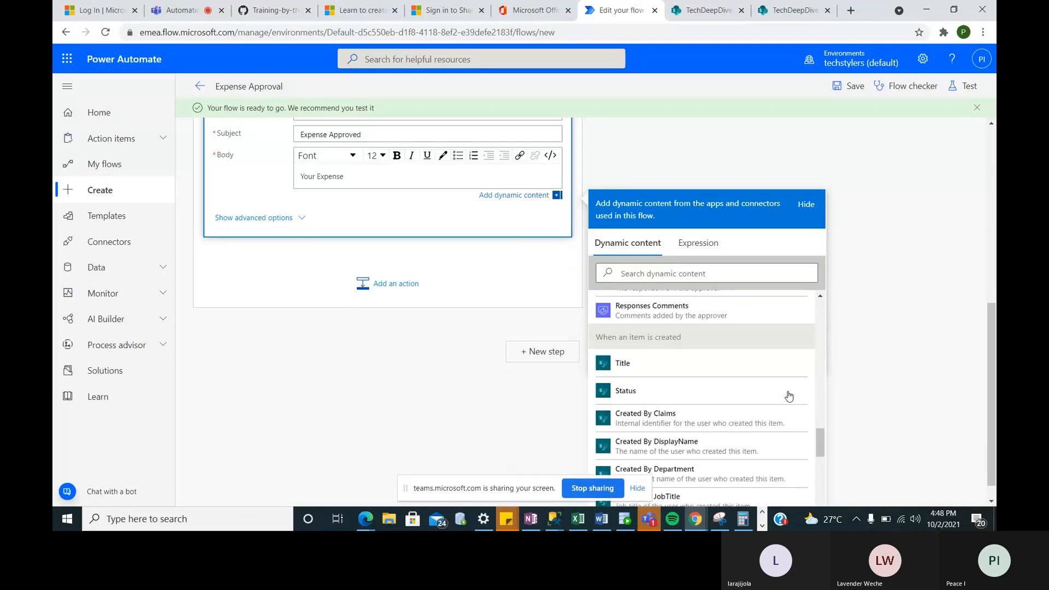
scroll(788, 395, "down", 1)
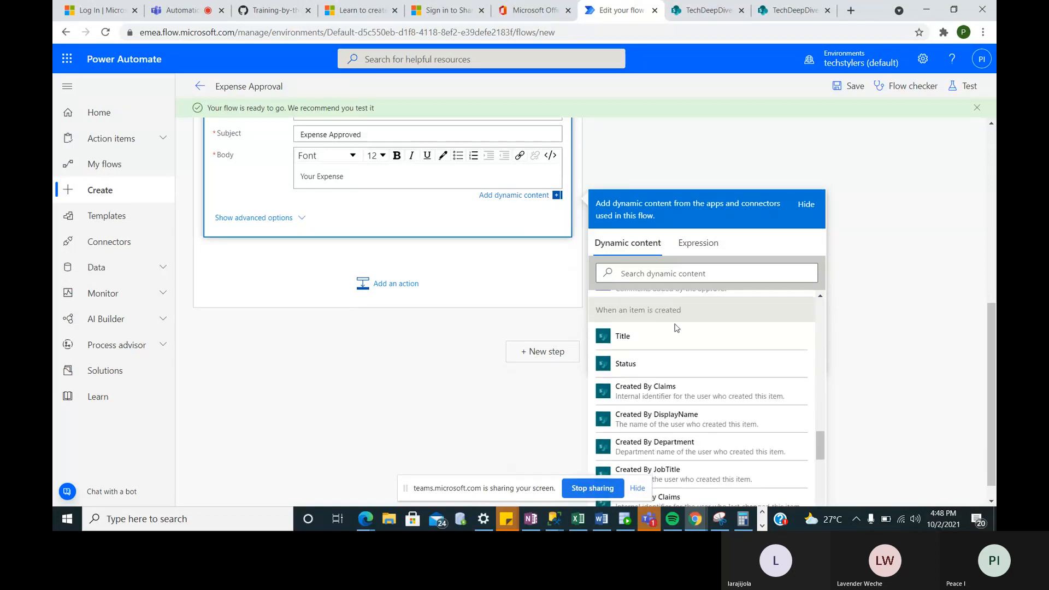
left_click(641, 338)
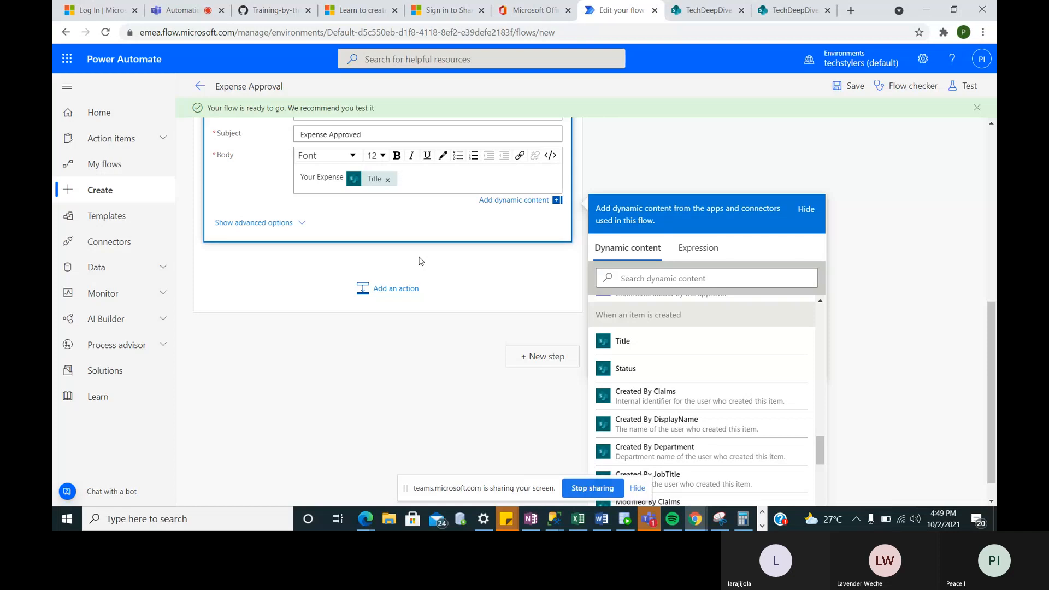
- Add 'has been approved by' and browse the approval outputs for Responses Approver name
type("has been approved by")
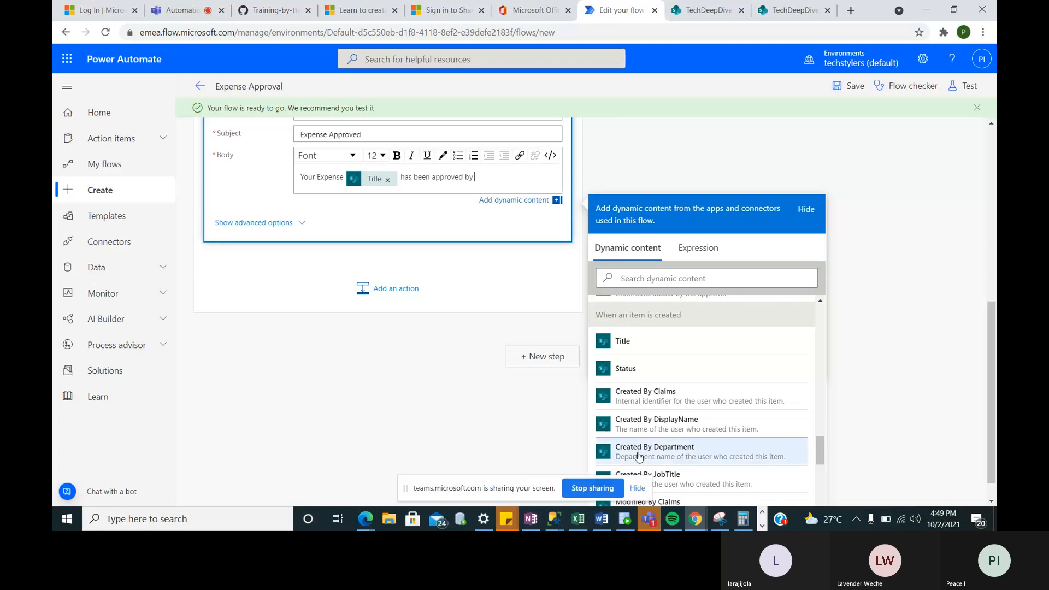
scroll(662, 464, "down", 1)
scroll(662, 464, "down", 6)
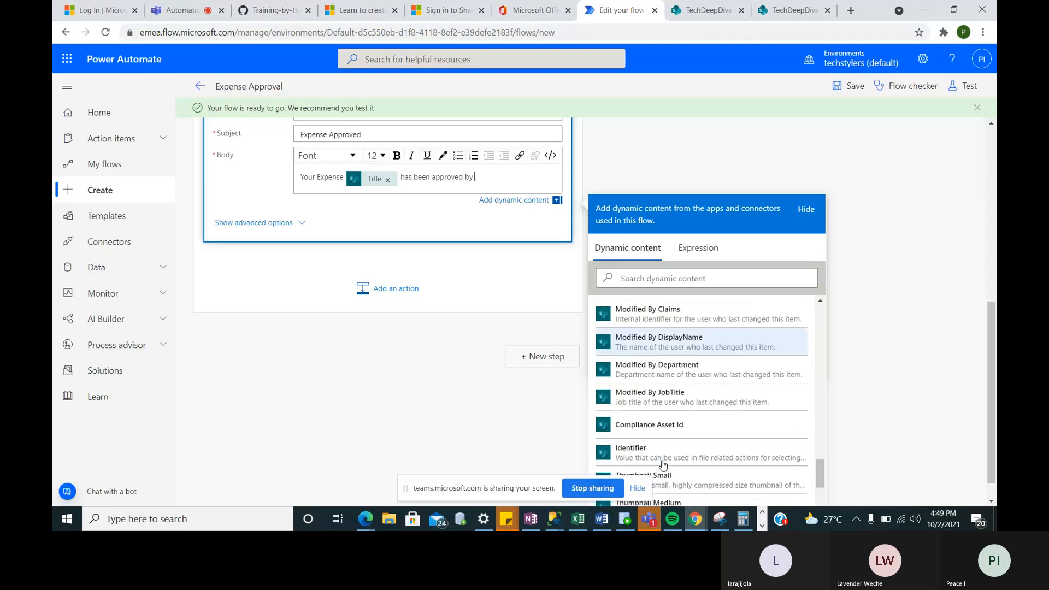
scroll(663, 464, "up", 8)
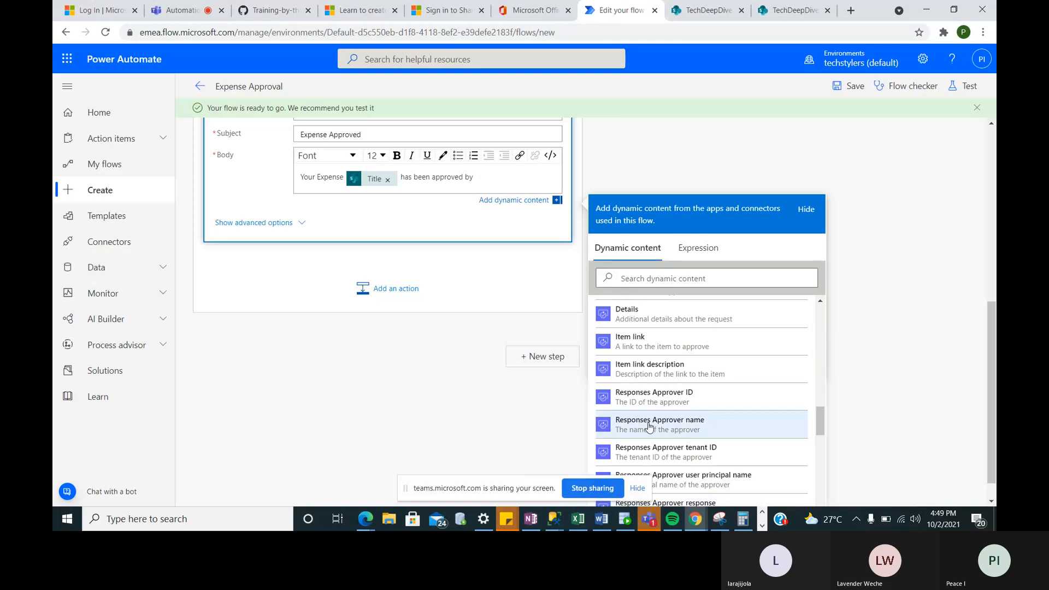
scroll(678, 440, "down", 2)
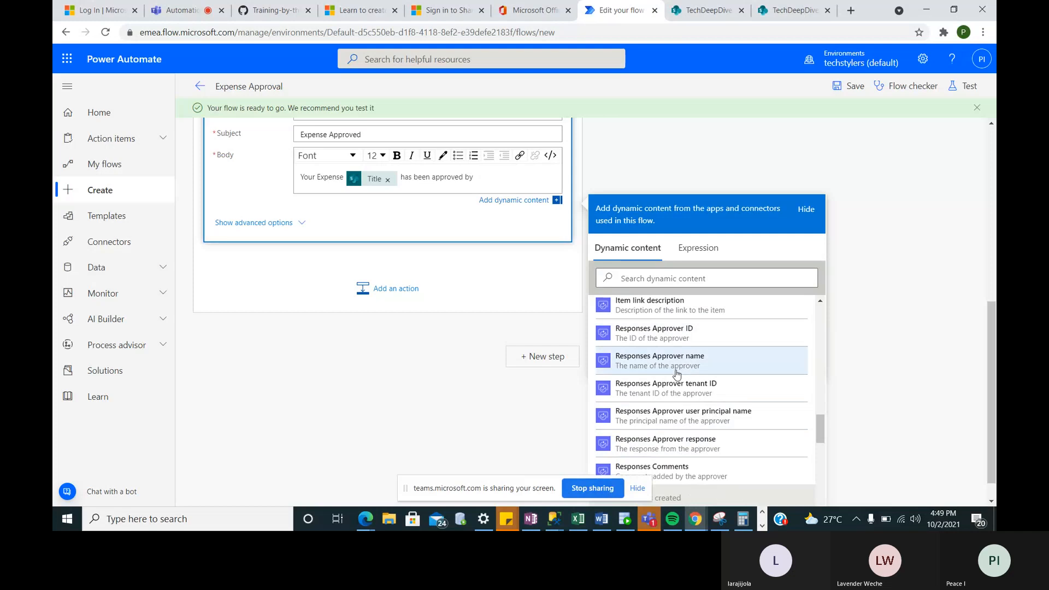
scroll(677, 374, "up", 2)
scroll(677, 373, "up", 3)
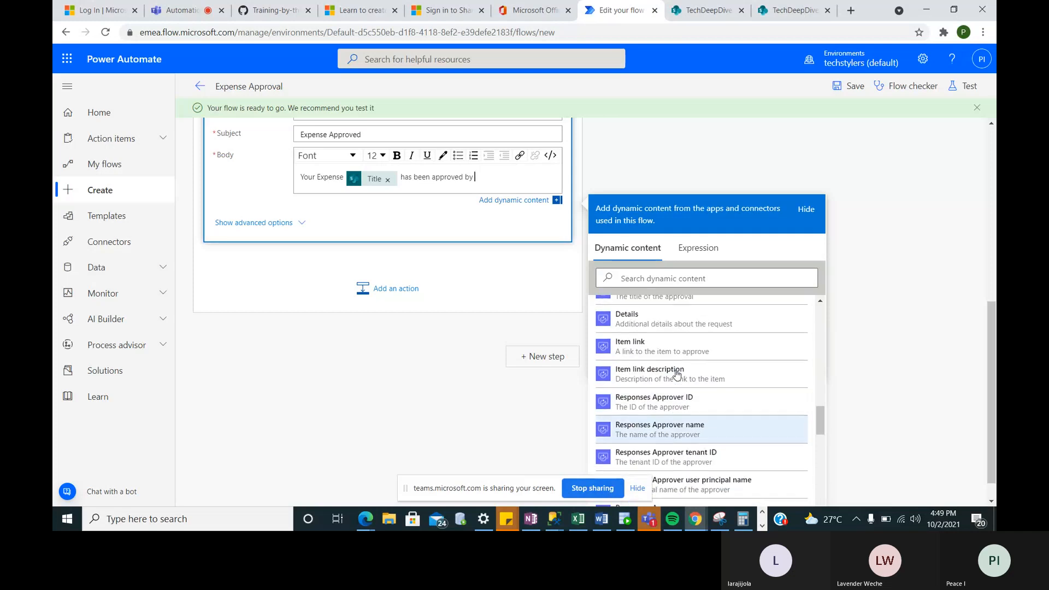
scroll(677, 374, "up", 1)
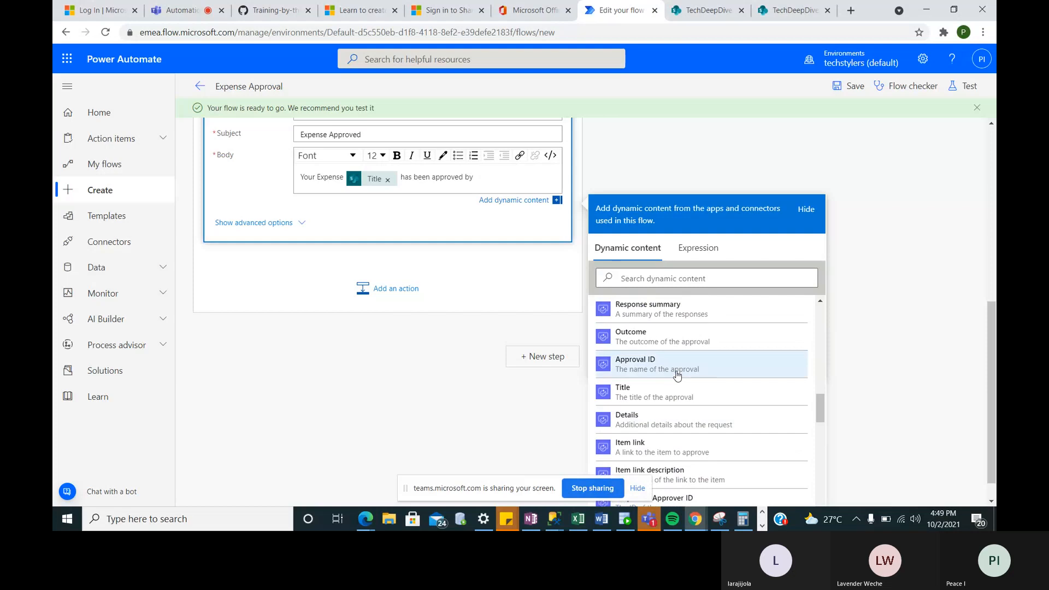
scroll(678, 375, "down", 5)
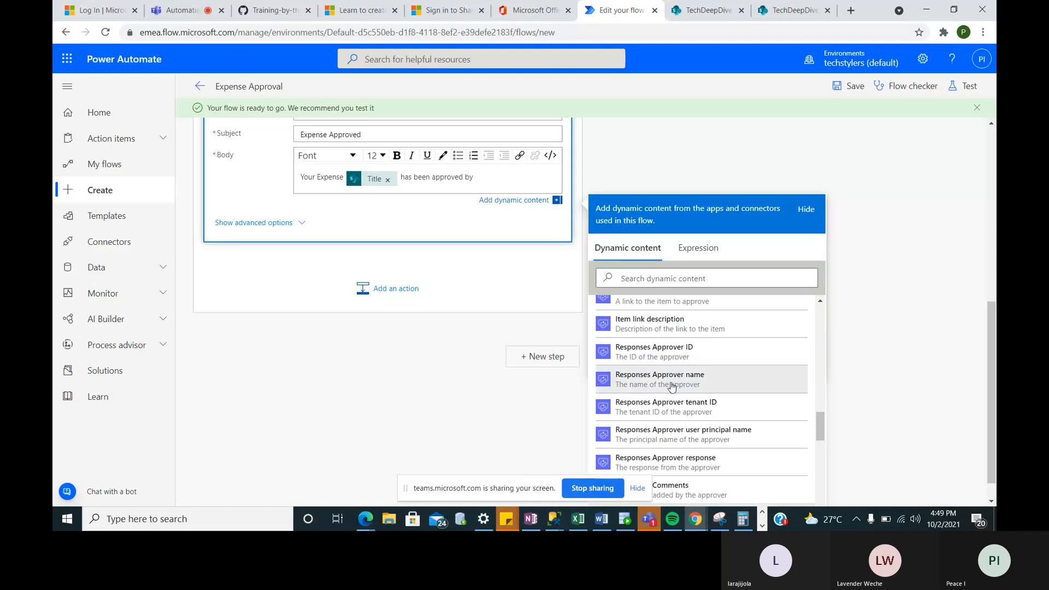
- Remove the approver-name token and move Send an email (V2) above the Apply to each loop
left_click(671, 387)
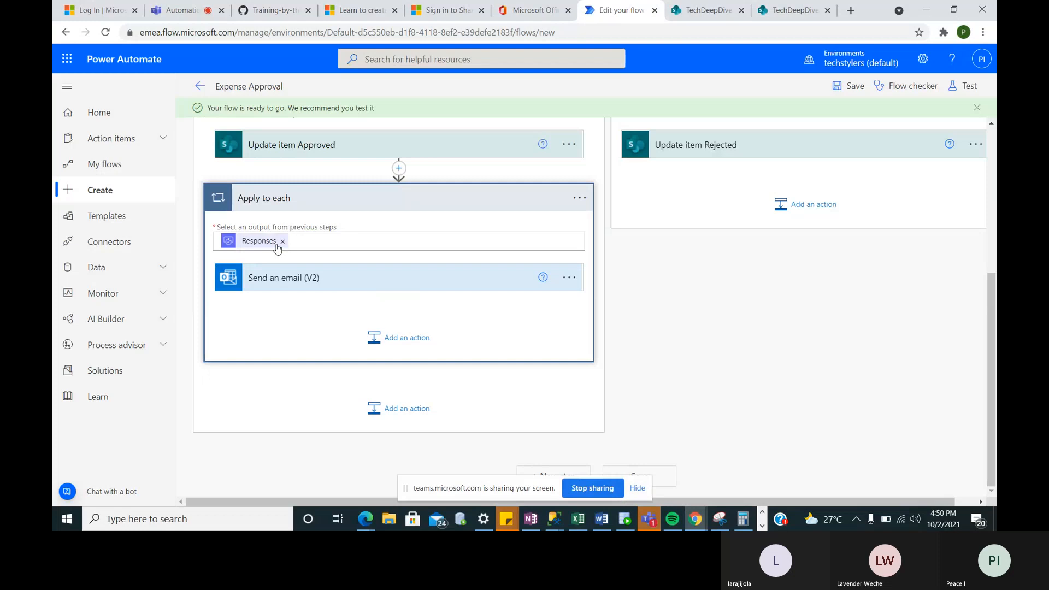
mouse_move(265, 246)
left_click(391, 290)
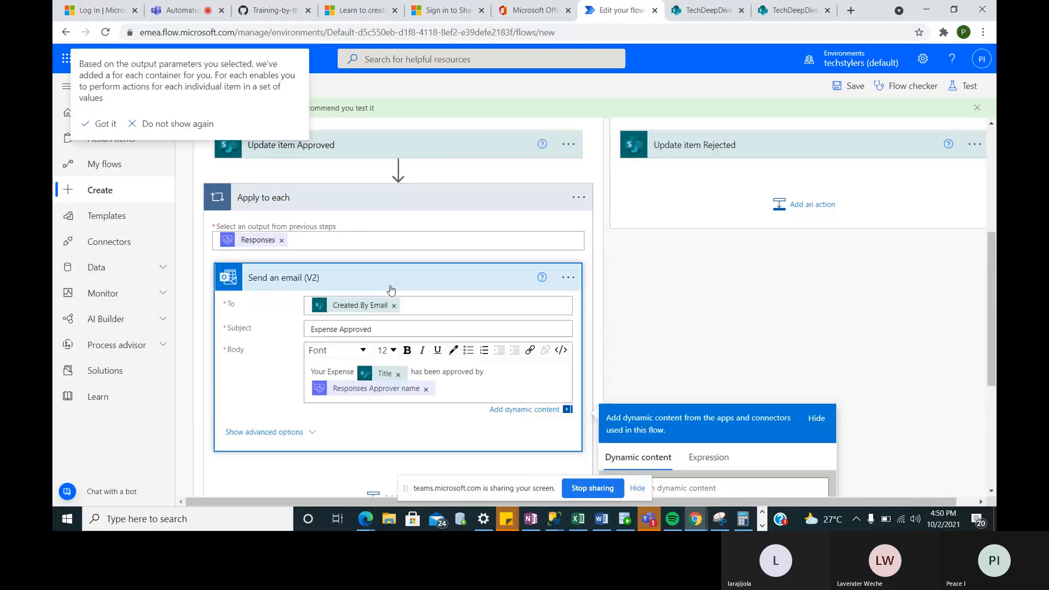
left_click(426, 389)
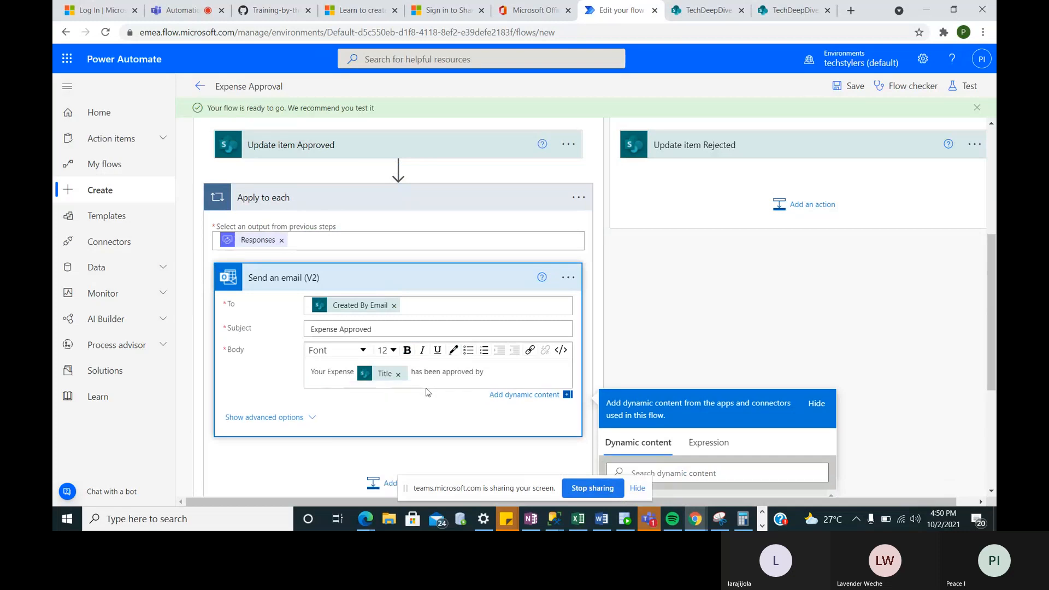
left_click_drag(407, 278, 405, 171)
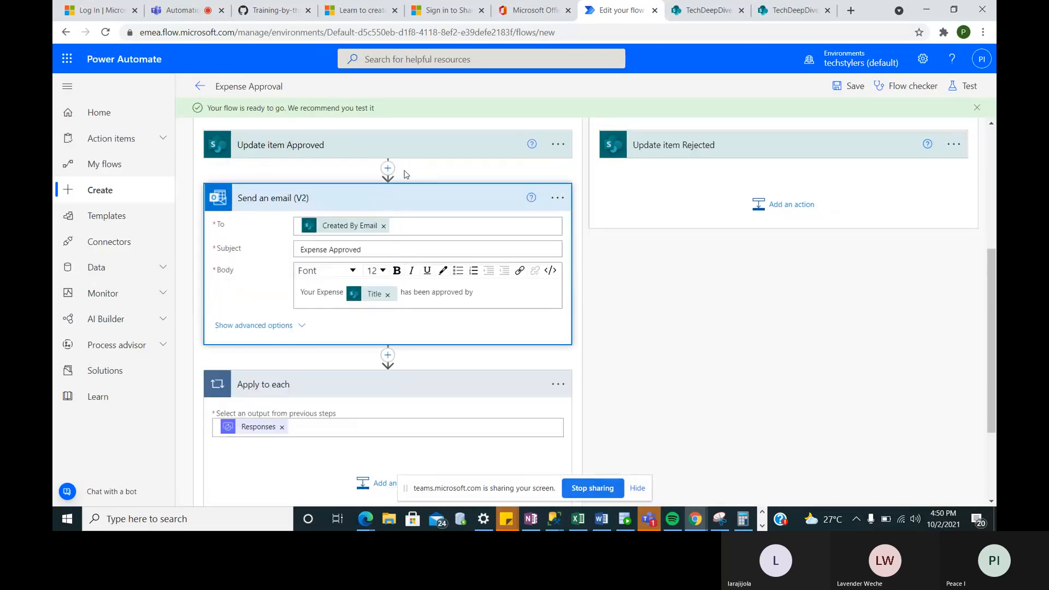
- Delete the Apply to each loop so the email directly follows Update item Approved
left_click(556, 385)
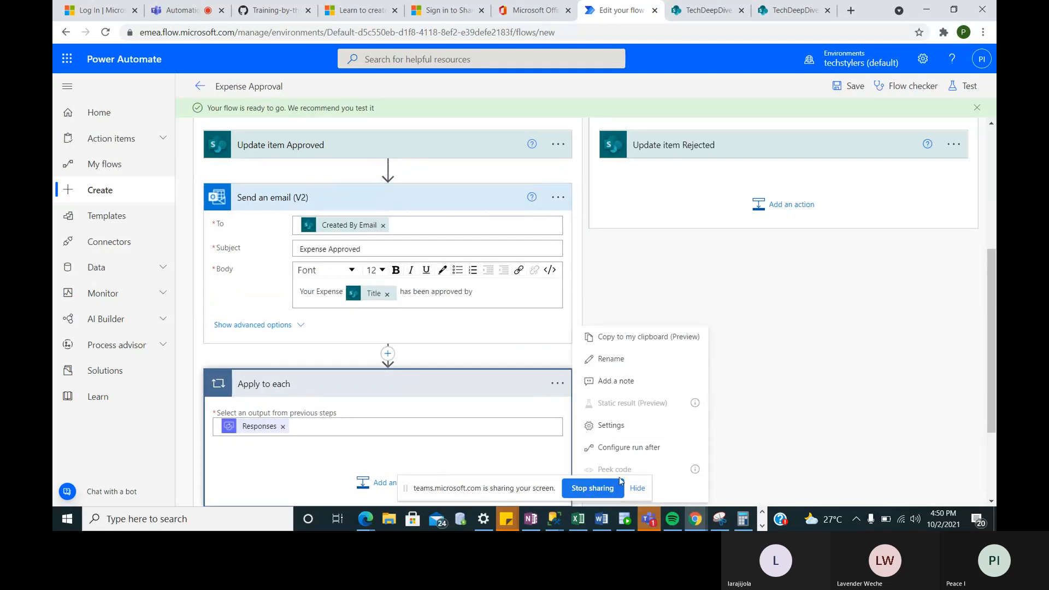
left_click(636, 489)
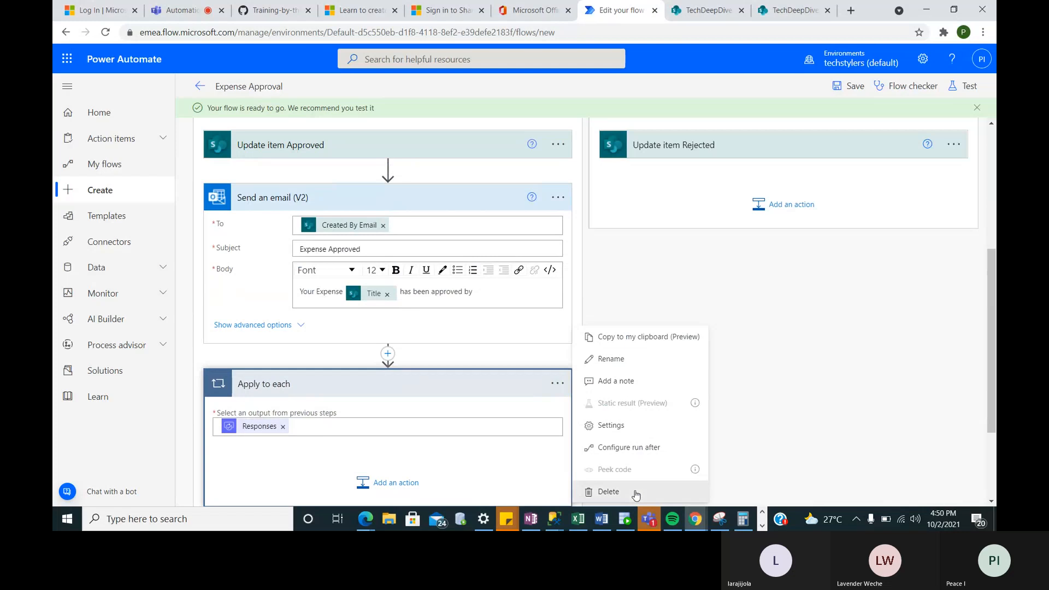
left_click(635, 493)
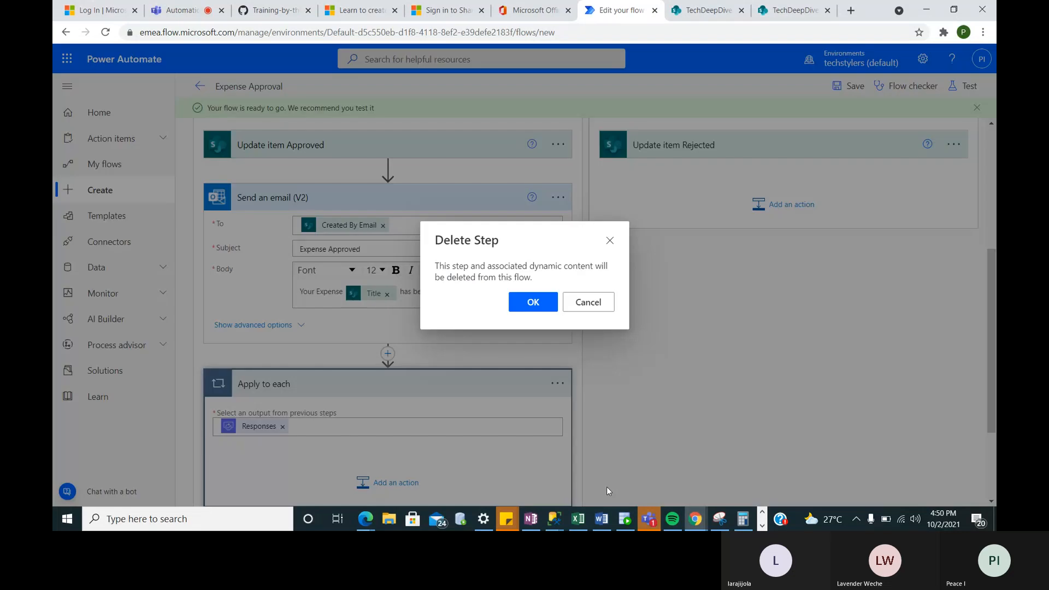
left_click(532, 304)
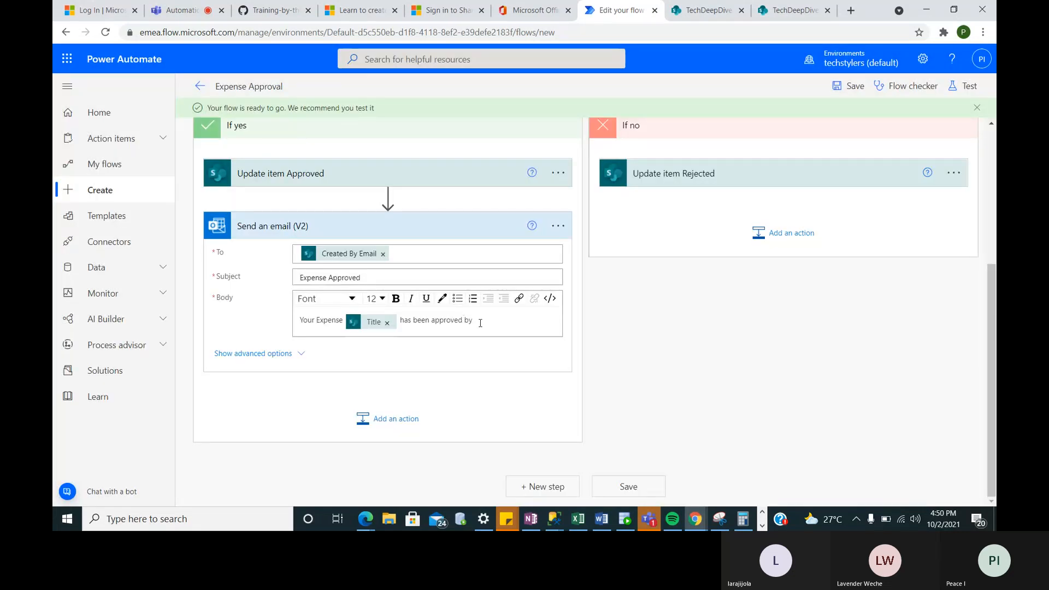
left_click(482, 323)
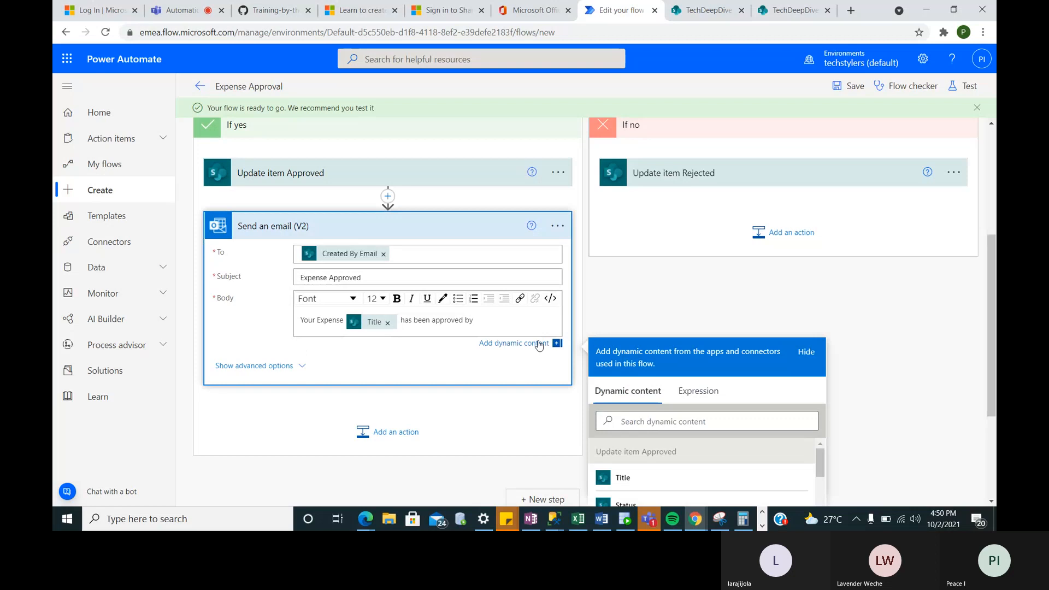
- In the Expression tab, write body('start_and_wait_for_an_approval') for the approved email body
scroll(689, 404, "down", 3)
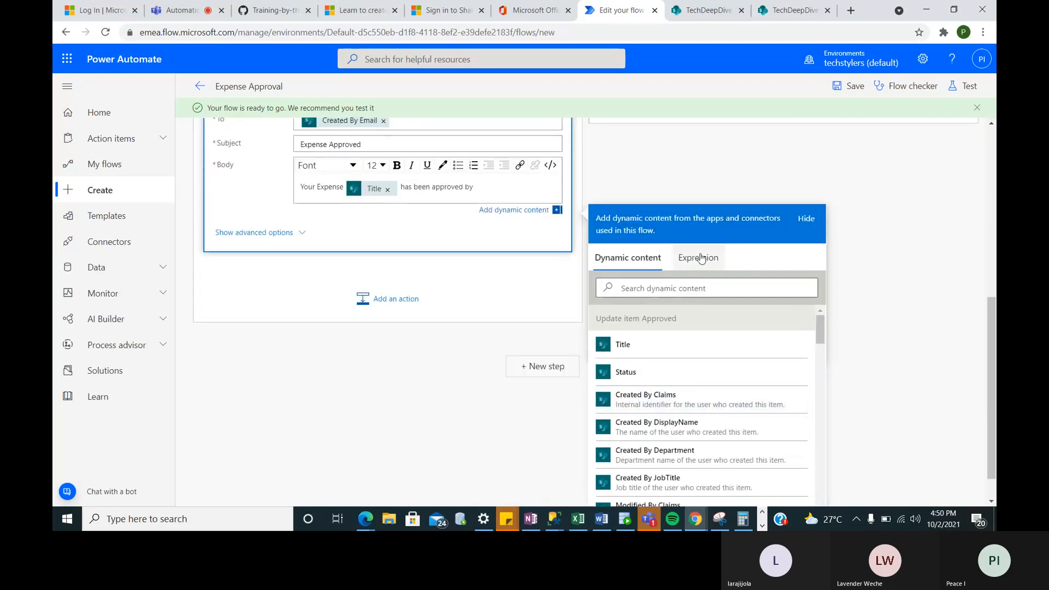
left_click(700, 258)
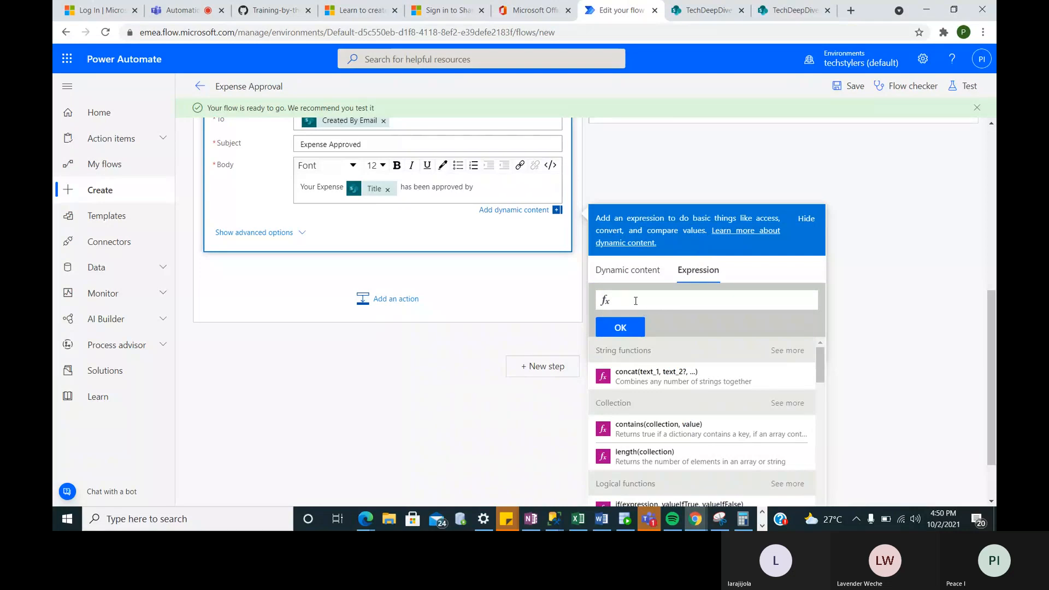
type("bo")
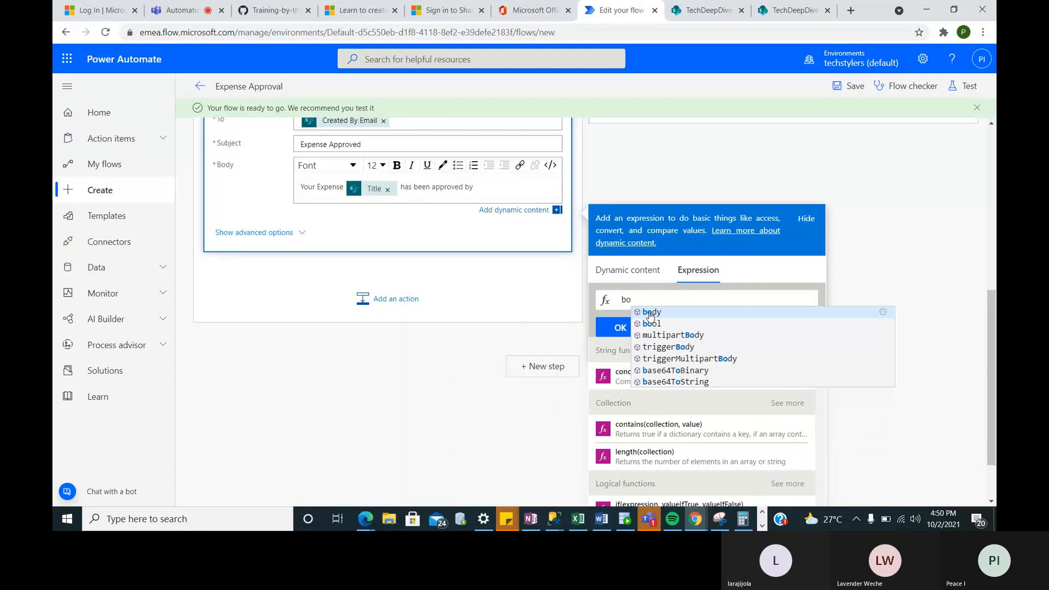
left_click(648, 312)
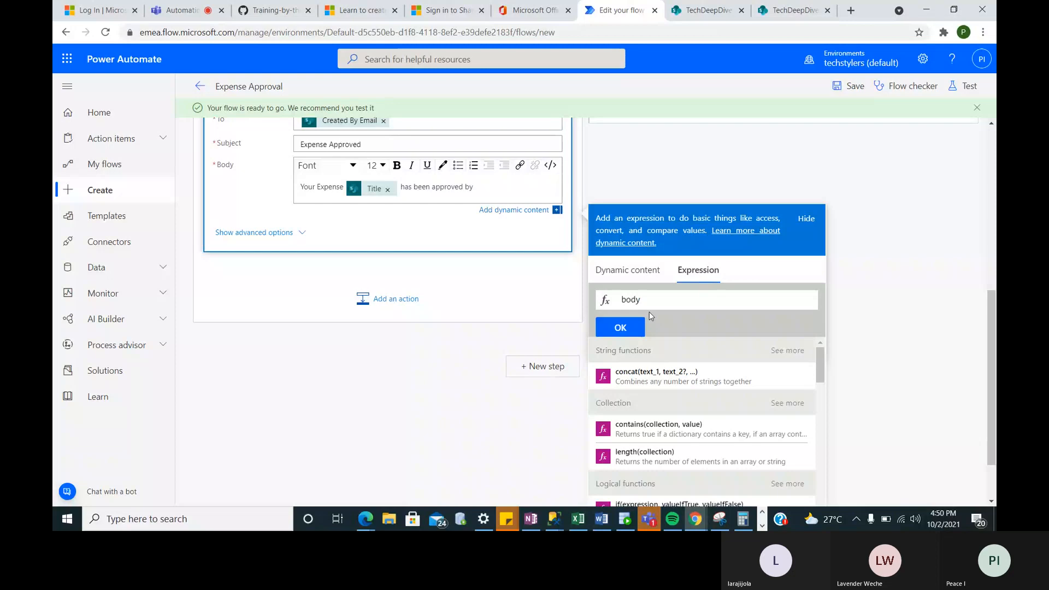
type("()")
key("Left")
type("''")
type("Star")
type("t")
type("_")
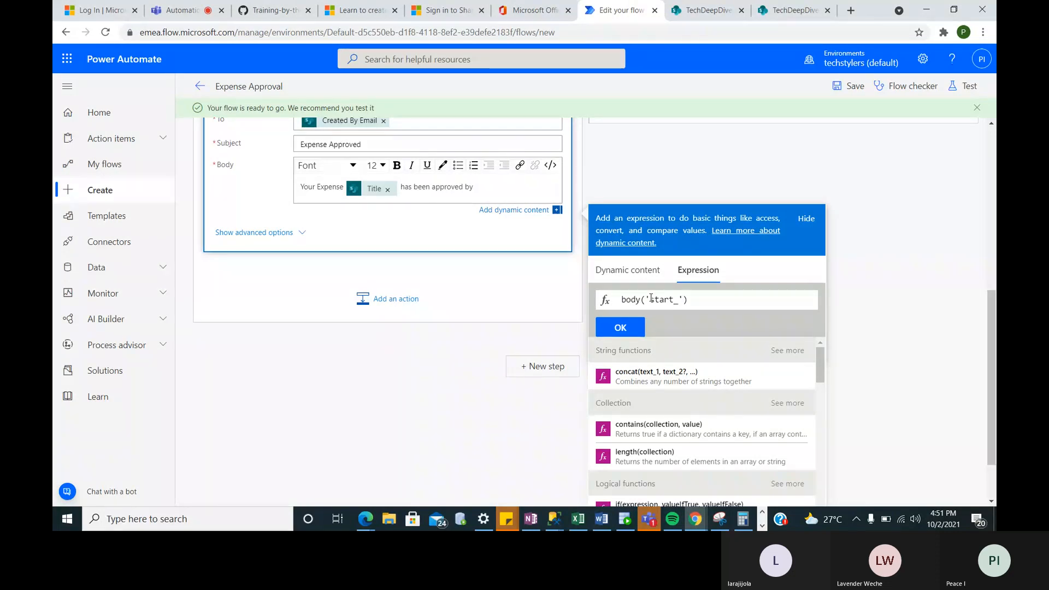
type("and_")
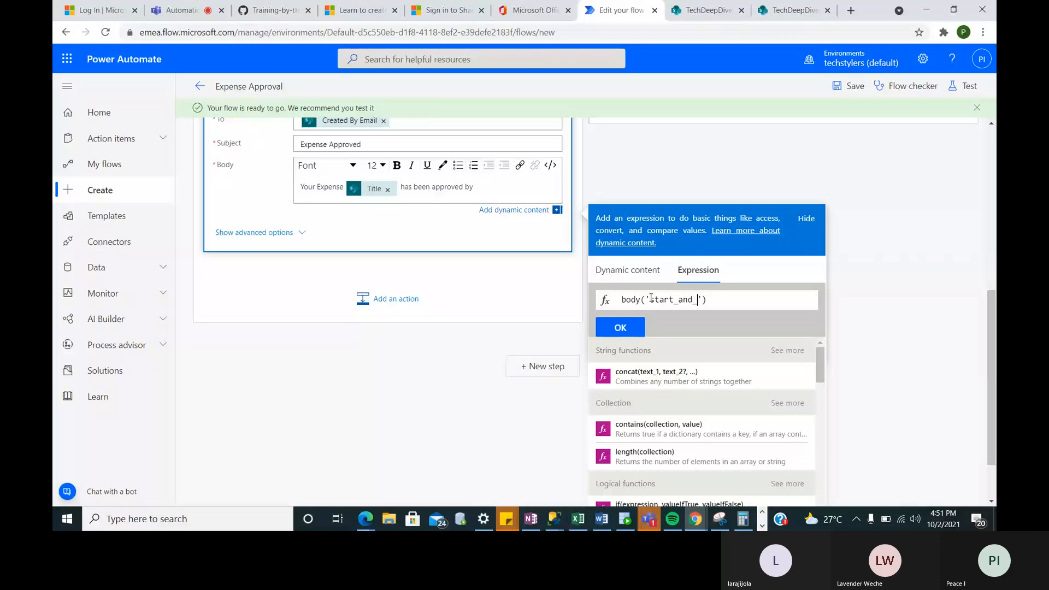
type("wait_for_an")
type("_")
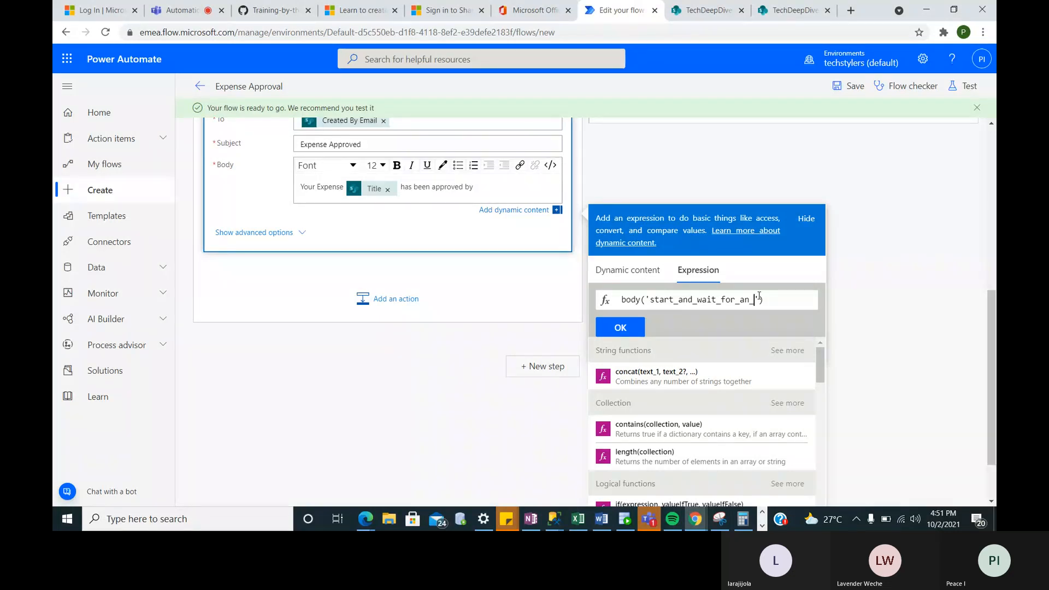
type("approva")
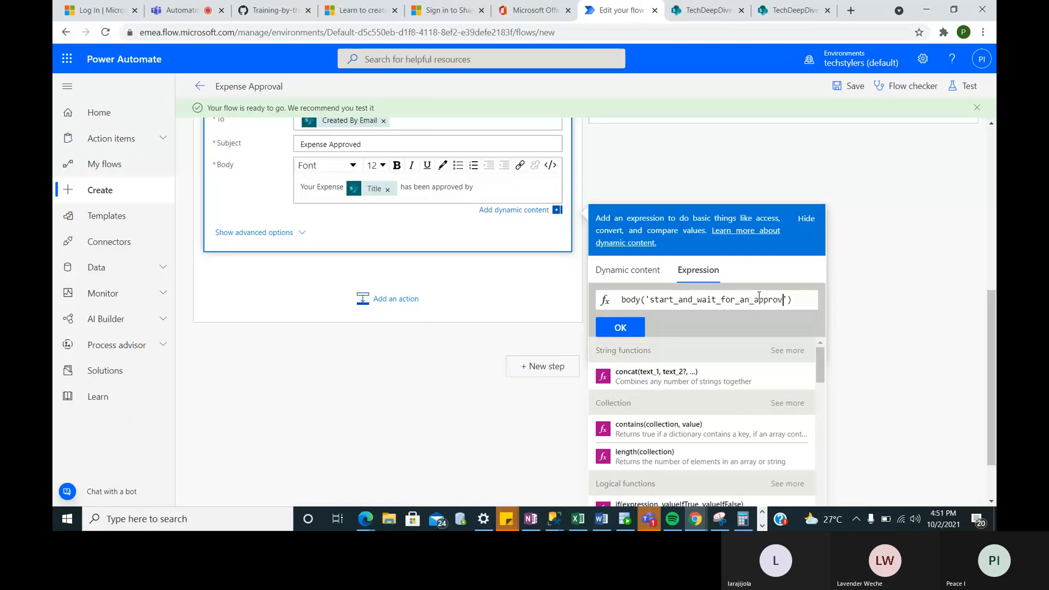
type("l")
scroll(516, 287, "up", 4)
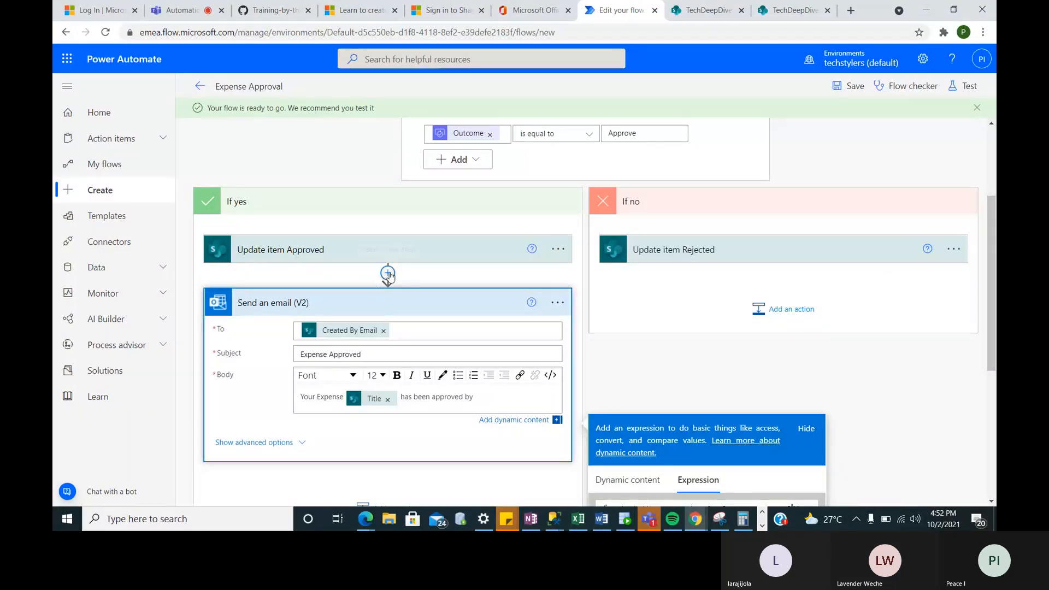
scroll(388, 276, "down", 2)
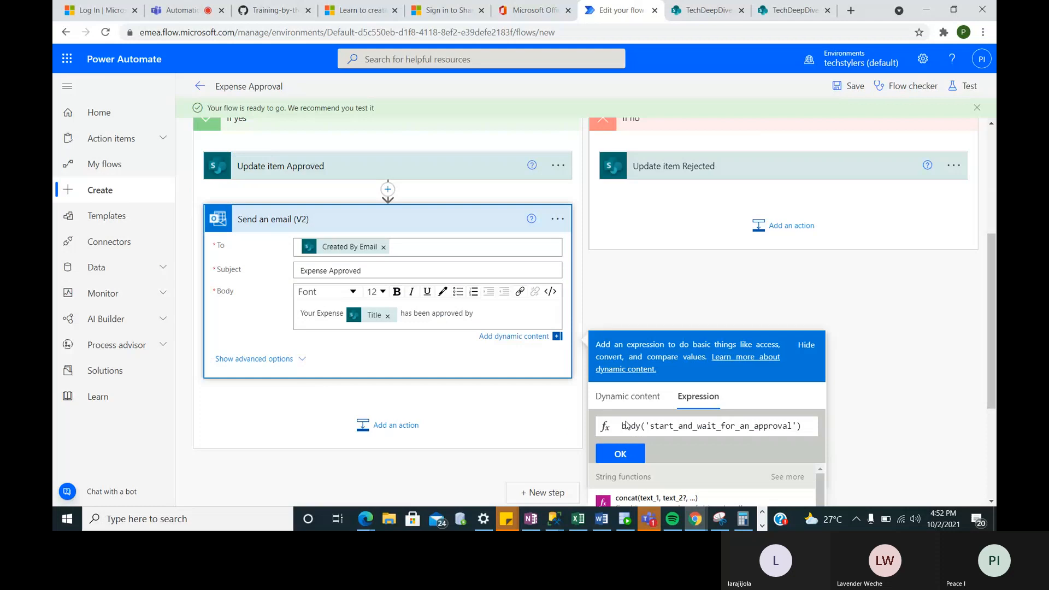
- Extend the expression with ?['responses'][0] to read the first approval response
scroll(716, 423, "down", 1)
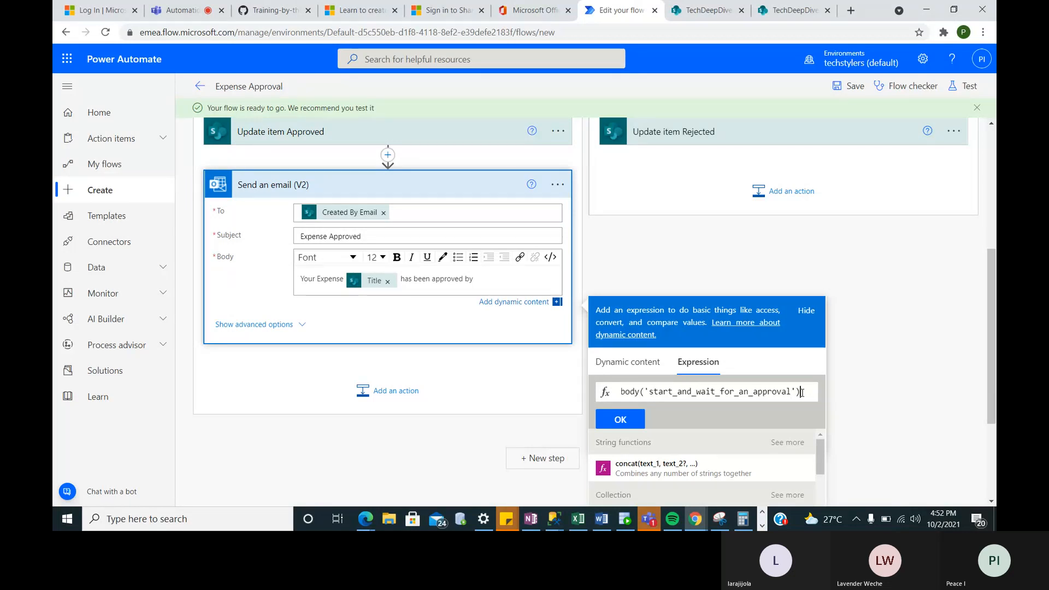
type("?")
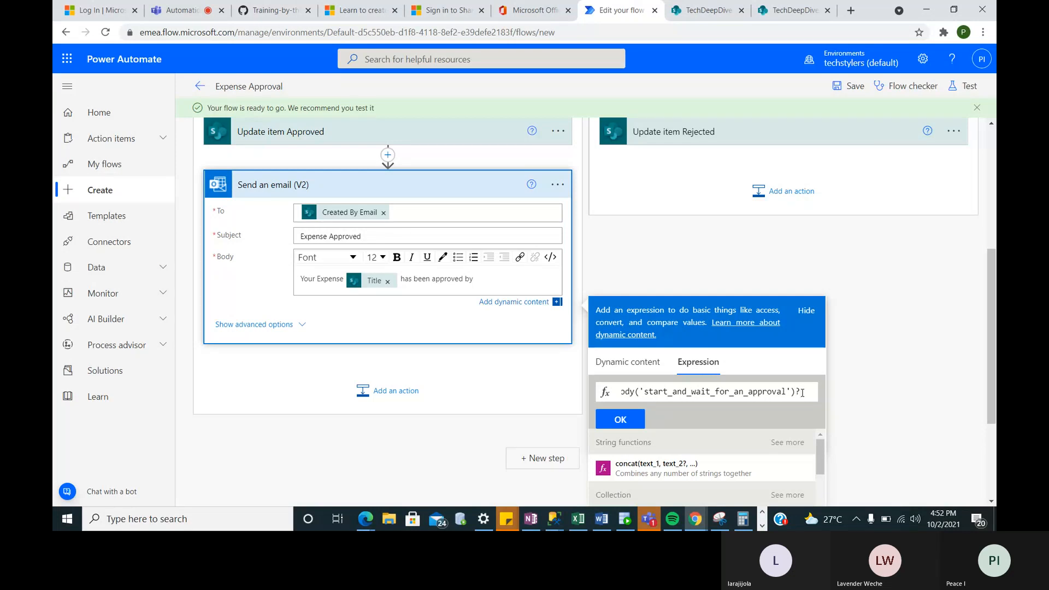
type("[]")
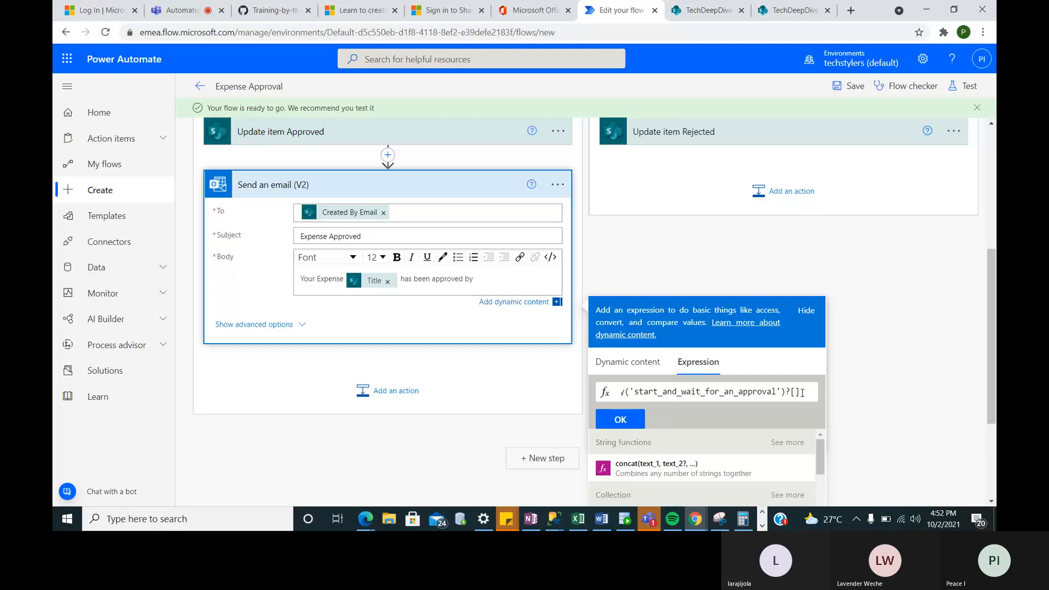
type("''")
type("res")
type("pon")
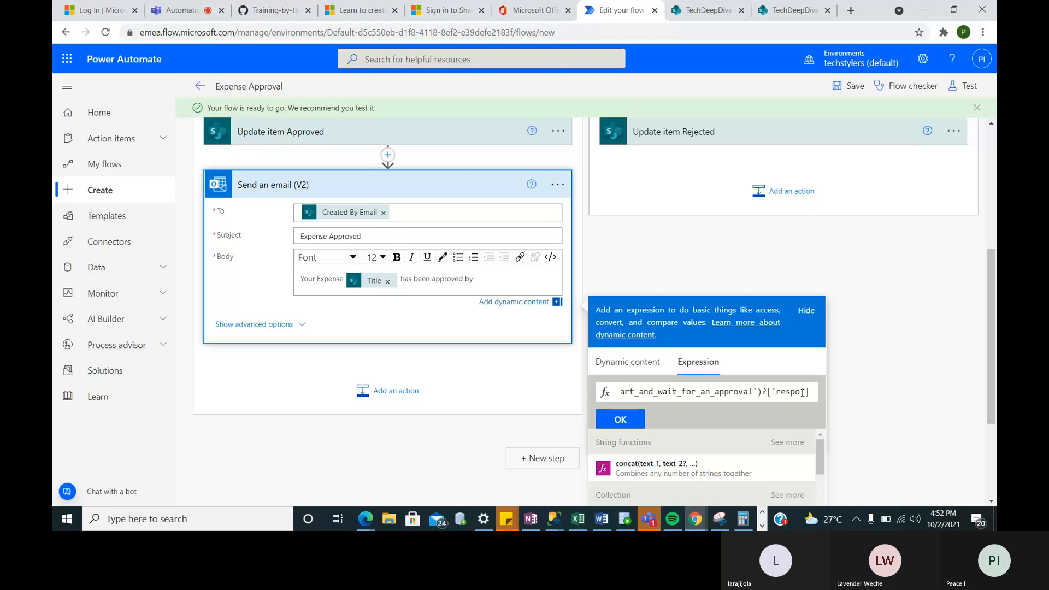
type("ses")
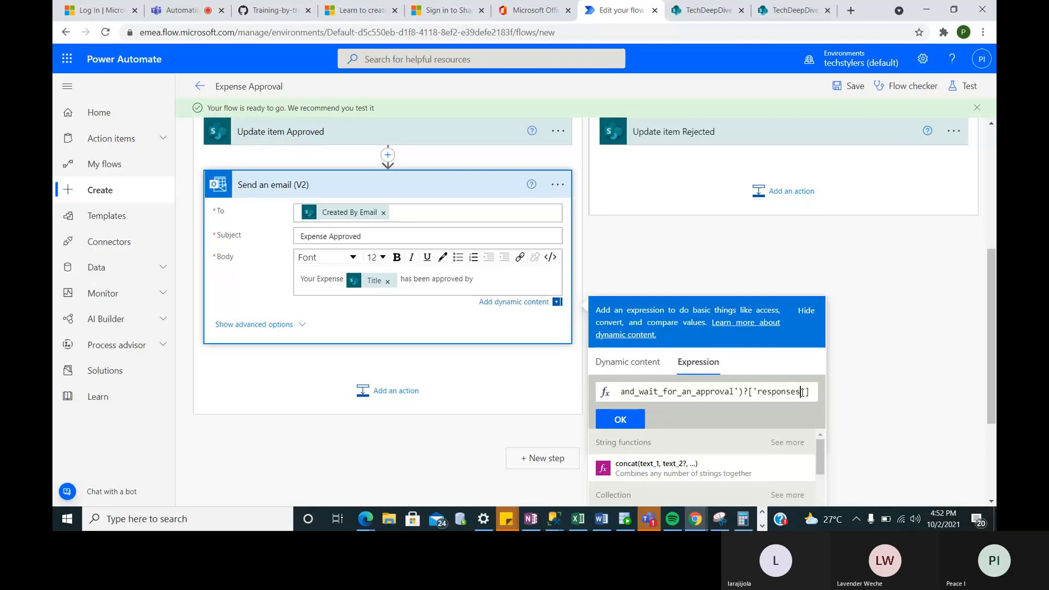
key("Right")
key("Right")
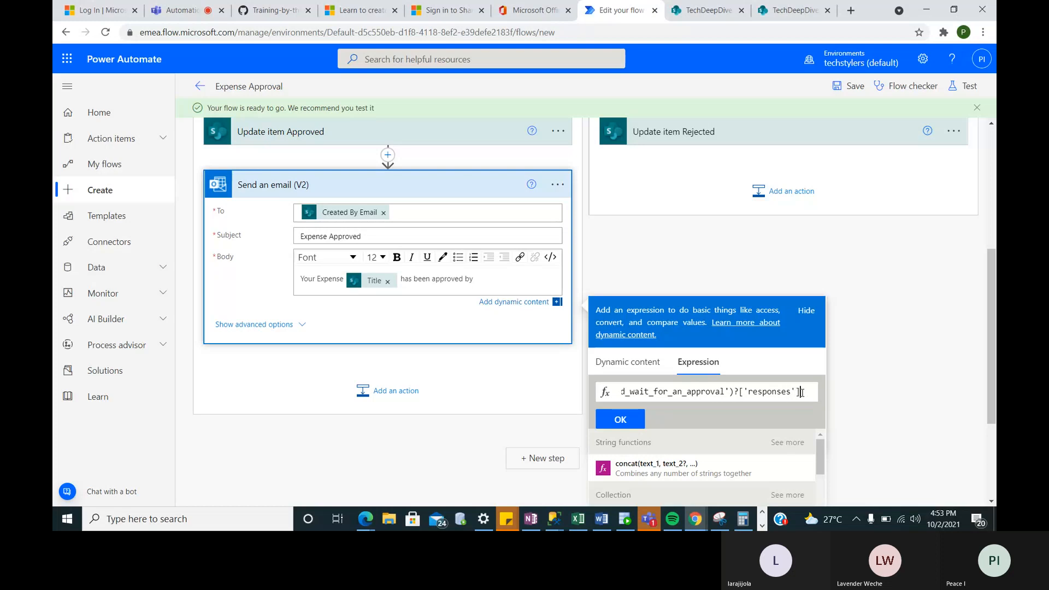
type("[]")
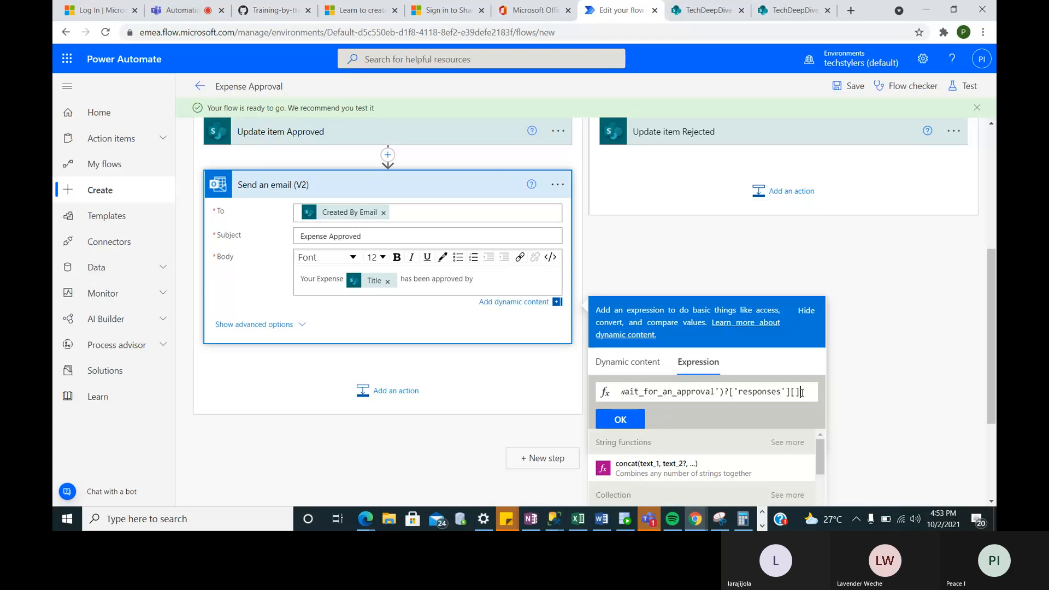
type("0")
key("Right")
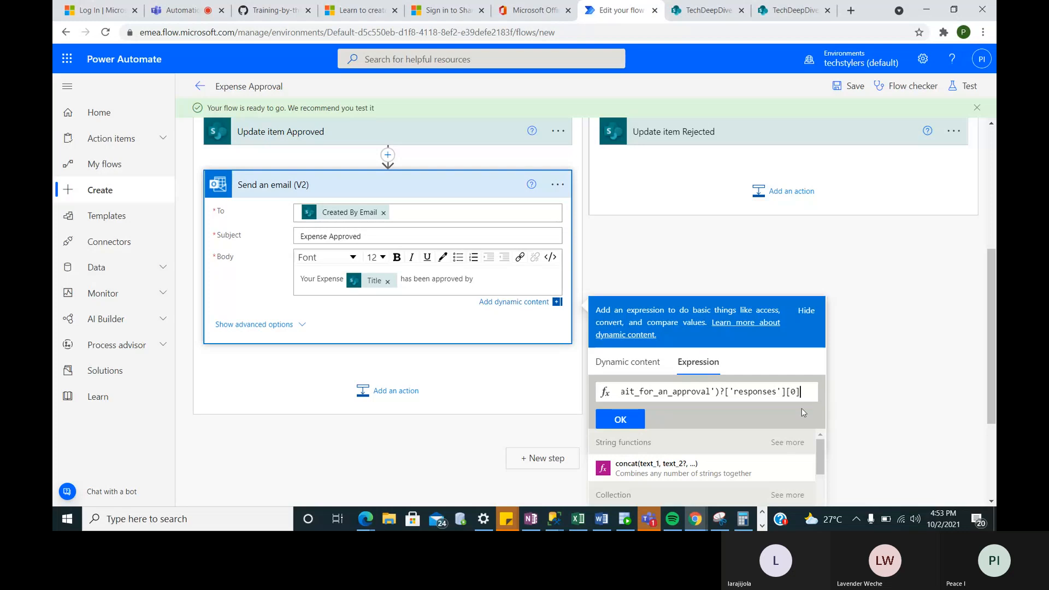
type("[0][")
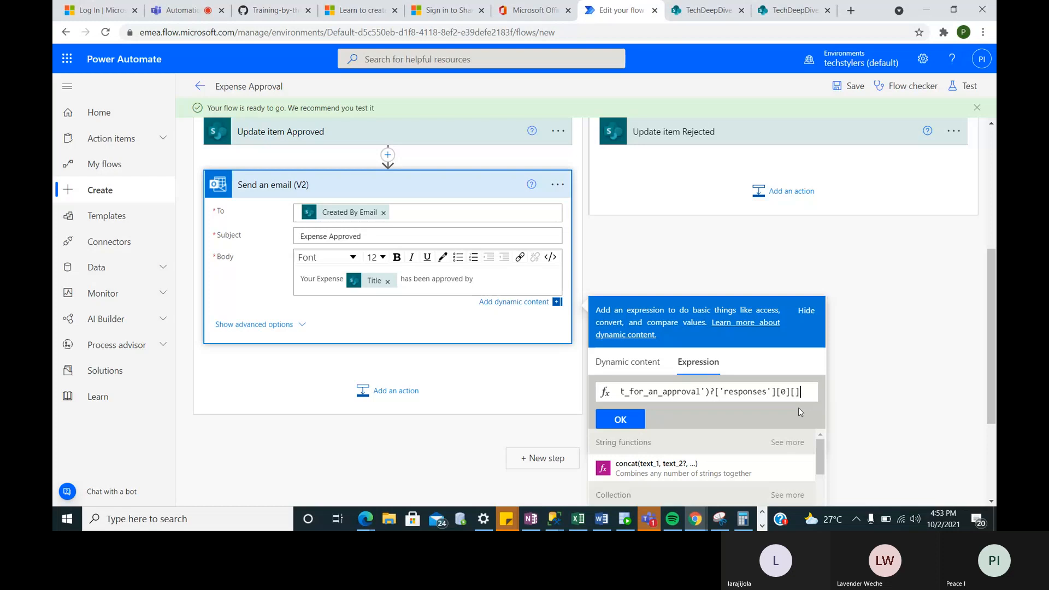
type("re")
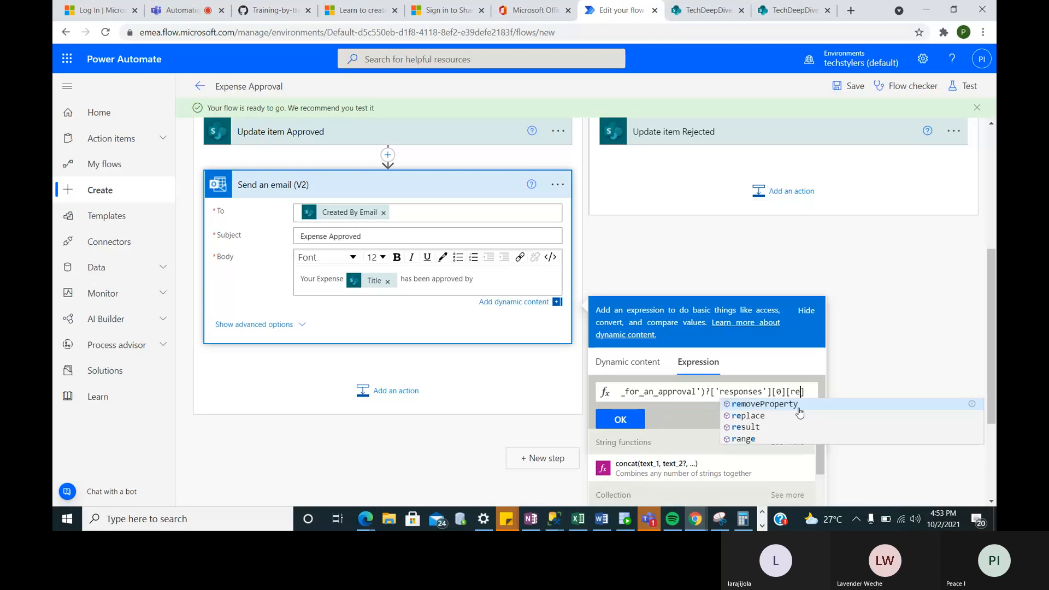
key("BackSpace")
key("BackSpace")
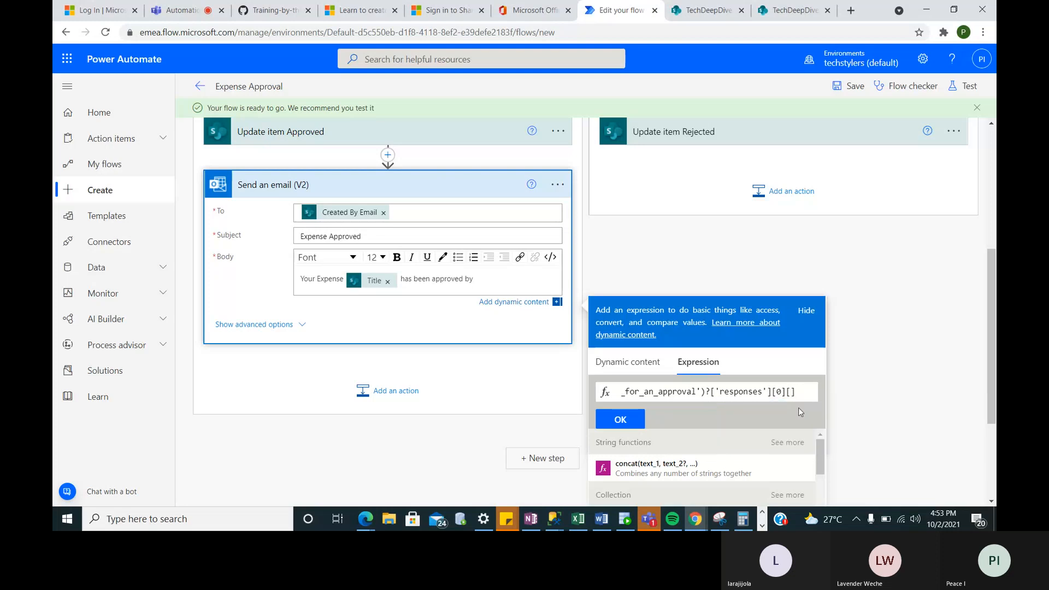
- Append ['responder']['displayname'] and insert the expression after 'approved by' in the body
type("'responder")
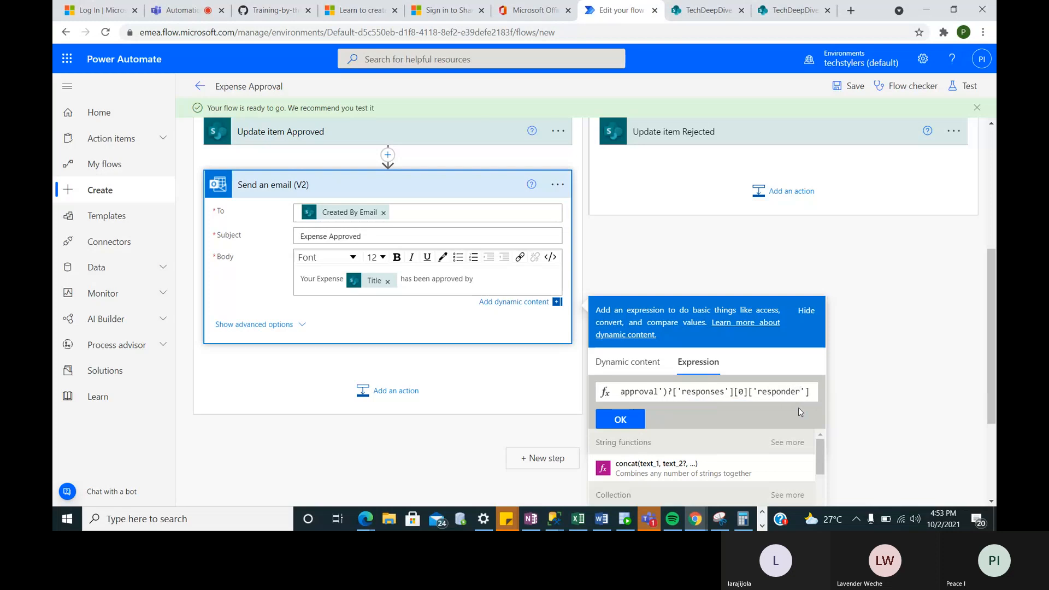
type("'][]")
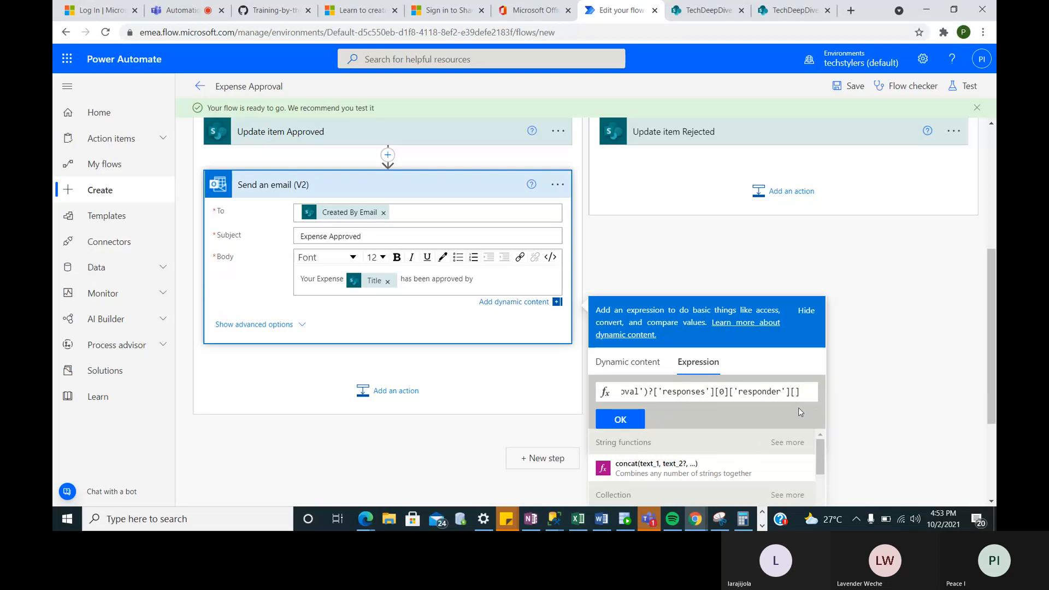
type("'")
type("dis")
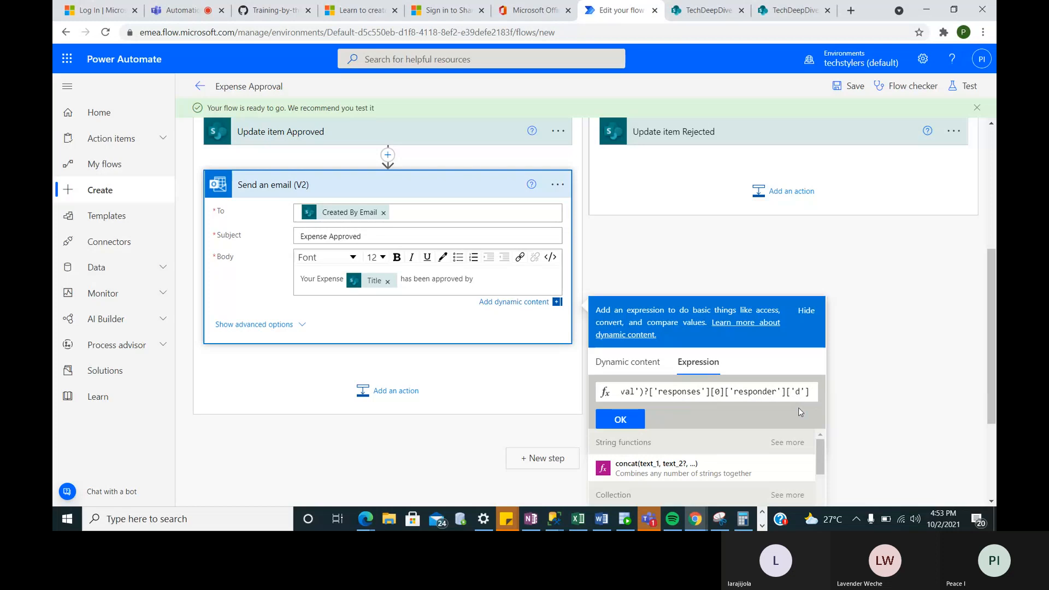
type("play")
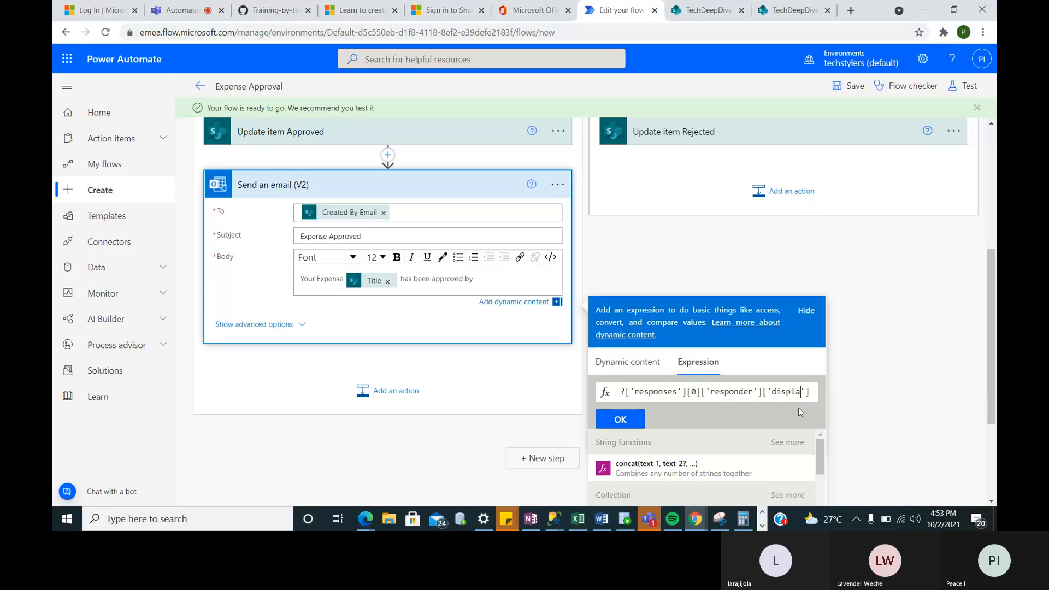
type("name")
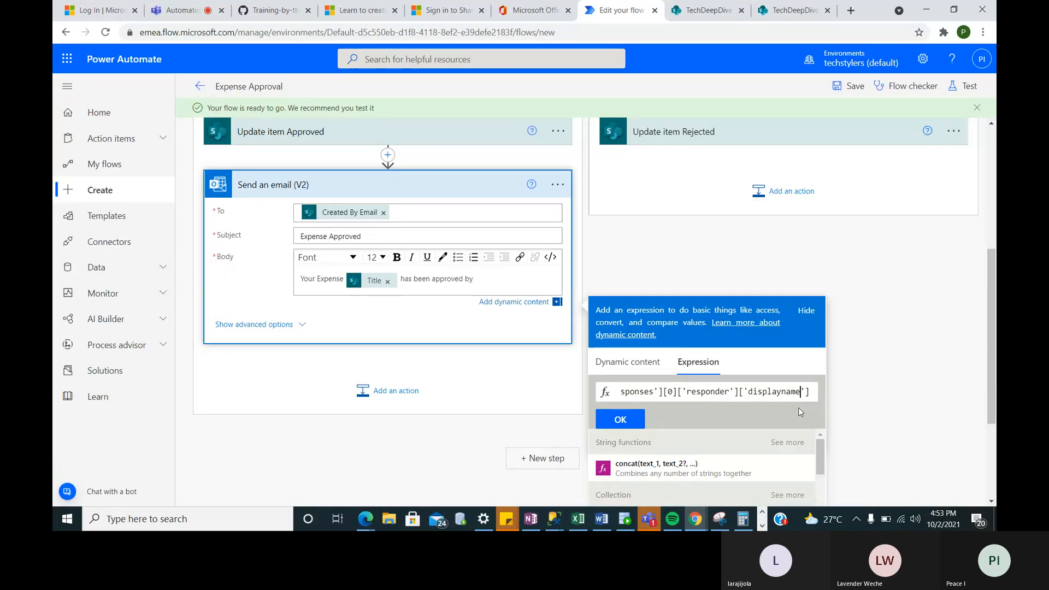
key("Left")
key("Left")
key("Left")
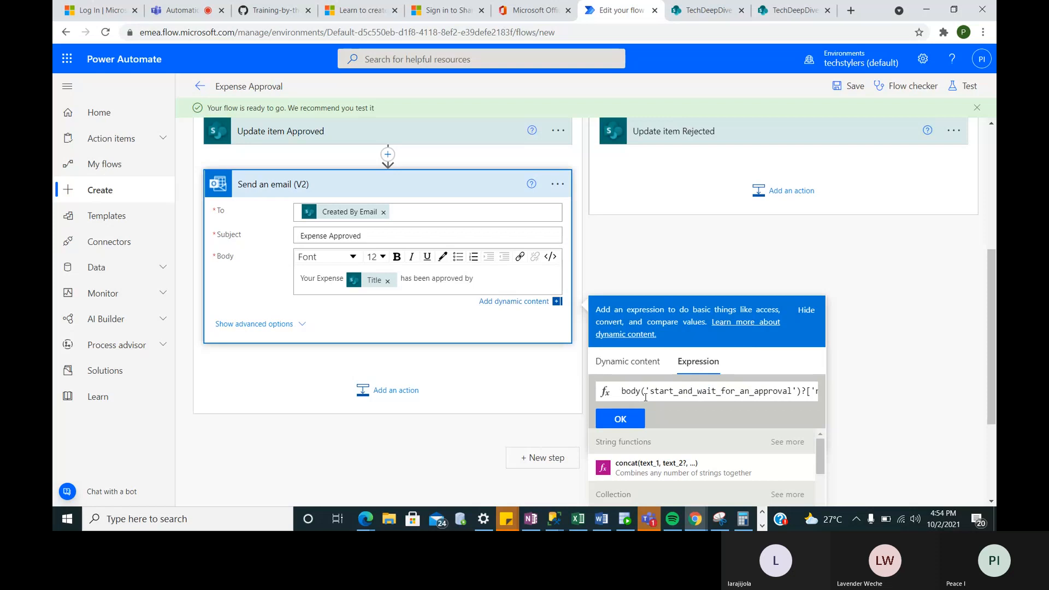
left_click(621, 420)
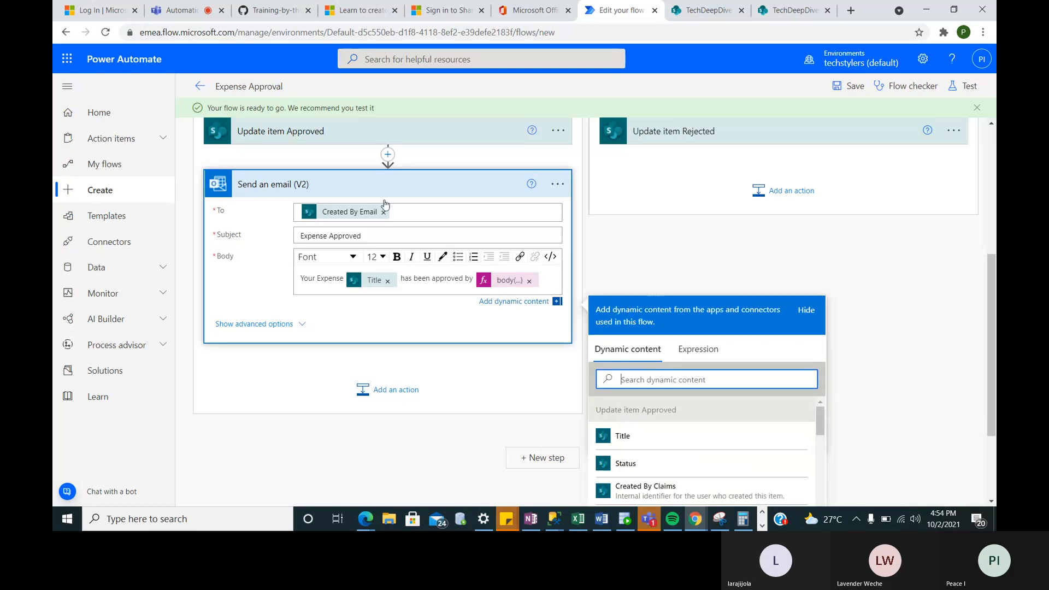
- Add a Control Apply to each loop between Update item Approved and Send an email
scroll(386, 207, "up", 1)
scroll(386, 206, "up", 1)
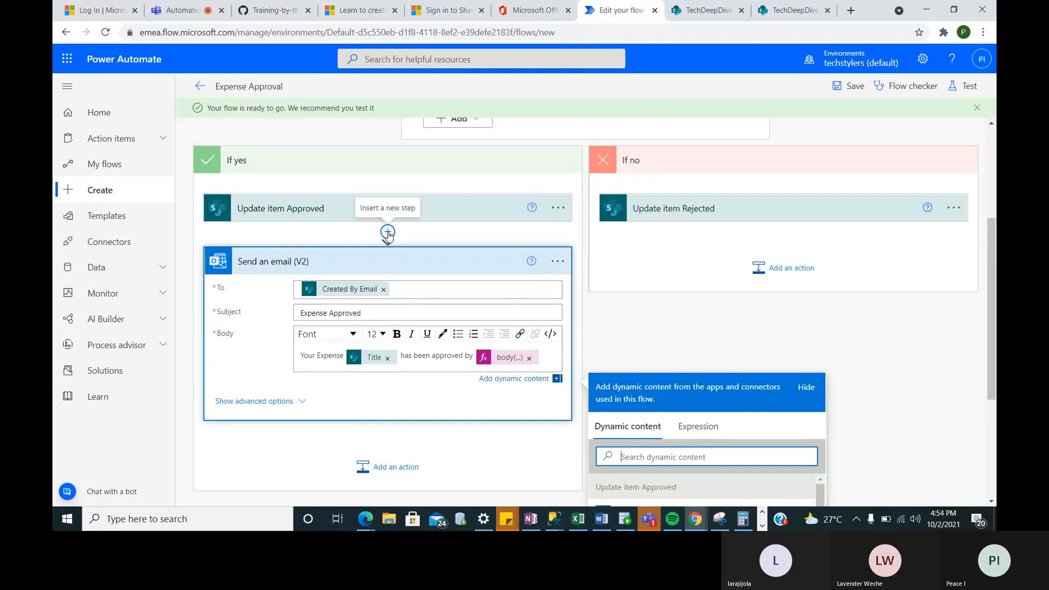
left_click(388, 234)
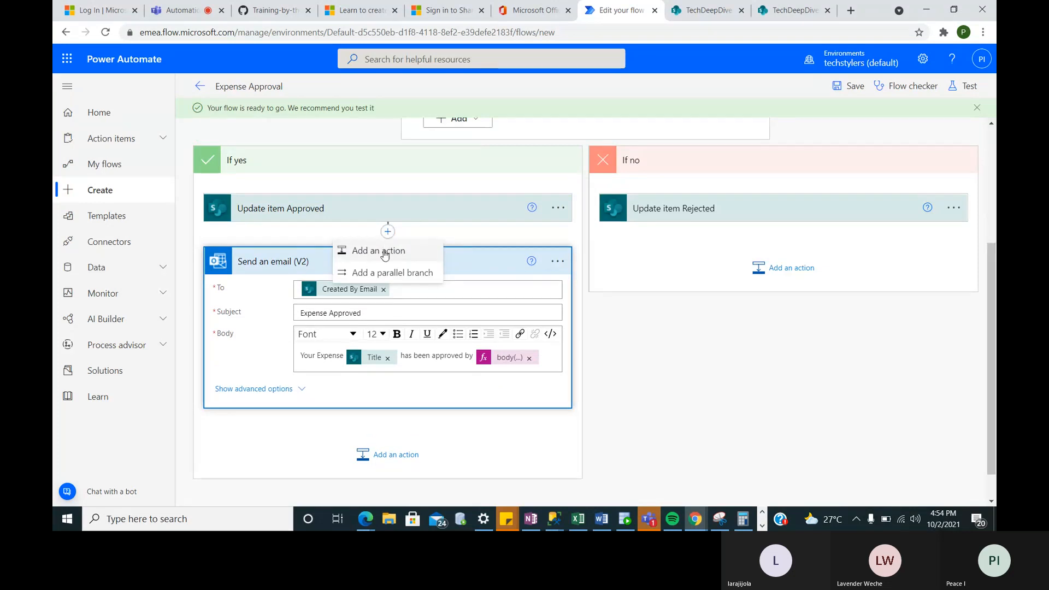
left_click(385, 252)
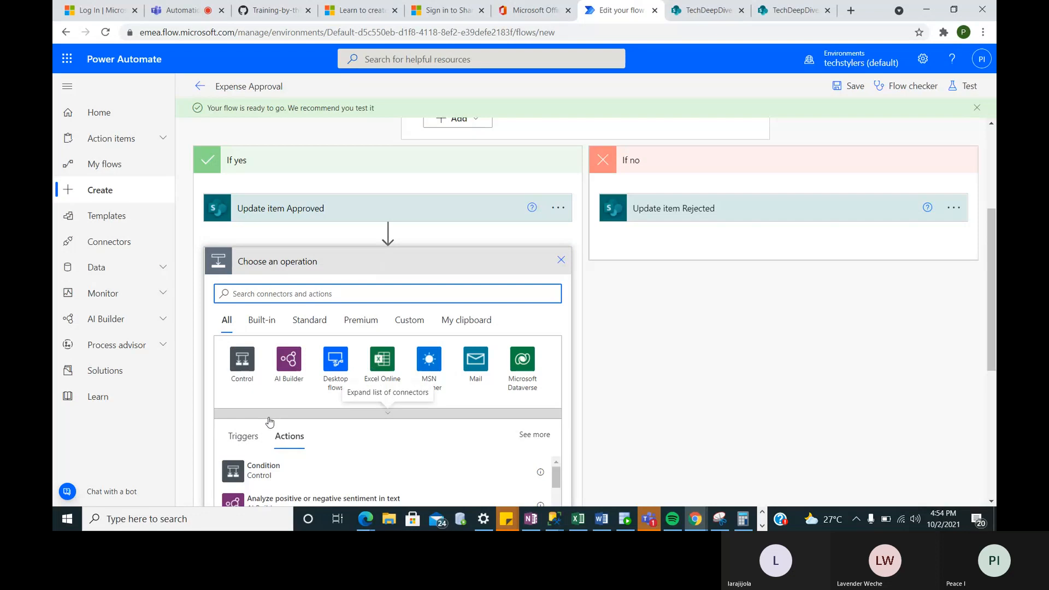
scroll(270, 421, "down", 2)
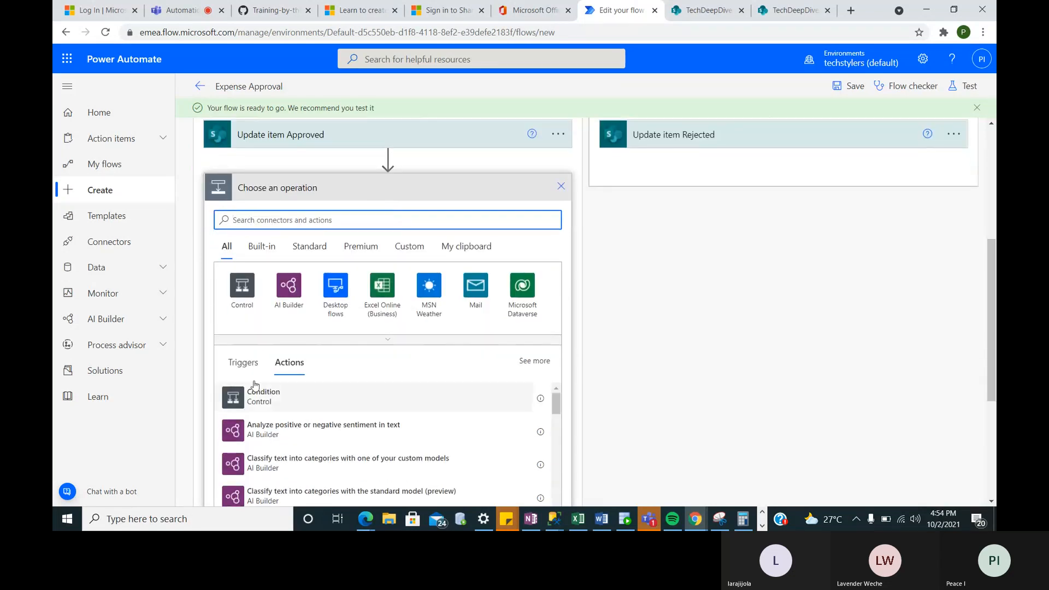
left_click(242, 288)
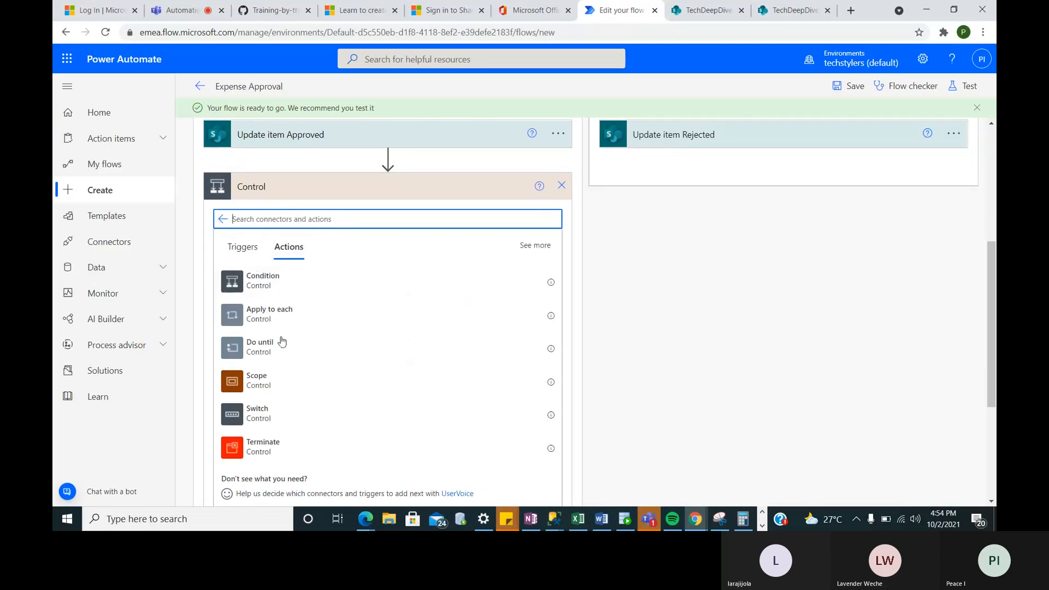
left_click(256, 314)
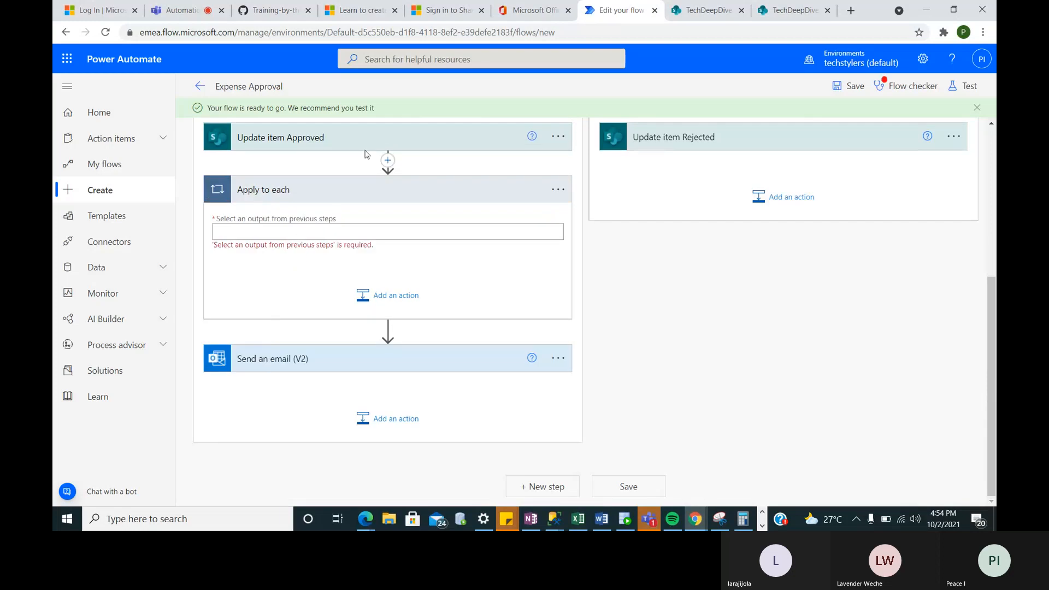
- Set the Apply to each loop to iterate over Outcome and begin adding an action inside it
left_click(310, 236)
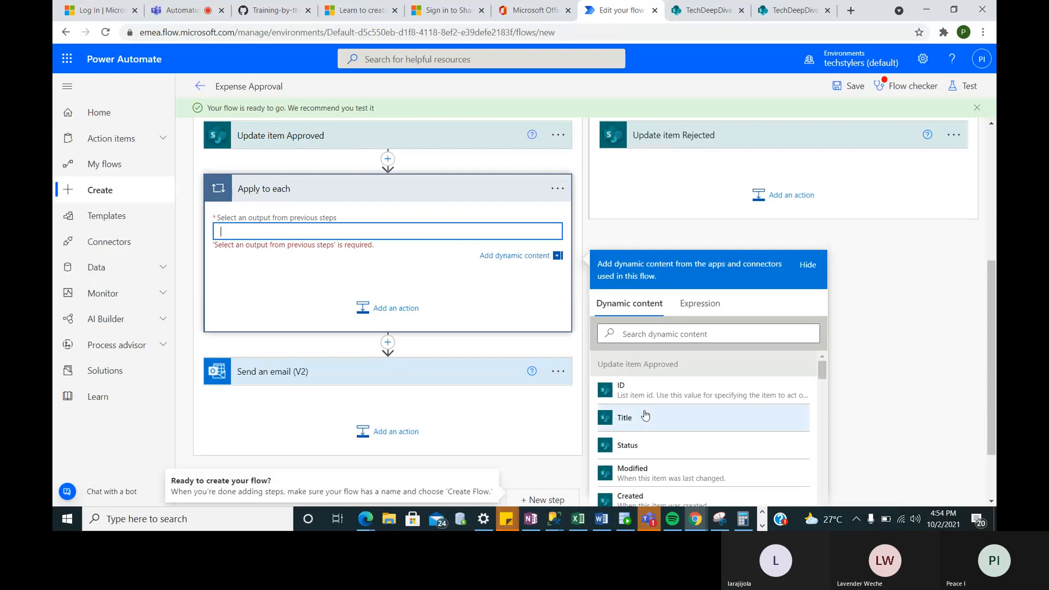
scroll(645, 414, "down", 10)
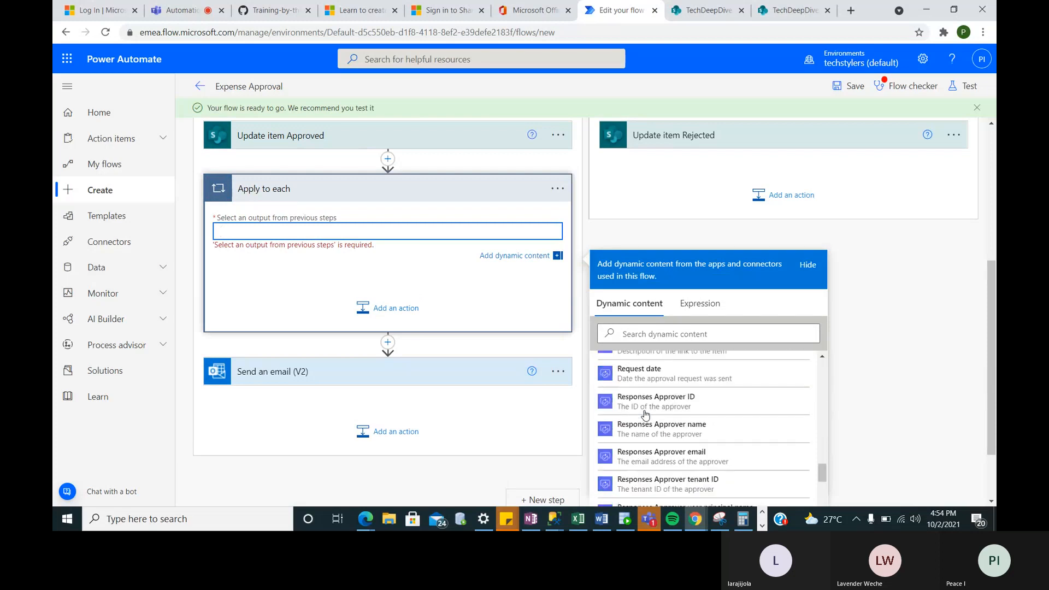
scroll(644, 414, "down", 2)
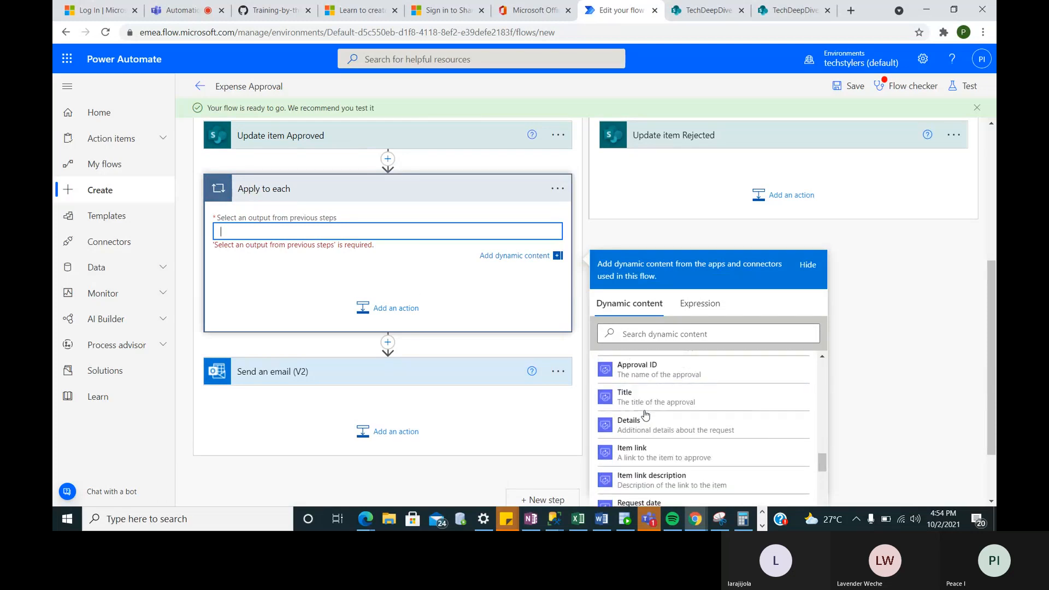
scroll(645, 415, "up", 3)
scroll(645, 415, "down", 1)
left_click(645, 415)
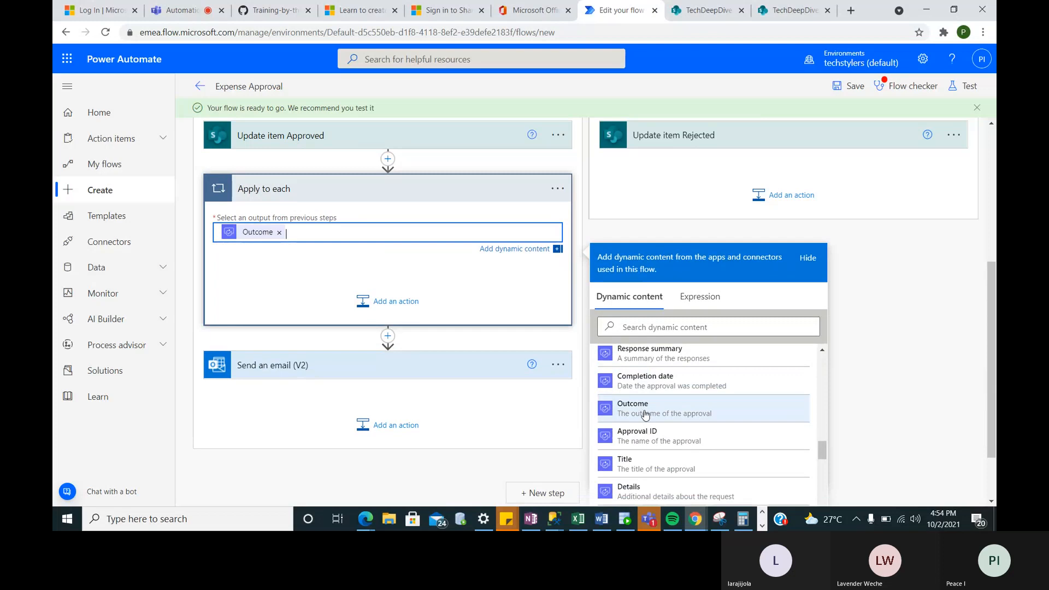
left_click(383, 301)
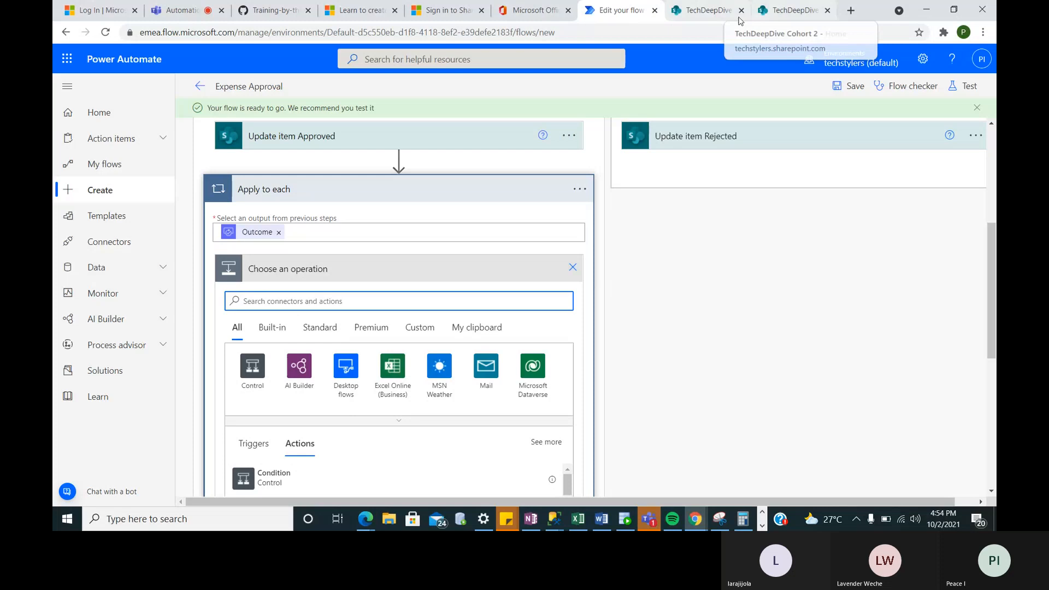
left_click(716, 14)
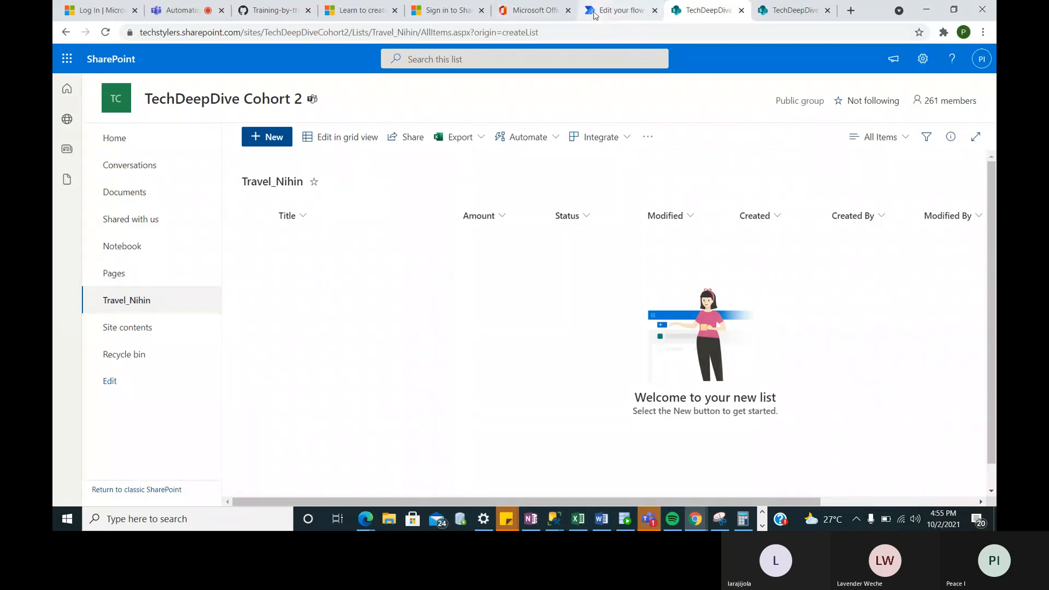
- Back in the flow editor, remove the Outcome token from the loop's input
left_click(594, 14)
left_click(279, 232)
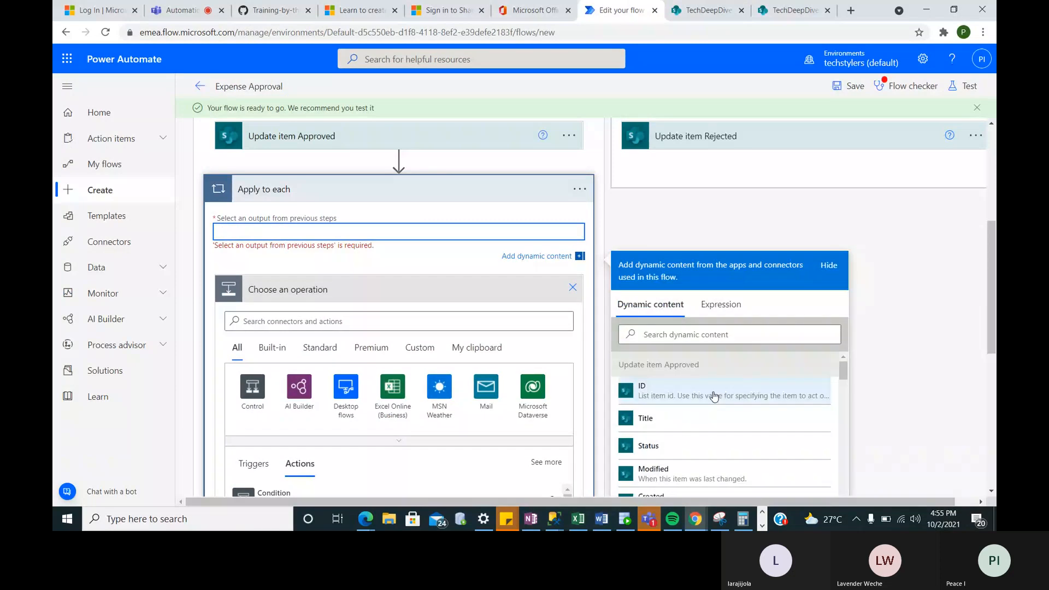
- Loop over the item ID and add an Office 365 Outlook Send an email (V2) action inside
left_click(652, 399)
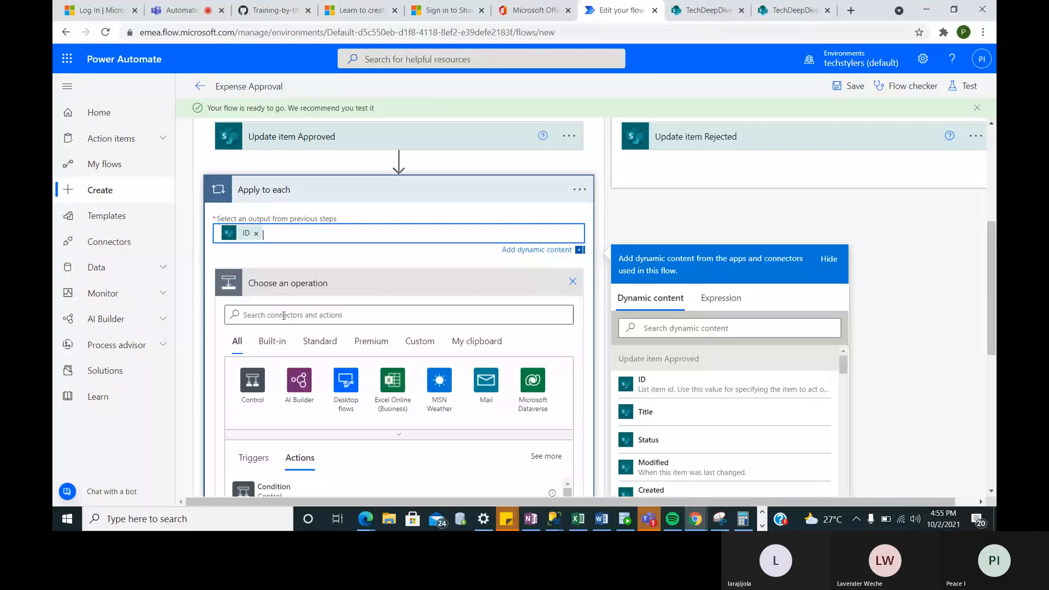
left_click(330, 314)
type("se")
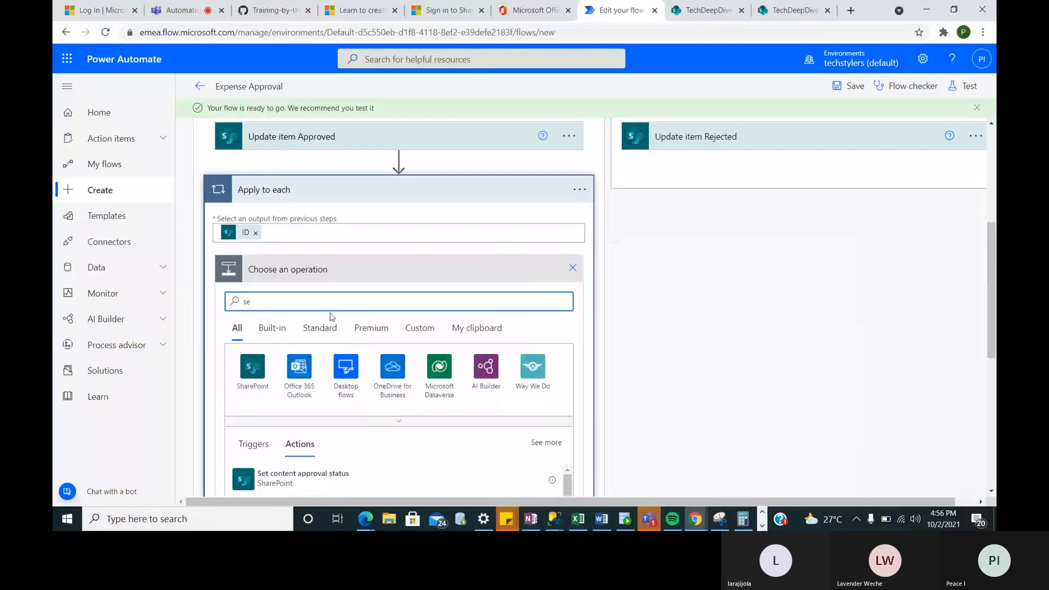
left_click(301, 384)
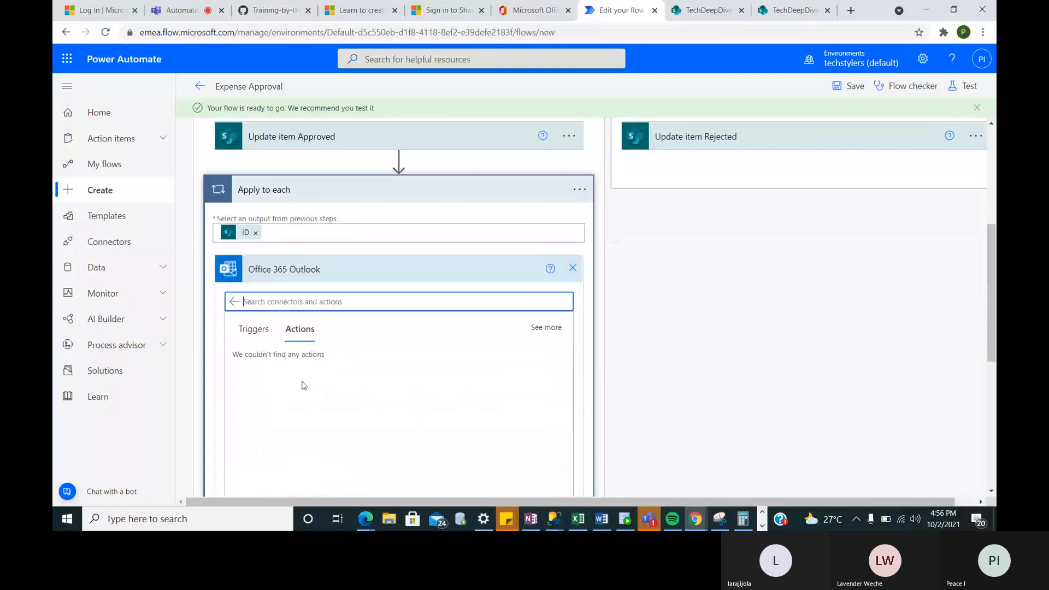
scroll(300, 377, "down", 2)
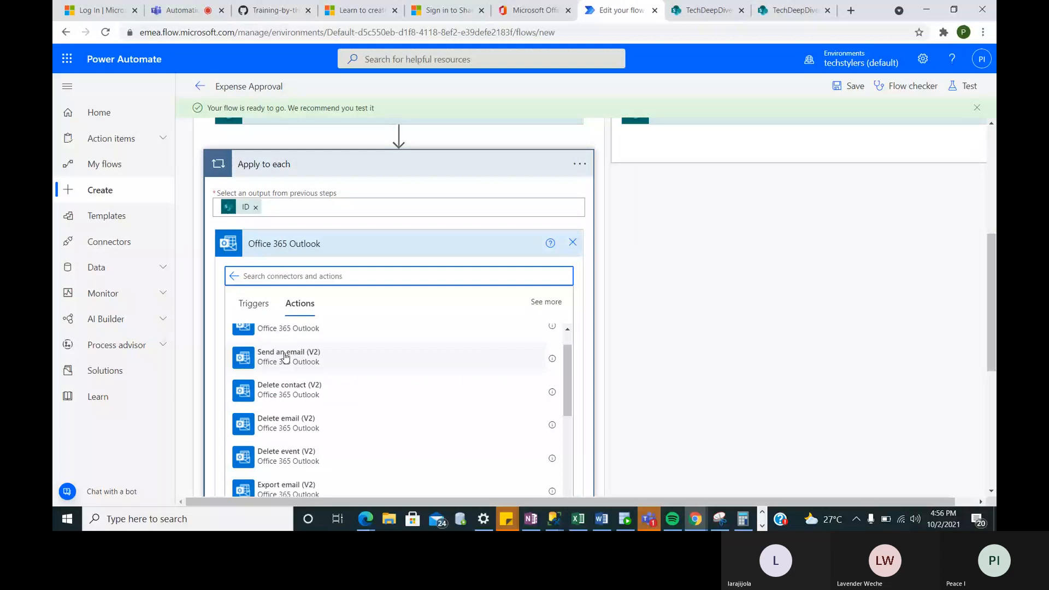
left_click(285, 356)
left_click(338, 294)
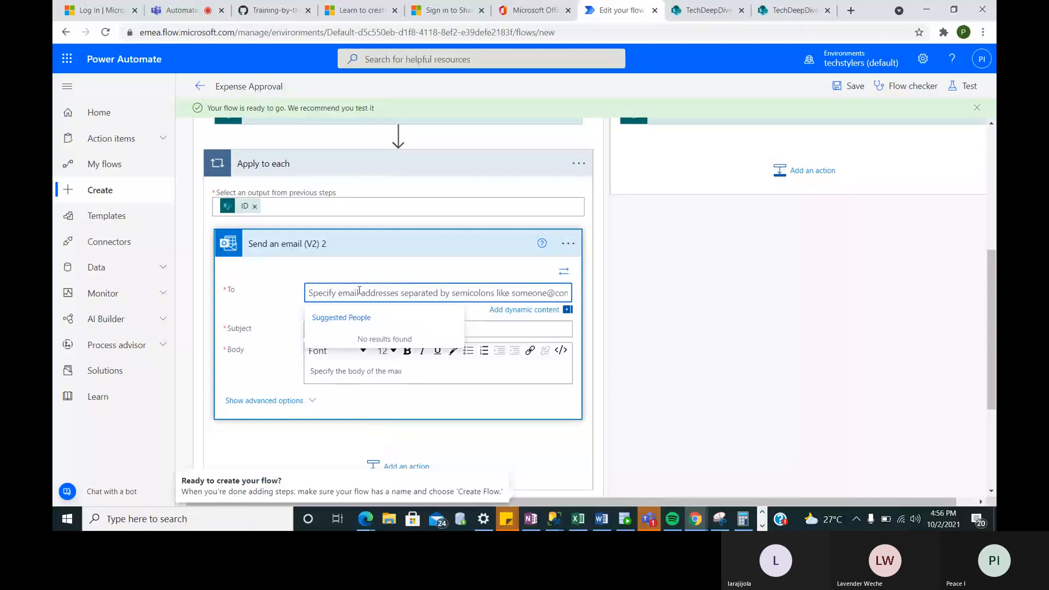
- Choose the matching person as recipient and set the subject to 'test'
type("pe")
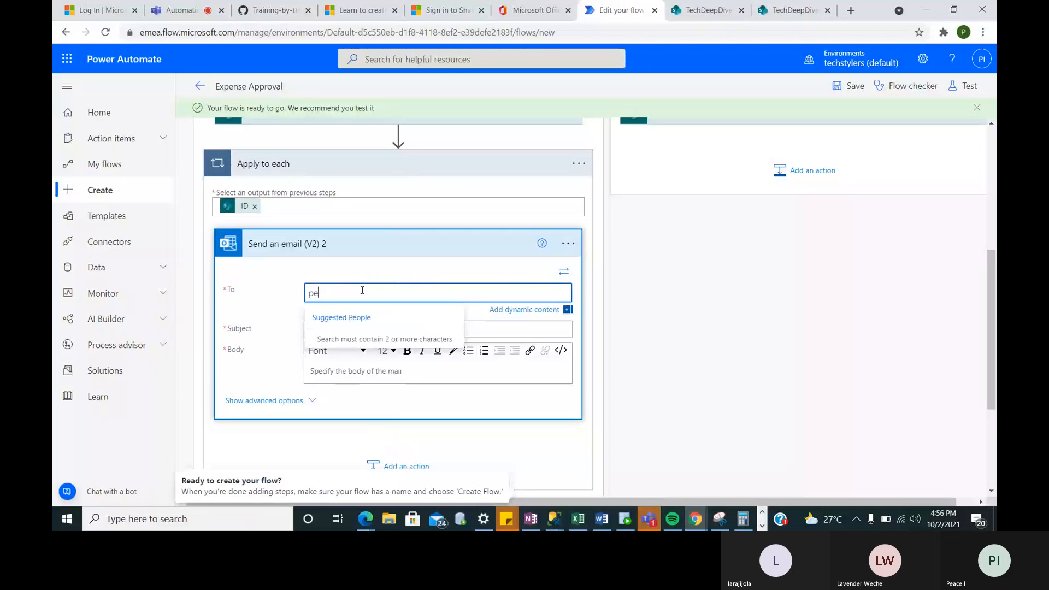
type("ace I")
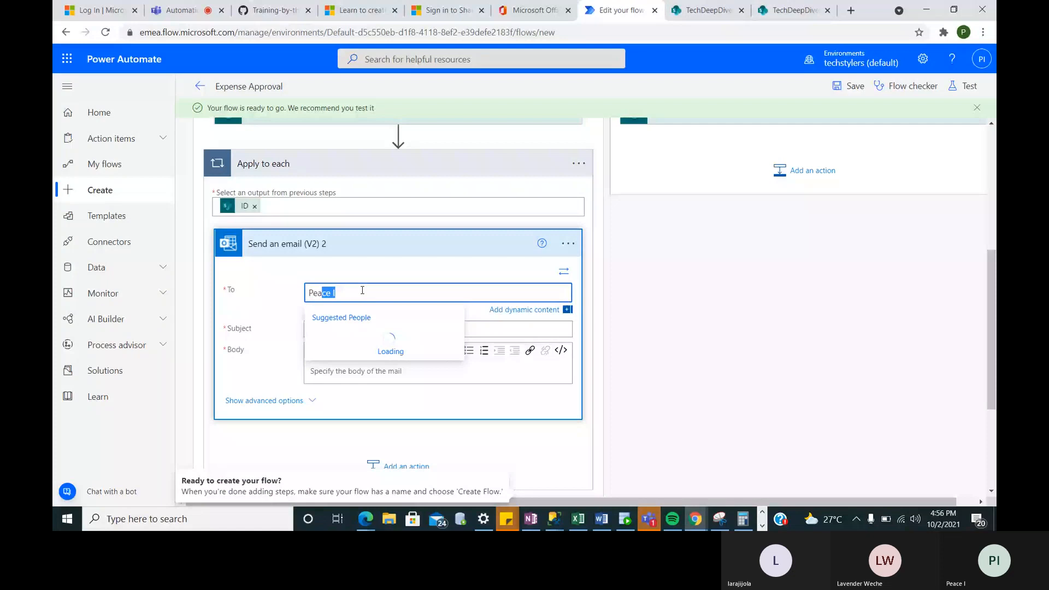
left_click(331, 335)
left_click(331, 335)
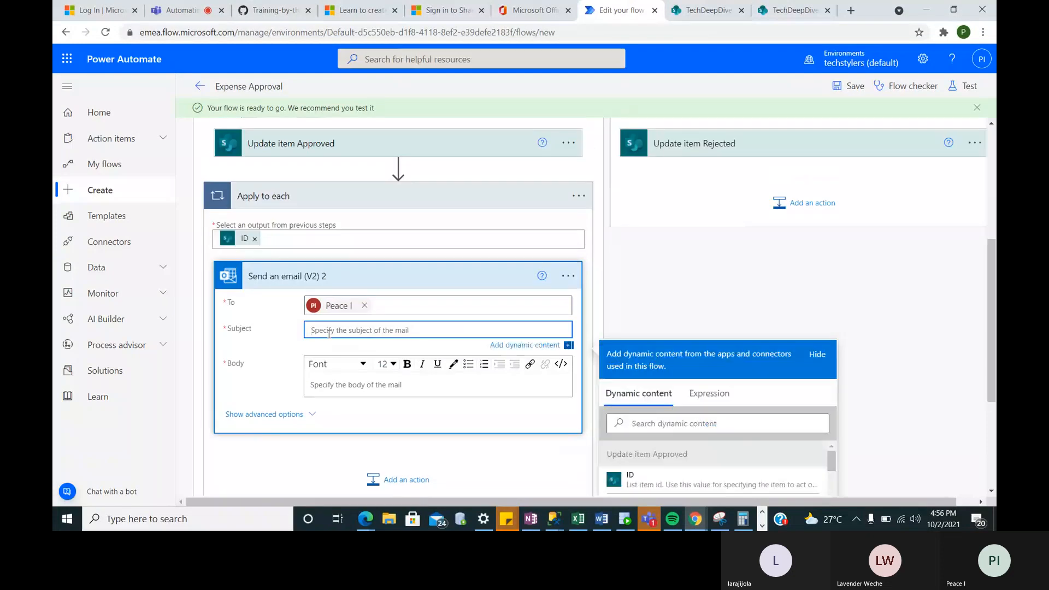
type("twest")
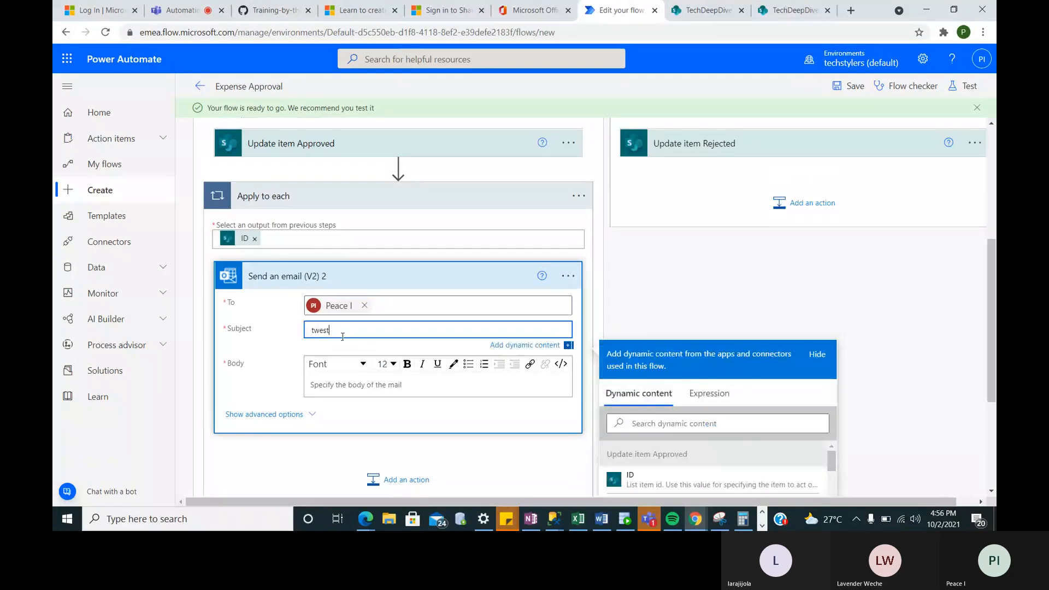
left_click(318, 312)
key("BackSpace")
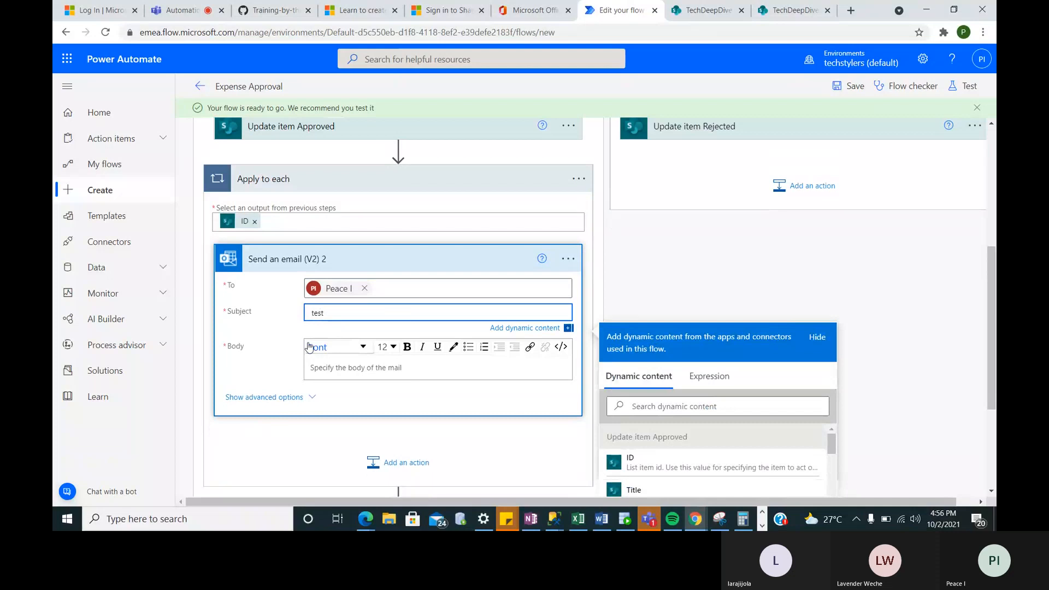
- Insert the item's Title and Status tokens into the email body
left_click(329, 366)
scroll(329, 364, "down", 2)
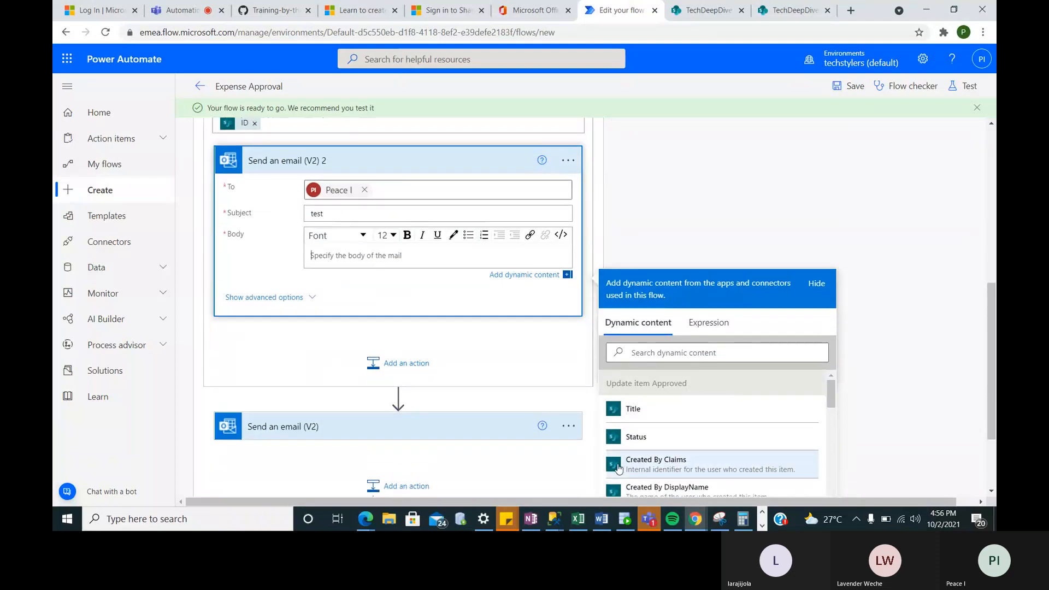
scroll(710, 448, "down", 5)
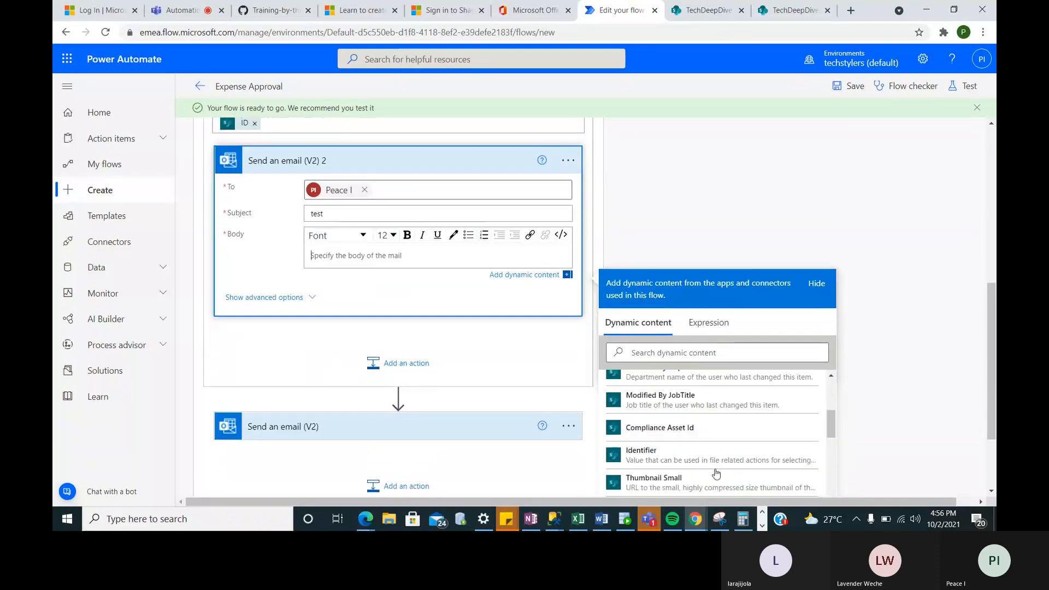
scroll(716, 473, "down", 3)
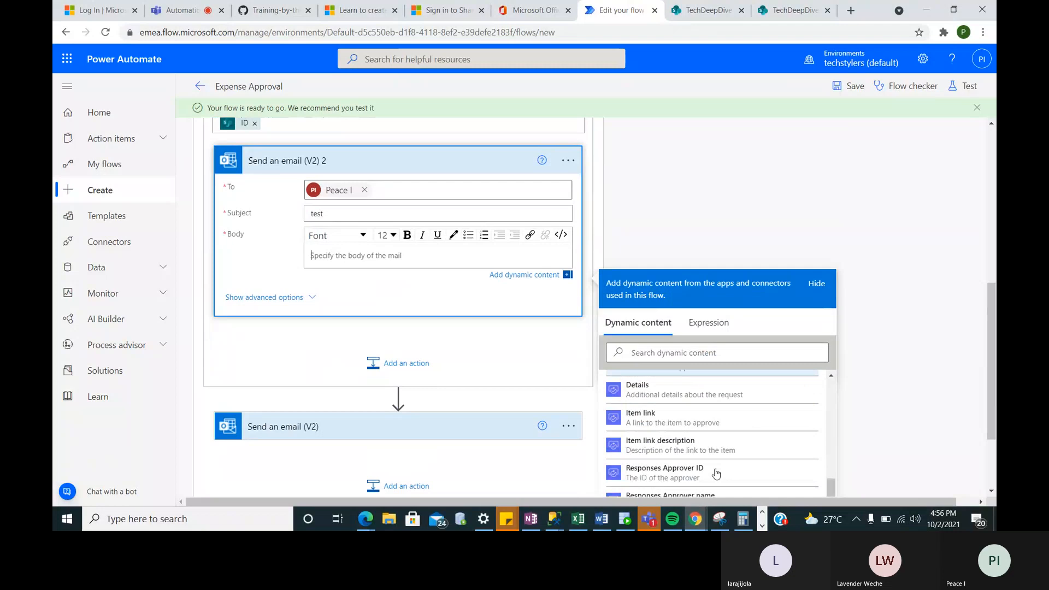
scroll(717, 473, "up", 6)
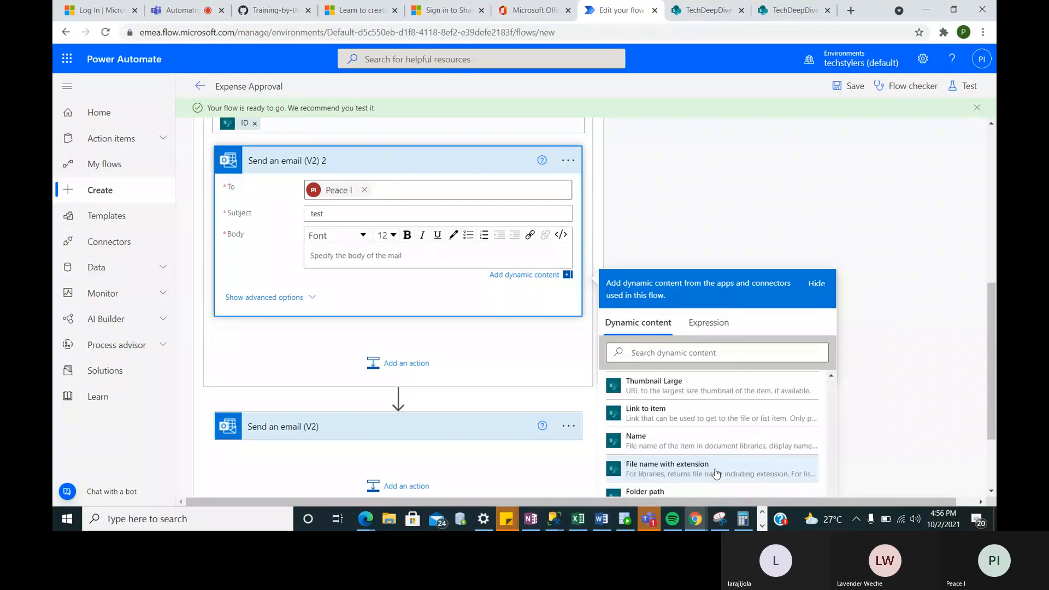
scroll(716, 473, "up", 3)
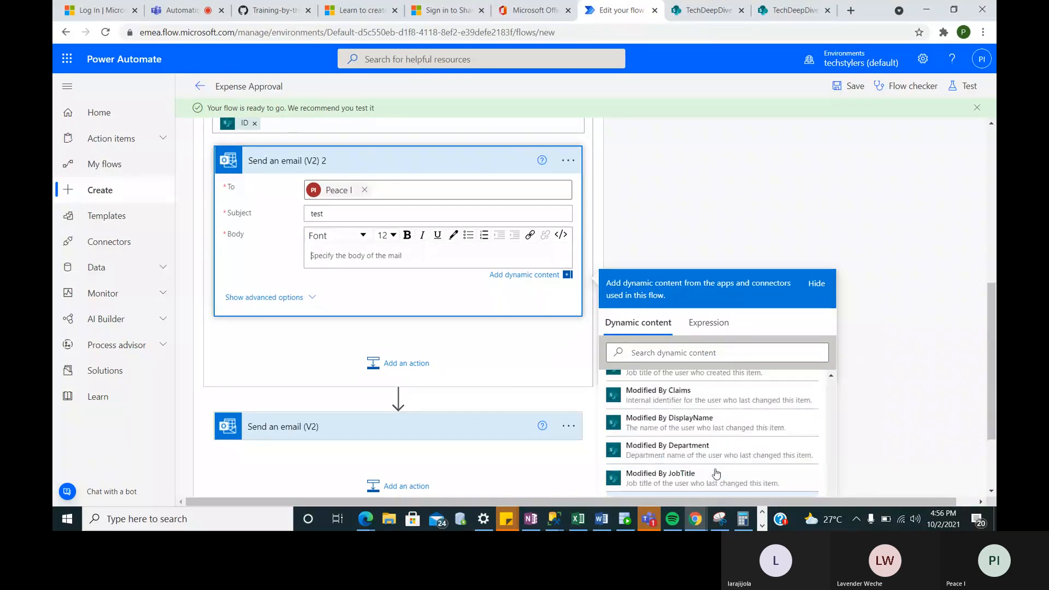
scroll(716, 473, "up", 1)
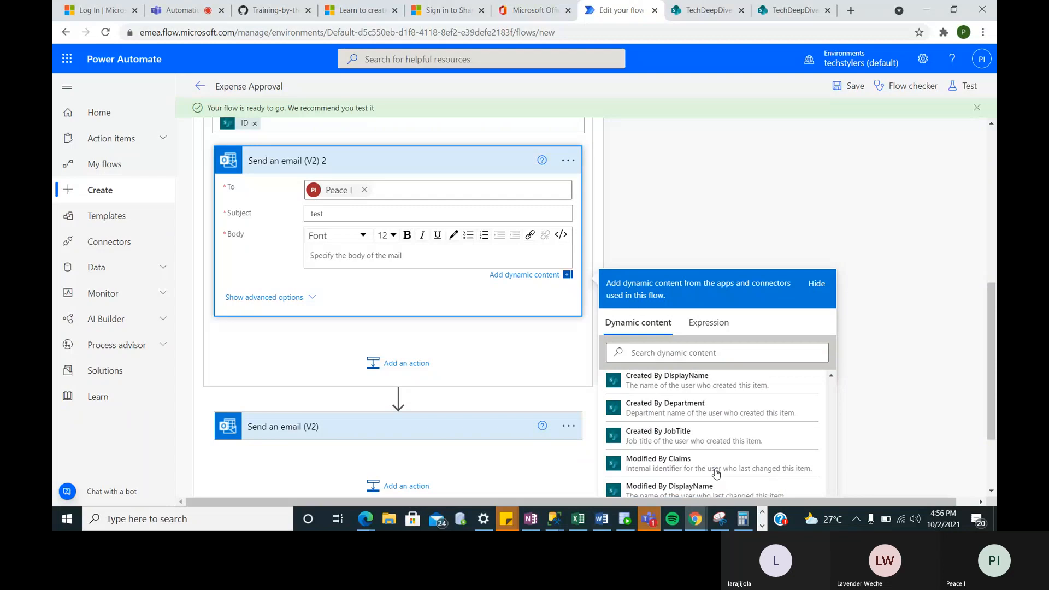
scroll(655, 427, "up", 2)
left_click(655, 427)
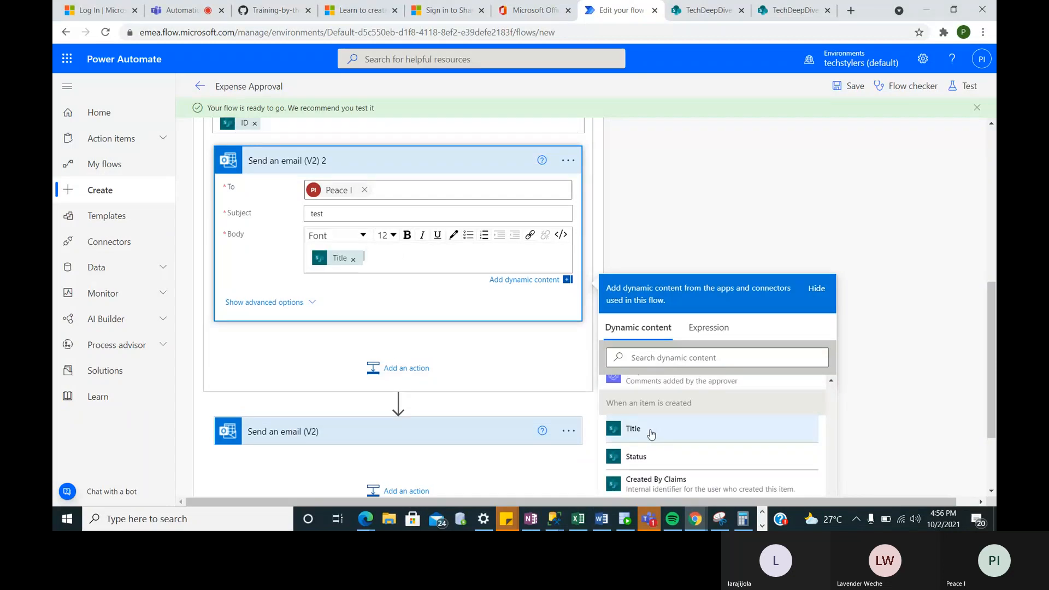
left_click(644, 459)
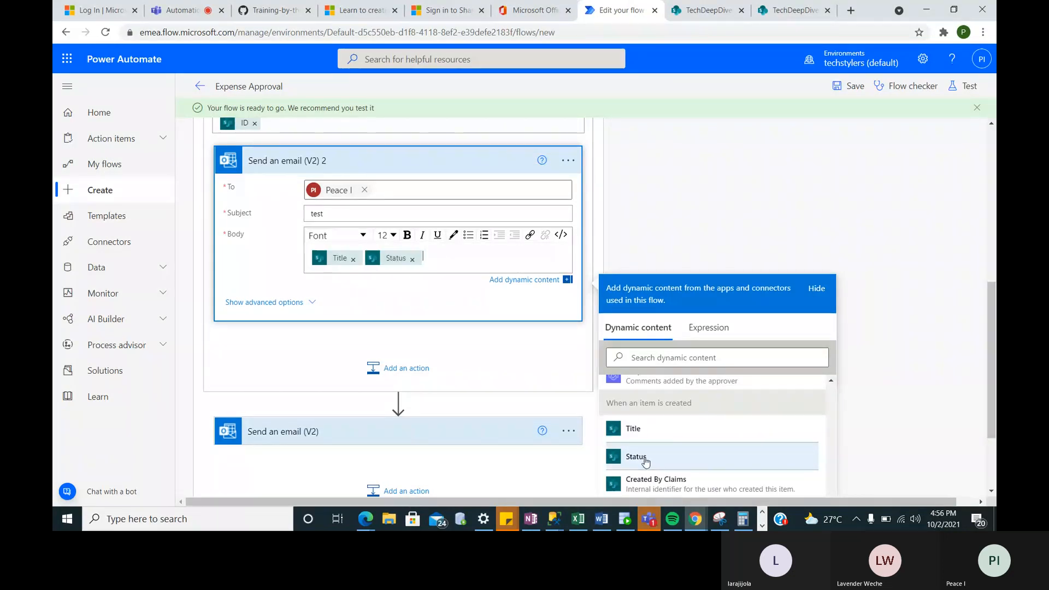
- Find the Amount field in dynamic content and add it to the email body
left_click(628, 358)
type("a")
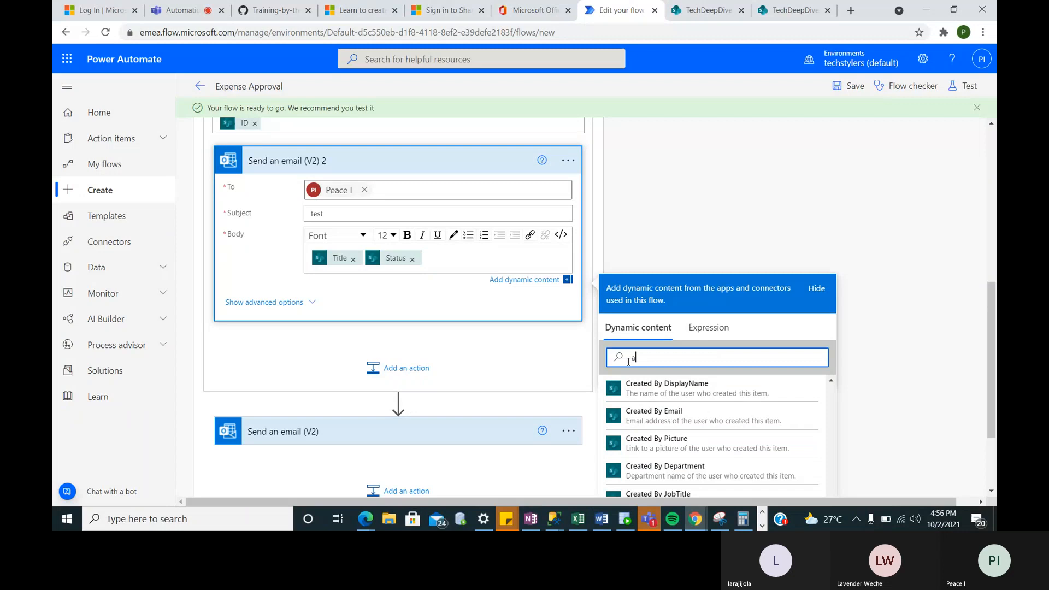
type("mou")
left_click(622, 427)
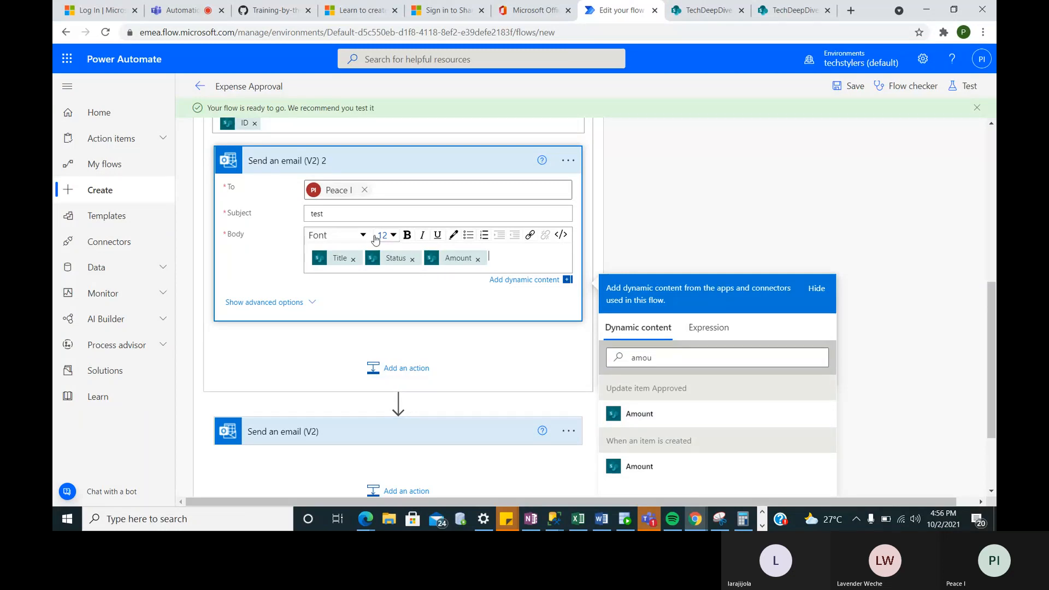
scroll(376, 240, "up", 3)
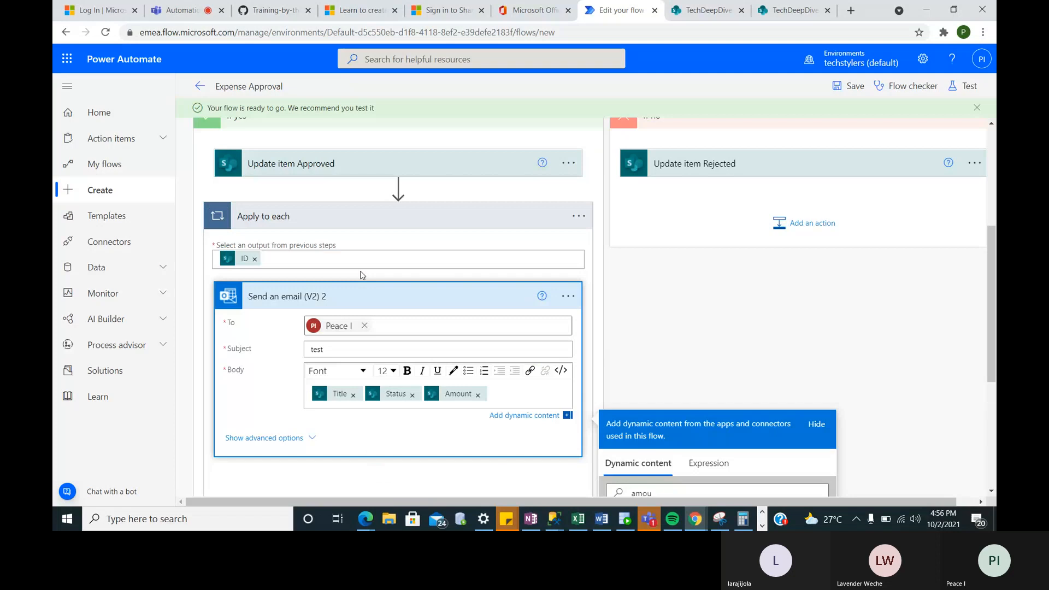
scroll(360, 275, "up", 1)
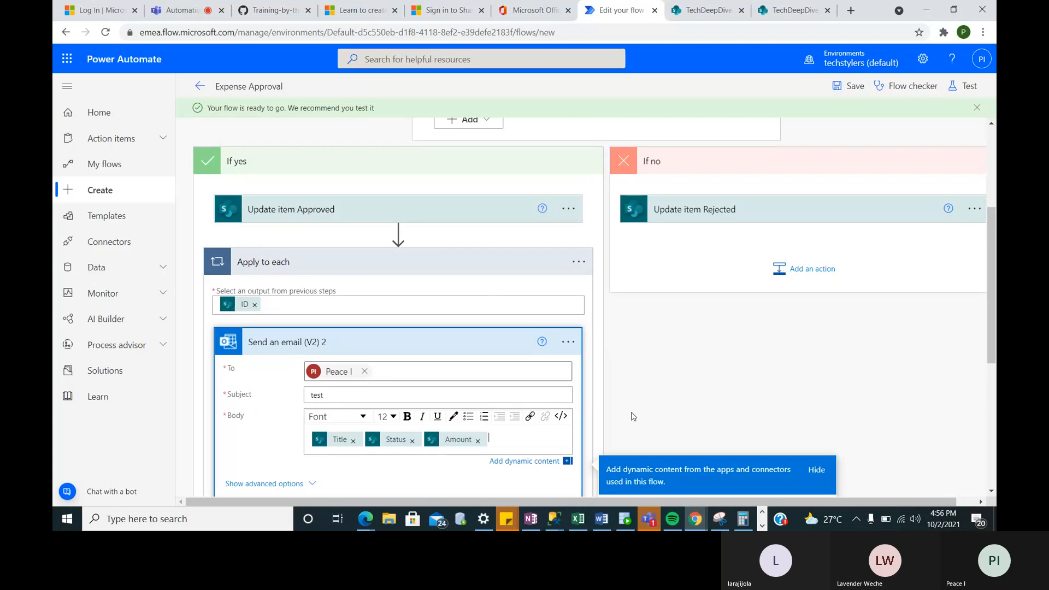
scroll(633, 416, "down", 6)
scroll(633, 416, "down", 1)
left_click(560, 218)
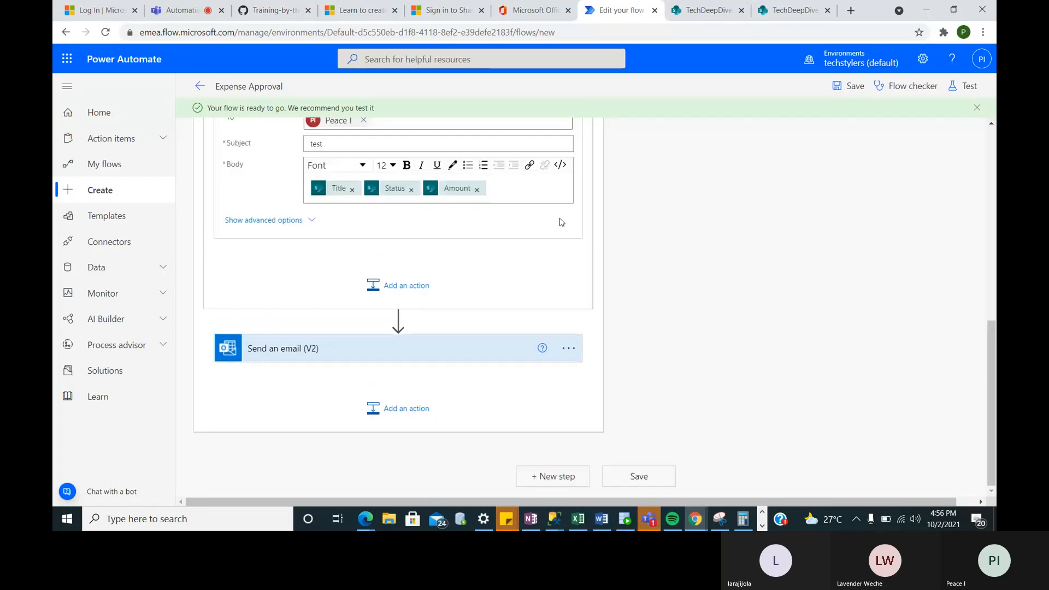
scroll(561, 222, "up", 5)
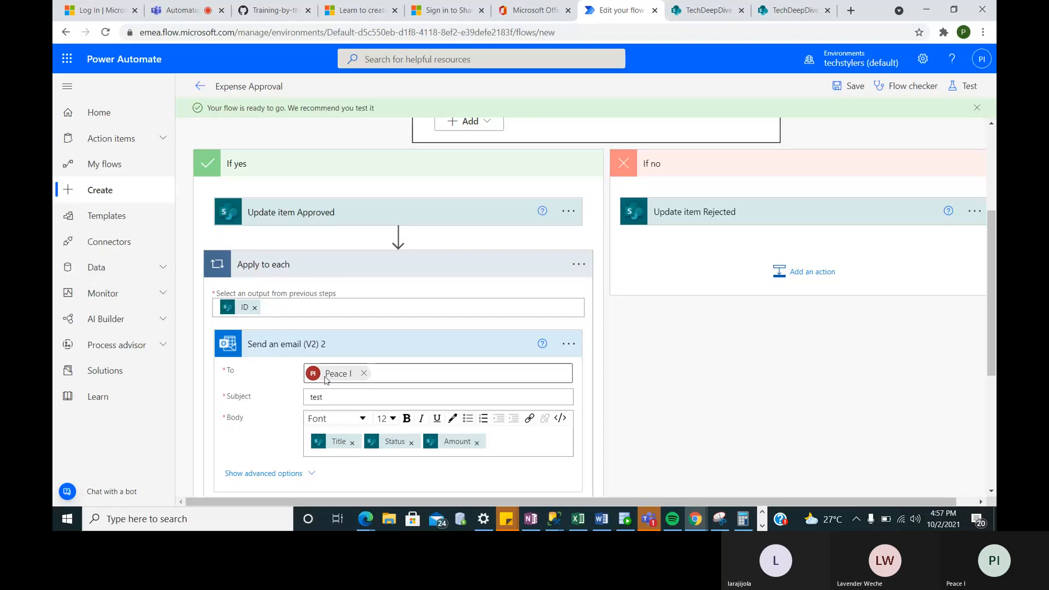
- Scroll through the flow to review the If yes branch's Update item and email loop
scroll(328, 380, "down", 3)
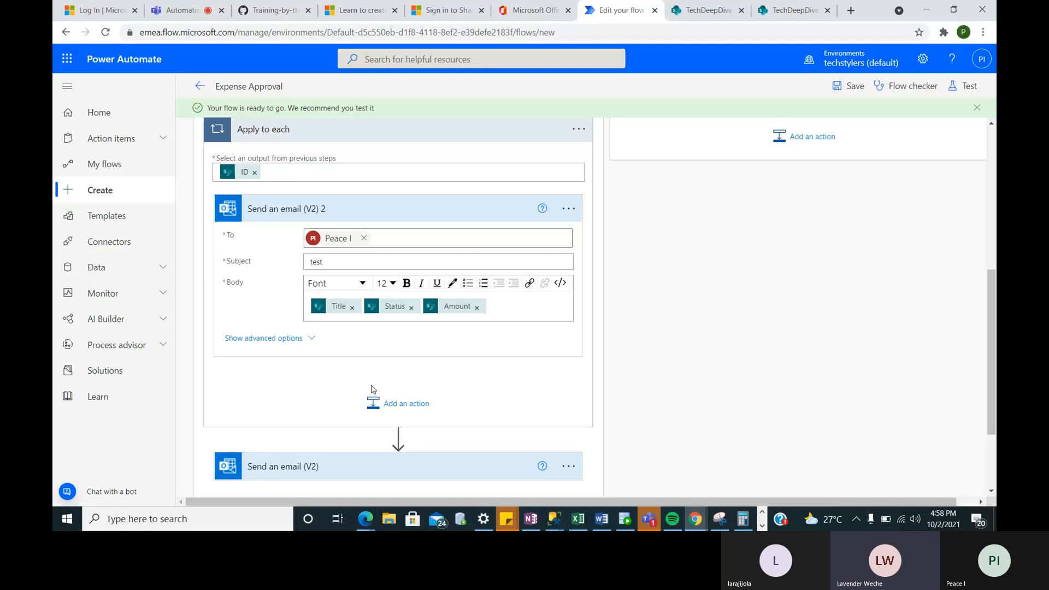
scroll(660, 340, "up", 2)
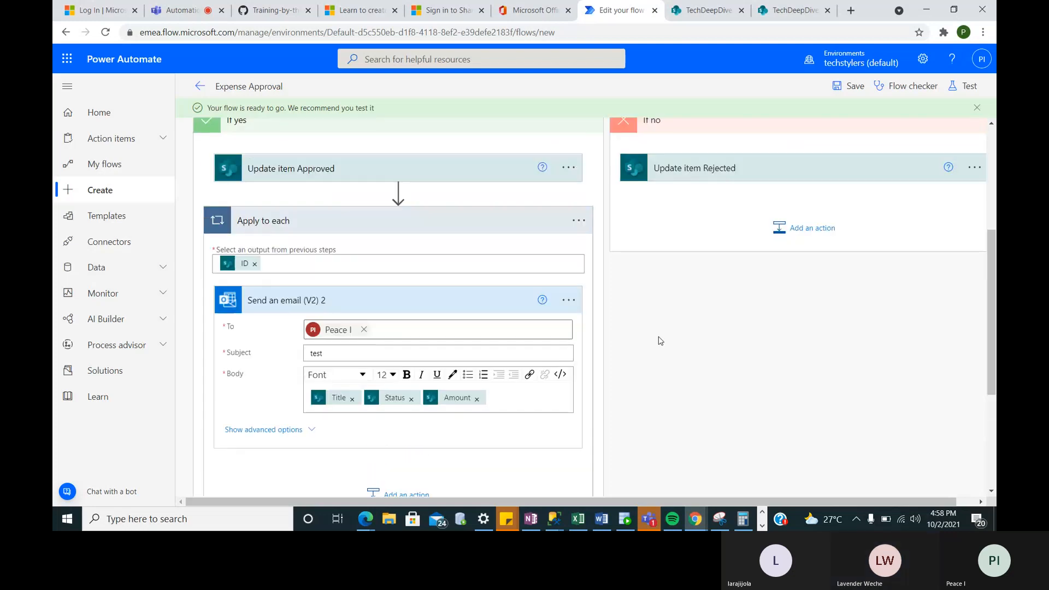
scroll(660, 340, "up", 5)
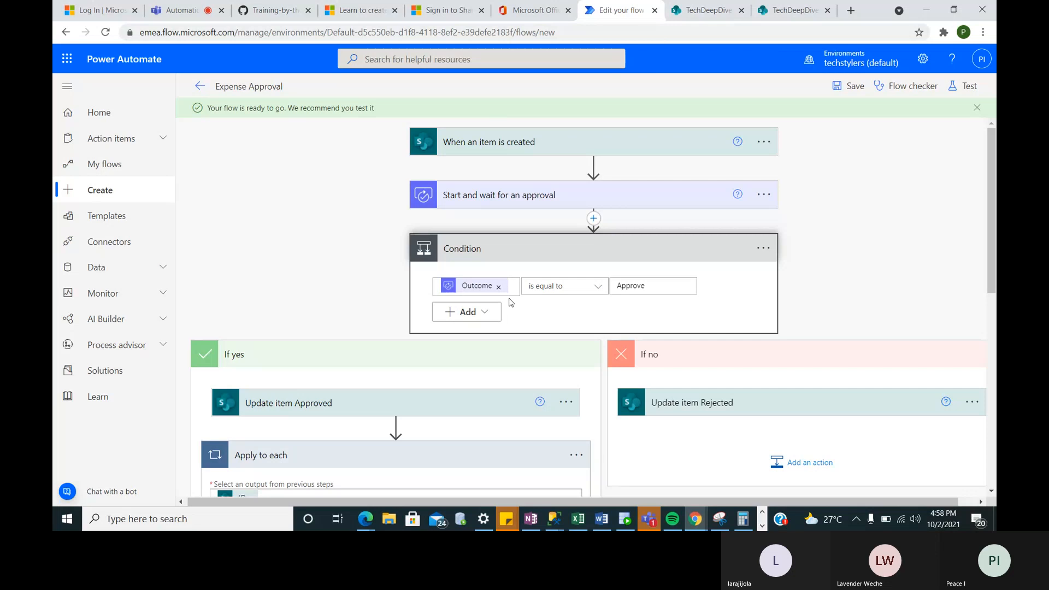
scroll(511, 302, "down", 2)
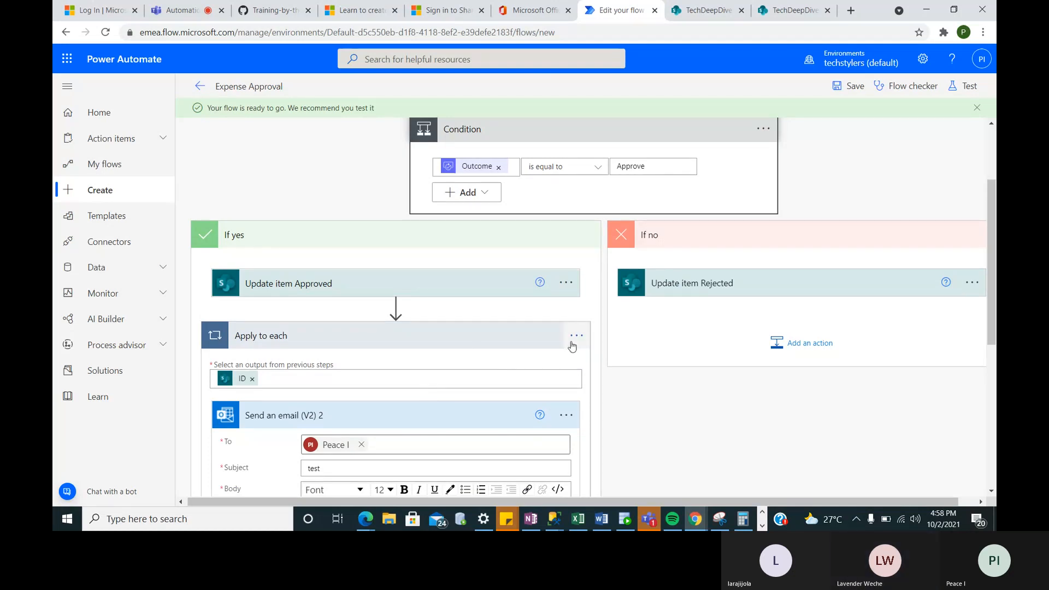
scroll(464, 351, "up", 2)
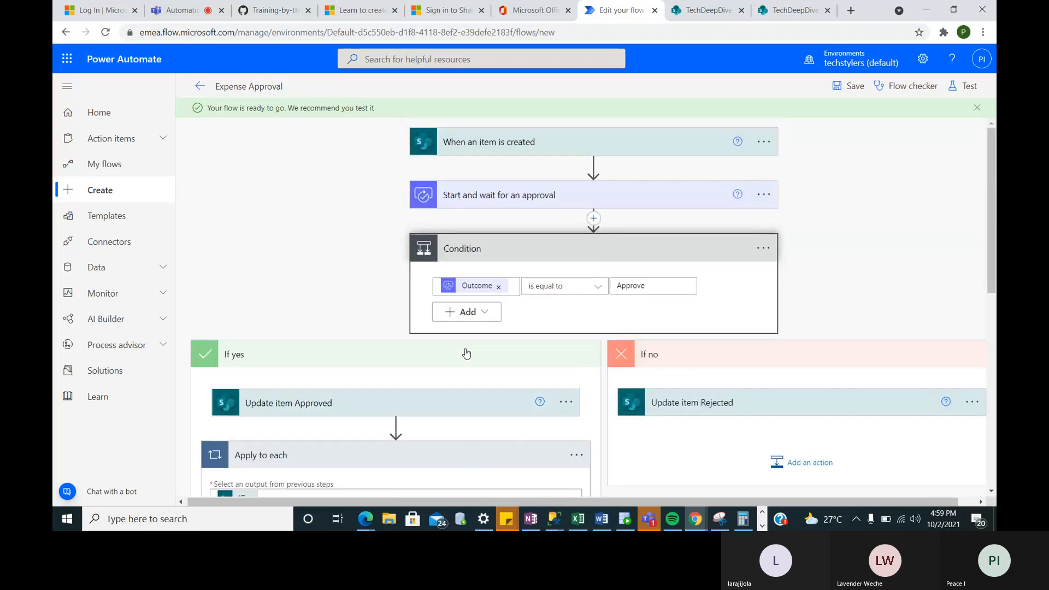
scroll(464, 356, "down", 3)
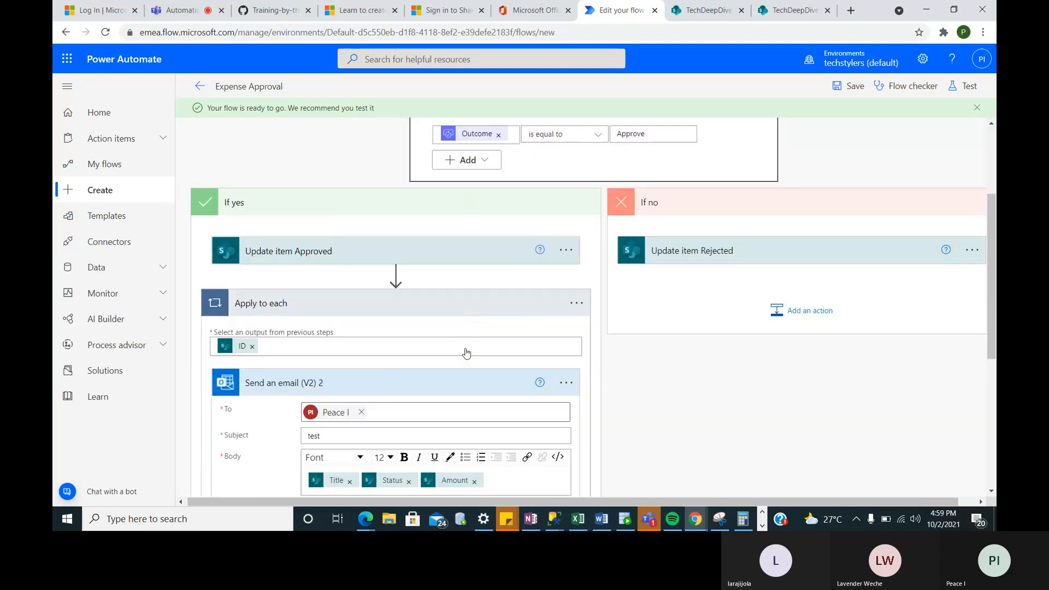
- Try dragging the collapsed Apply to each loop above the Condition and dismiss the refusal
left_click(366, 310)
left_click_drag(362, 304, 607, 162)
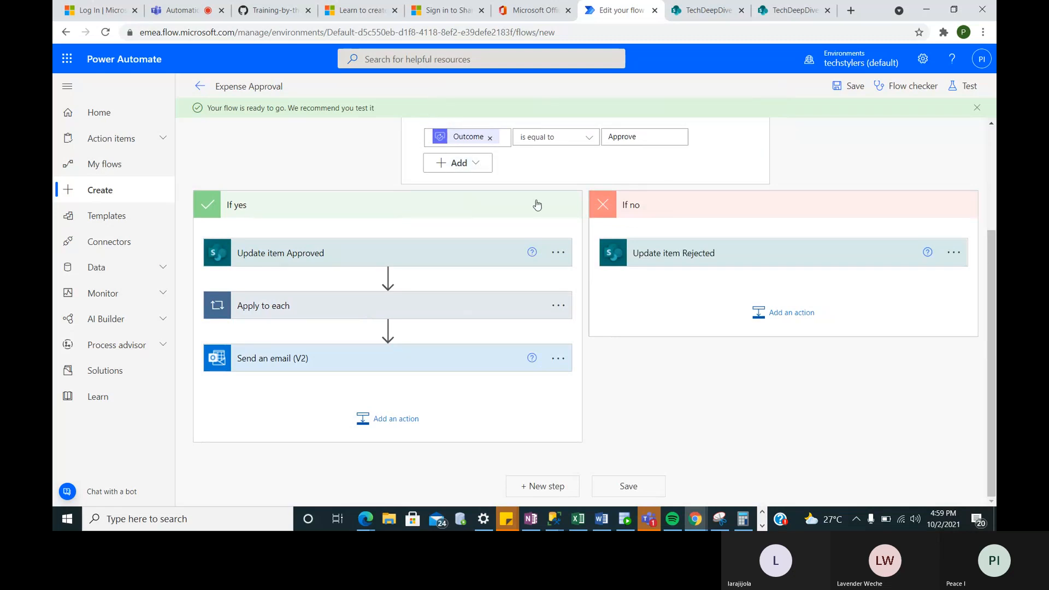
scroll(532, 205, "up", 3)
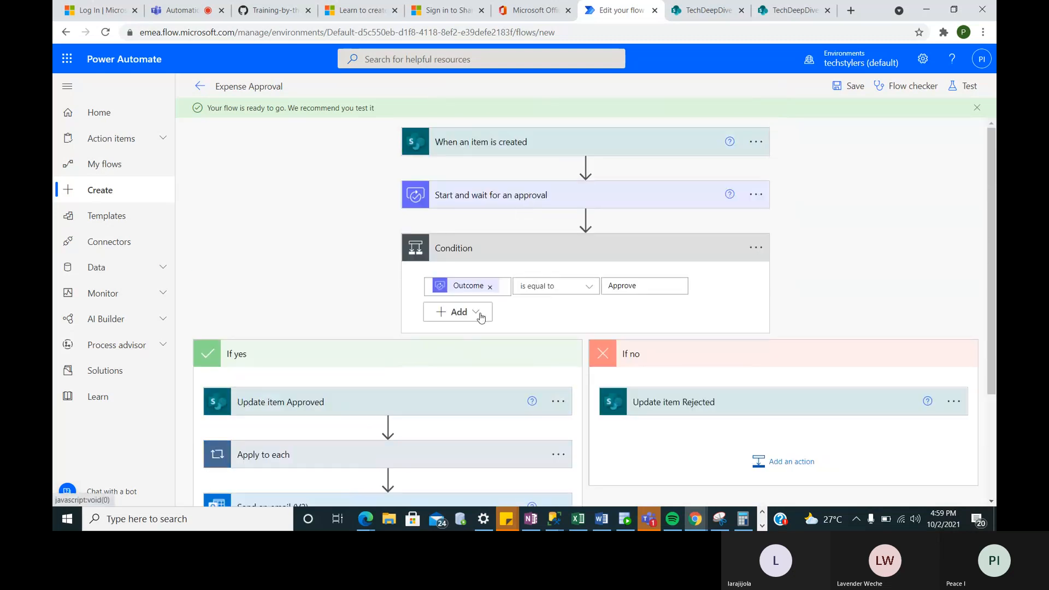
left_click_drag(415, 463, 584, 220)
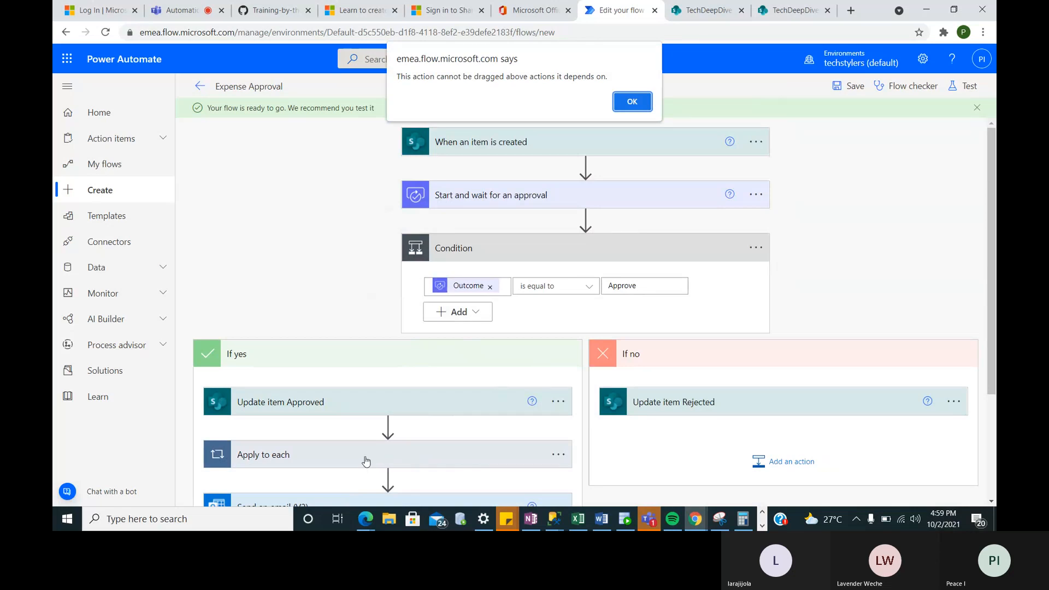
left_click(629, 106)
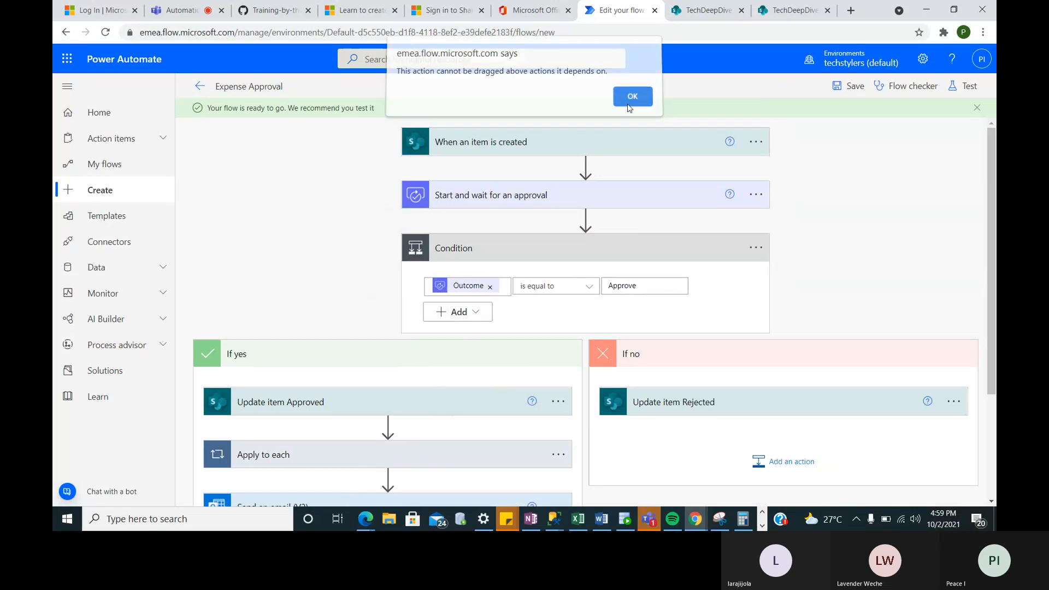
- Copy the Apply to each loop to the clipboard from its options menu
left_click(557, 457)
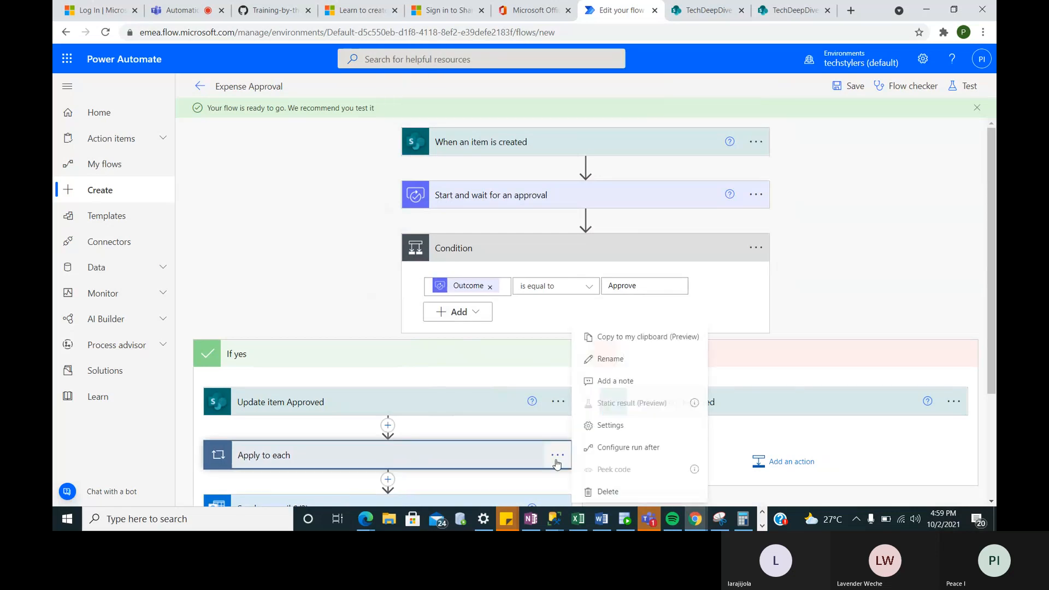
left_click(599, 339)
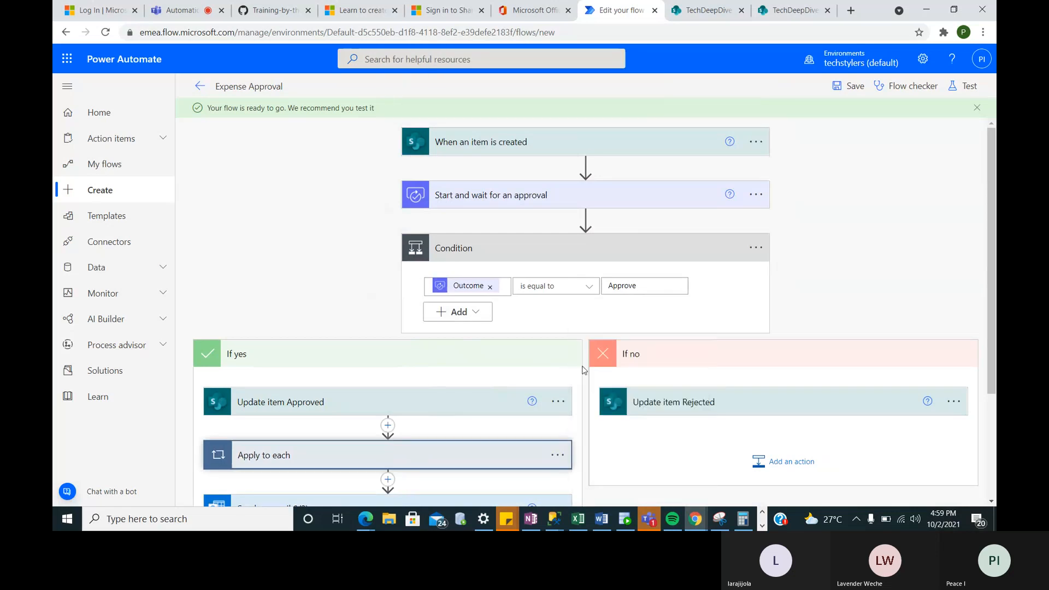
left_click(557, 455)
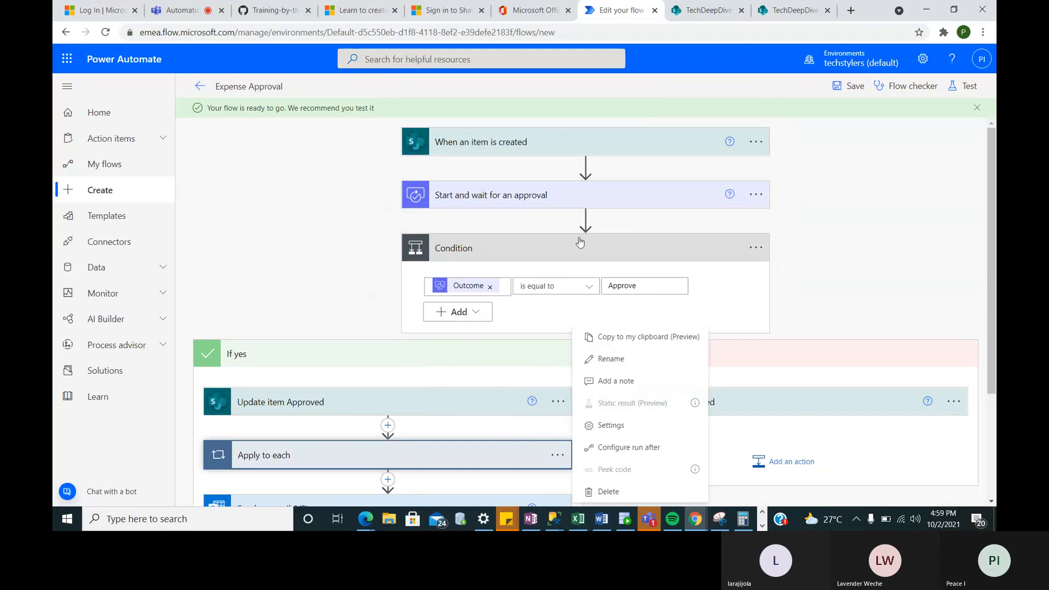
left_click(585, 218)
left_click(586, 218)
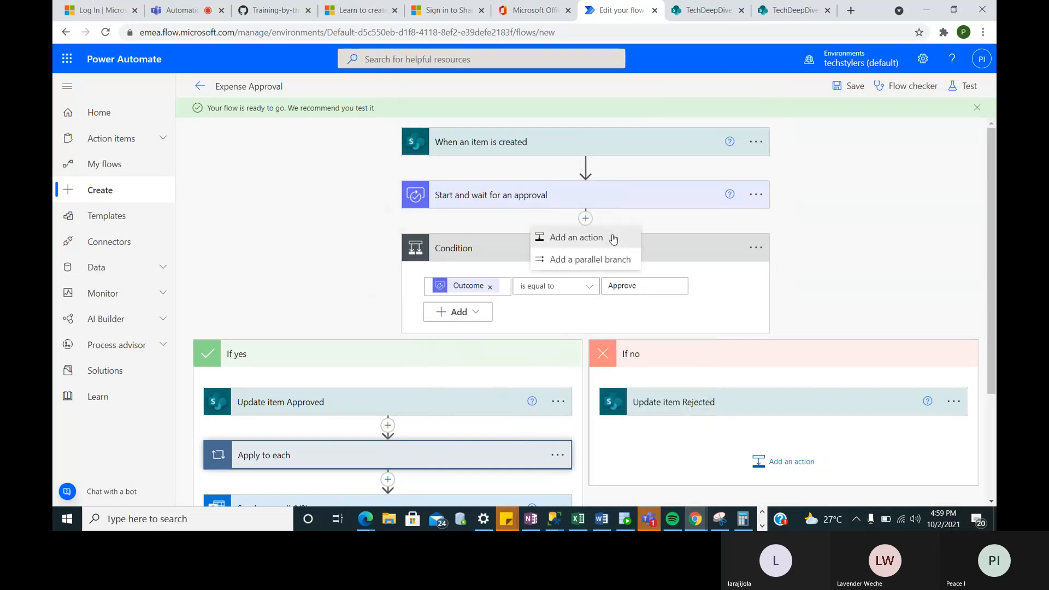
- Paste the clipboard's Apply to each after the Condition as Apply to each 2
left_click(613, 239)
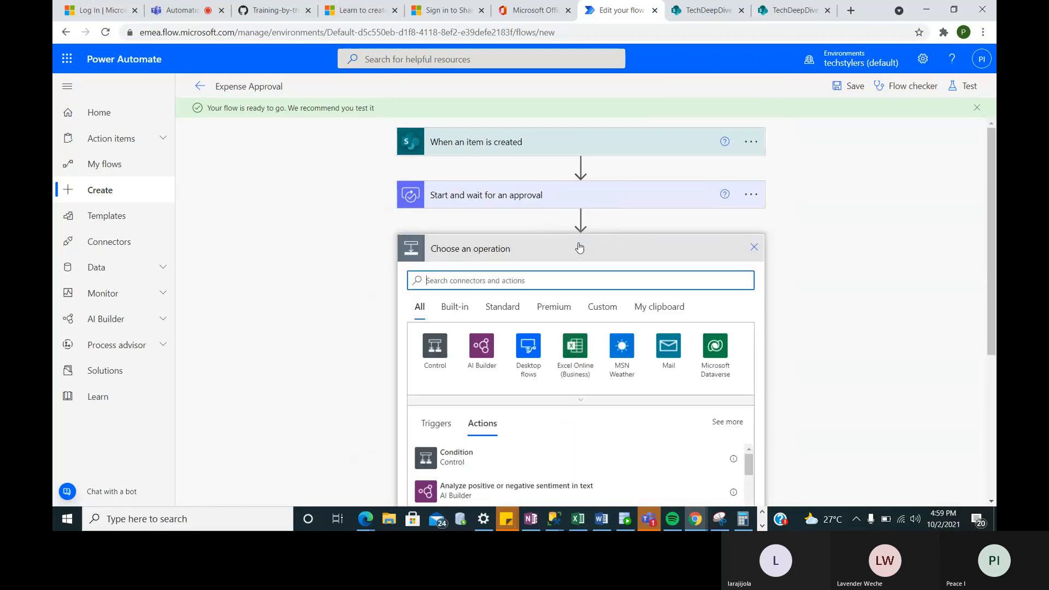
left_click(754, 247)
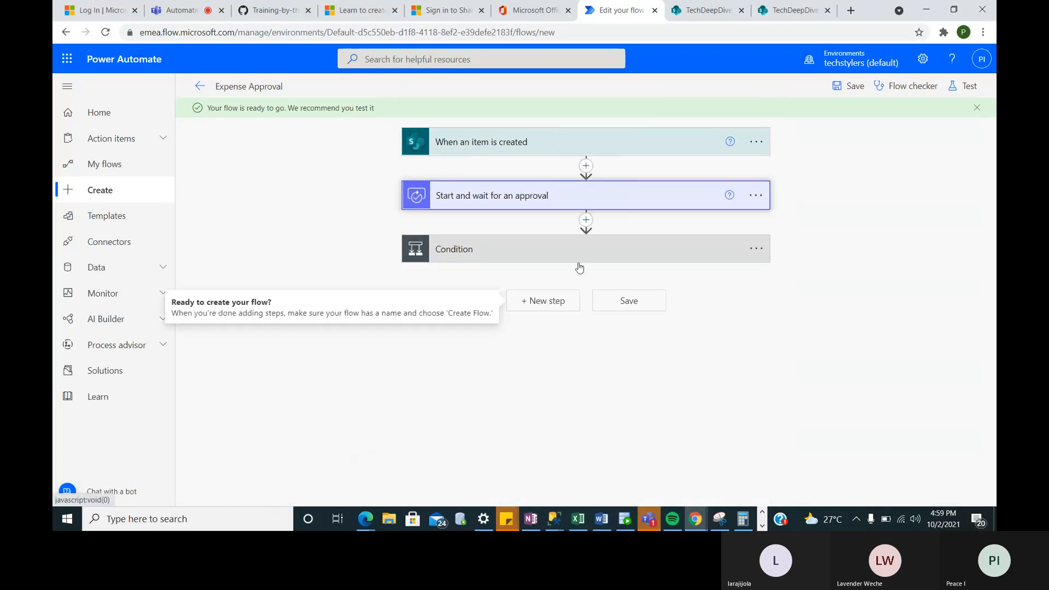
left_click(538, 273)
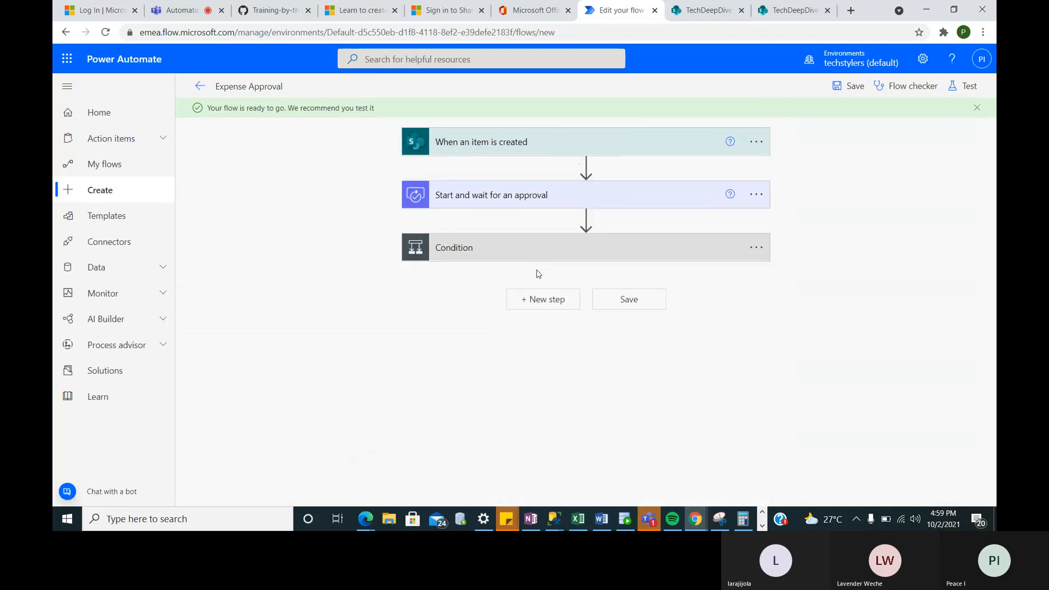
left_click(534, 306)
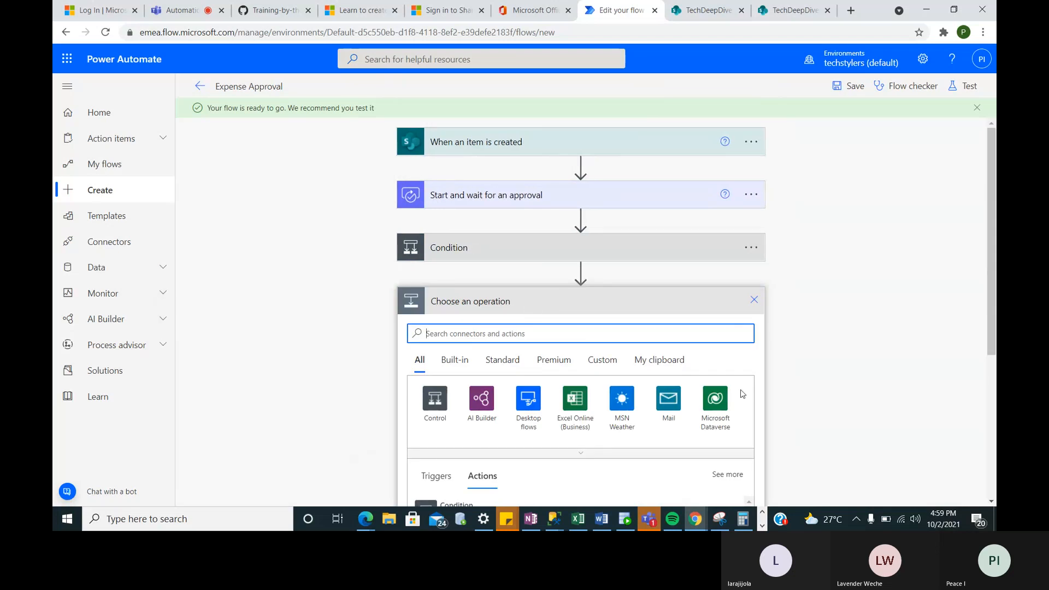
scroll(637, 443, "down", 3)
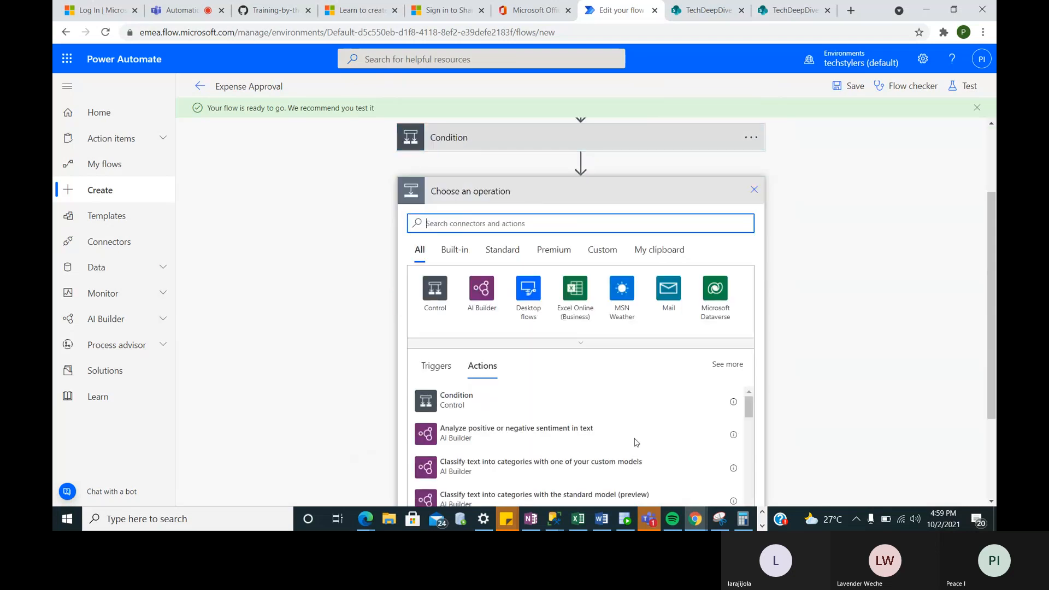
left_click(659, 240)
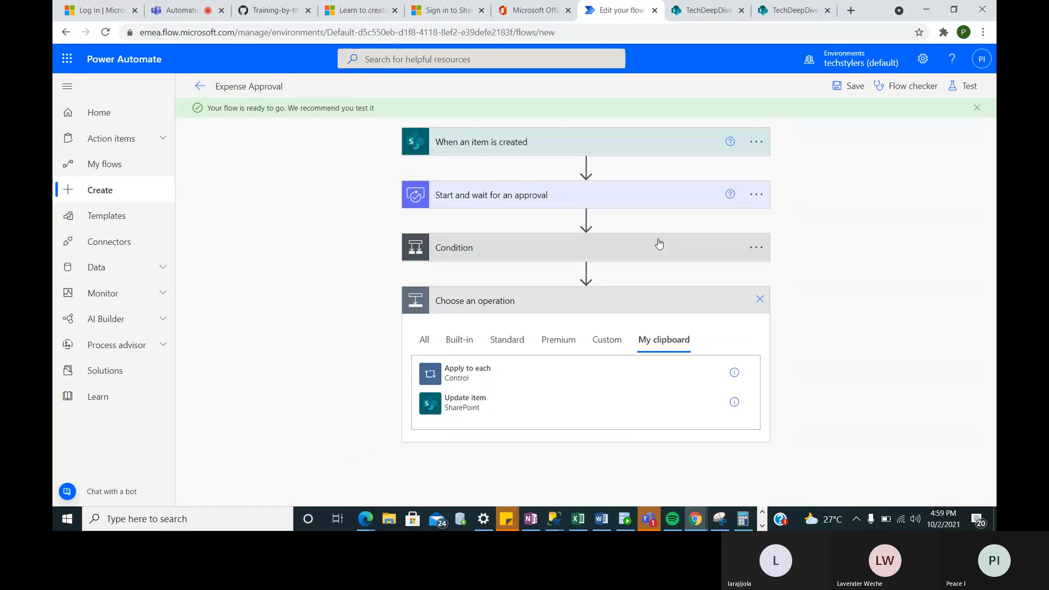
left_click(483, 384)
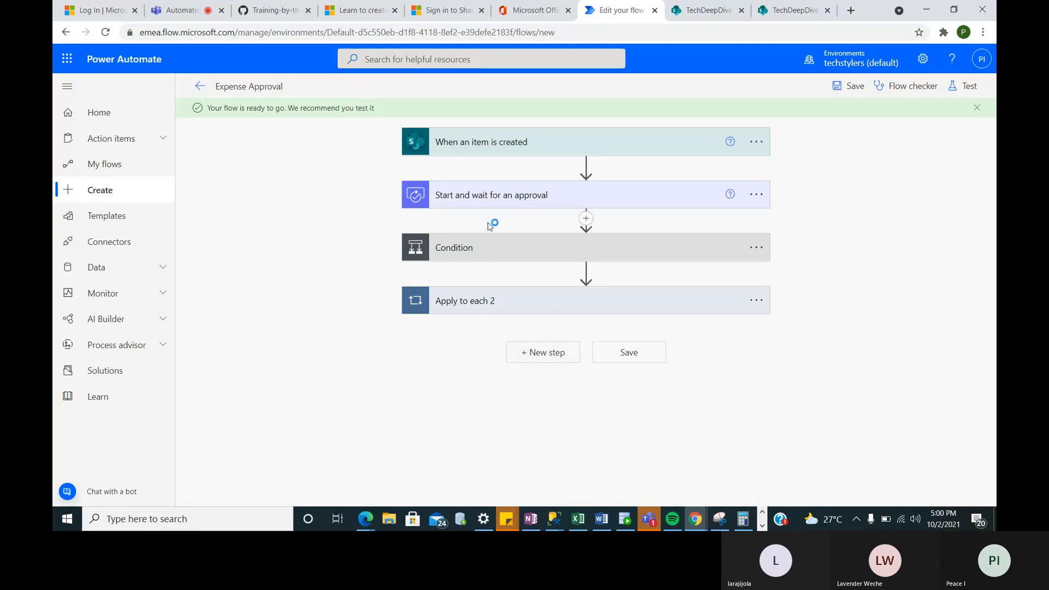
left_click(571, 248)
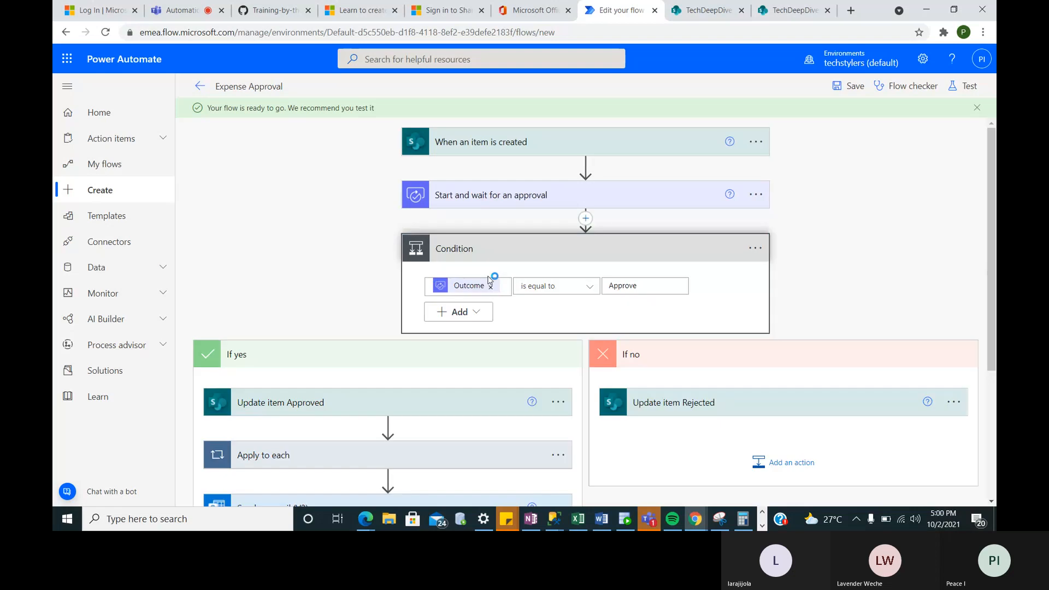
- Delete the Apply to each loop from the If yes branch and confirm the deletion
left_click(556, 455)
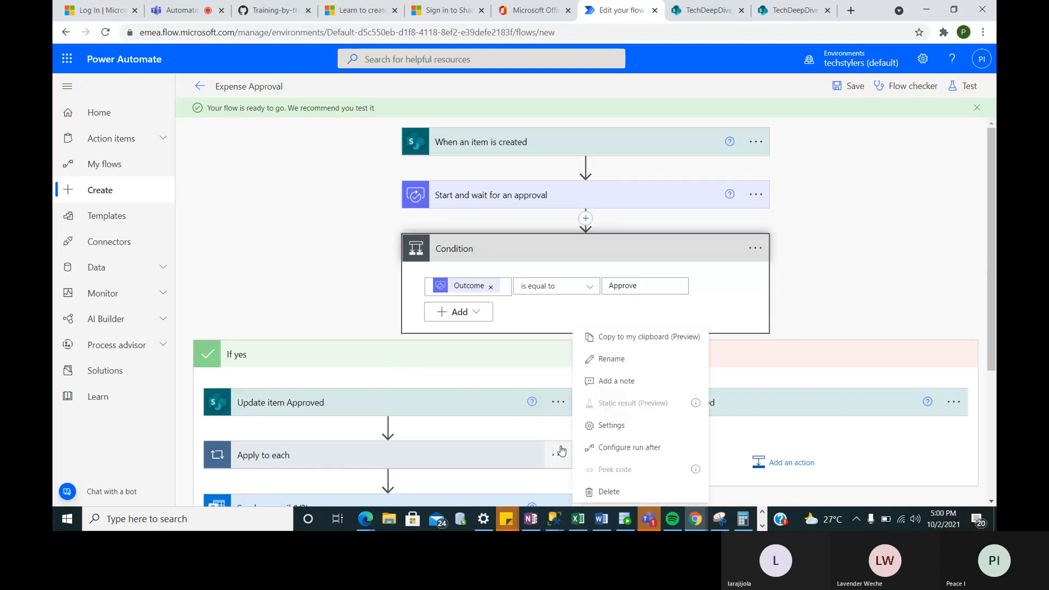
left_click(601, 490)
left_click(529, 304)
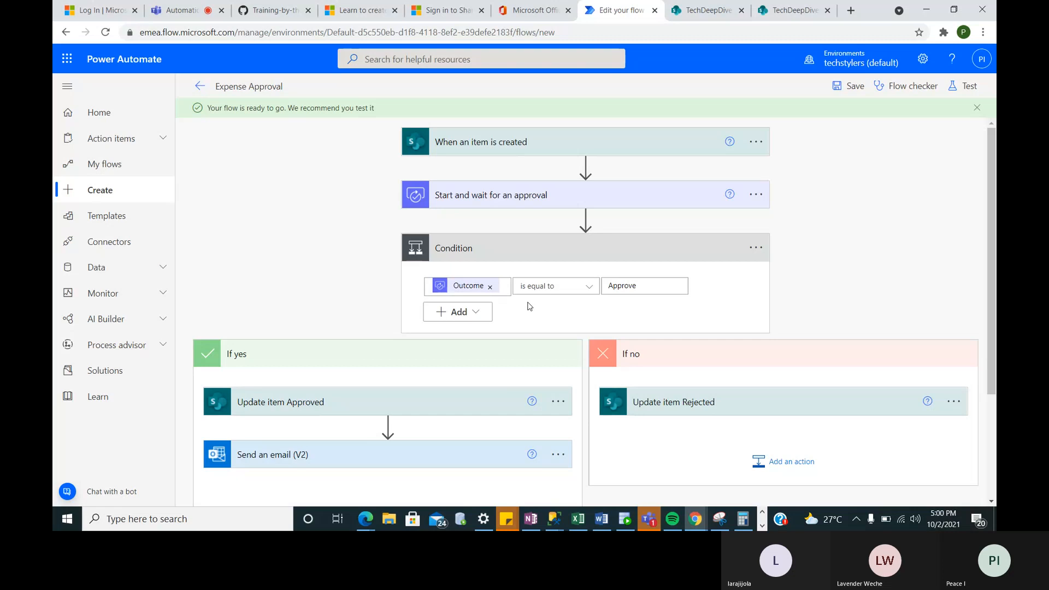
scroll(530, 306, "down", 3)
scroll(529, 306, "up", 1)
- Copy the If yes branch's Send an email (V2) step to the clipboard
scroll(528, 307, "down", 1)
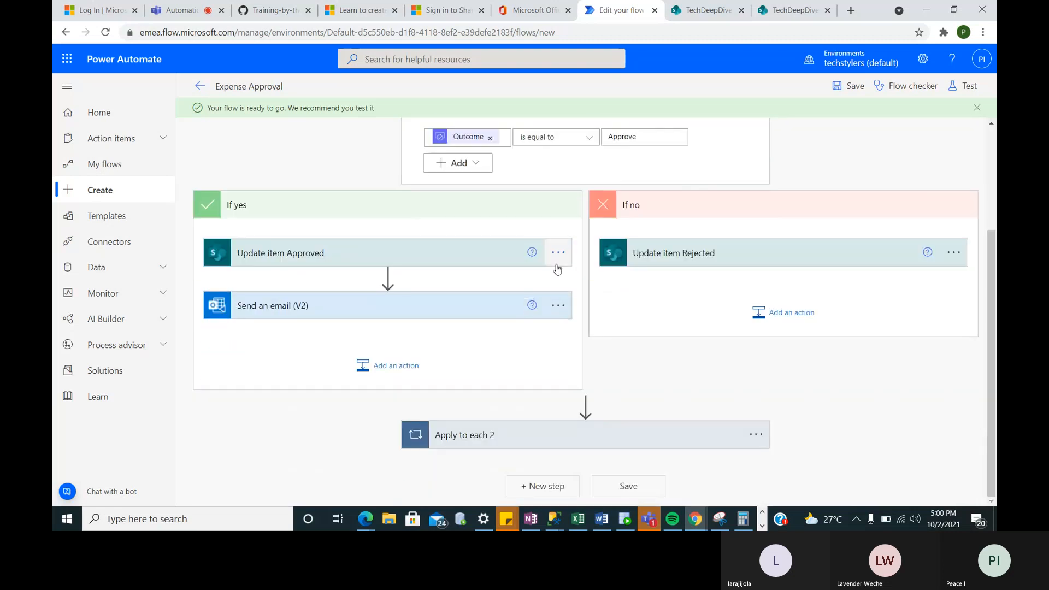
left_click(401, 318)
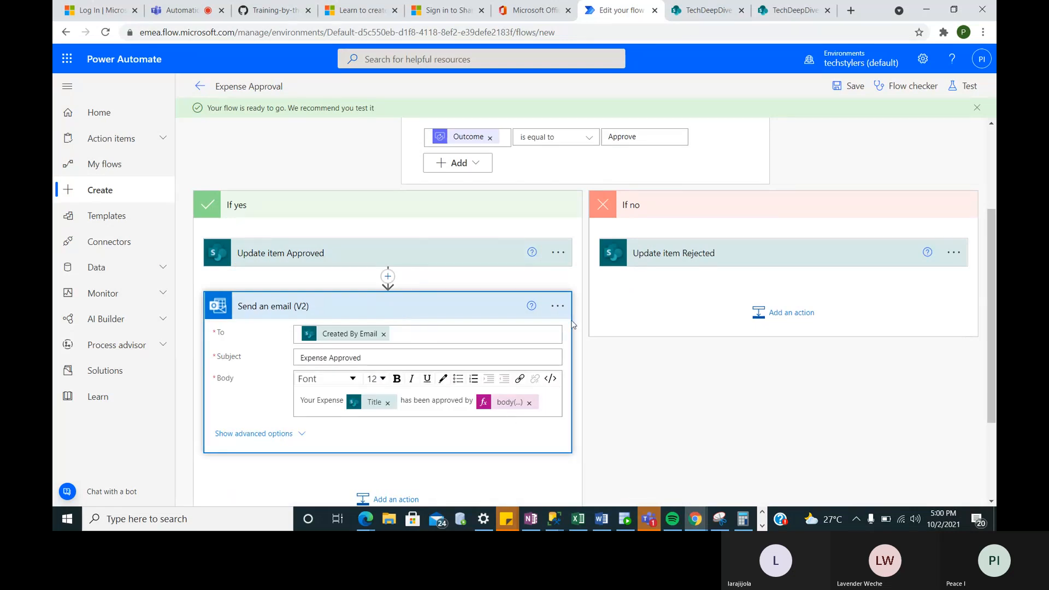
left_click(558, 307)
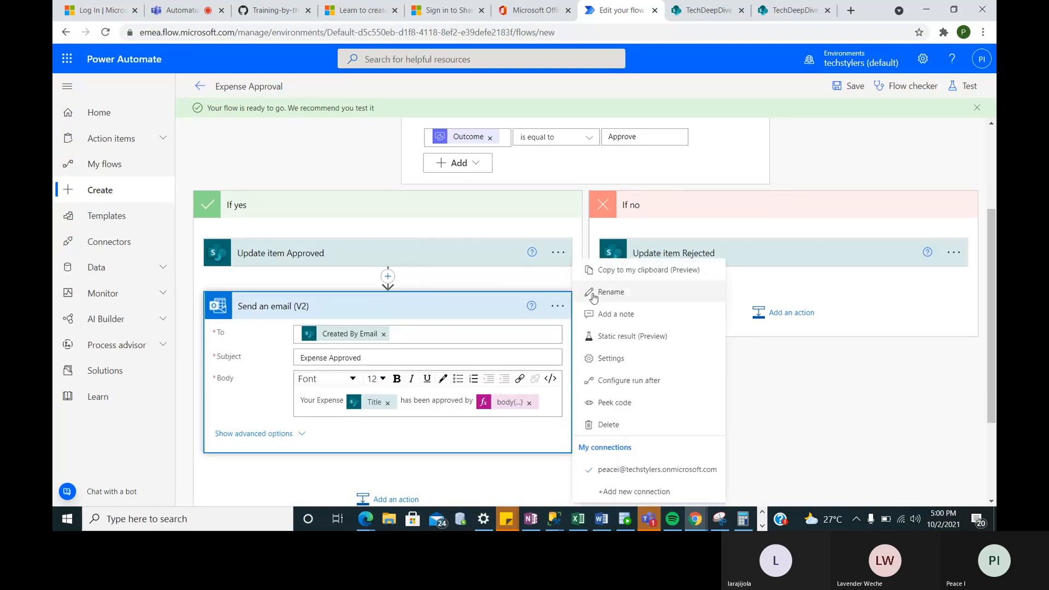
left_click(770, 312)
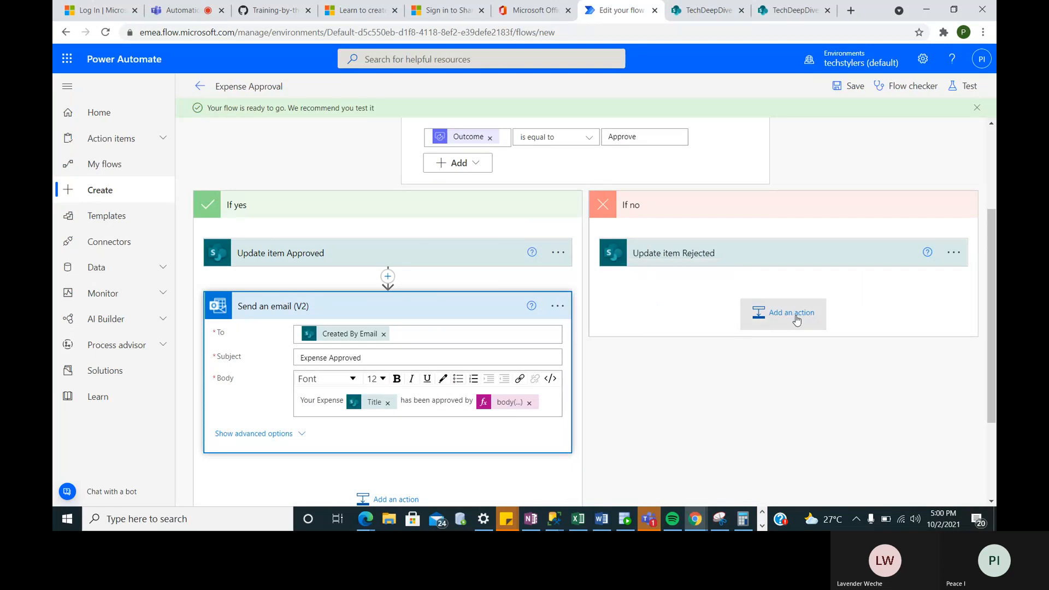
- Paste the copied Send an email step below Update item Rejected in the If no branch
left_click(770, 313)
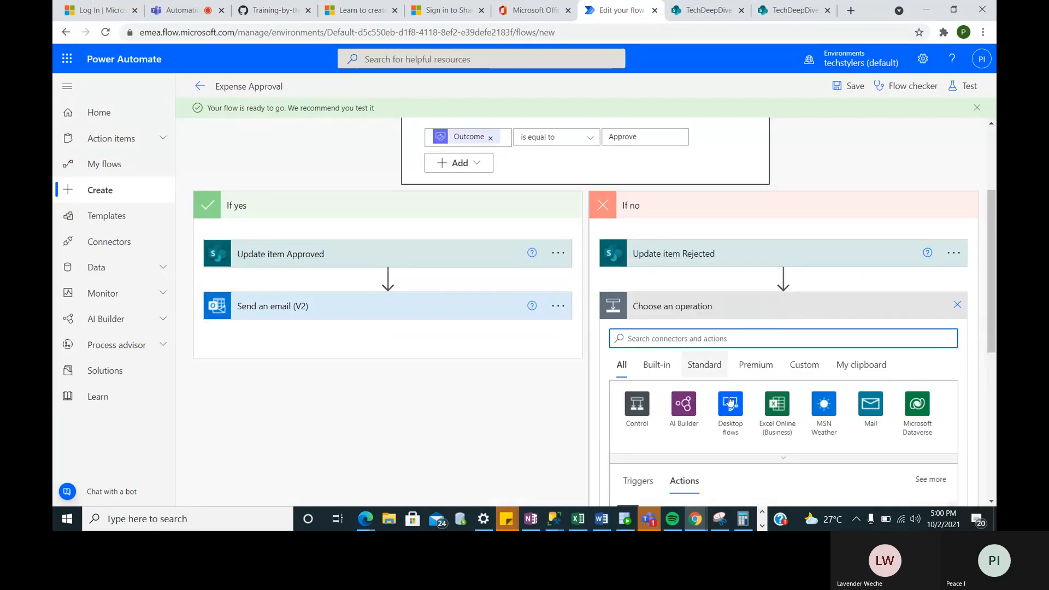
scroll(791, 378, "down", 3)
scroll(790, 378, "down", 5)
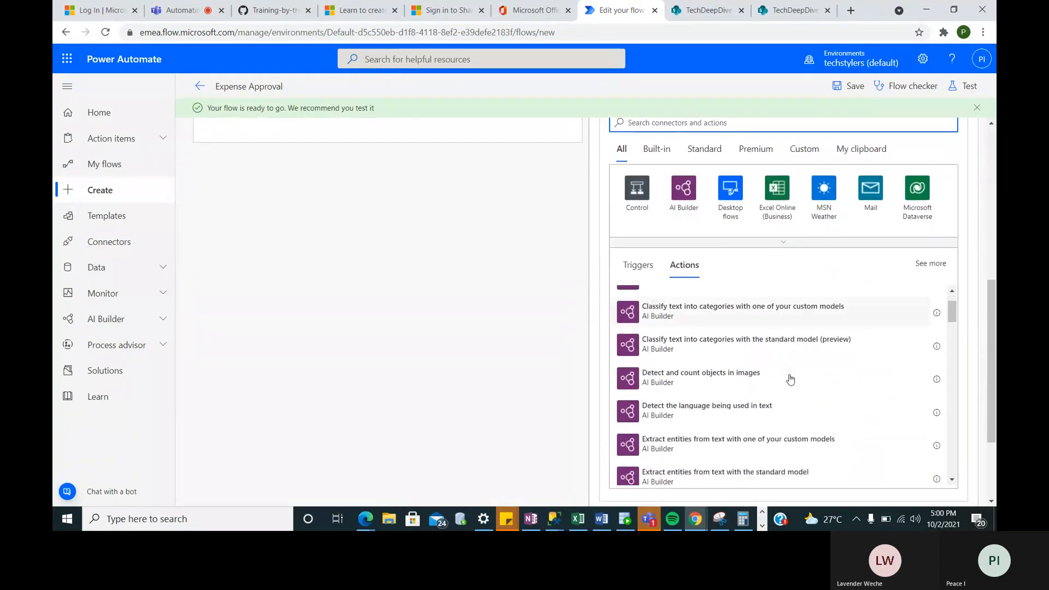
scroll(731, 317, "up", 3)
scroll(731, 316, "down", 5)
scroll(731, 317, "up", 5)
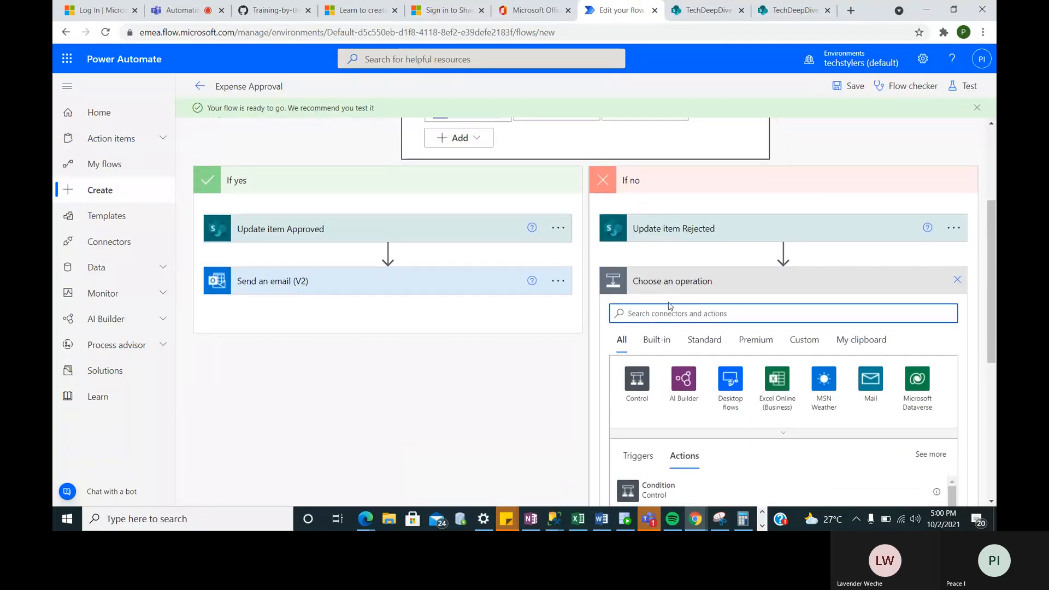
left_click(853, 341)
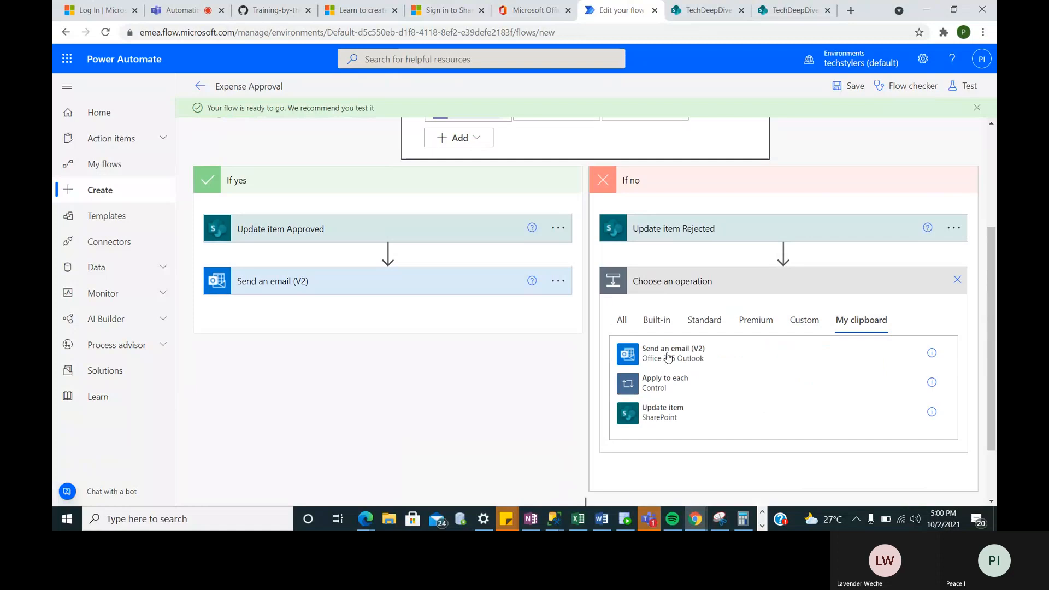
left_click(669, 357)
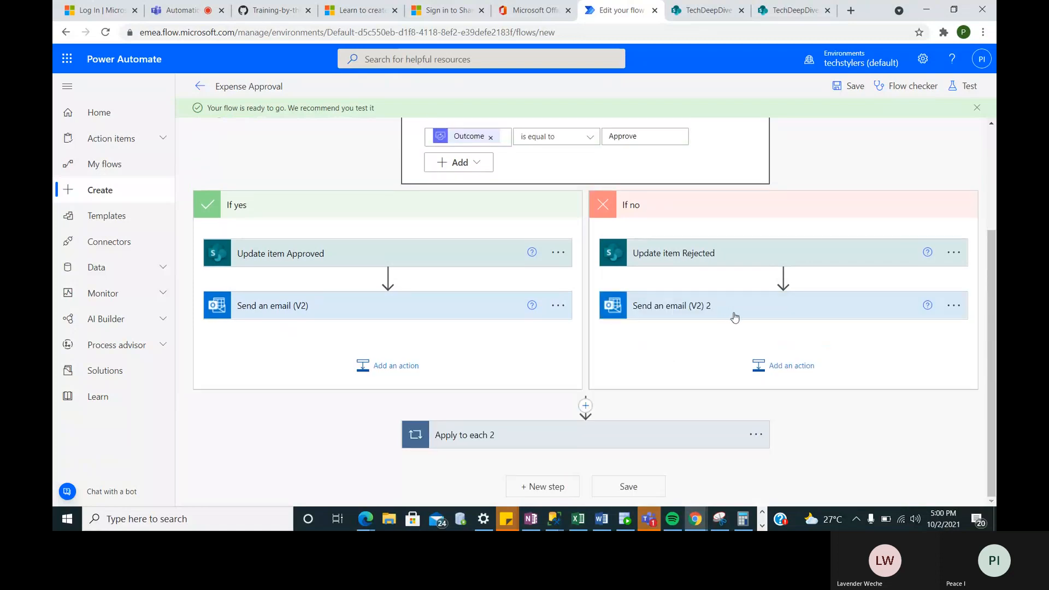
- Rename the If no branch's email step to 'Send an email Rejected'
left_click(954, 305)
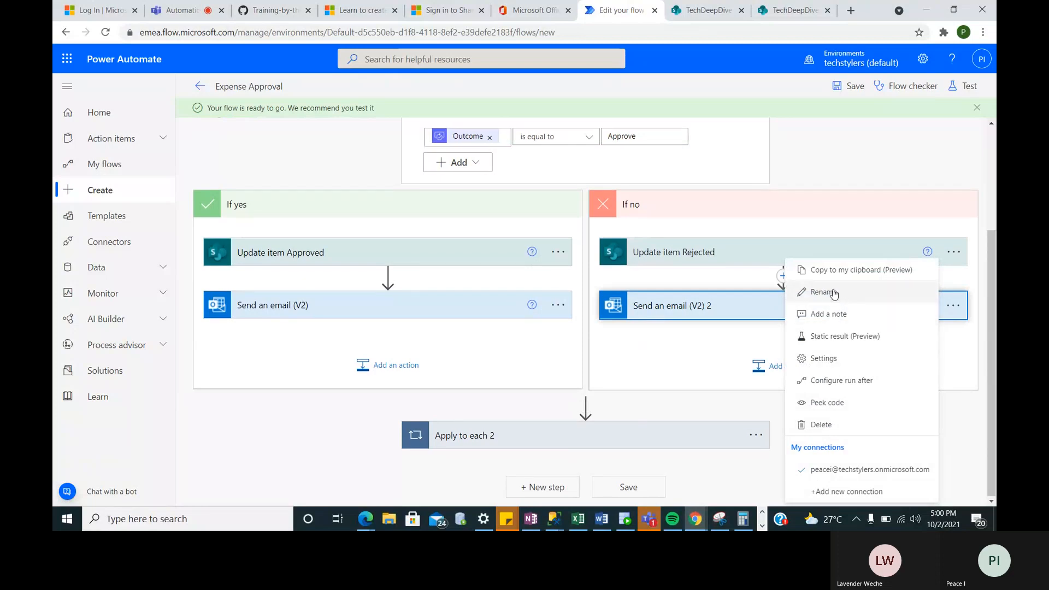
left_click(833, 292)
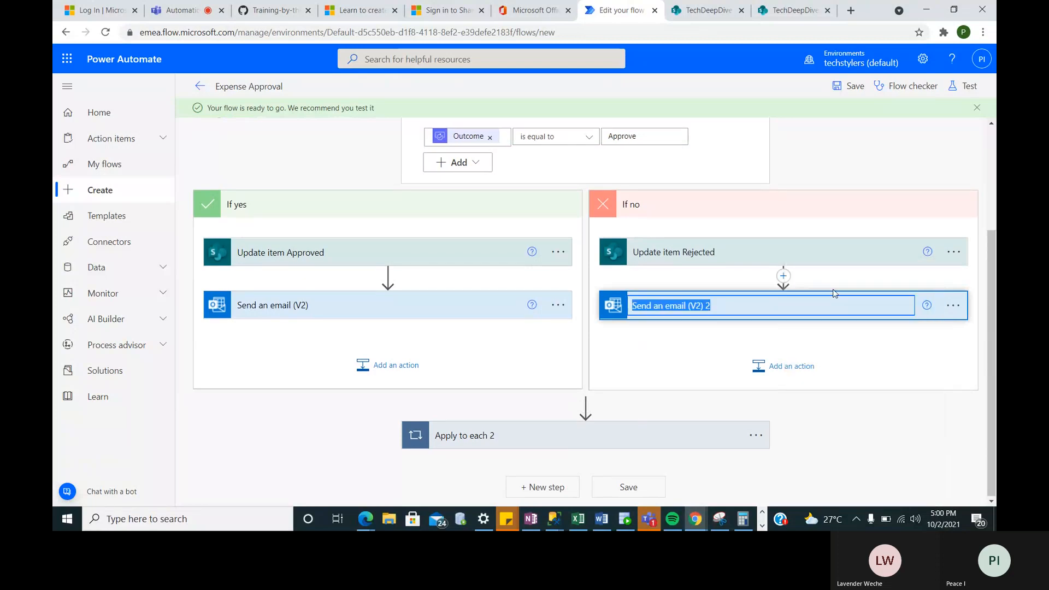
left_click(724, 302)
key("BackSpace")
key("BackSpace")
key("BackSpace")
key("BackSpace")
key("BackSpace")
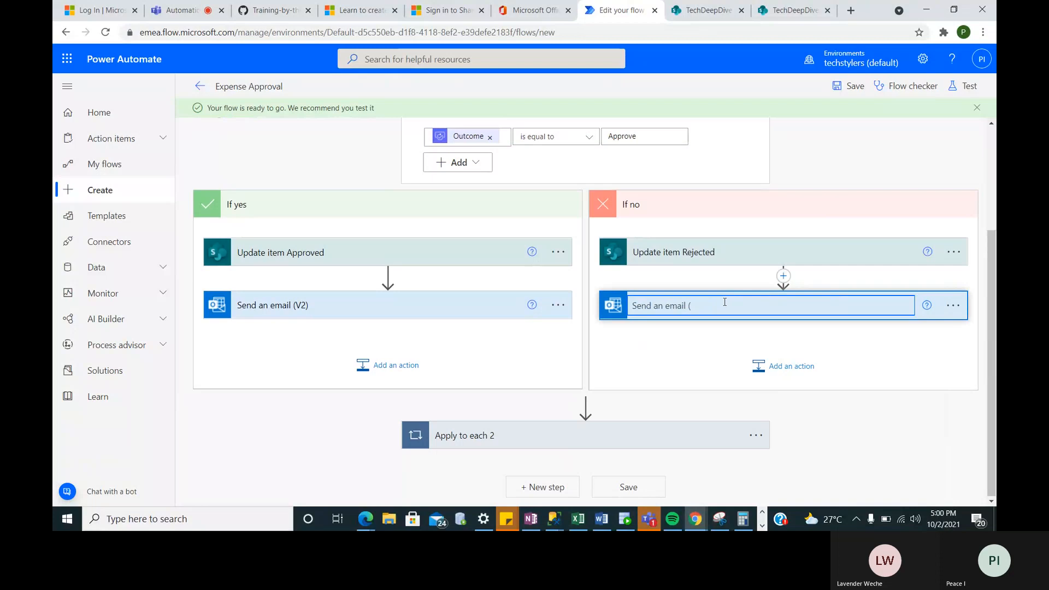
type("Rejected")
key("Return")
- Rename the If yes email step to 'Send an email Approved' and expand the Rejected email
left_click(563, 309)
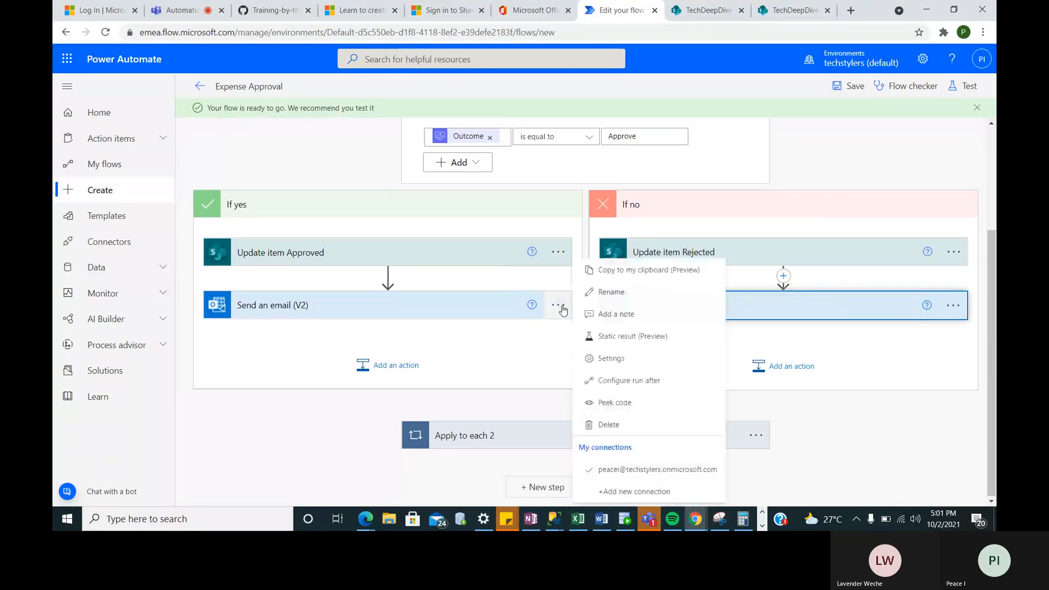
left_click(607, 358)
left_click(384, 303)
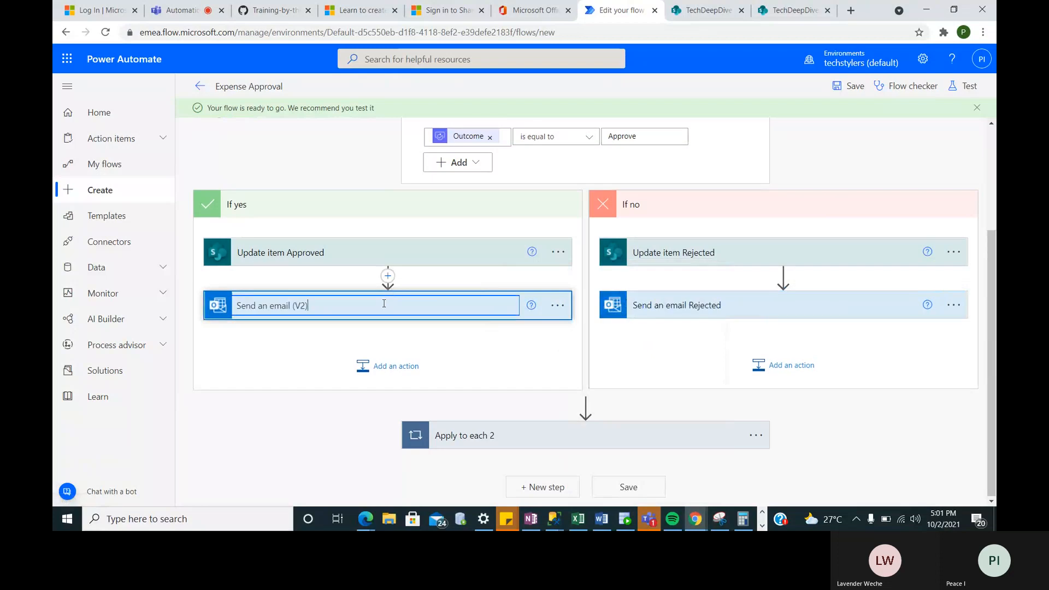
key("BackSpace")
key("BackSpace")
key("BackSpace")
type("Approv")
key("Return")
left_click(784, 311)
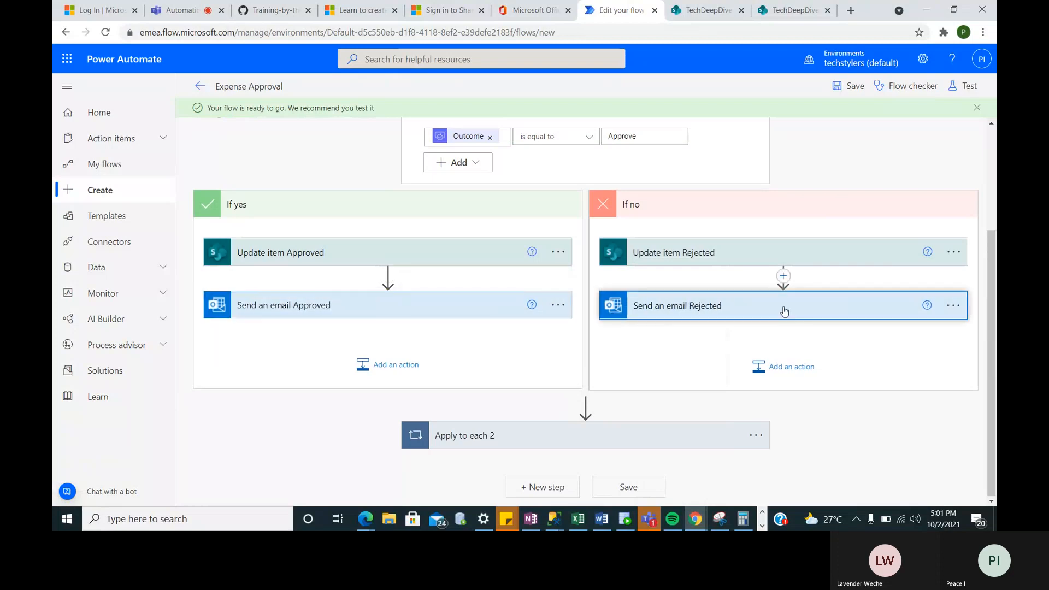
left_click(784, 311)
- Change the rejection email's Subject to 'Expense Rejected'
left_click(753, 357)
key("BackSpace")
key("BackSpace")
key("BackSpace")
key("BackSpace")
key("BackSpace")
key("BackSpace")
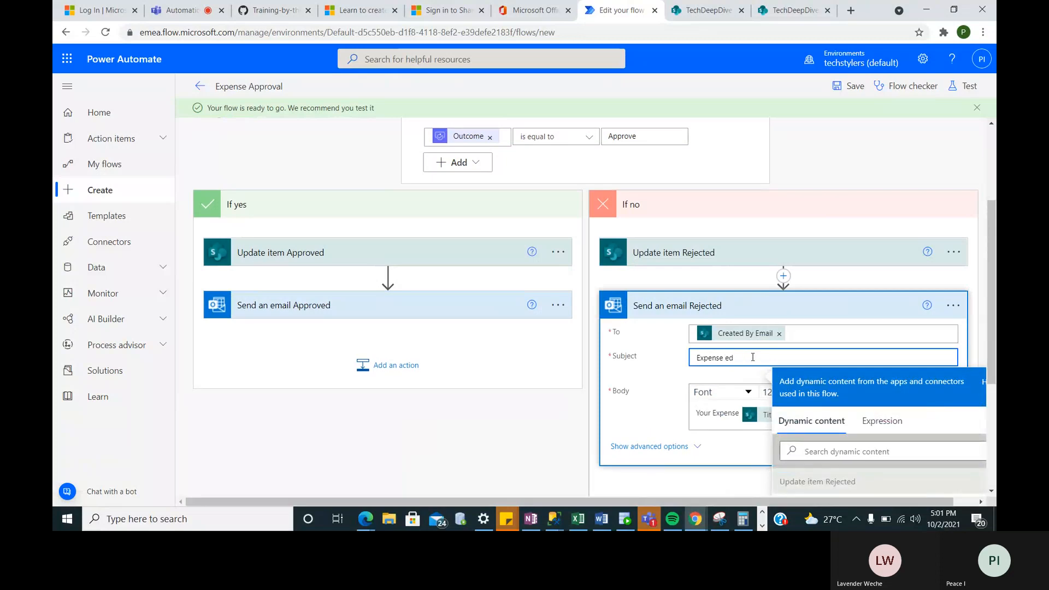
type("Reject")
key("BackSpace")
key("BackSpace")
- Change 'approved' to 'rejected' in the rejection email's body
scroll(841, 351, "down", 3)
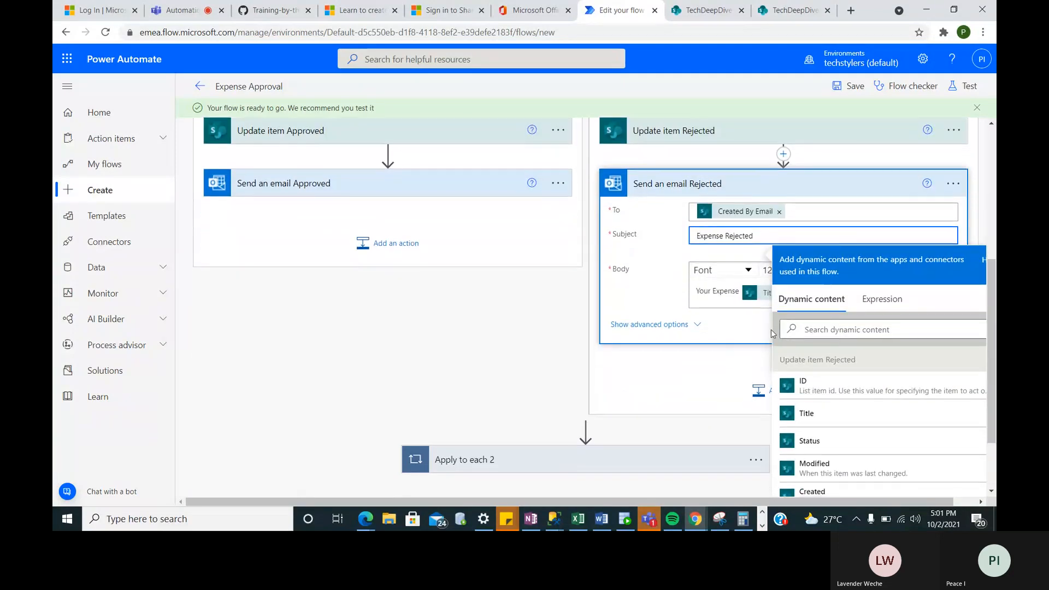
left_click(761, 326)
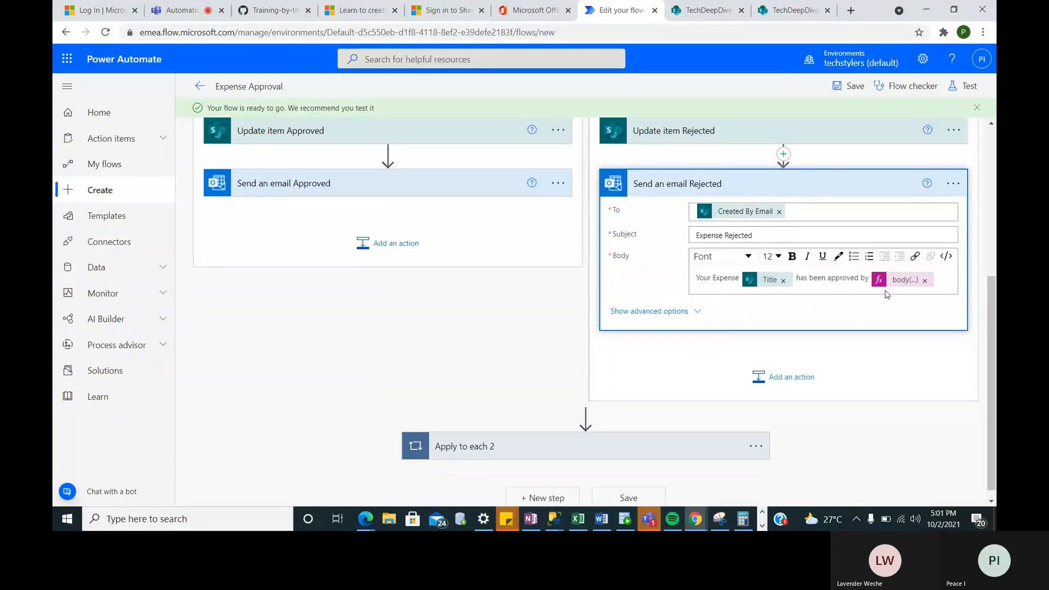
left_click(850, 278)
key("BackSpace")
key("BackSpace")
key("BackSpace")
key("BackSpace")
key("BackSpace")
key("BackSpace")
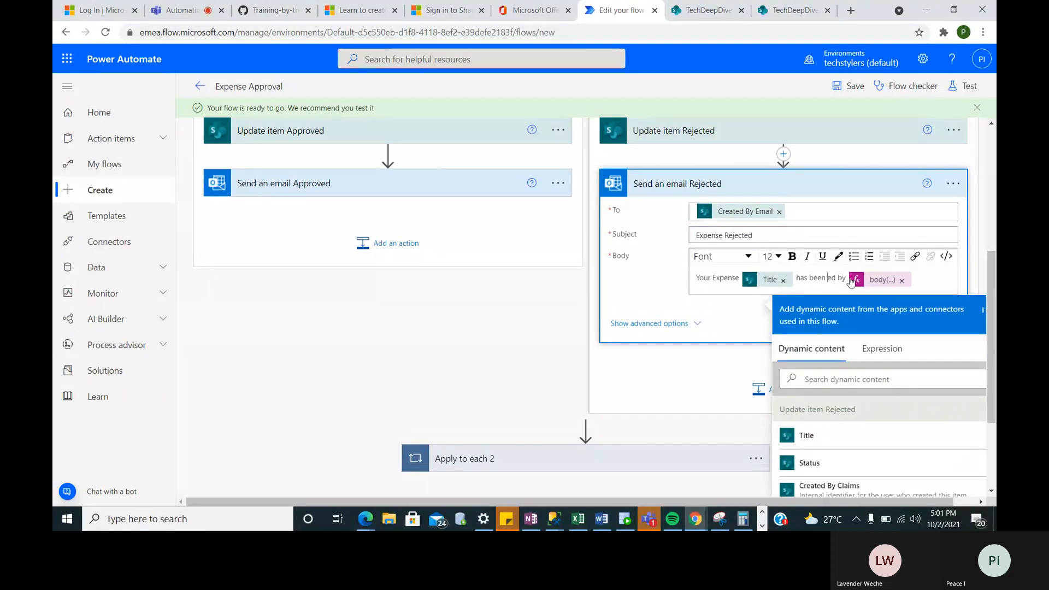
type("reject")
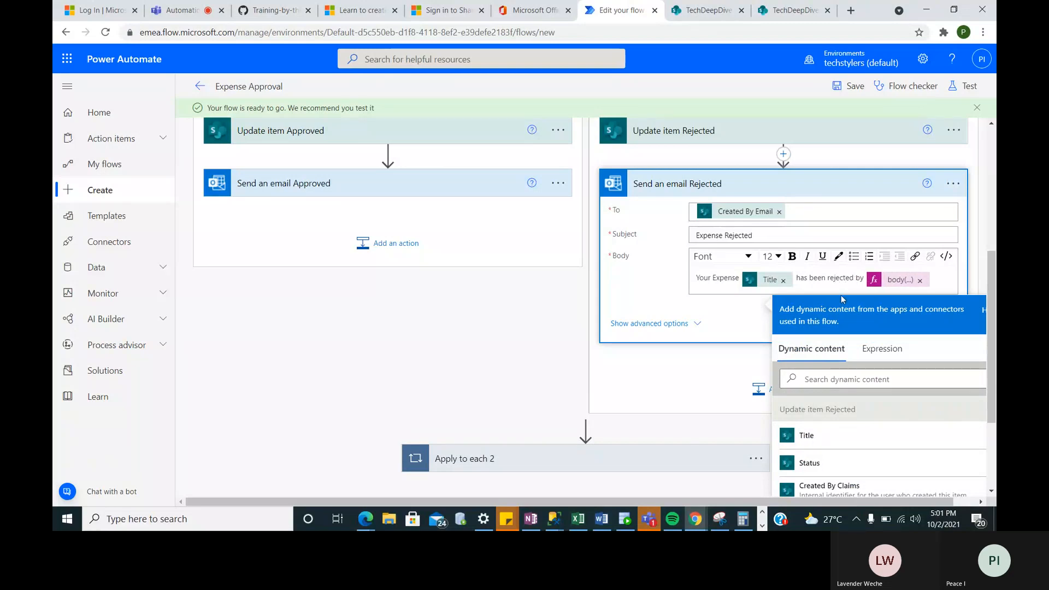
left_click(717, 325)
- Save the flow
scroll(800, 339, "down", 1)
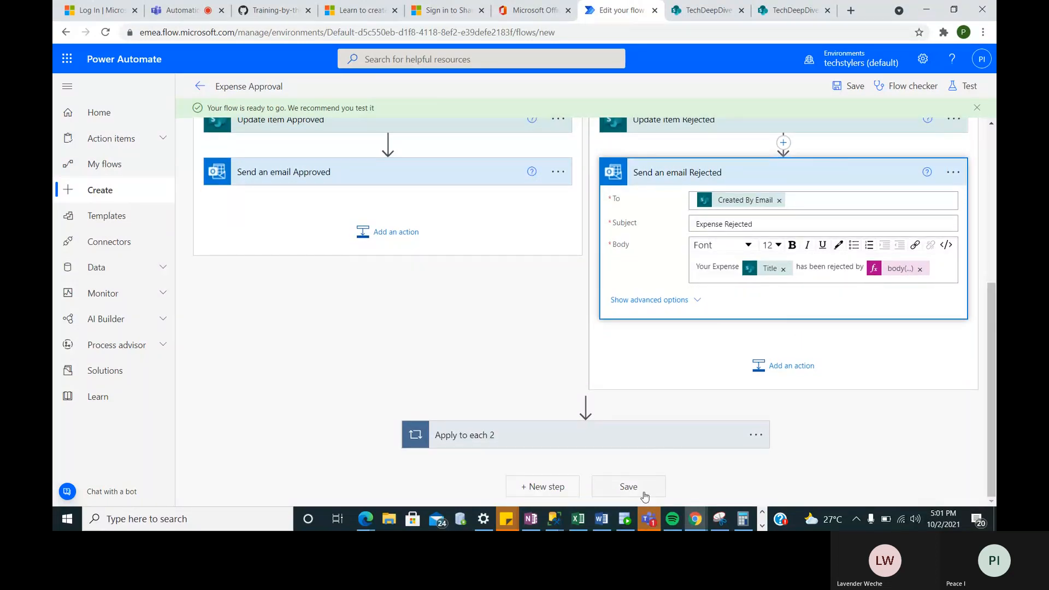
left_click(627, 490)
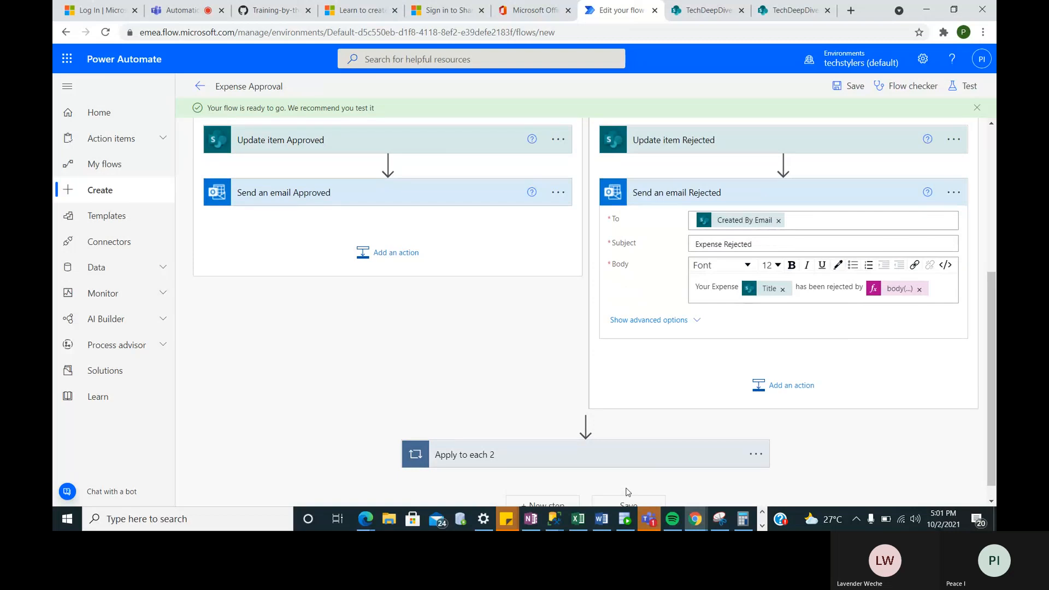
scroll(628, 492, "down", 1)
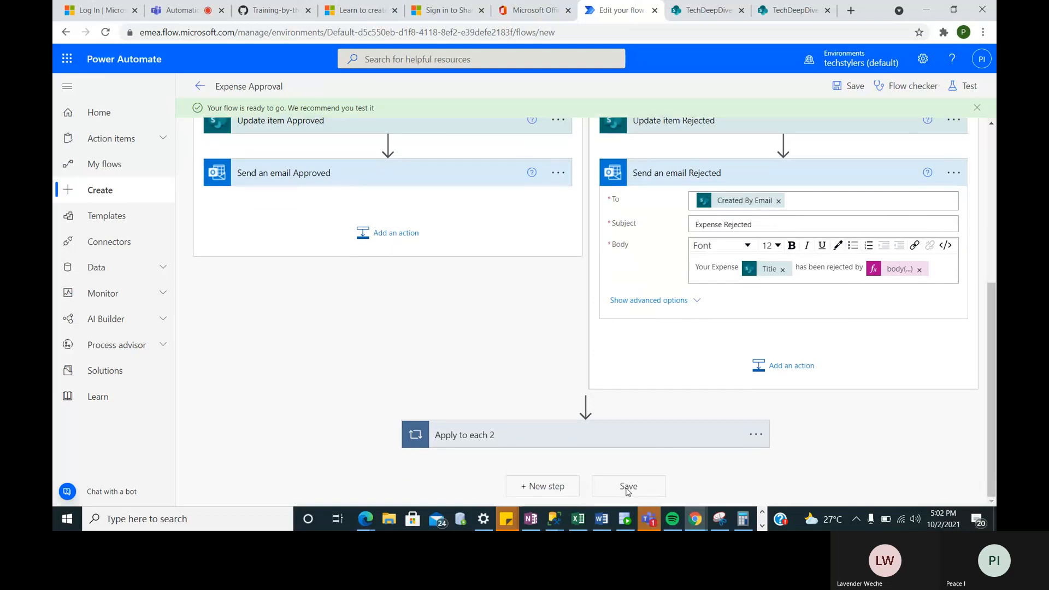
scroll(628, 492, "up", 5)
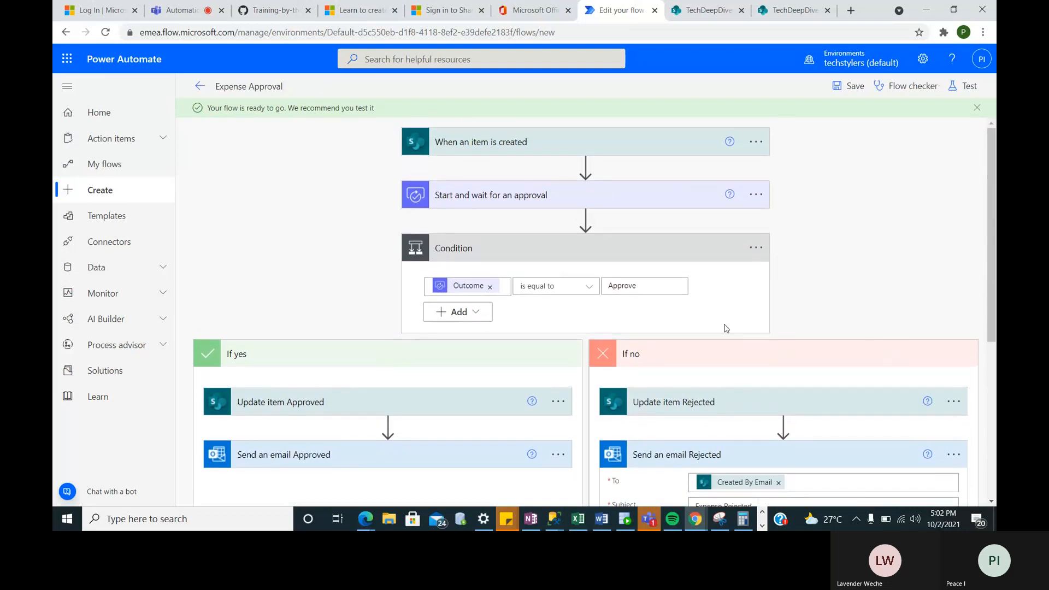
- Collapse the Condition card and start a manual test run of the flow
left_click(683, 251)
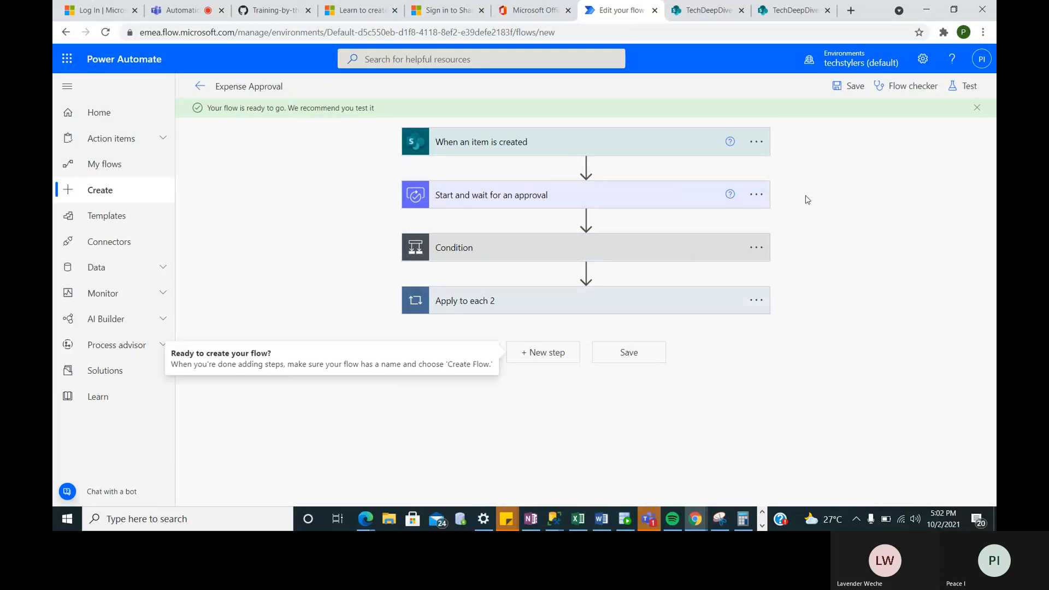
left_click(963, 88)
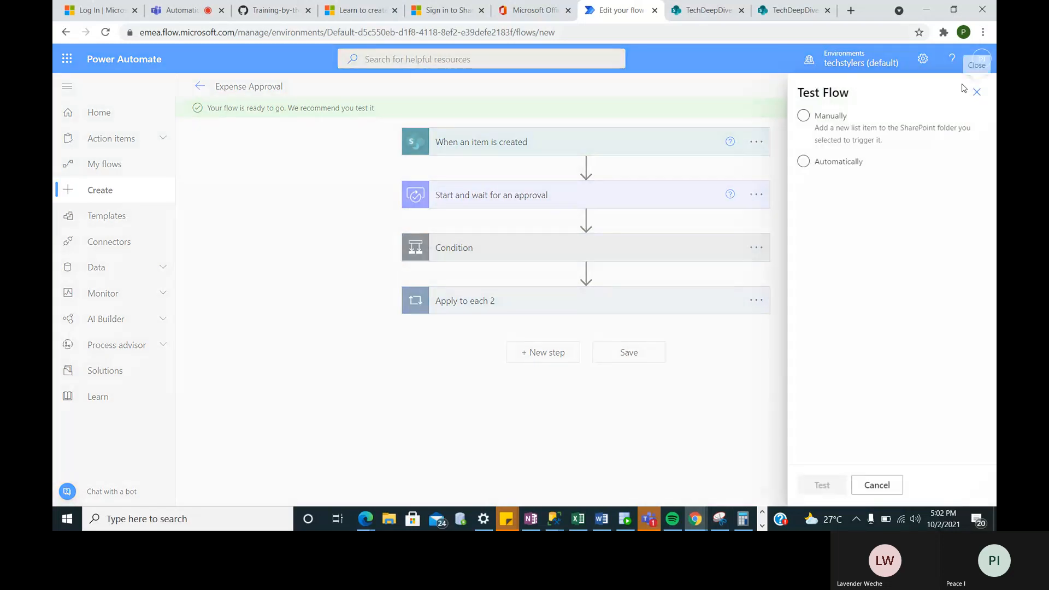
left_click(802, 116)
left_click(803, 116)
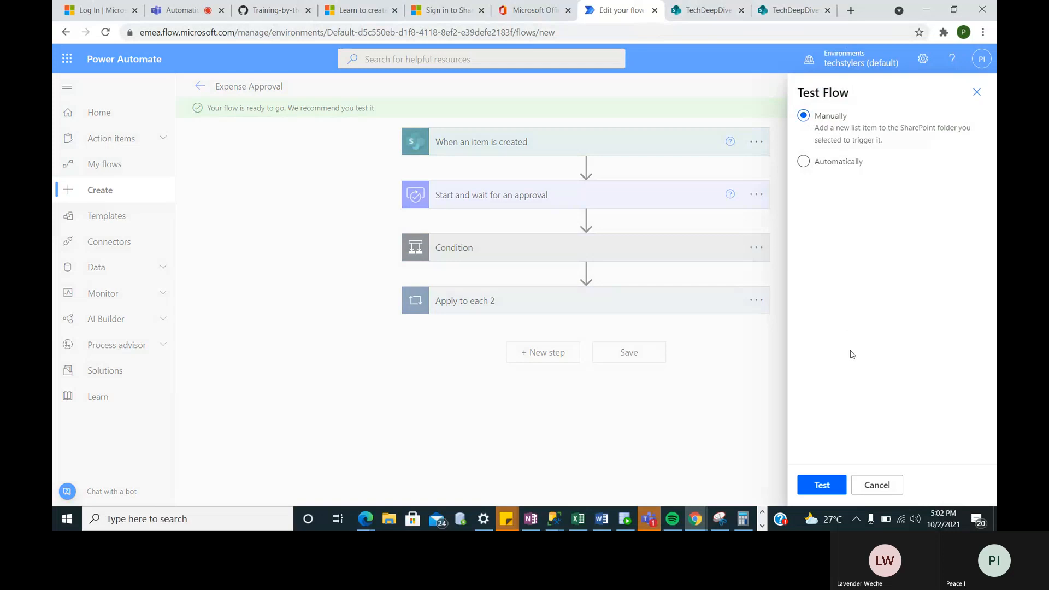
left_click(815, 486)
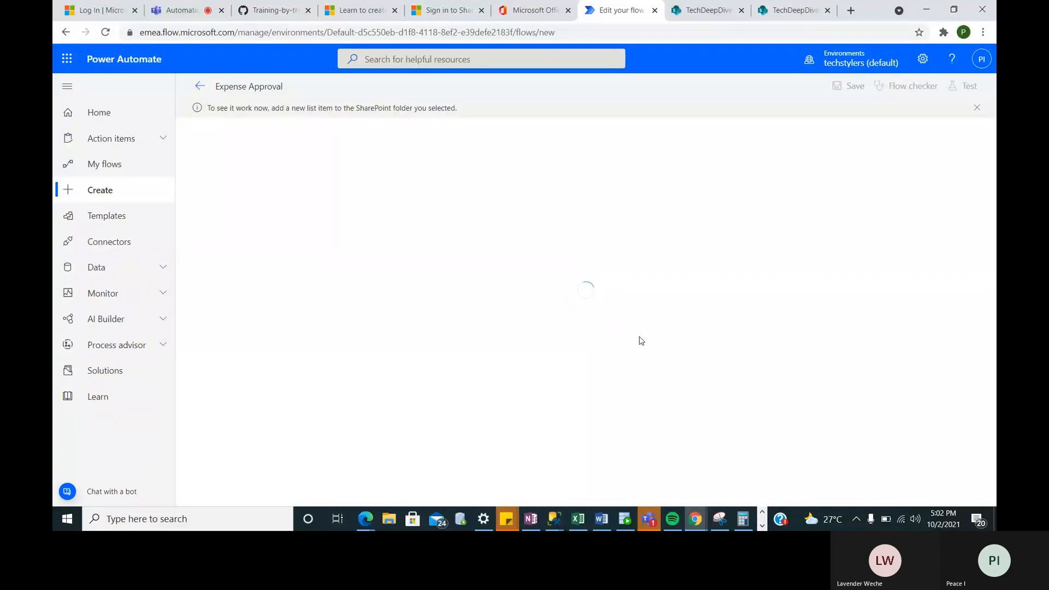
- Add a SharePoint list item titled 'Vacation' with Amount 250000 and save it
left_click(701, 12)
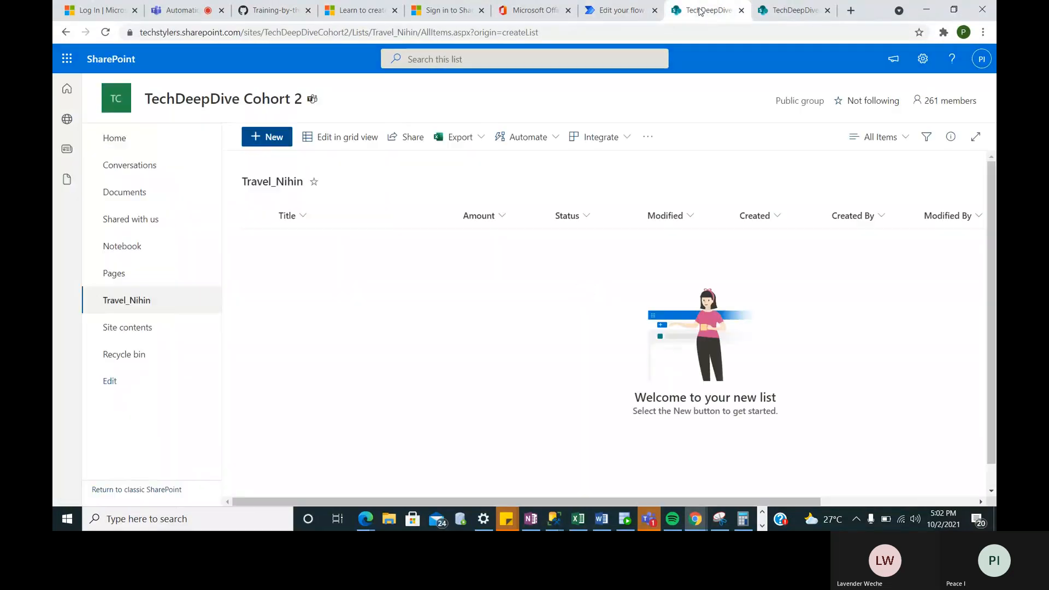
left_click(260, 141)
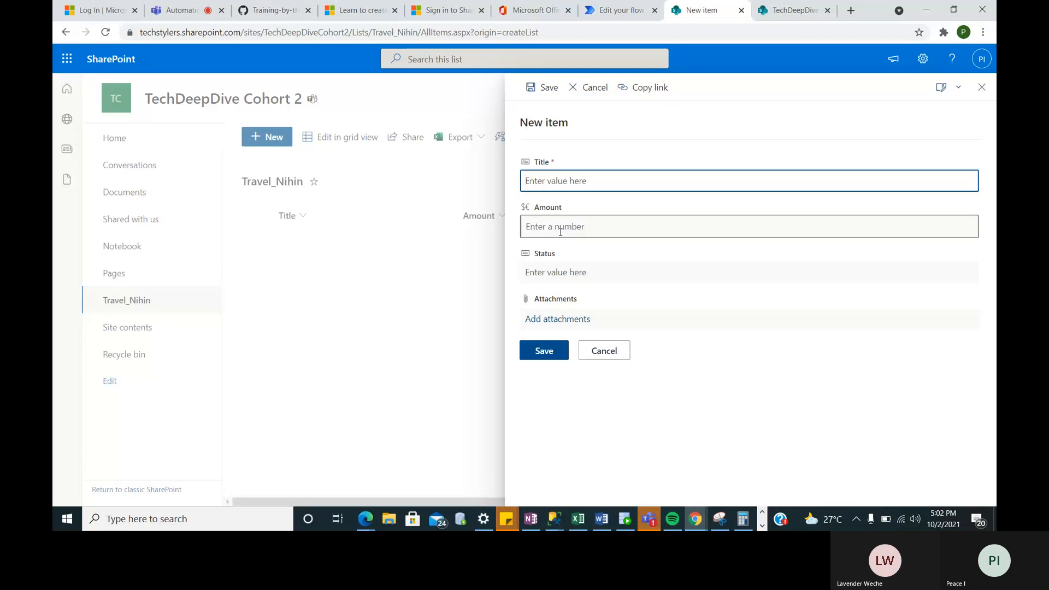
type("Vacation")
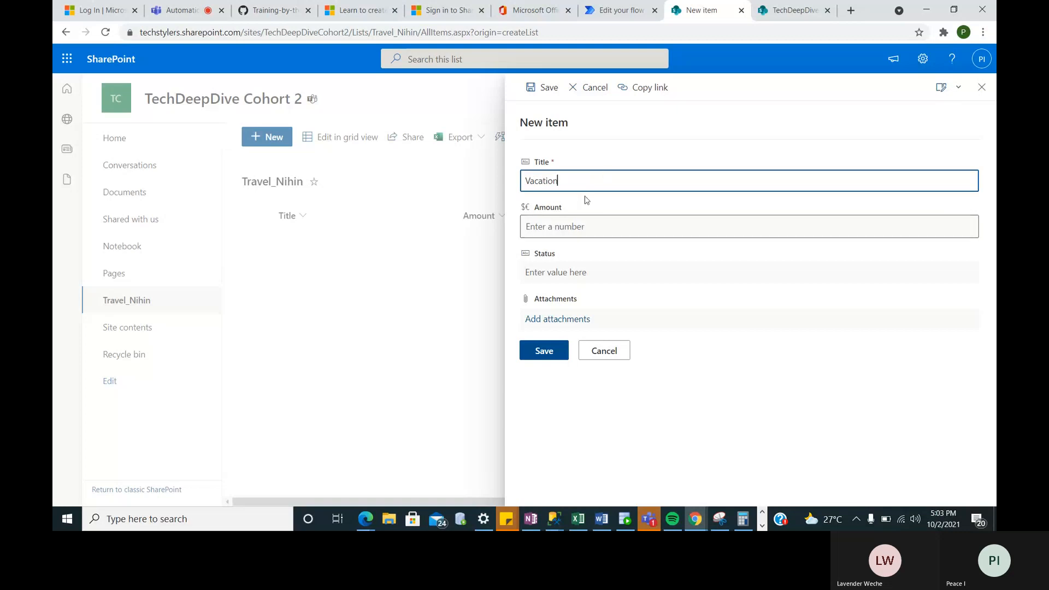
left_click(535, 226)
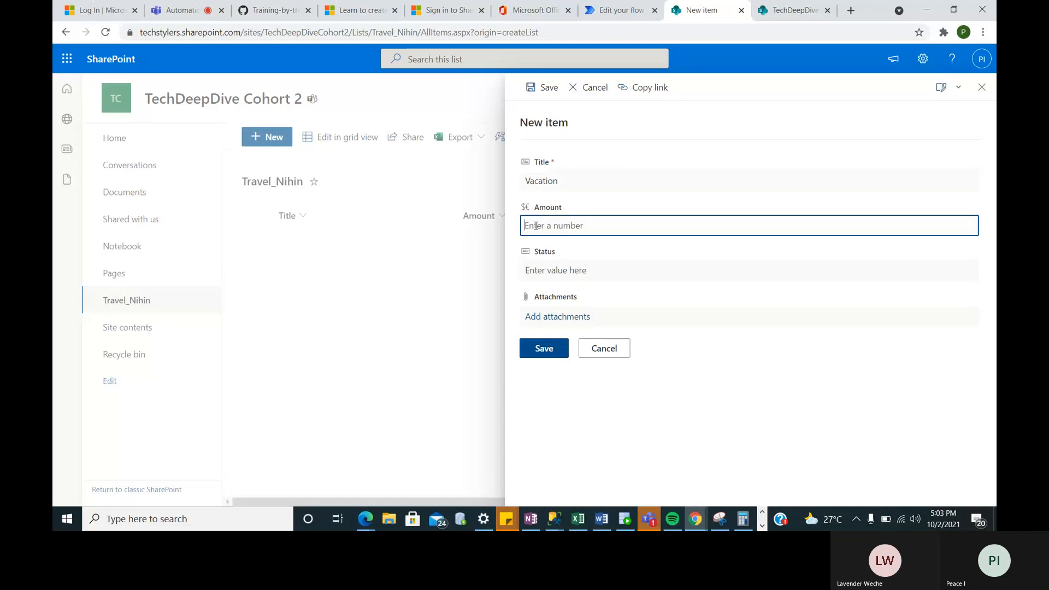
type("250000")
left_click(539, 273)
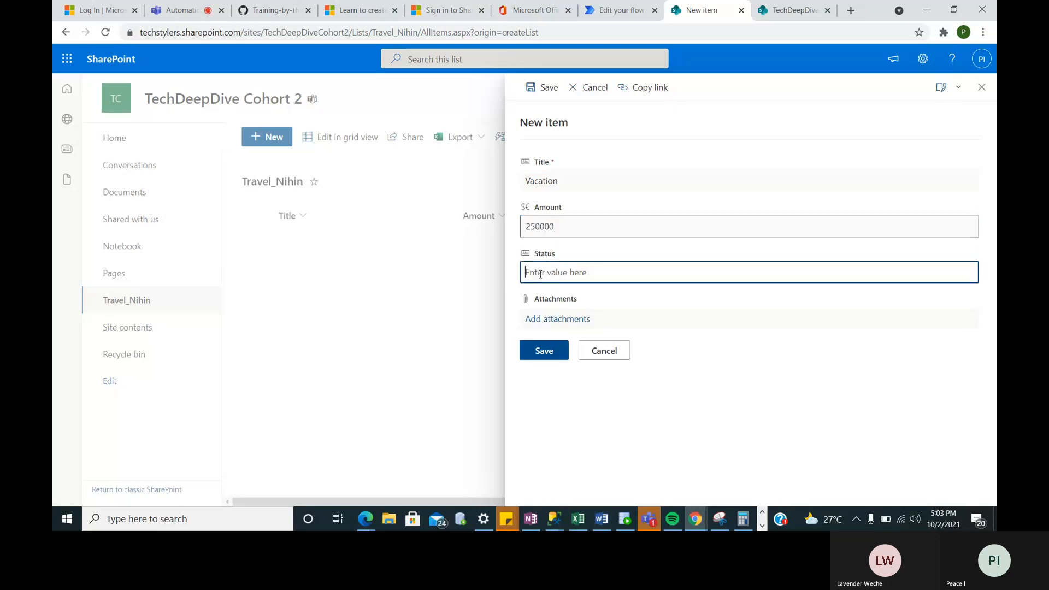
left_click(534, 351)
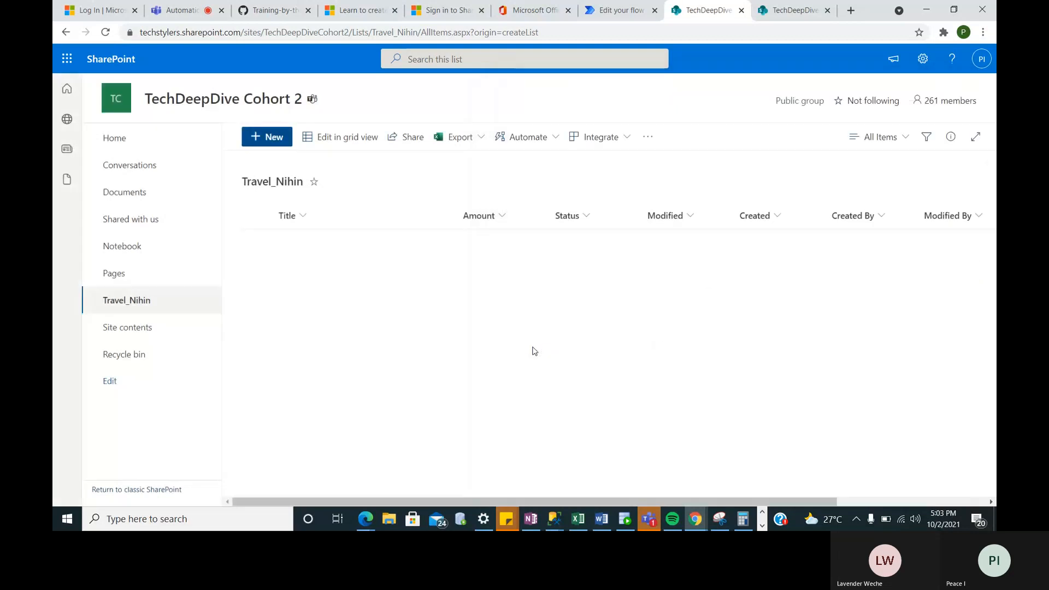
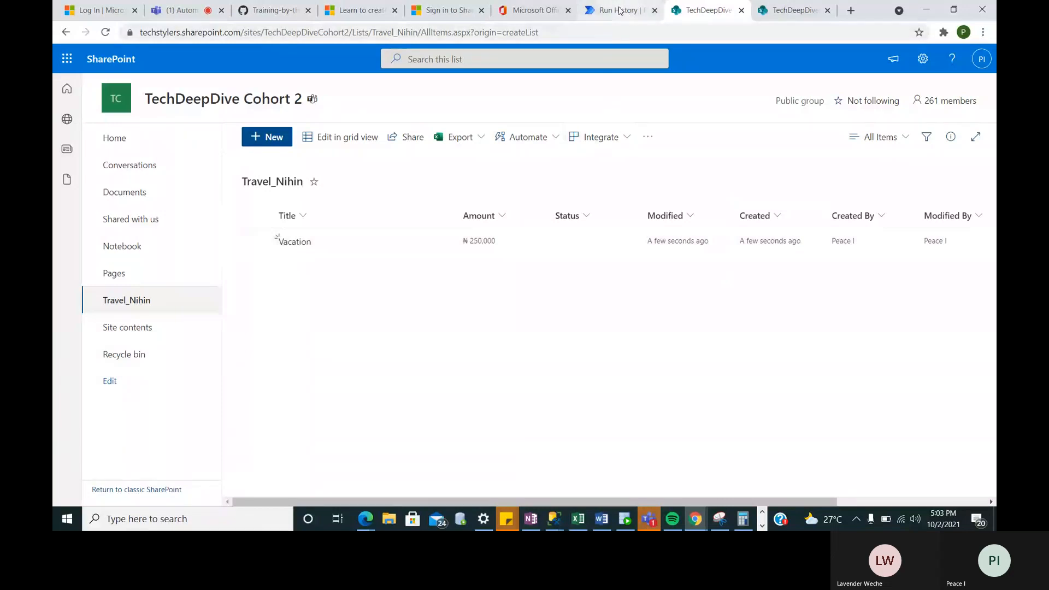
- Switch to the Run History tab to view the Expense Approval run triggered by the Vacation item
left_click(620, 11)
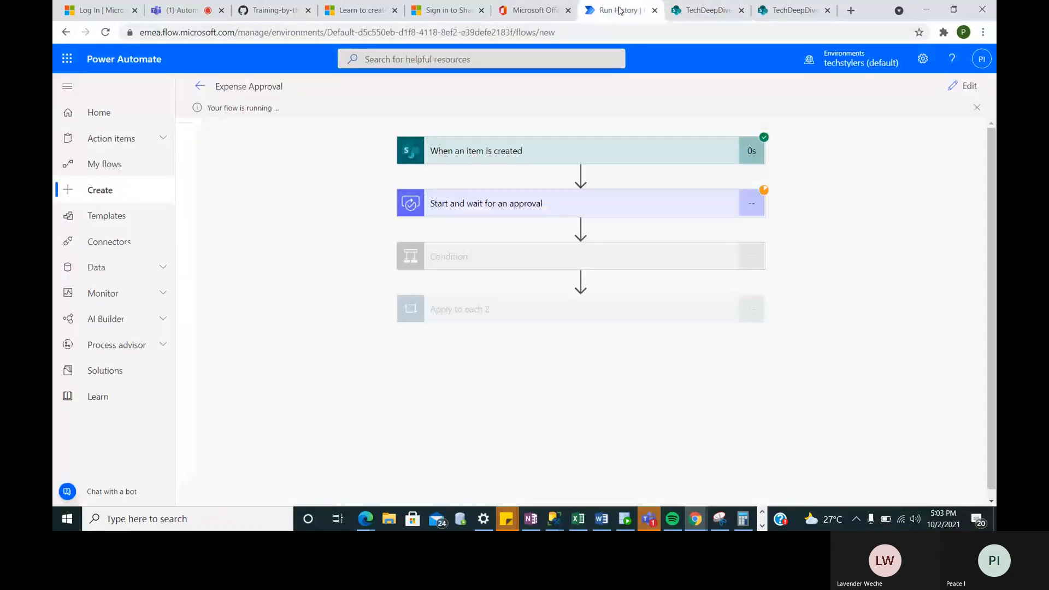
- Expand the 'When an item is created' and pending approval step details, then go to Outlook mail
left_click(519, 154)
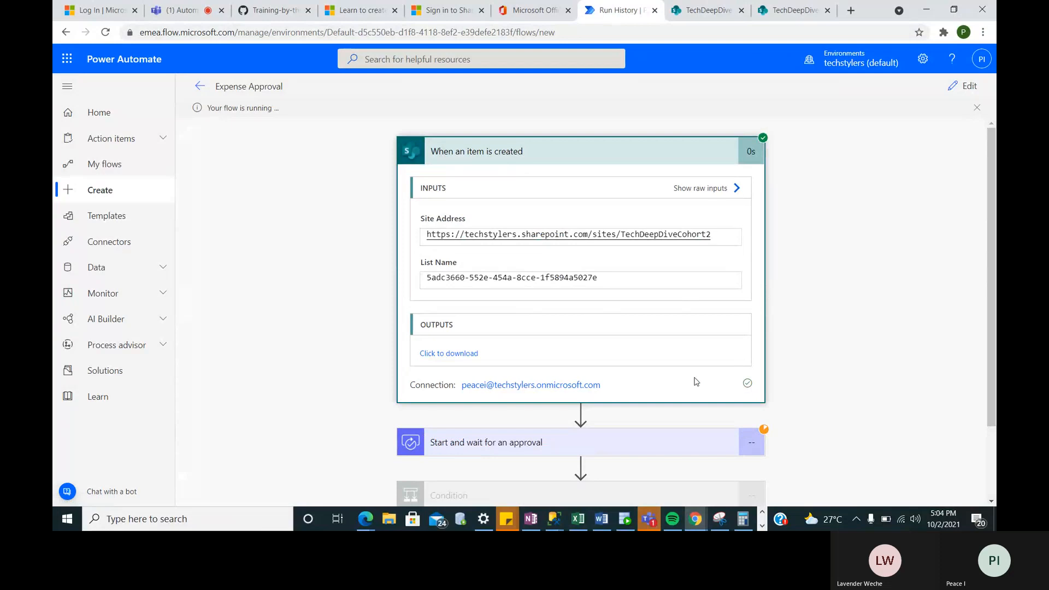
left_click(626, 441)
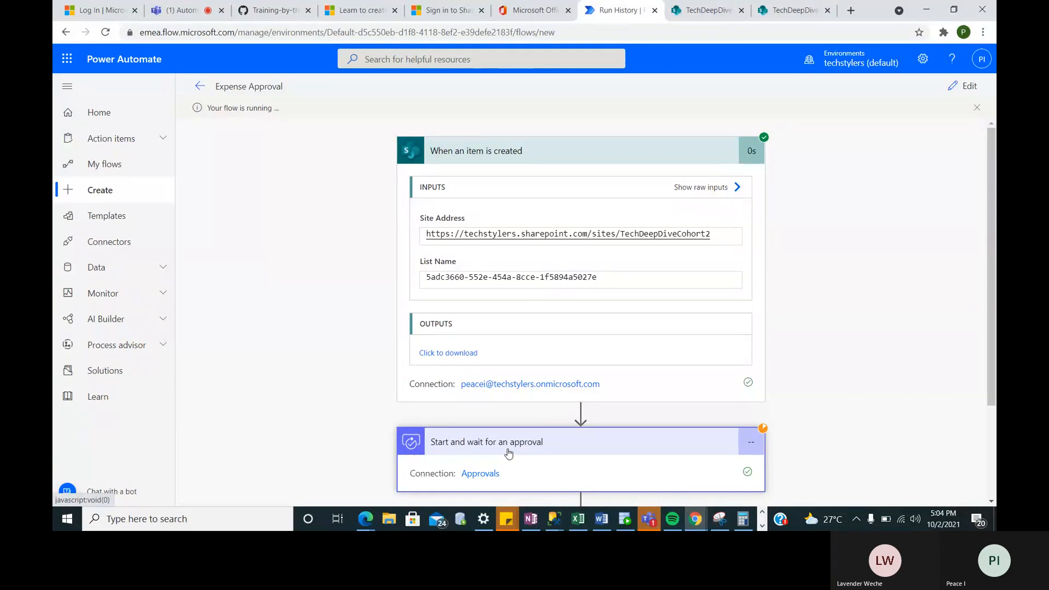
left_click(517, 14)
left_click(77, 264)
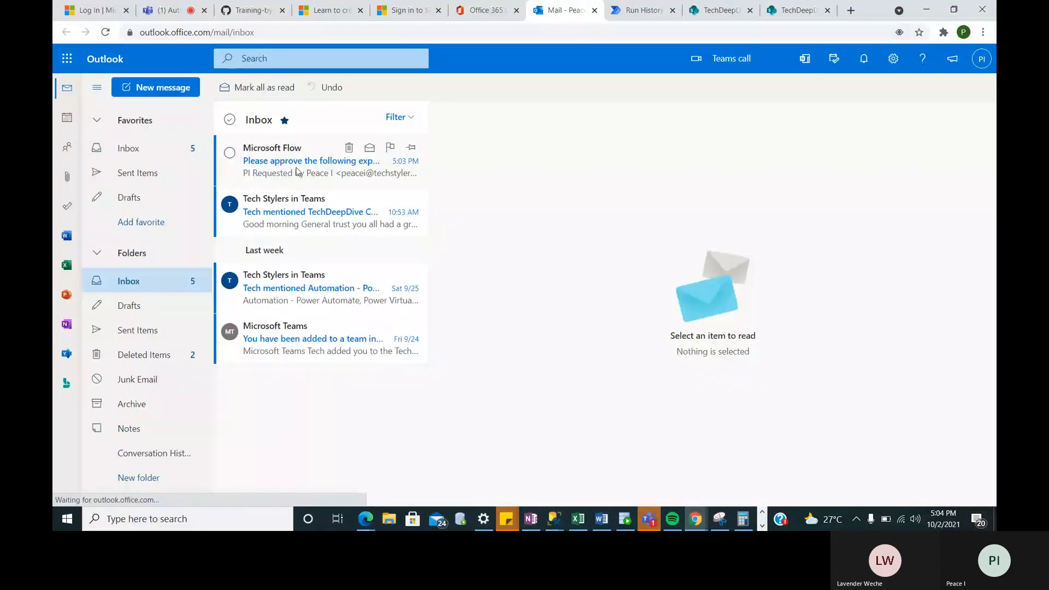
- Open the 'Please approve the following expense' email and follow its link to the Vacation item
left_click(298, 172)
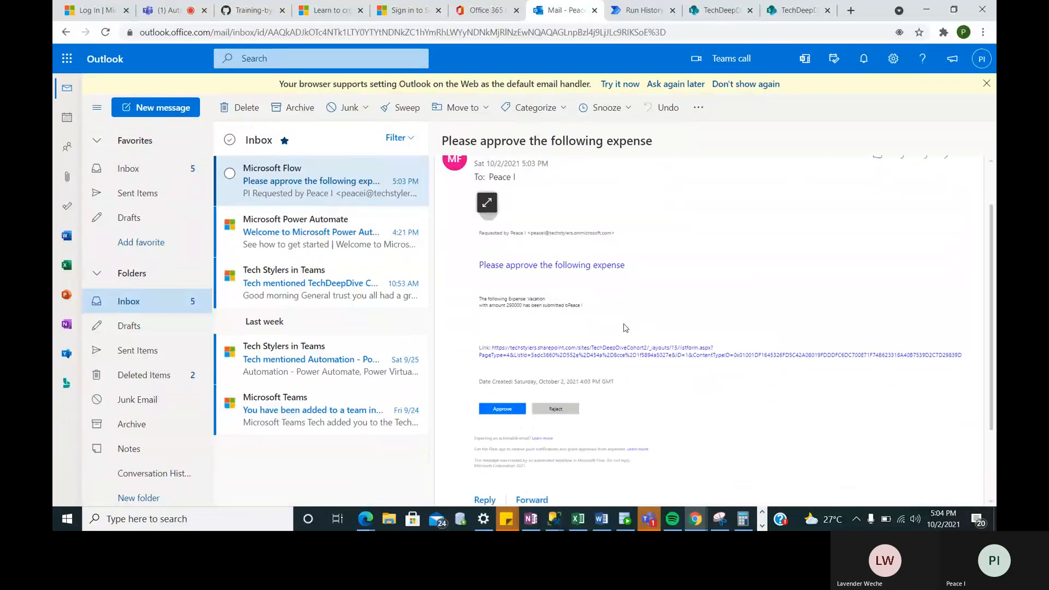
scroll(626, 328, "down", 2)
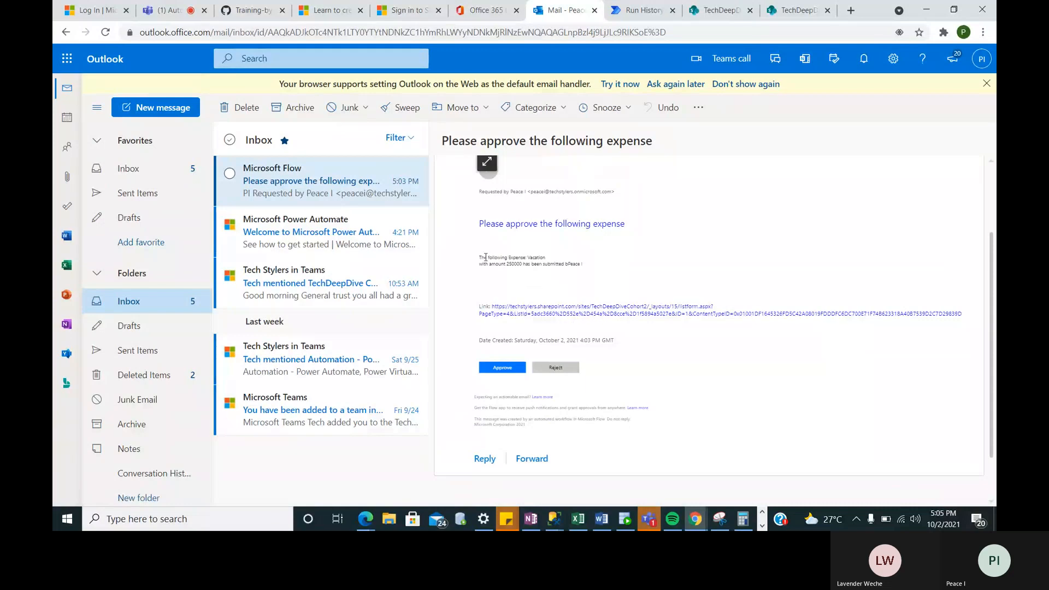
left_click_drag(478, 181, 595, 277)
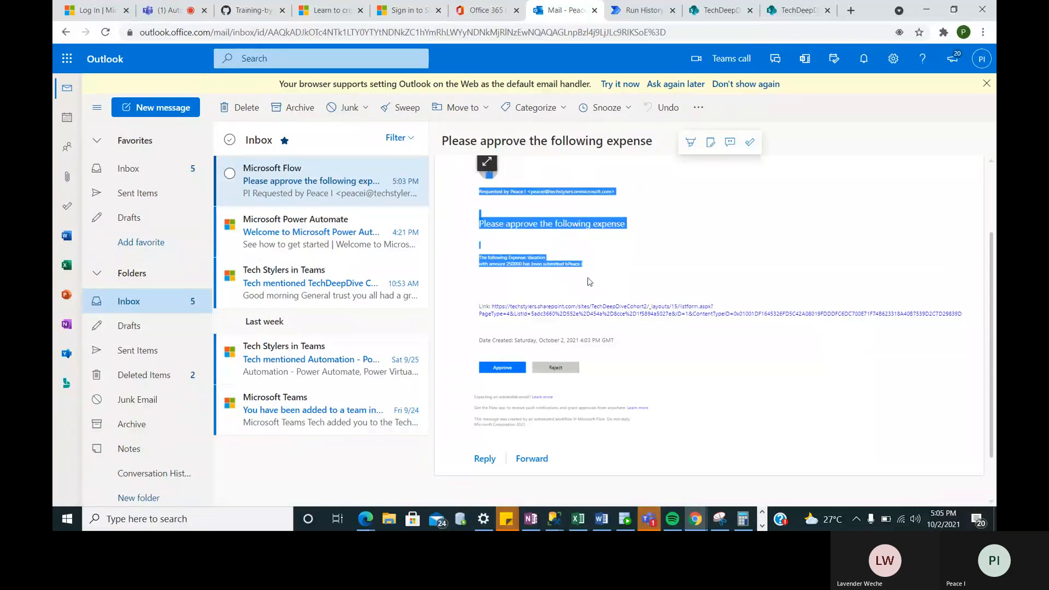
left_click(583, 316)
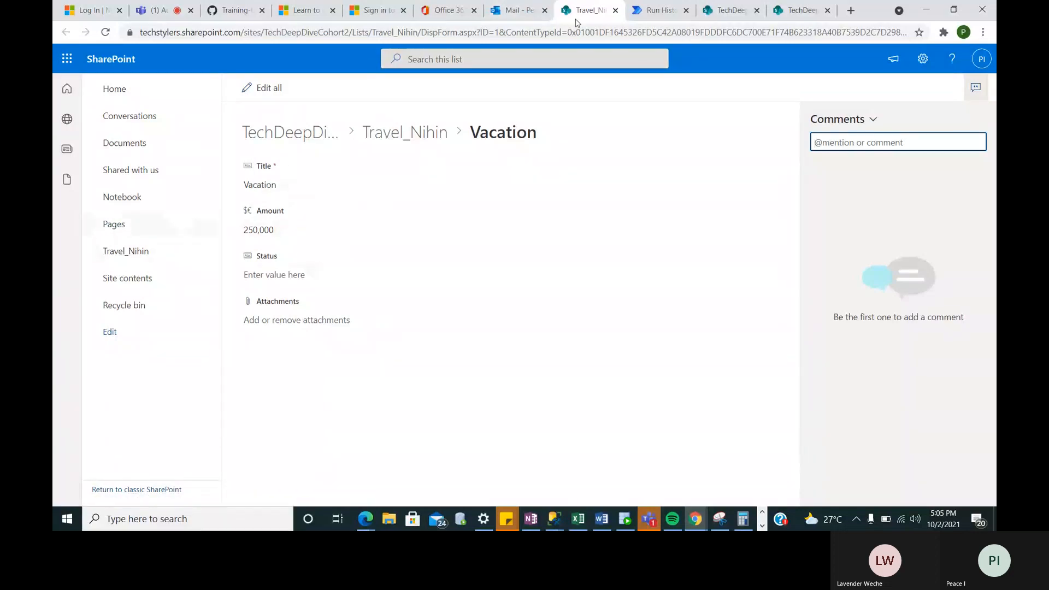
left_click(510, 15)
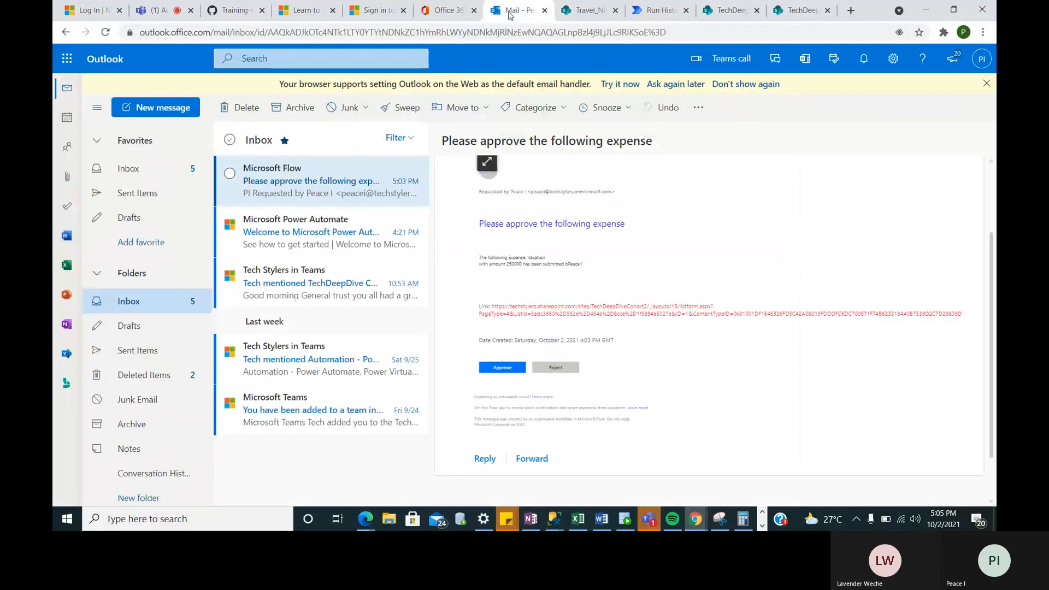
- Approve the Vacation expense and submit the comment 'This has been approved'
left_click(570, 338)
left_click(552, 283)
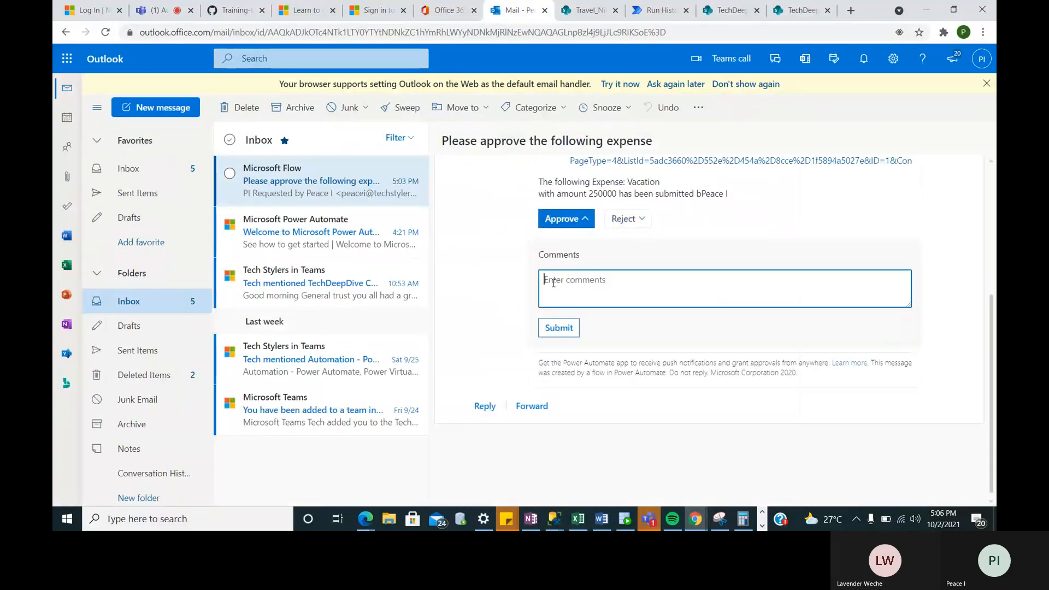
type("T")
key("BackSpace")
type("This has ")
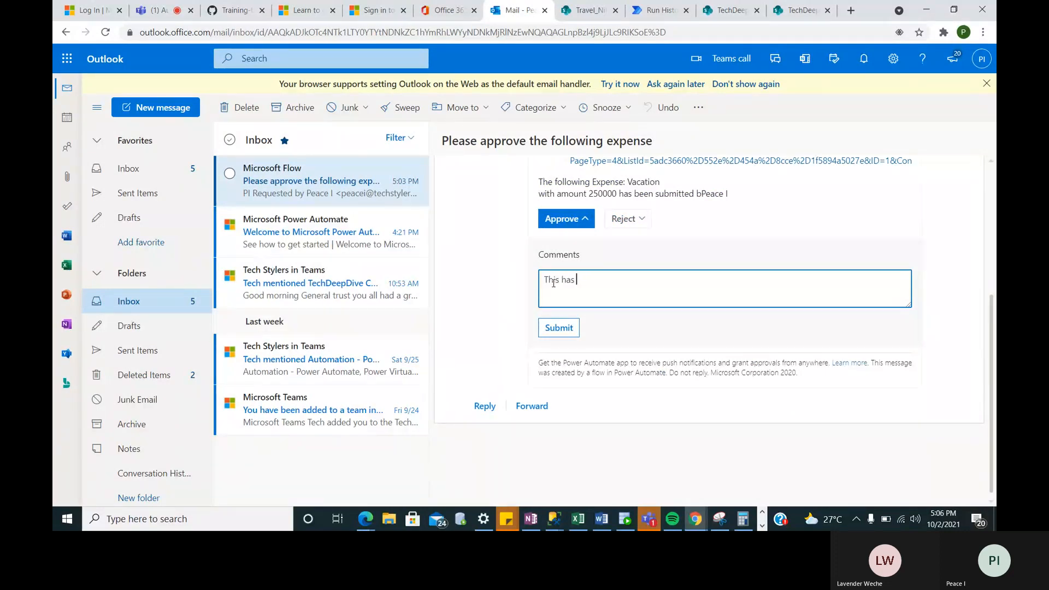
type("been approved")
left_click(559, 327)
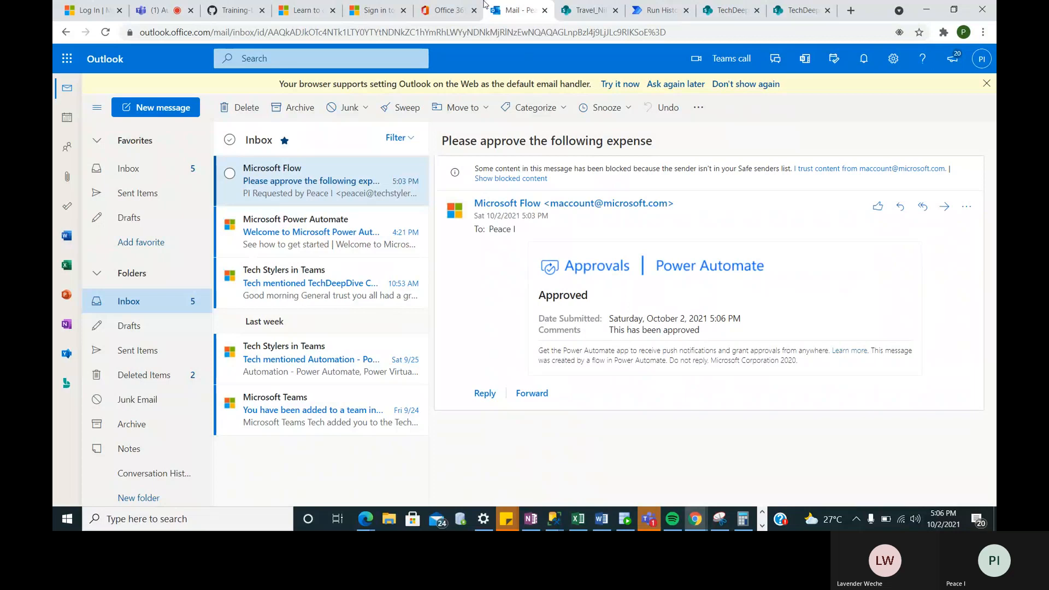
- Scroll through the run and expand Condition to check its true result
left_click(648, 11)
scroll(726, 274, "down", 2)
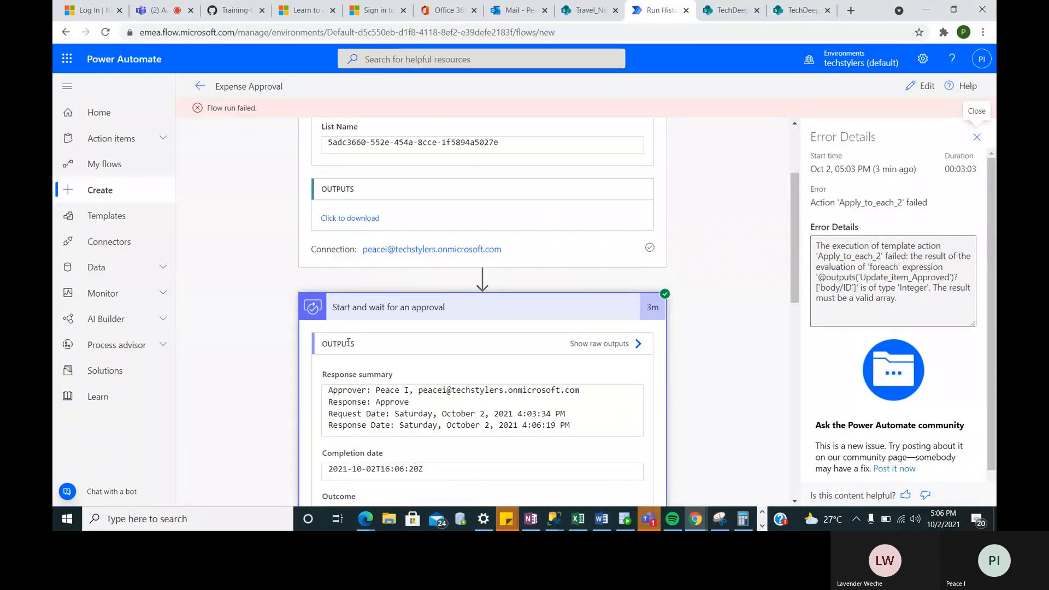
scroll(376, 329, "down", 2)
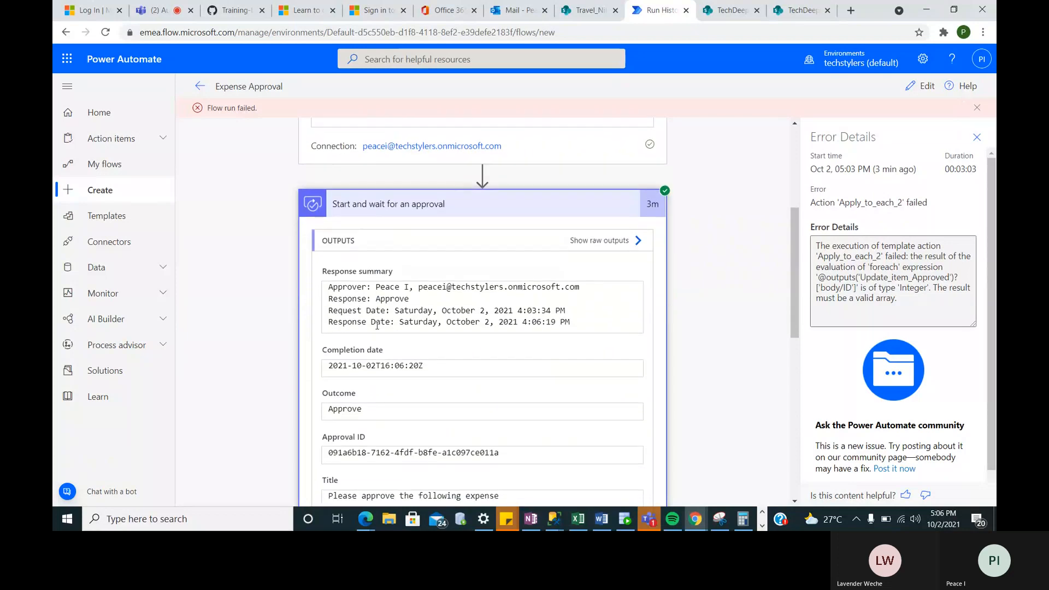
scroll(474, 352, "down", 10)
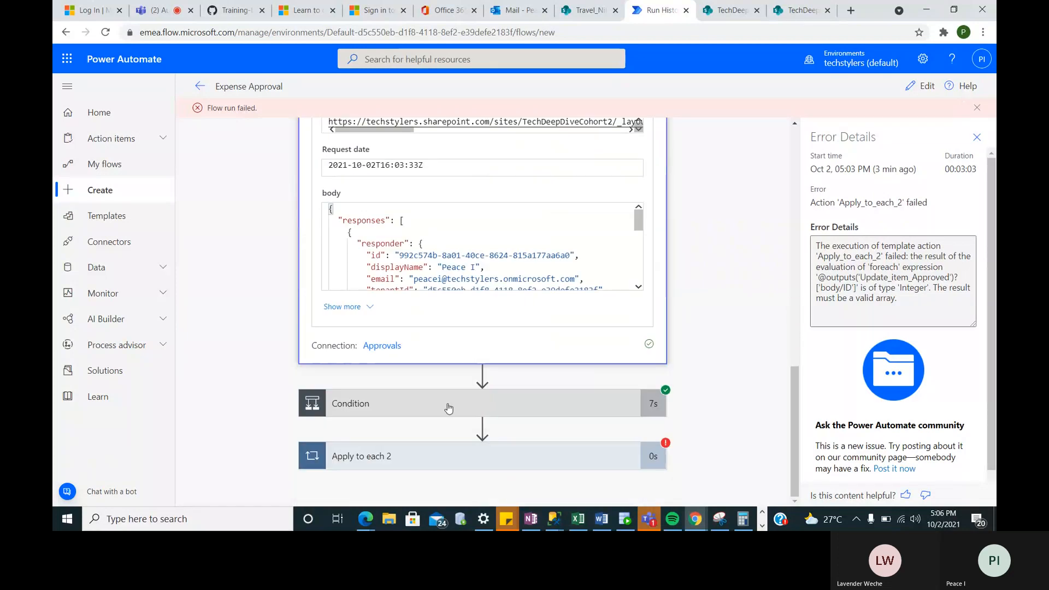
left_click(448, 407)
scroll(448, 408, "down", 4)
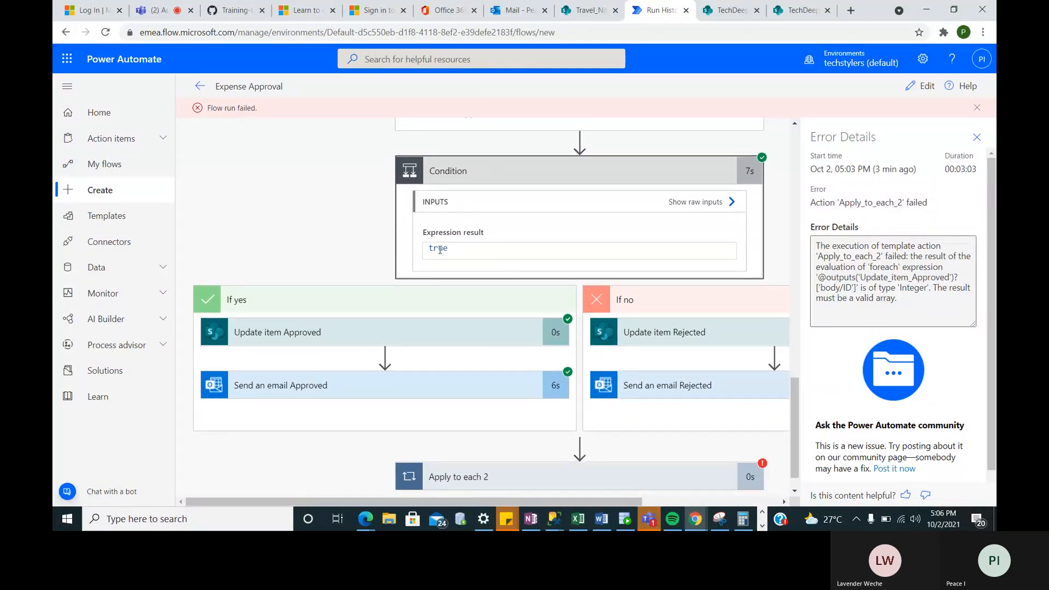
left_click_drag(451, 249, 427, 250)
scroll(339, 346, "down", 1)
left_click(335, 314)
- Inspect the Update item Approved step's inputs and outputs, then collapse it
left_click(335, 314)
scroll(312, 241, "down", 3)
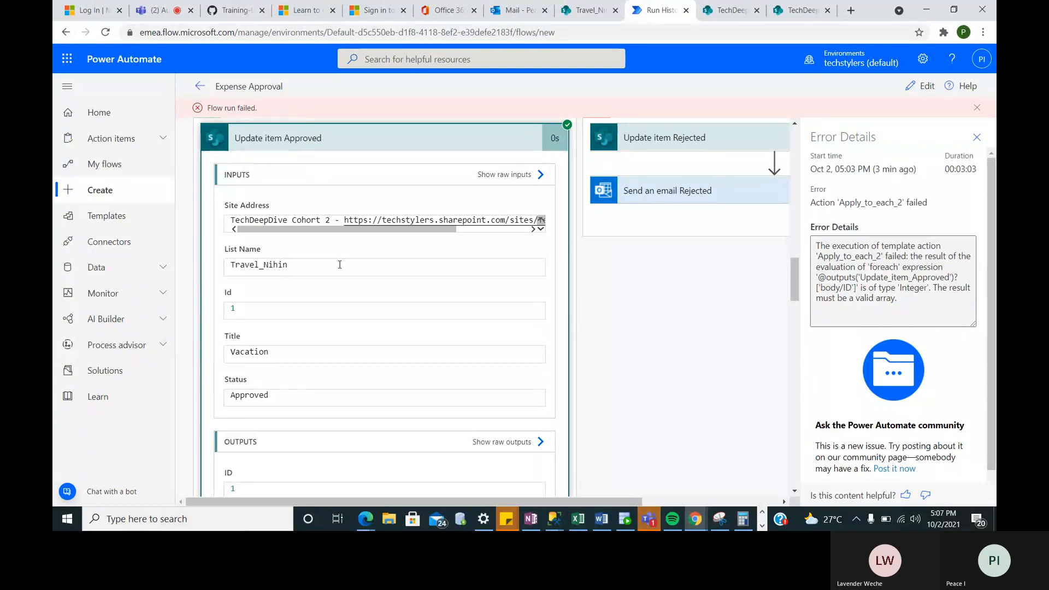
scroll(339, 264, "down", 6)
scroll(339, 268, "up", 2)
scroll(340, 269, "down", 2)
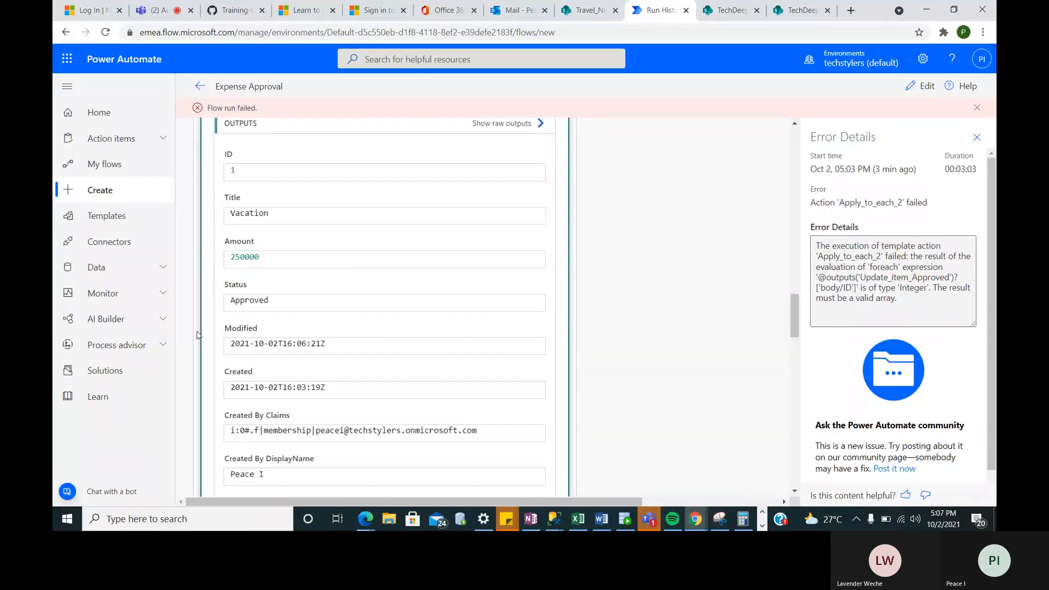
scroll(382, 383, "down", 10)
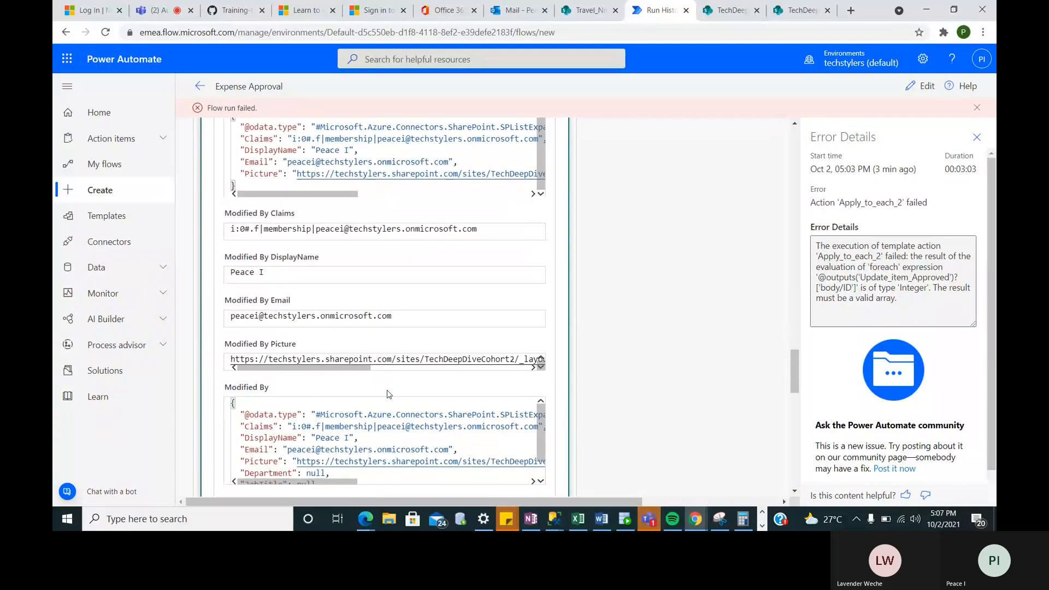
scroll(389, 393, "up", 15)
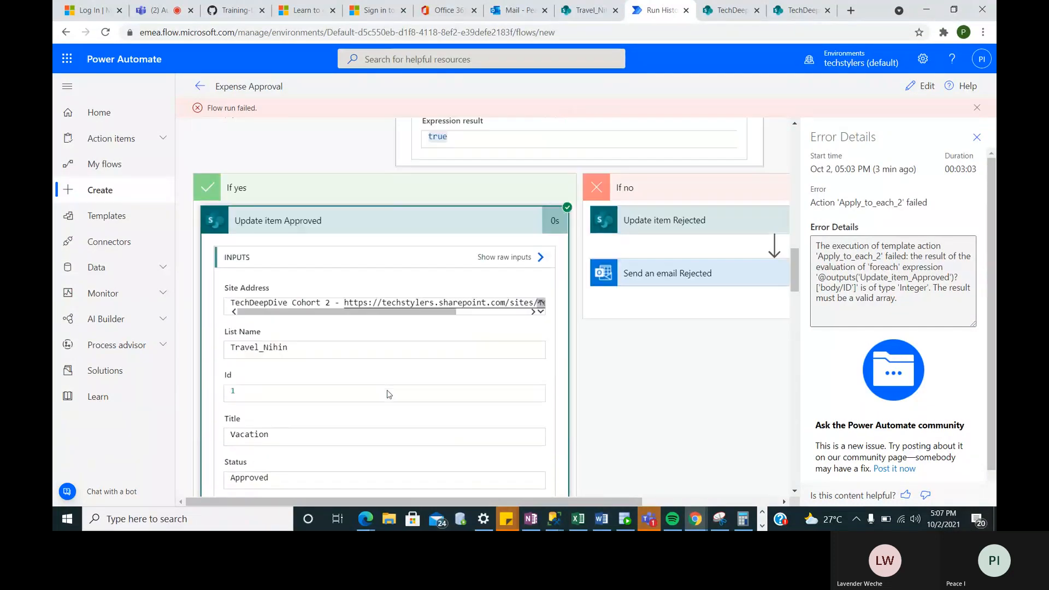
left_click(376, 288)
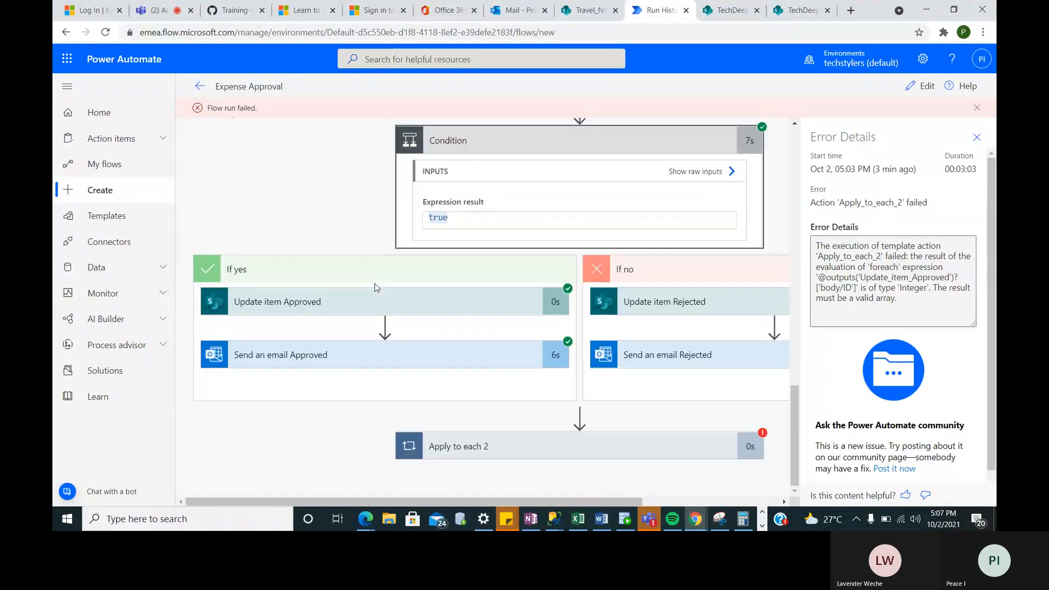
- Review the Send an email Approved step and the Apply to each 2 failure below it
left_click(342, 364)
scroll(327, 458, "down", 2)
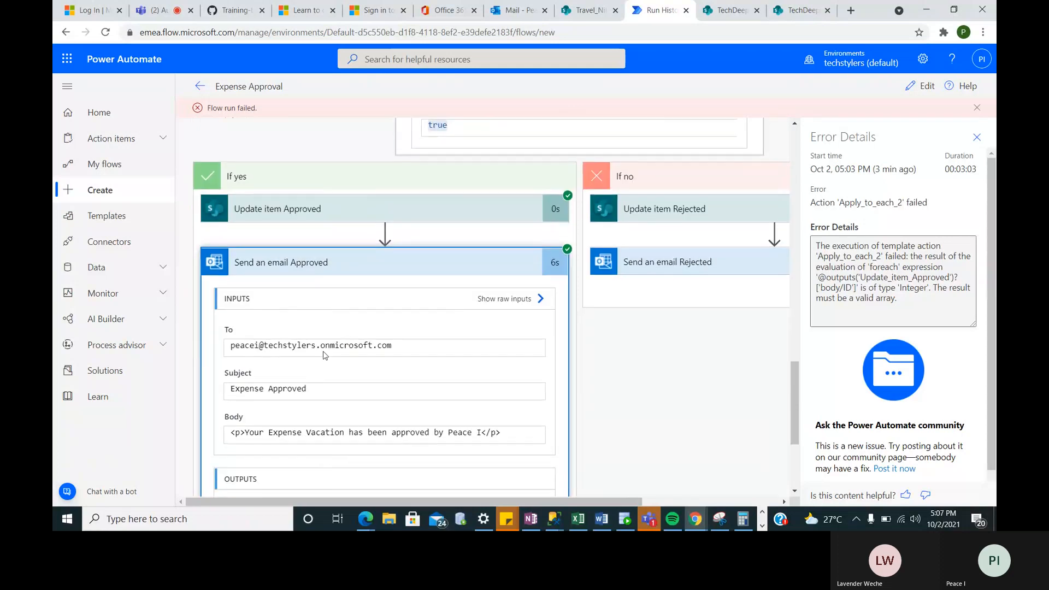
scroll(326, 398, "down", 2)
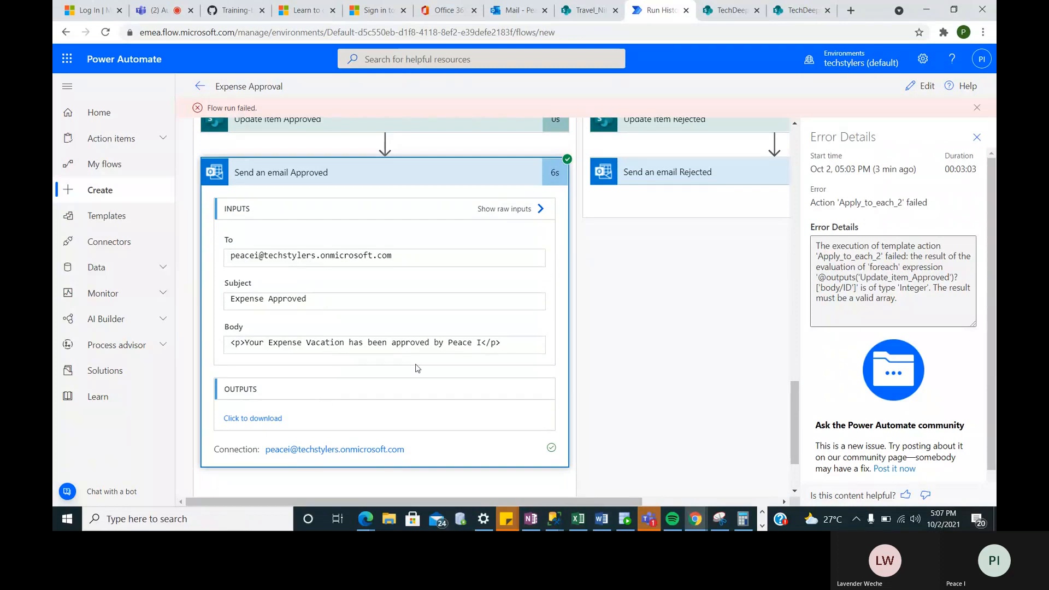
scroll(495, 394, "down", 2)
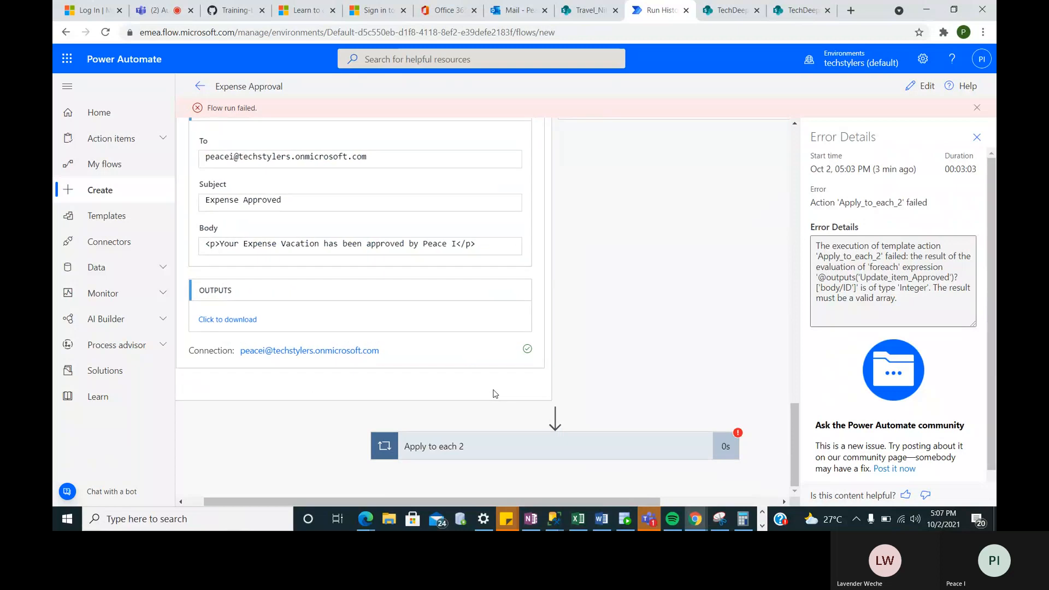
- Reload the Outlook inbox and view the Other list, holding only the Power Automate welcome email
left_click(520, 13)
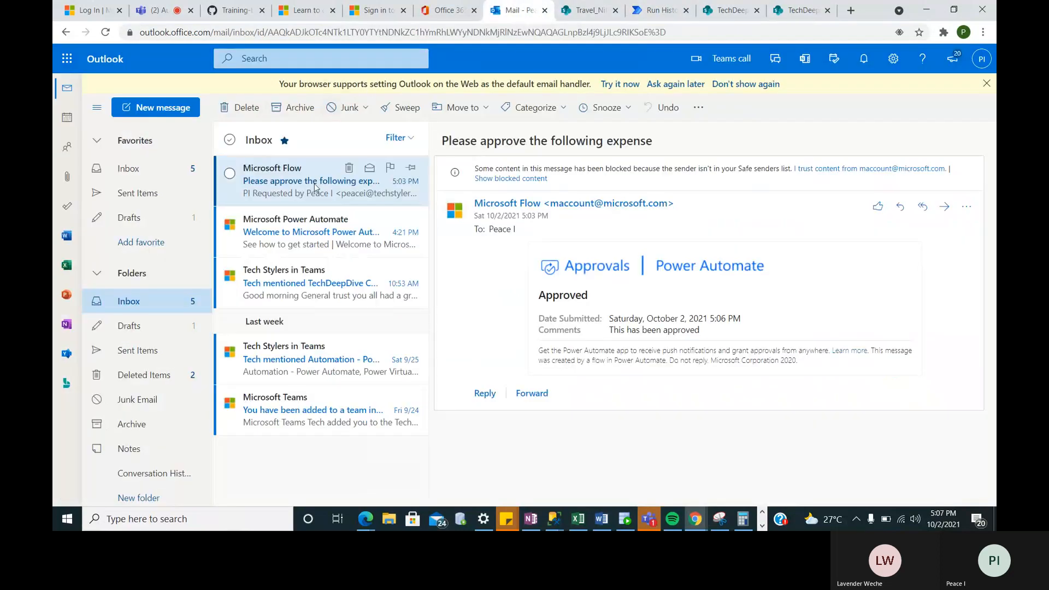
left_click(170, 174)
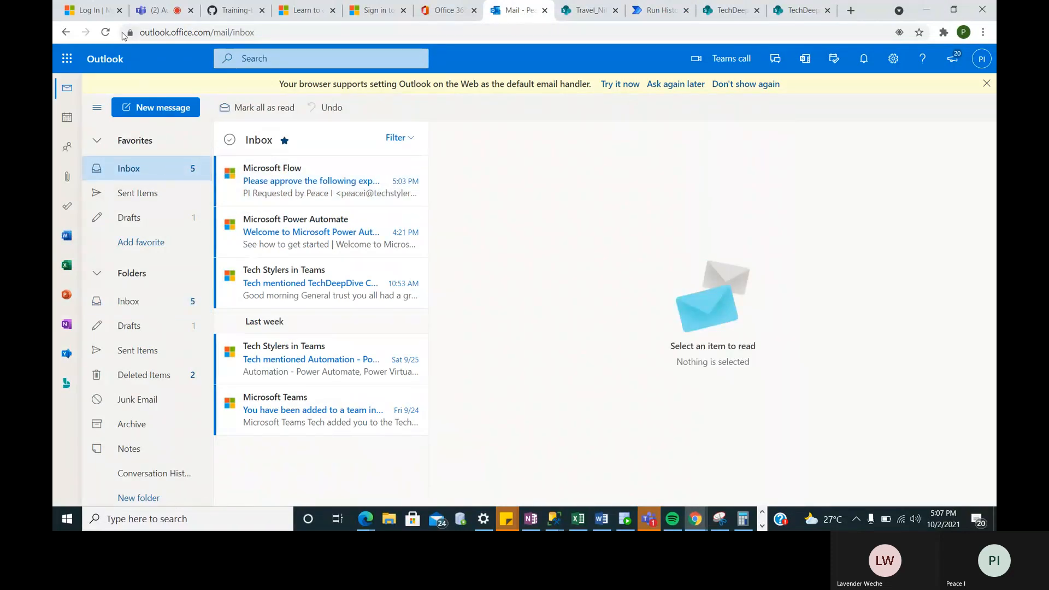
left_click(106, 33)
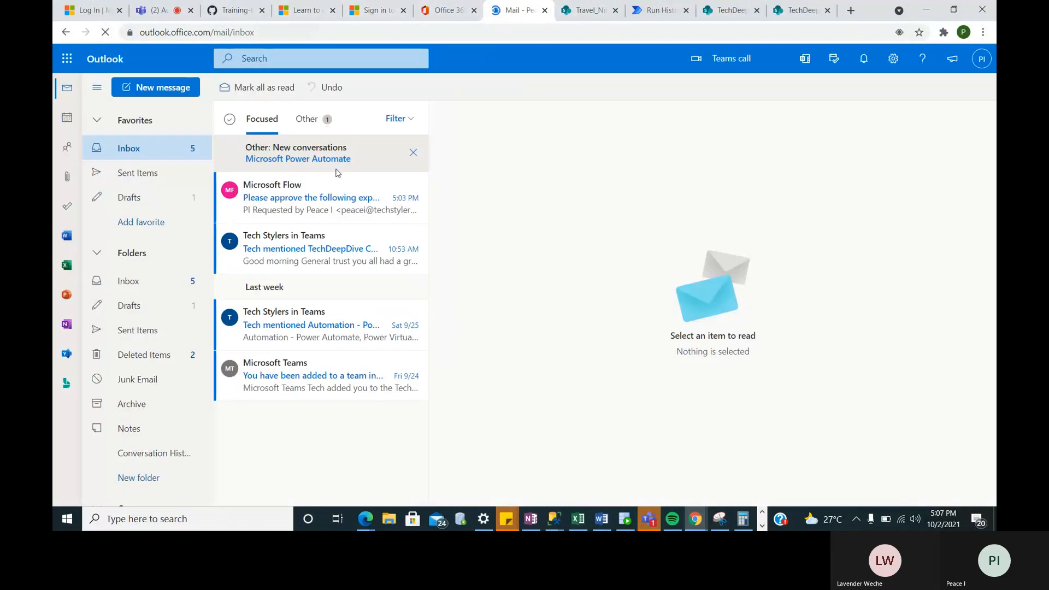
left_click(343, 158)
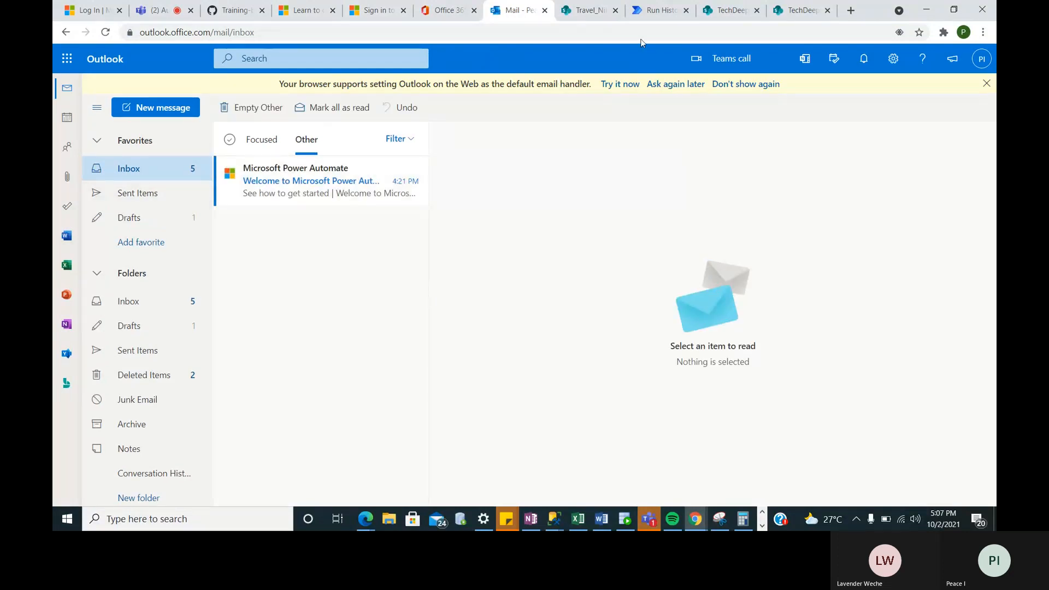
- Check the Vacation row's Status reads Approved in Travel_Nihin, then return to the failed run
left_click(590, 12)
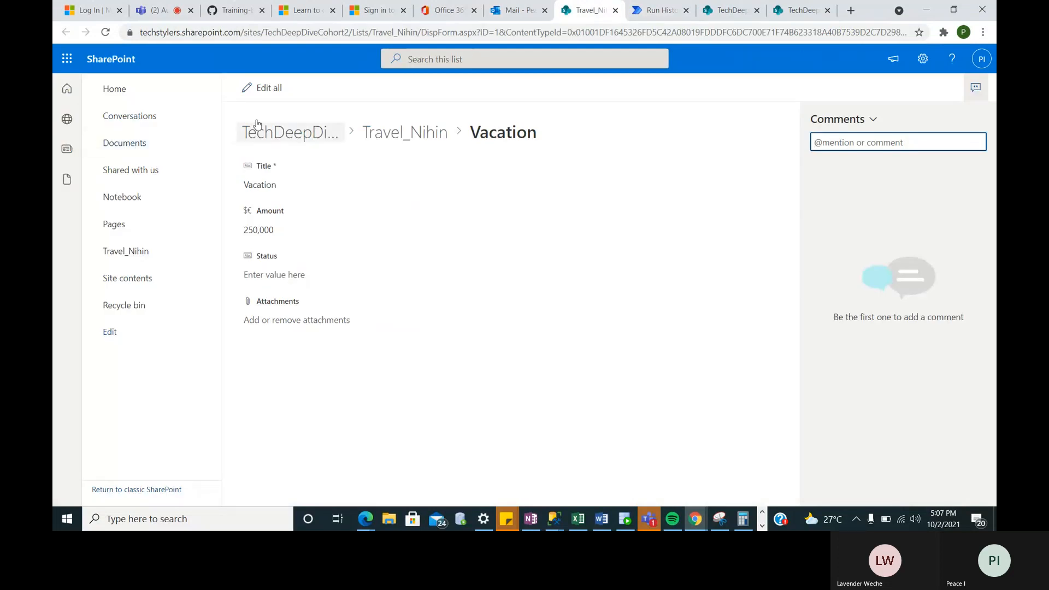
left_click(737, 8)
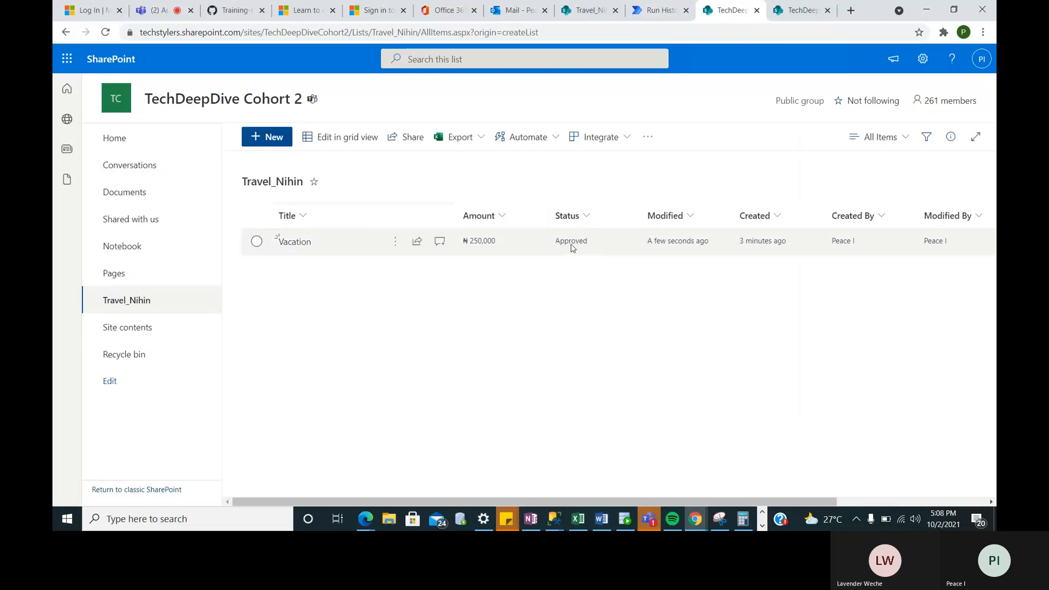
left_click(667, 12)
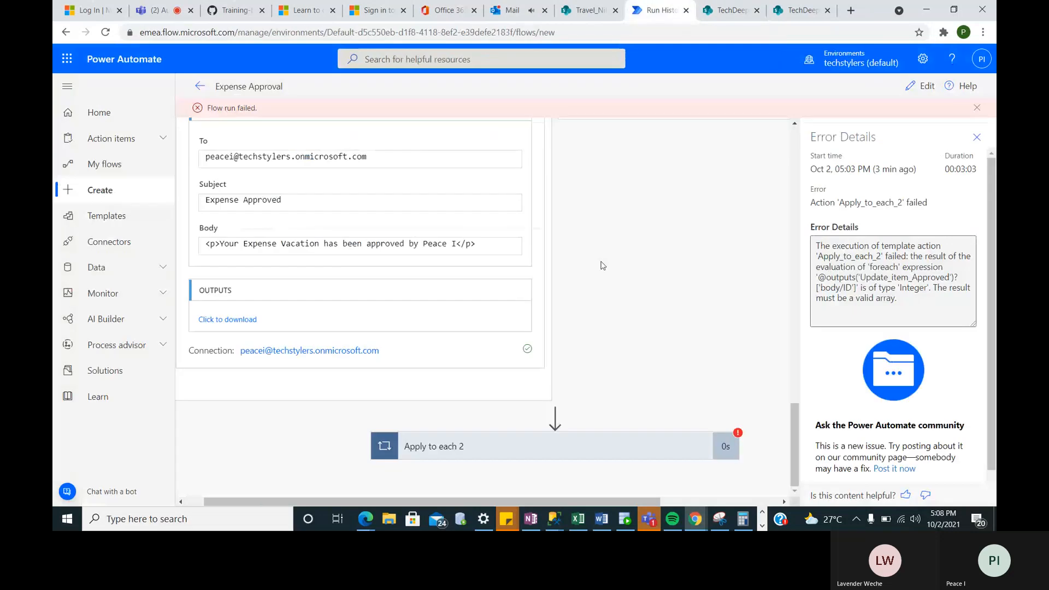
- Read the Expense Approved email in the Focused inbox, then go back to the failed run
left_click(517, 12)
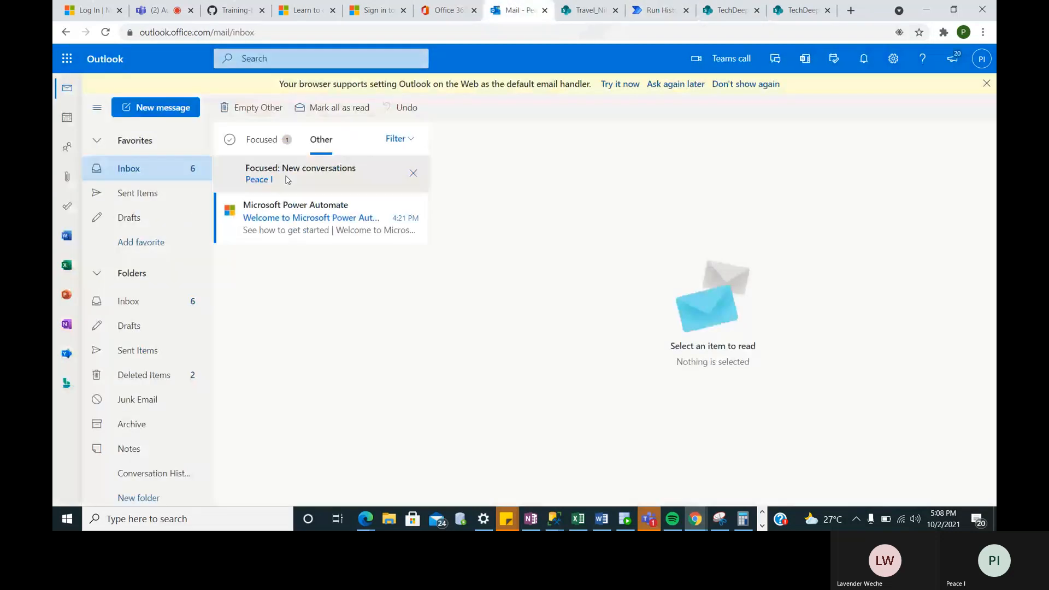
left_click(287, 179)
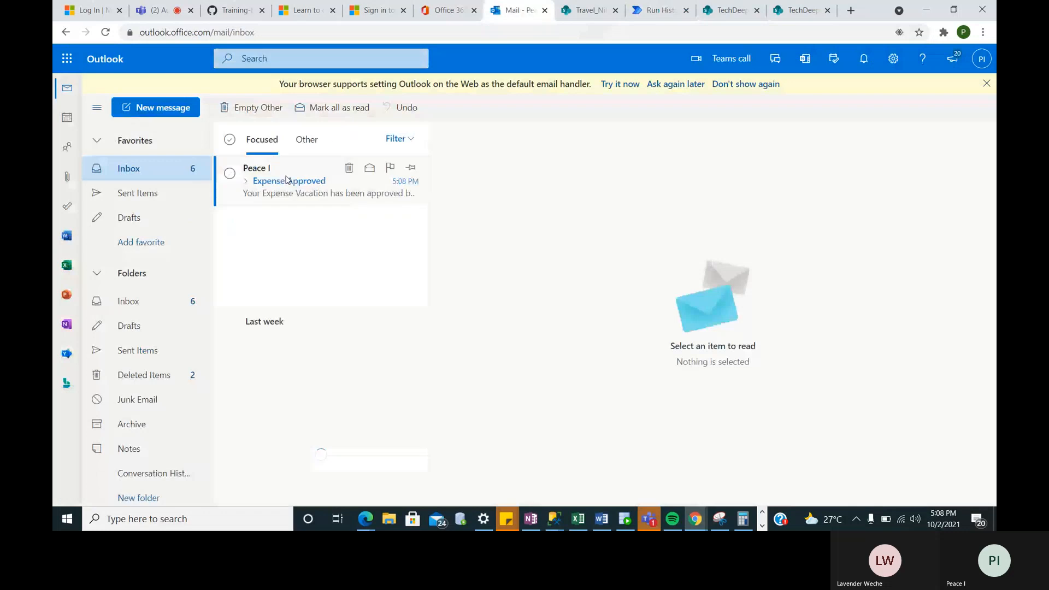
left_click(286, 180)
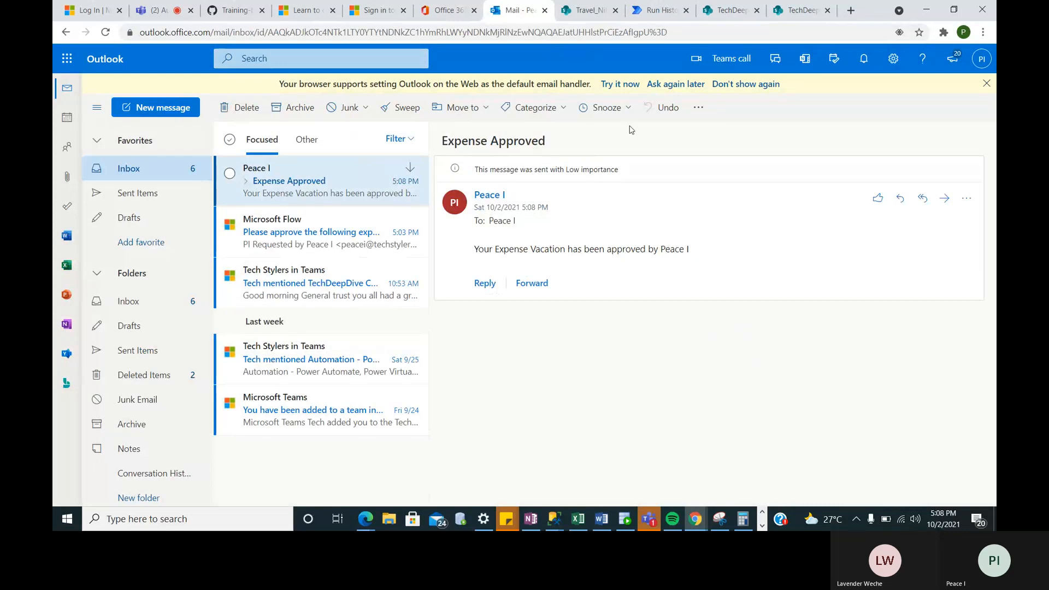
left_click(575, 13)
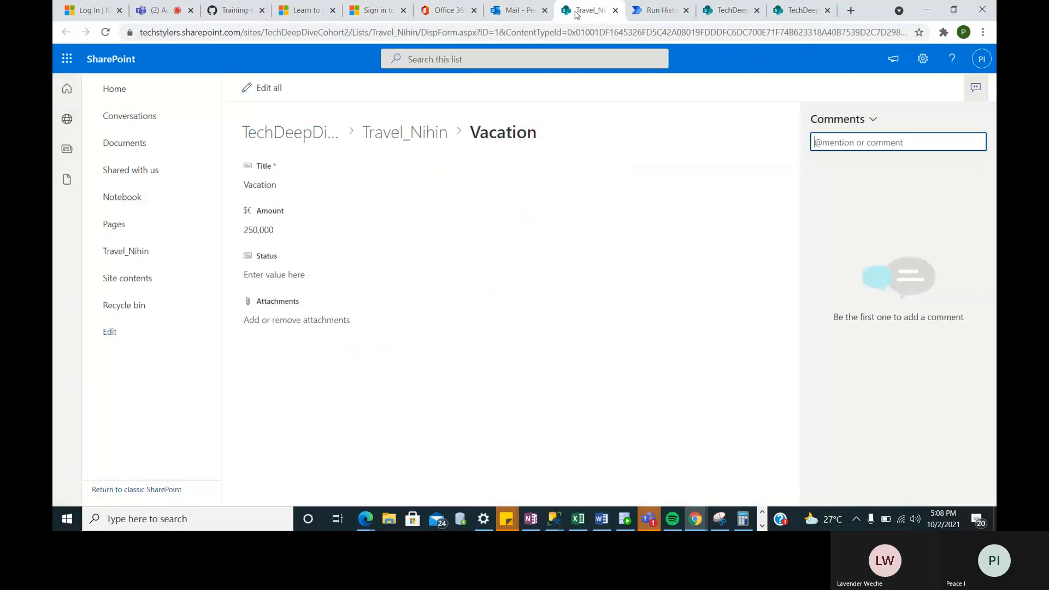
left_click(653, 12)
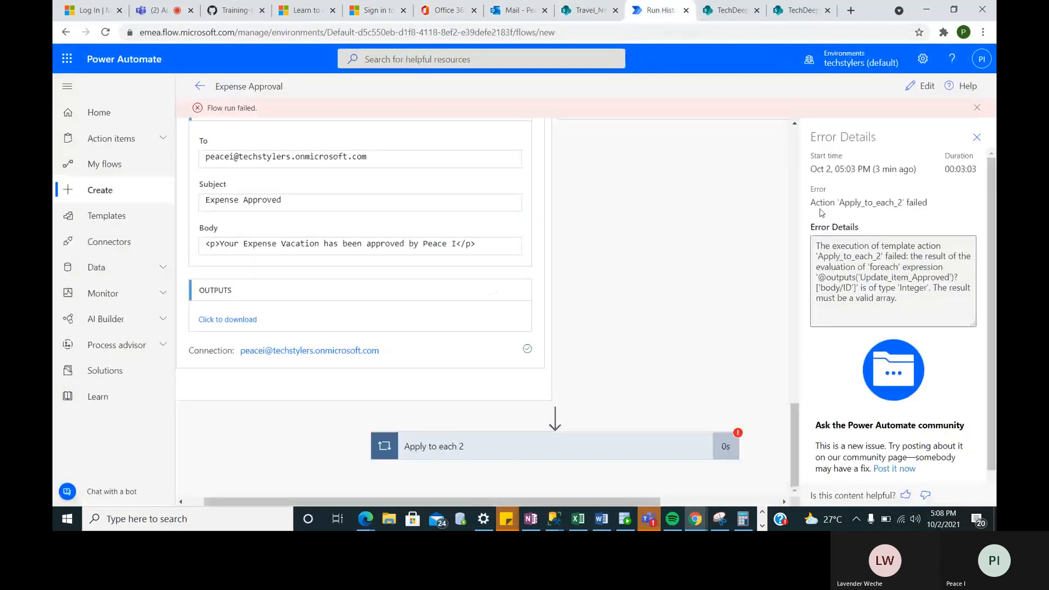
- Close the error details and delete the Apply to each 2 loop in the flow editor
left_click(977, 137)
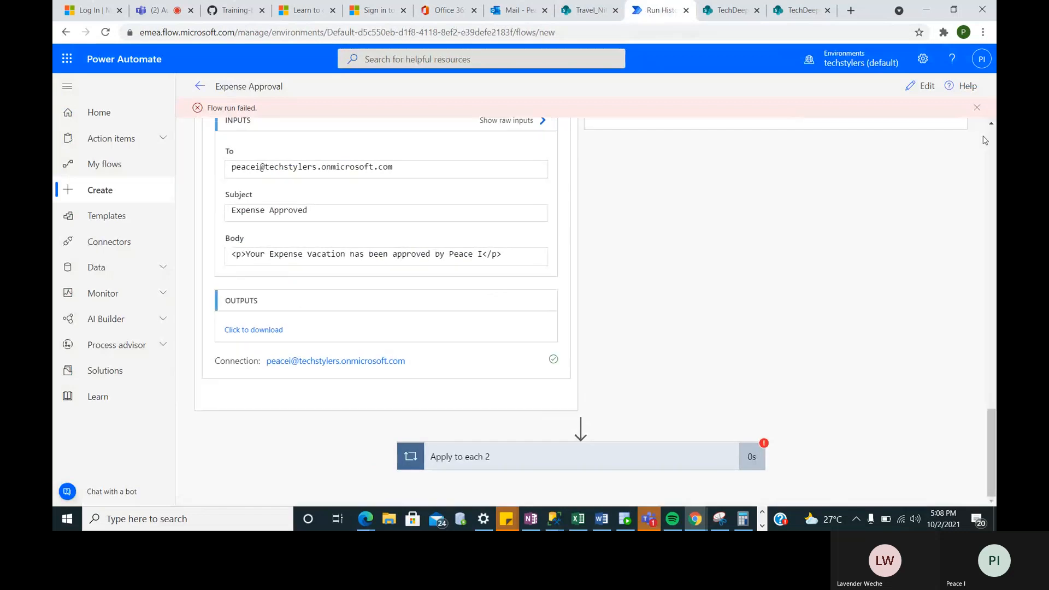
left_click(558, 458)
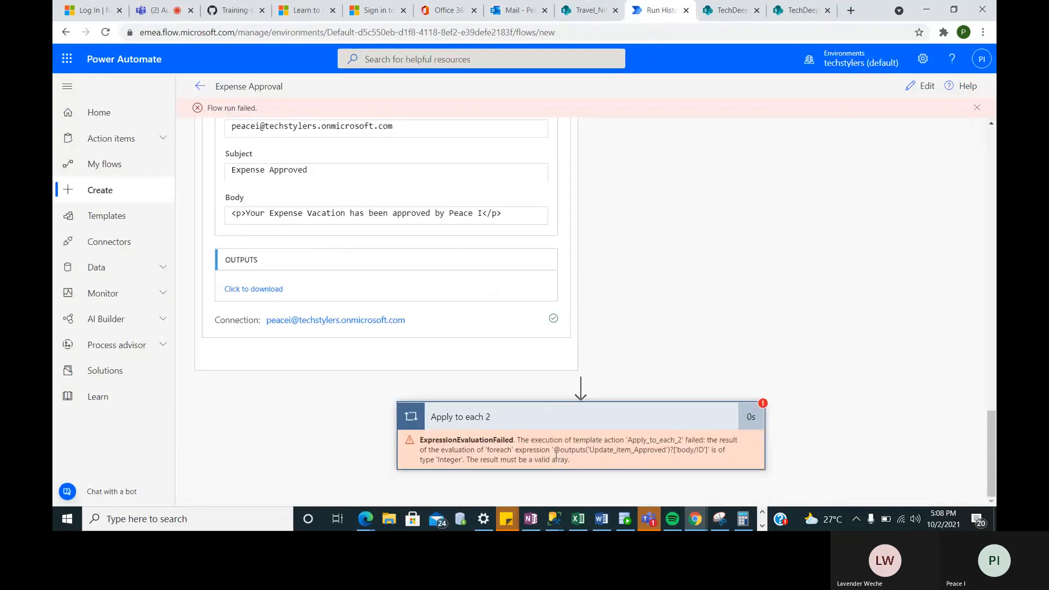
scroll(603, 243, "up", 7)
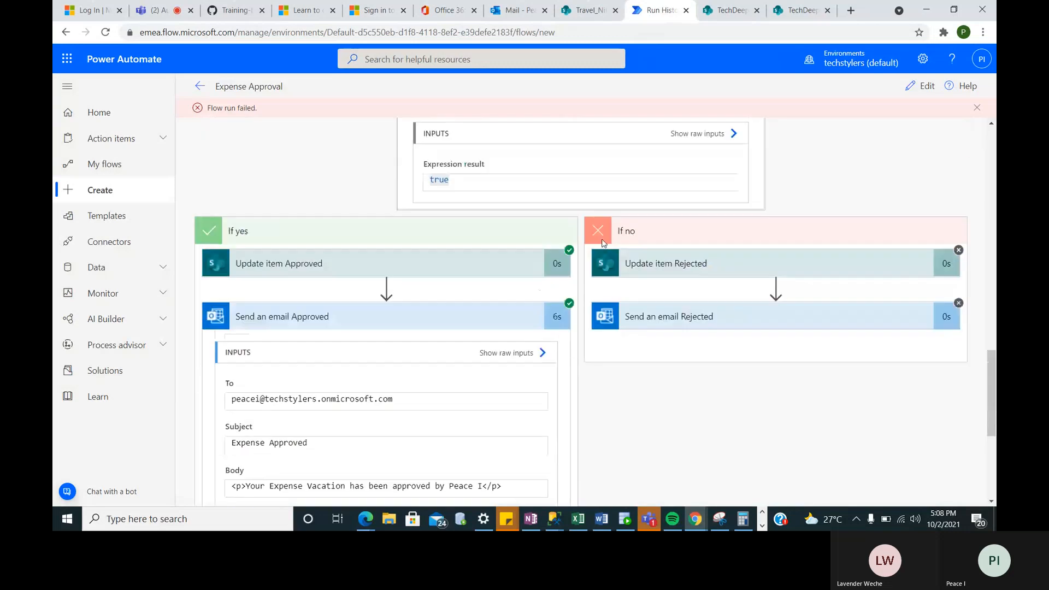
left_click(925, 88)
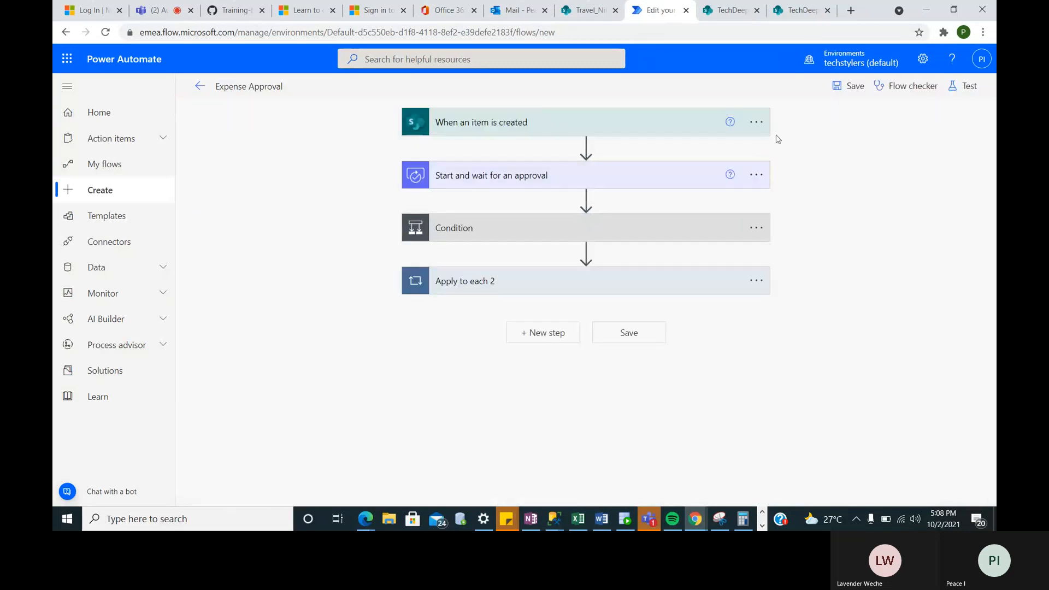
left_click(594, 287)
left_click(538, 368)
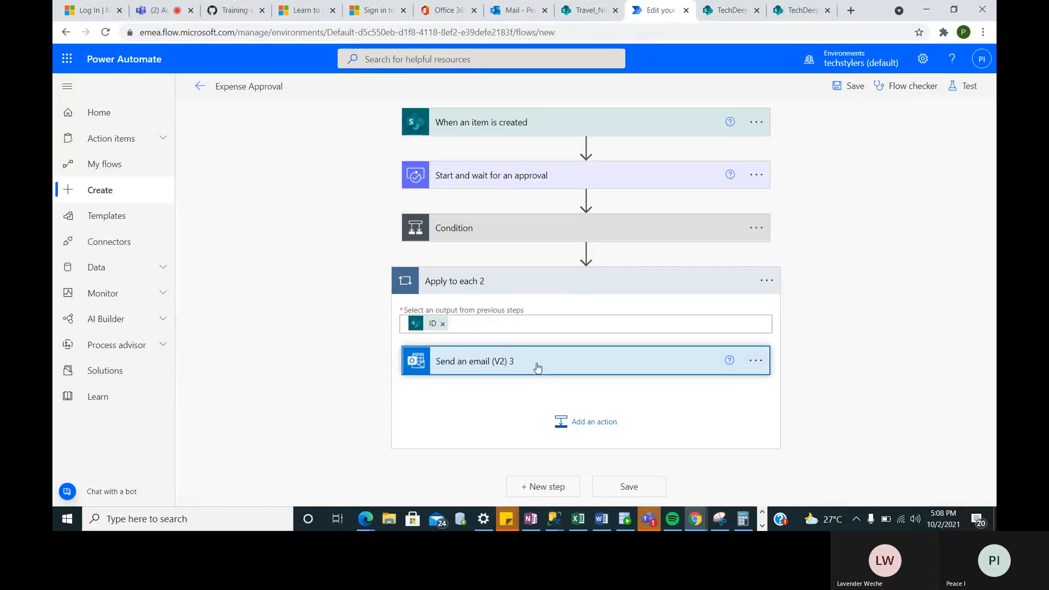
scroll(538, 368, "down", 3)
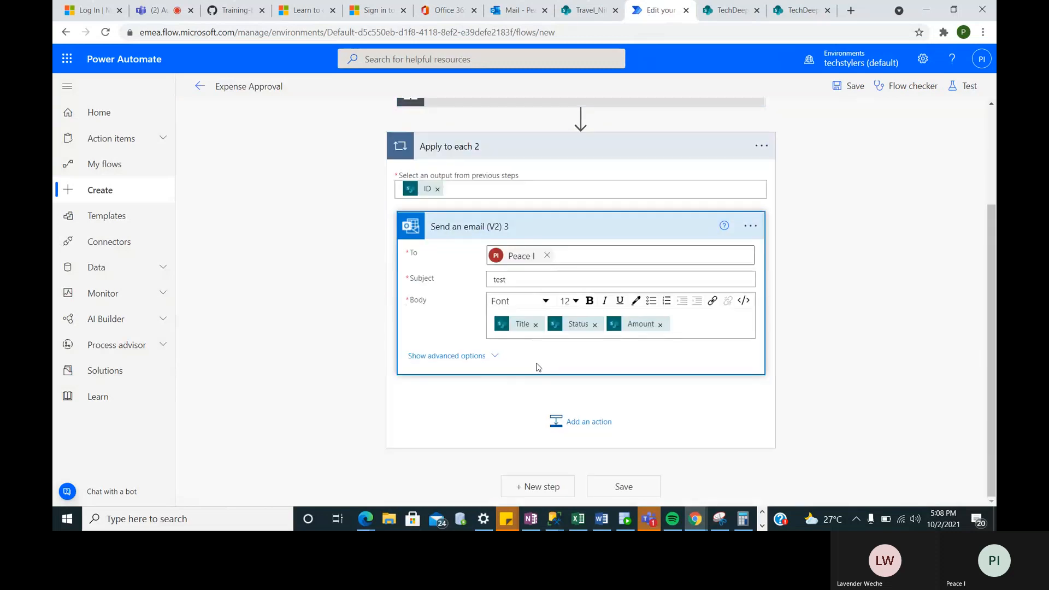
left_click(767, 150)
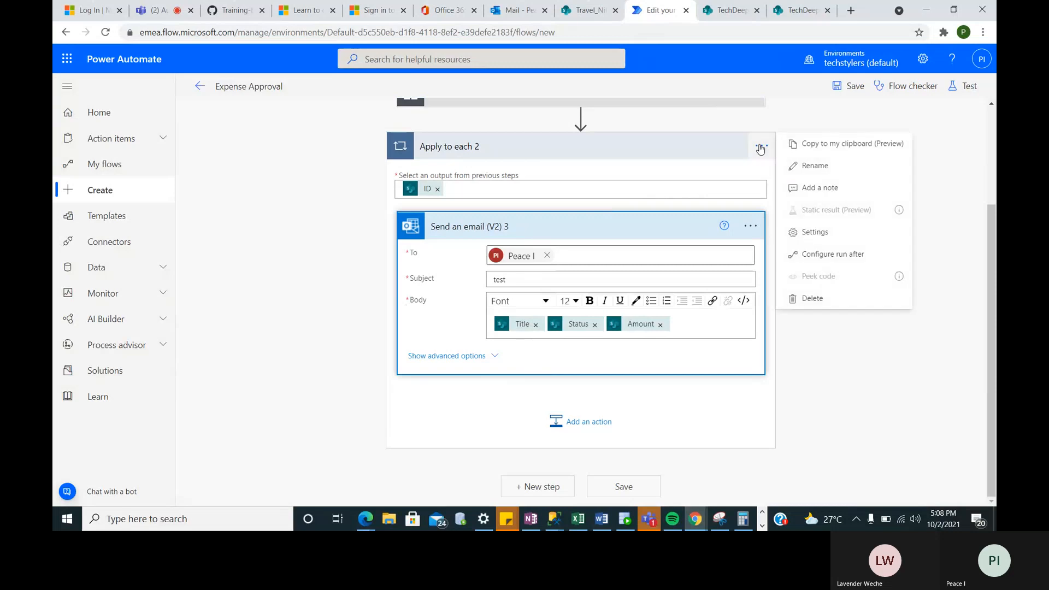
left_click(808, 299)
left_click(533, 301)
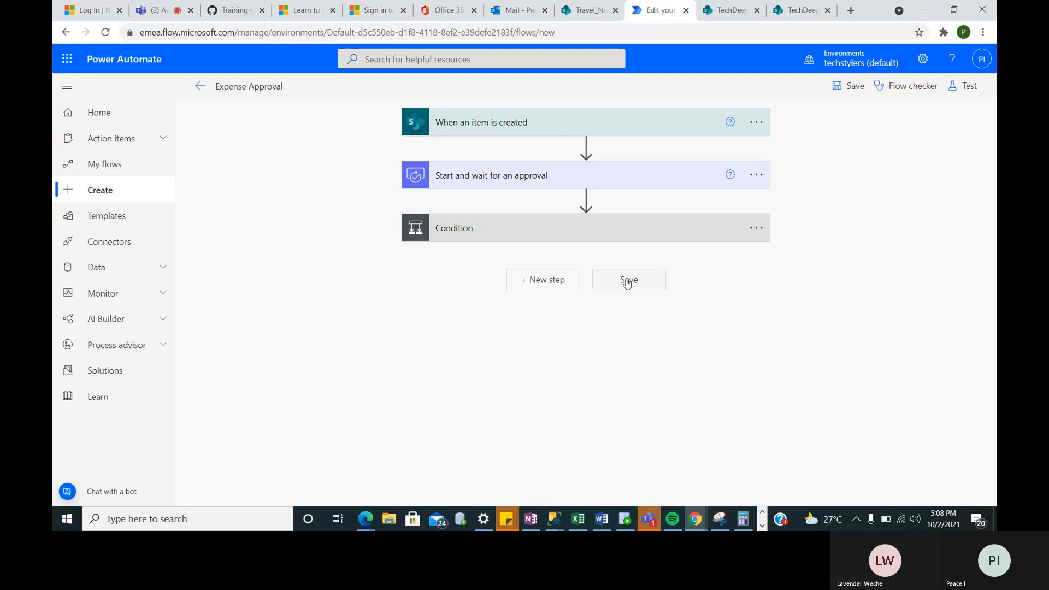
- Save the flow and start a new step after Condition, searching connectors for 'sha'
left_click(627, 281)
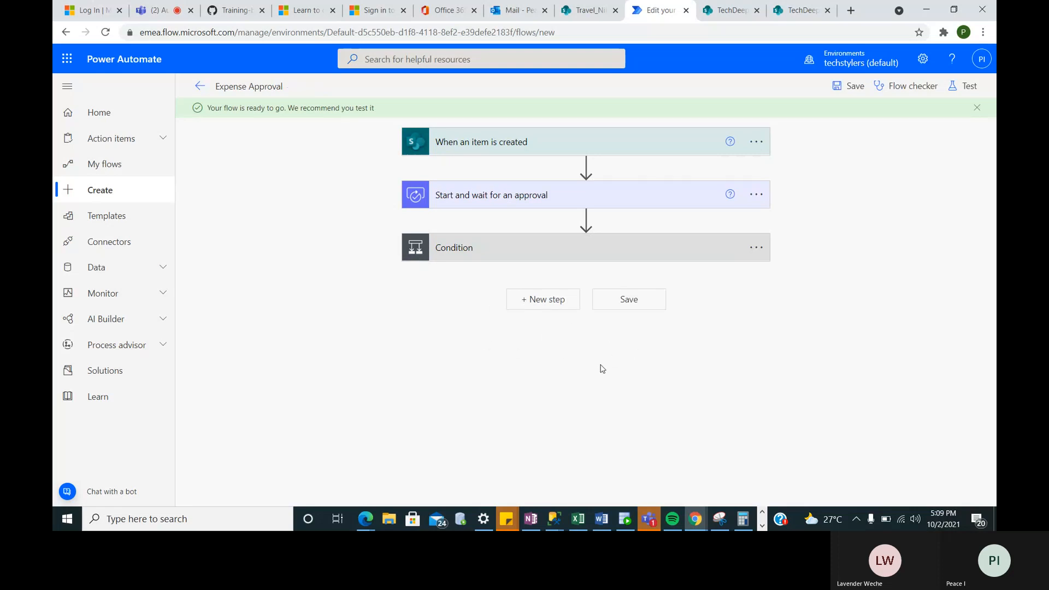
left_click(541, 299)
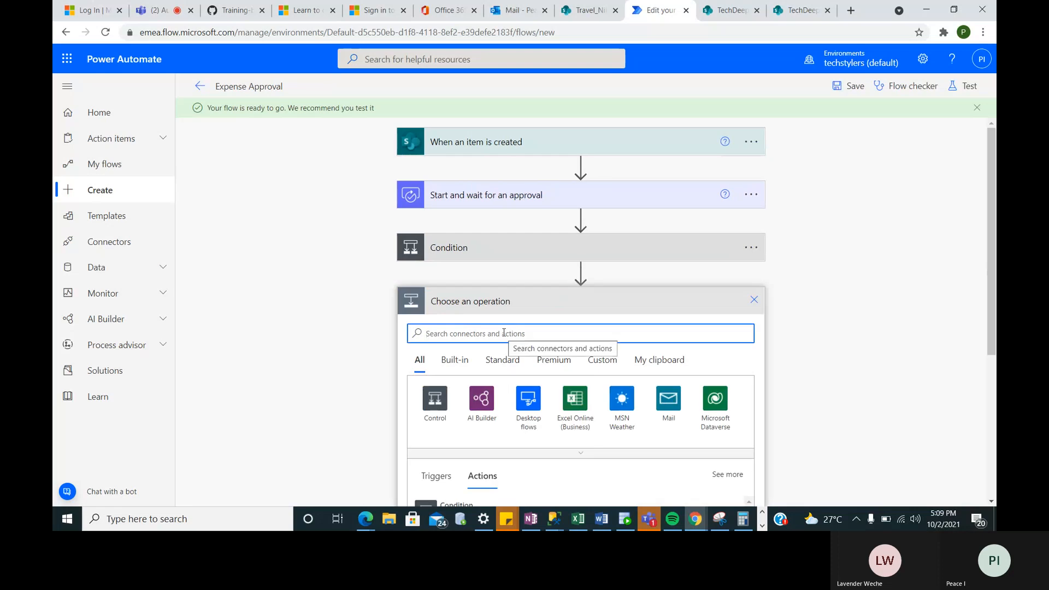
type("sha")
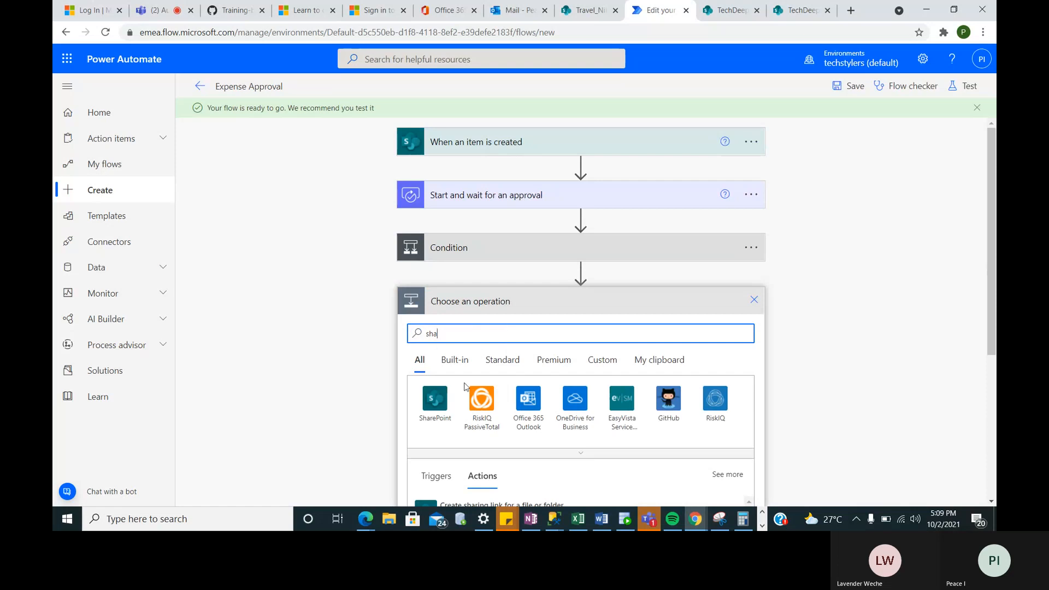
- Add SharePoint Get items with Site Address TechDeepDive Cohort 2 and List Name Travel_Nihin
left_click(432, 411)
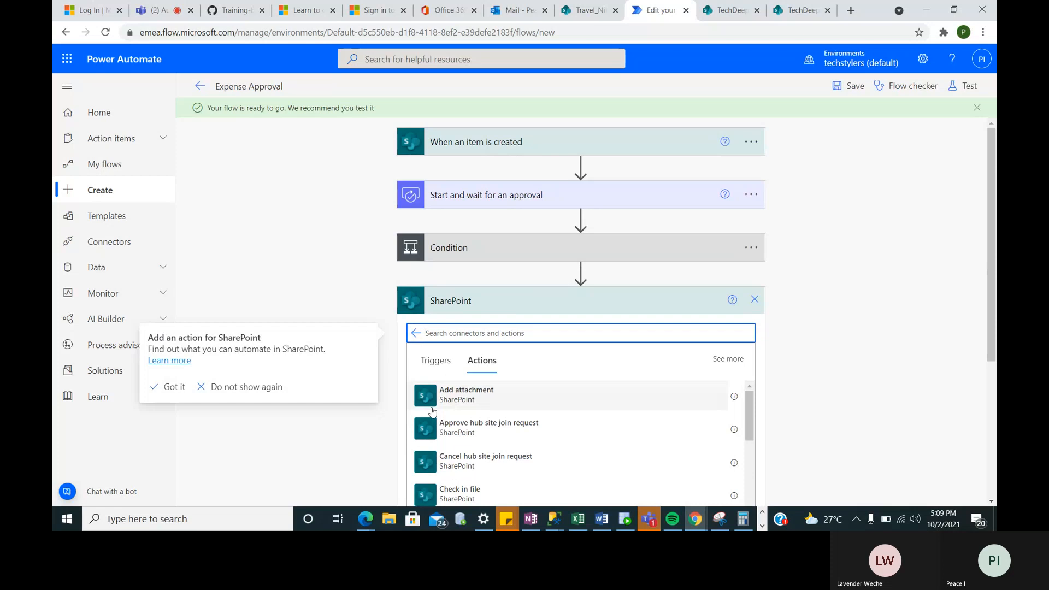
type("get")
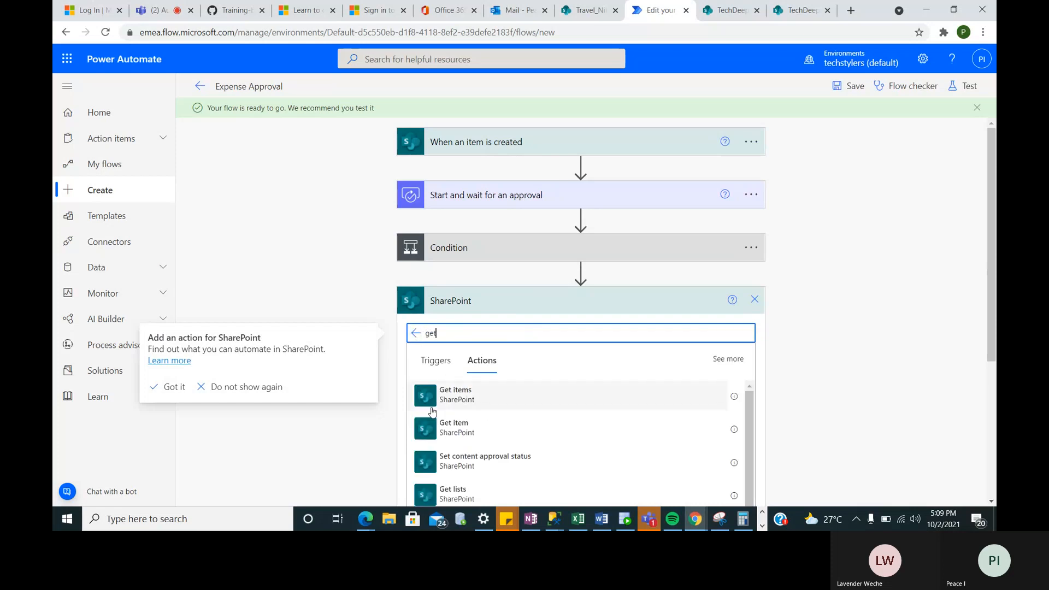
left_click(457, 405)
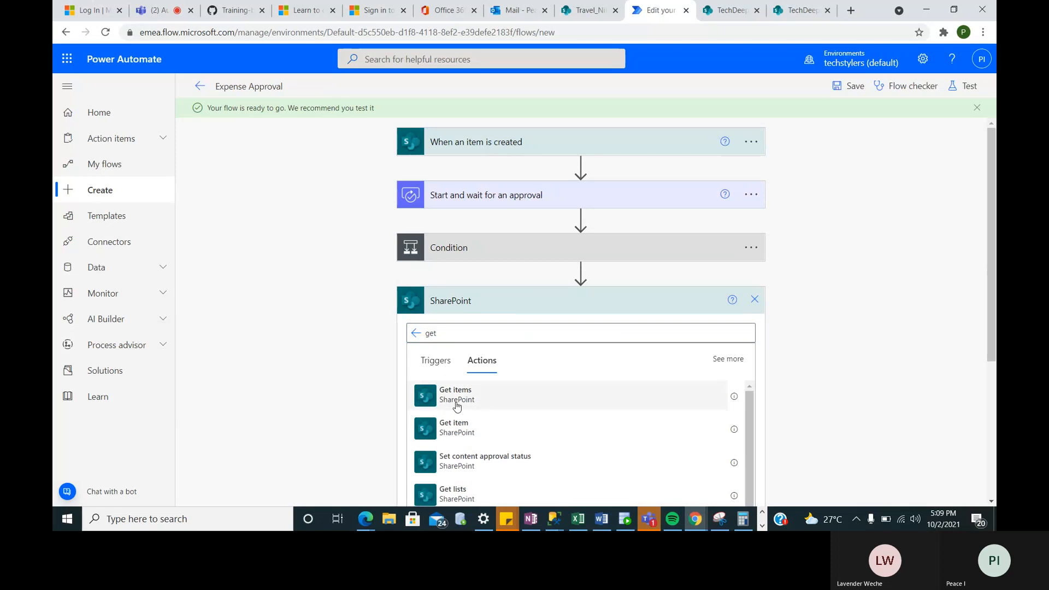
left_click(457, 405)
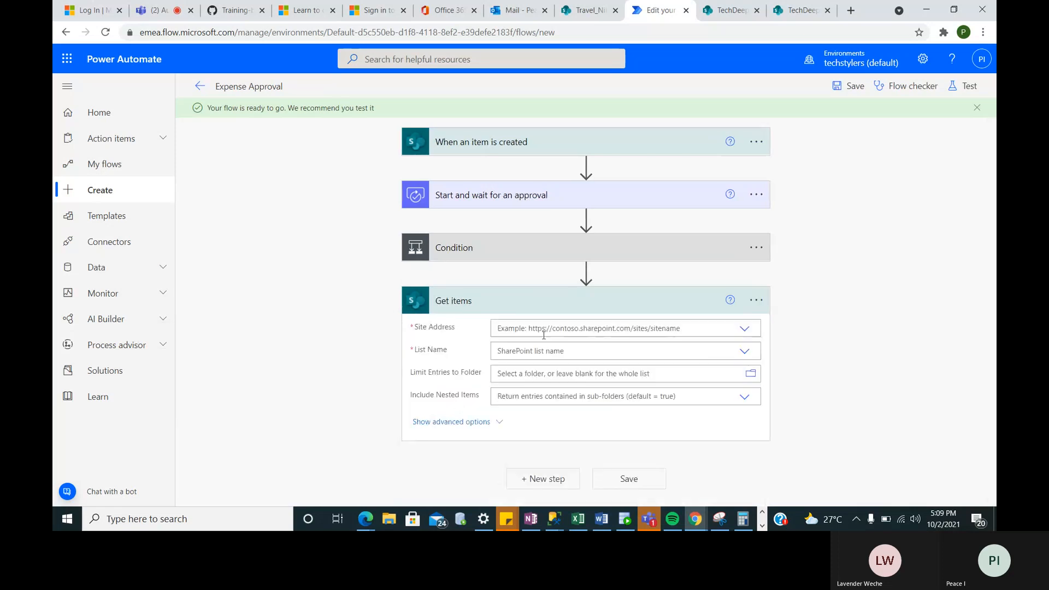
left_click(596, 334)
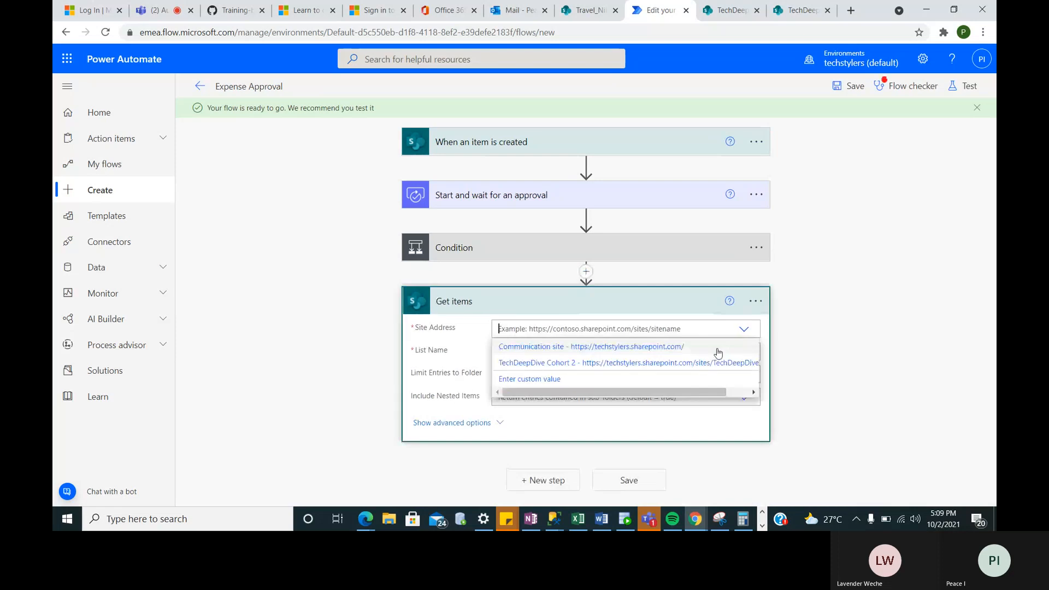
left_click(718, 363)
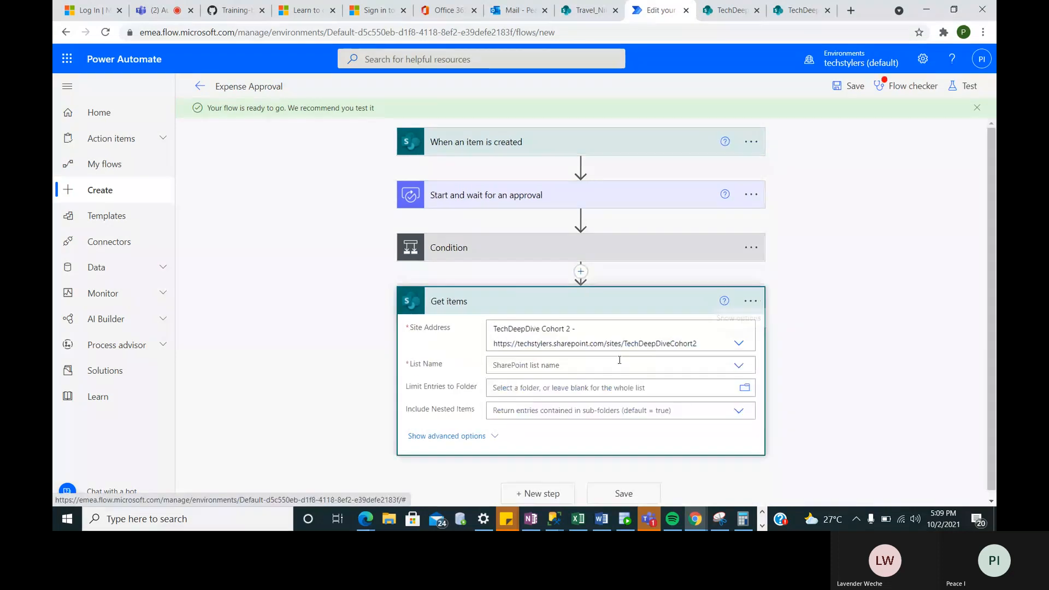
left_click(745, 372)
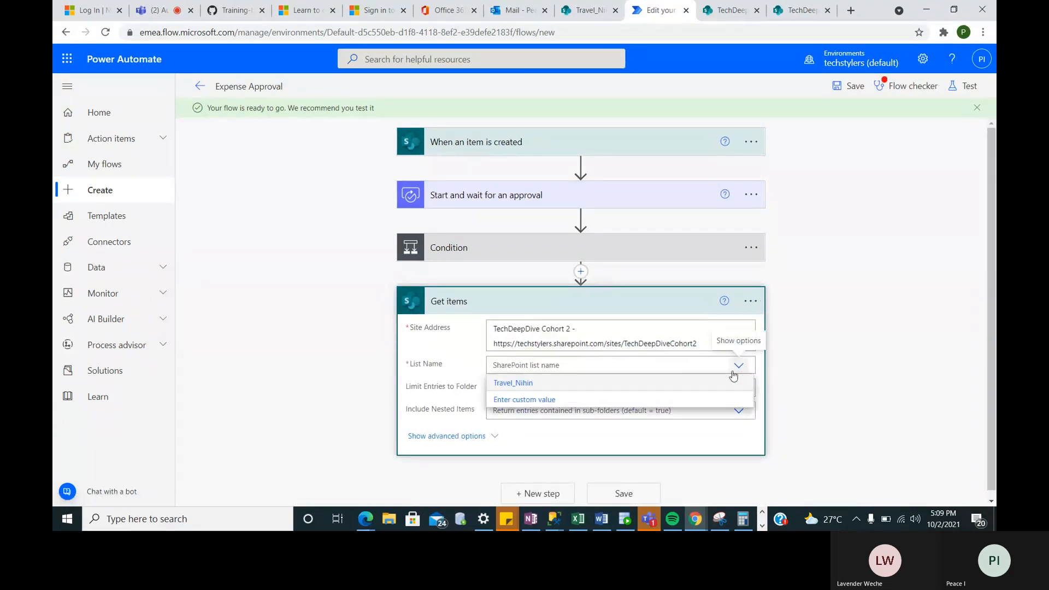
left_click(644, 385)
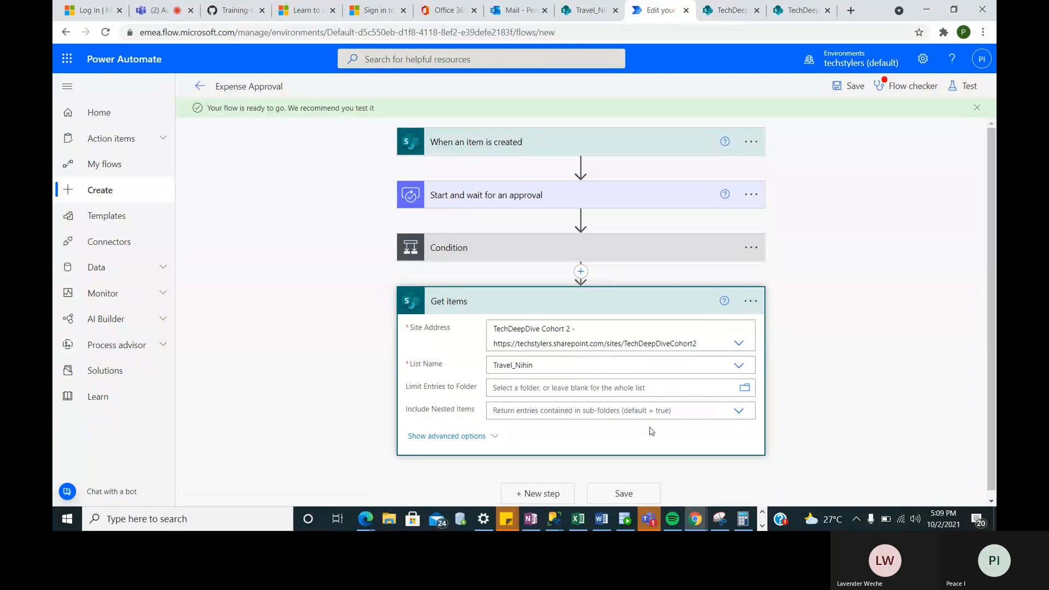
left_click(540, 487)
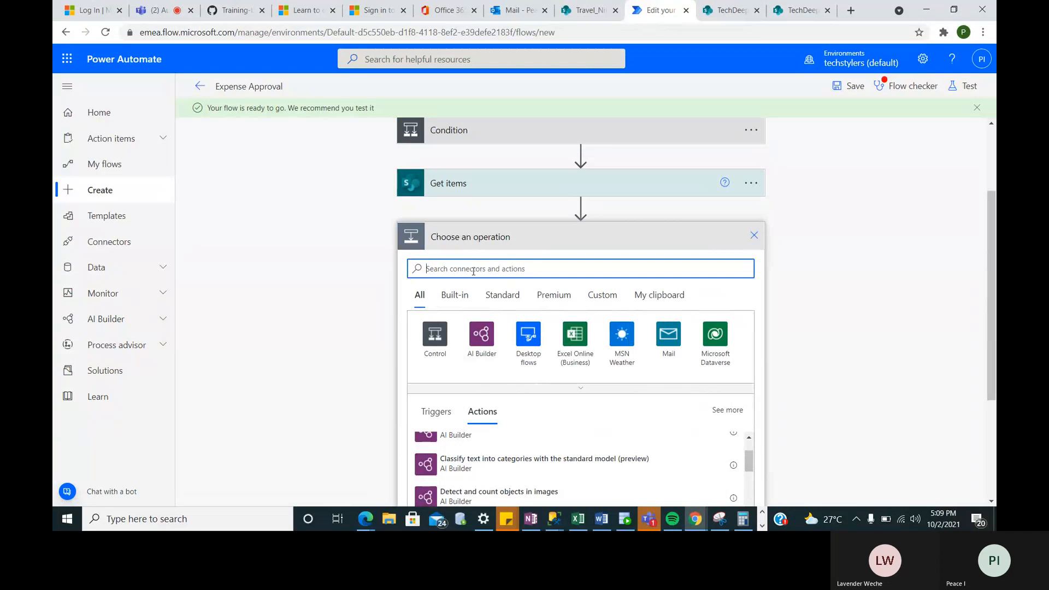
- Add an Office 365 Outlook Send an email (V2) action and make the suggested person its recipient
type("se")
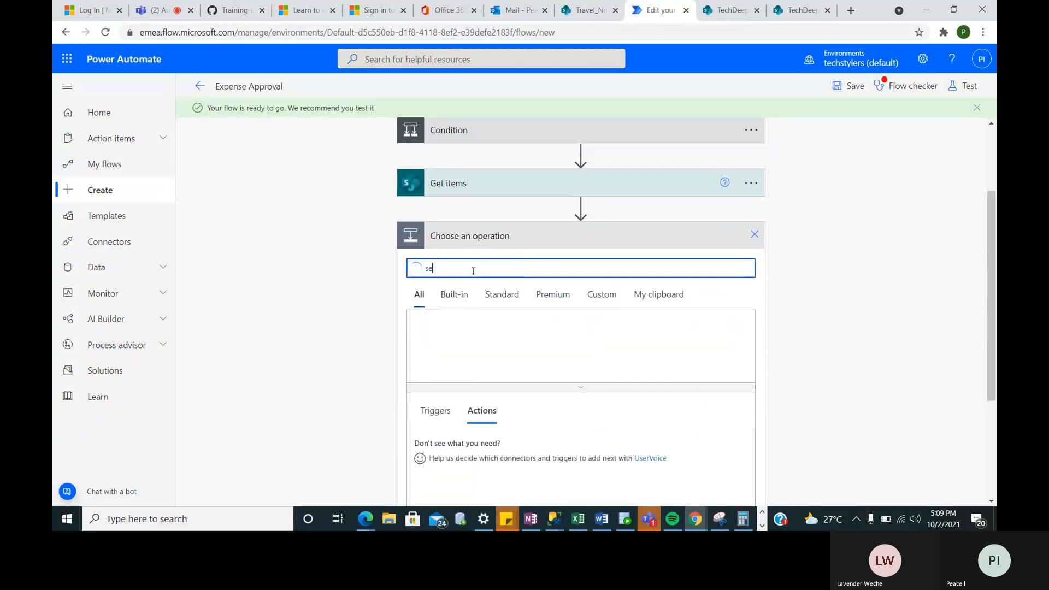
type("nd")
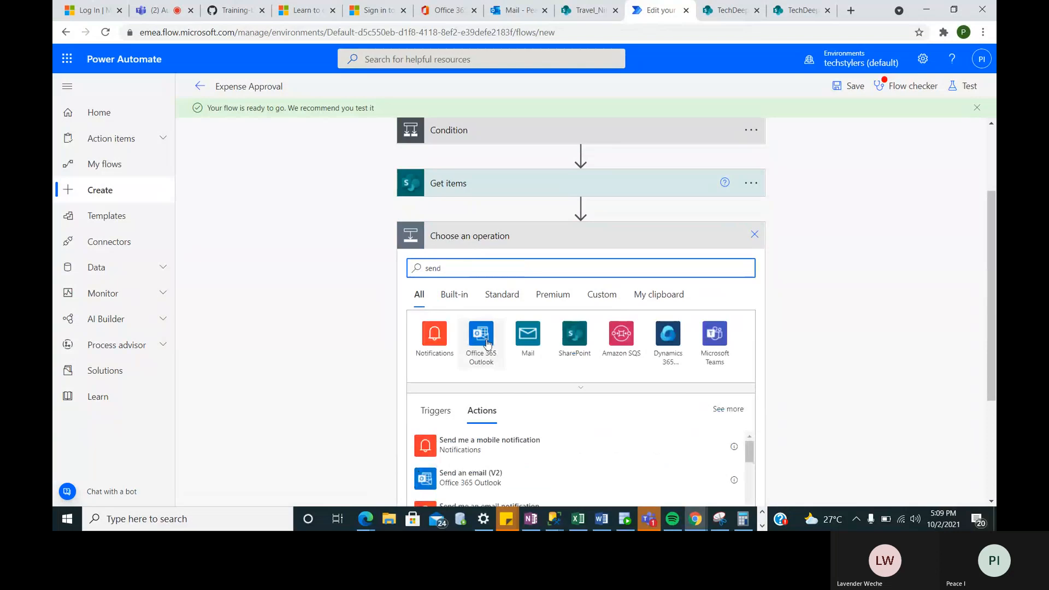
left_click(487, 341)
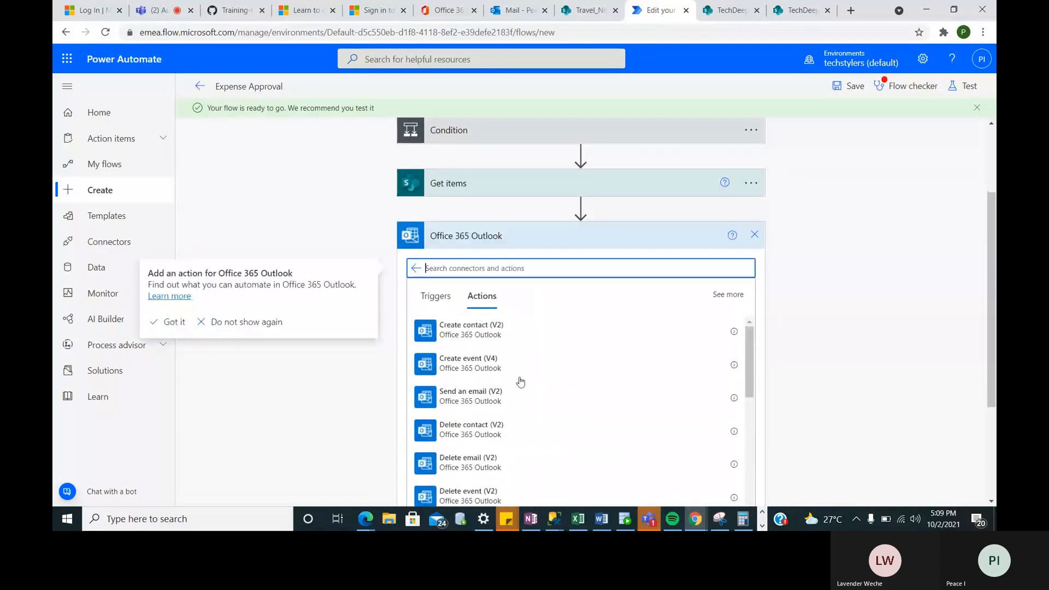
left_click(494, 395)
type("peace I")
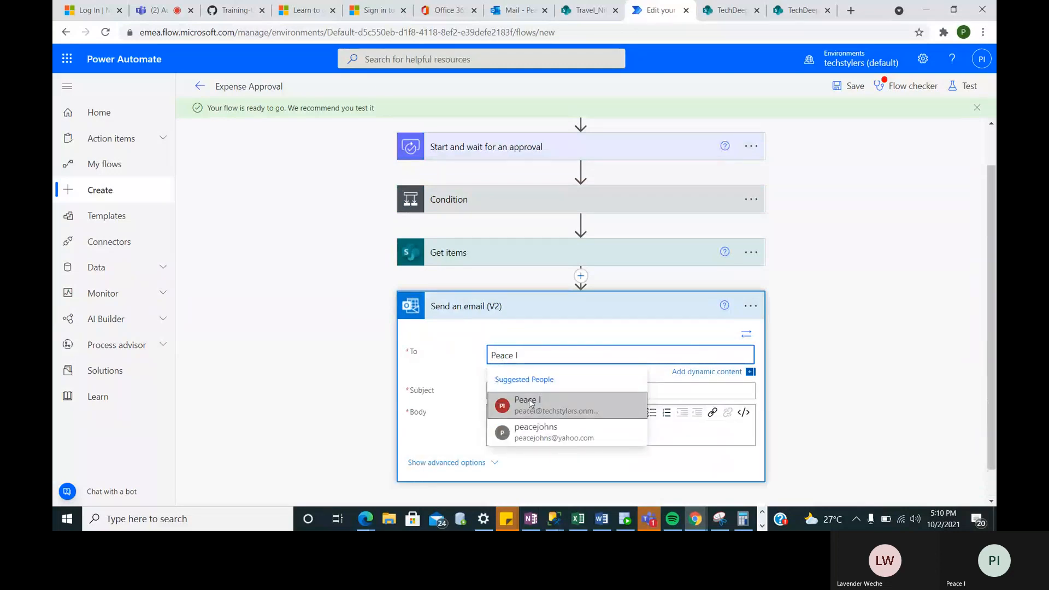
left_click(530, 403)
- Set the email subject to 'Test' and insert the list item's Title into the body
scroll(529, 402, "down", 1)
left_click(520, 357)
type("Test")
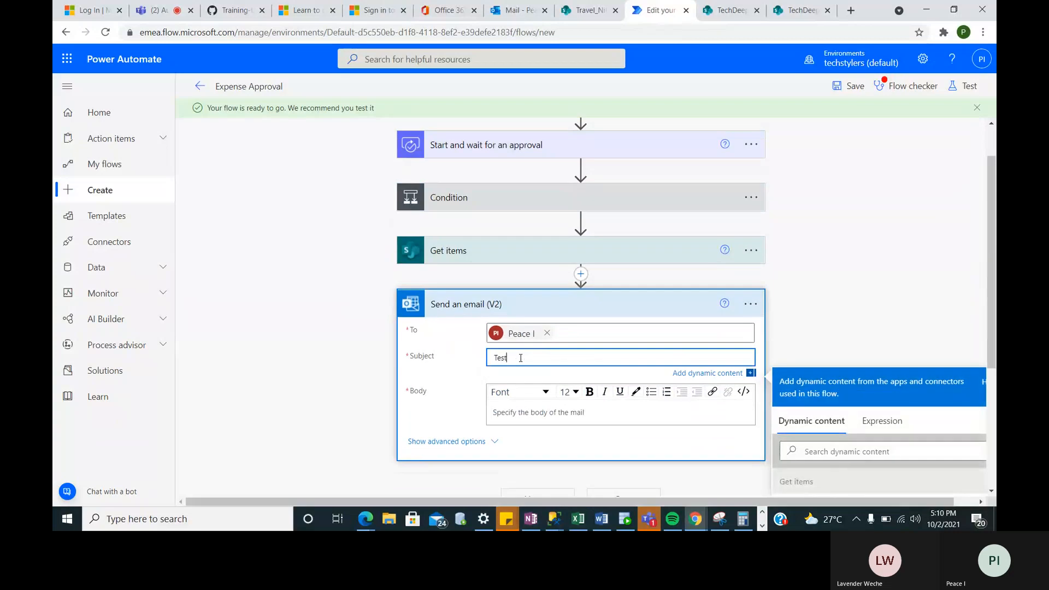
scroll(520, 358, "down", 2)
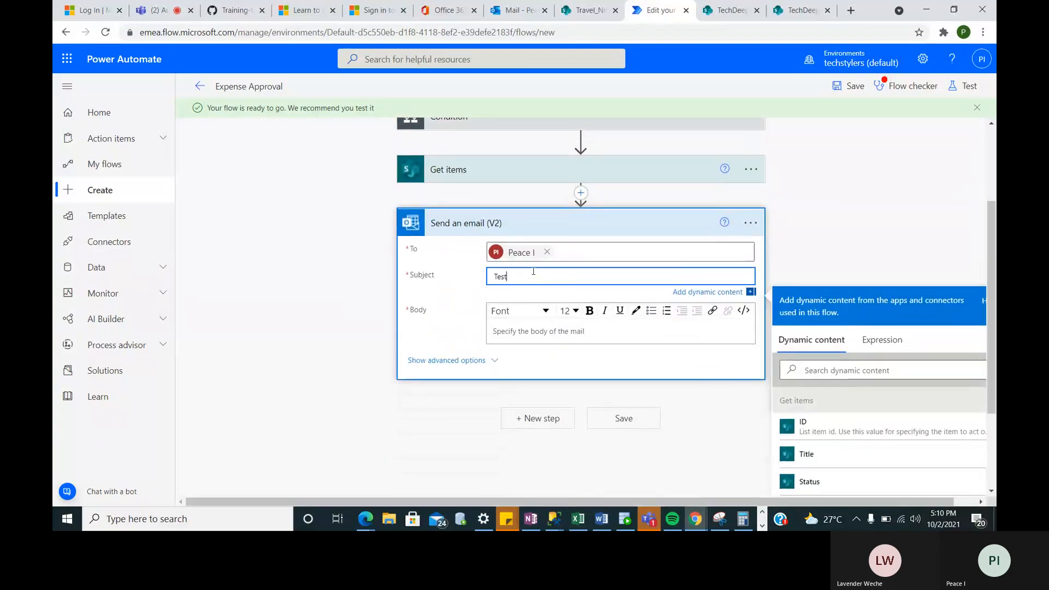
left_click(520, 329)
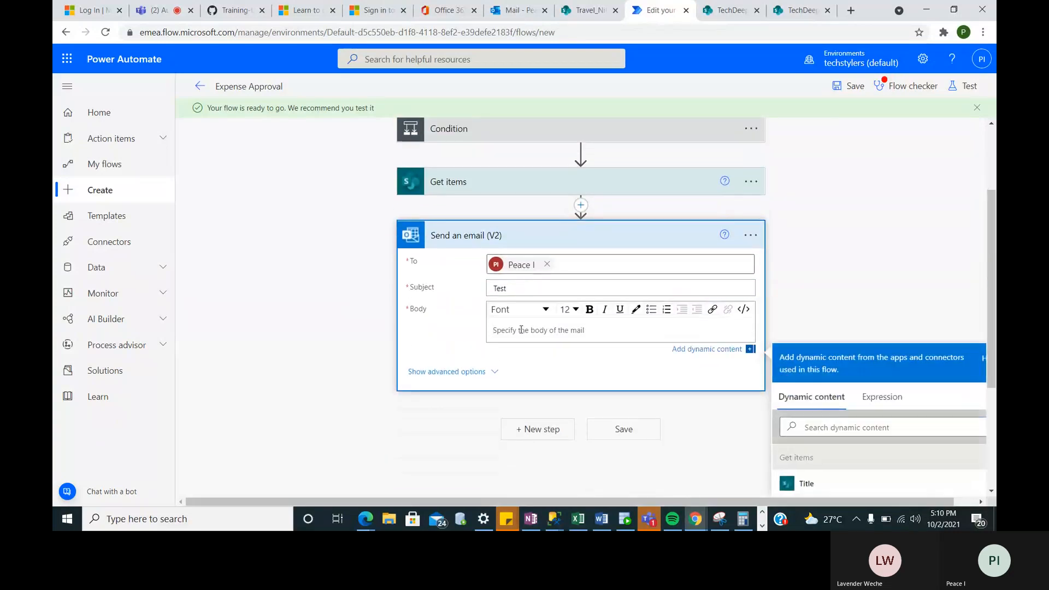
scroll(911, 460, "down", 3)
scroll(911, 460, "down", 2)
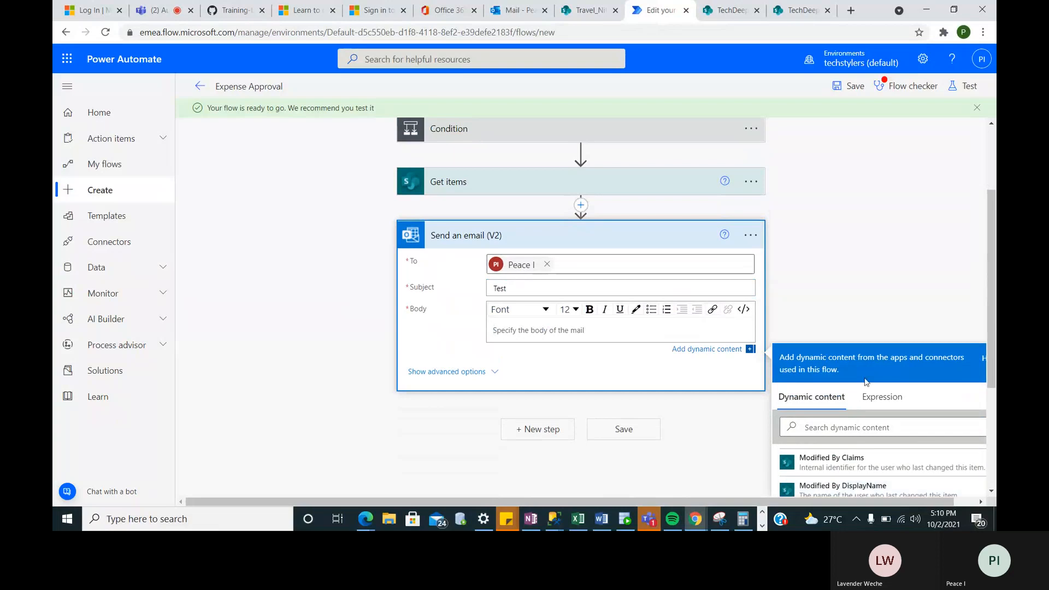
scroll(864, 376, "down", 3)
scroll(865, 376, "up", 5)
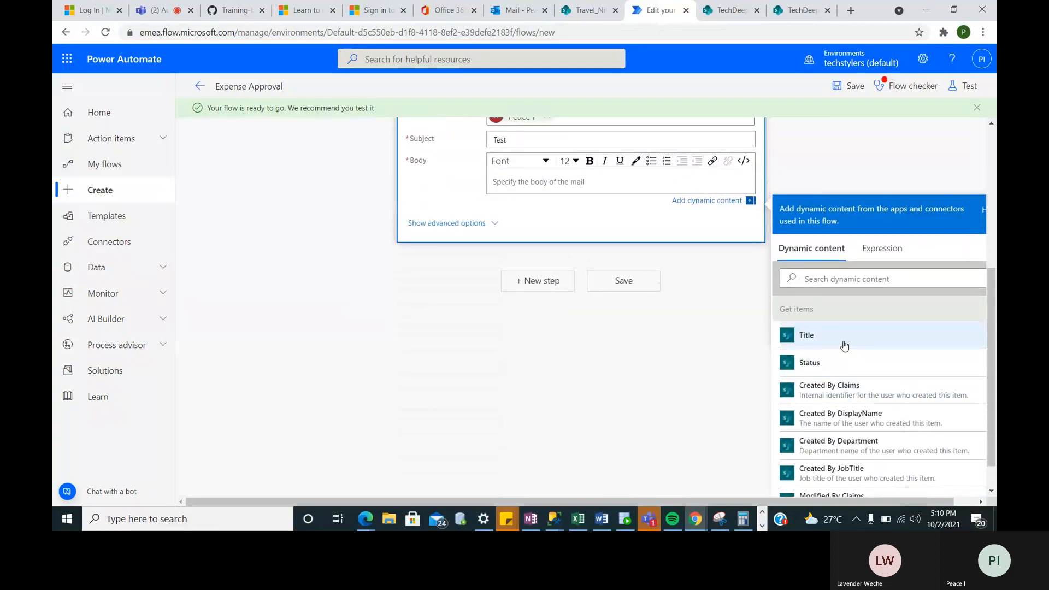
left_click(841, 336)
scroll(656, 306, "up", 3)
left_click(535, 281)
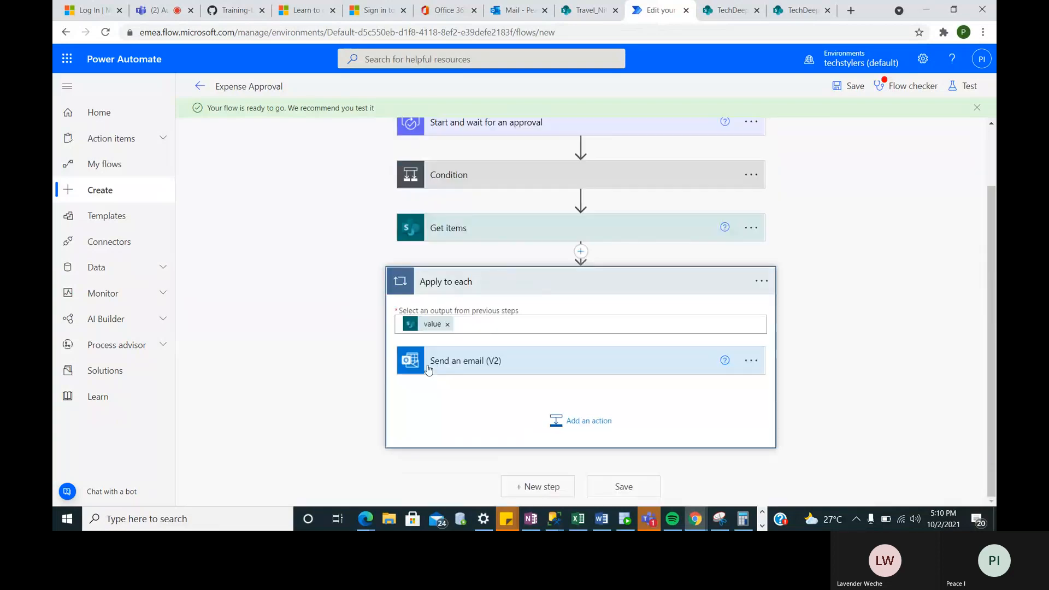
- Clear the Status and Title fields from the email body, write plain text, and save the flow
left_click(541, 371)
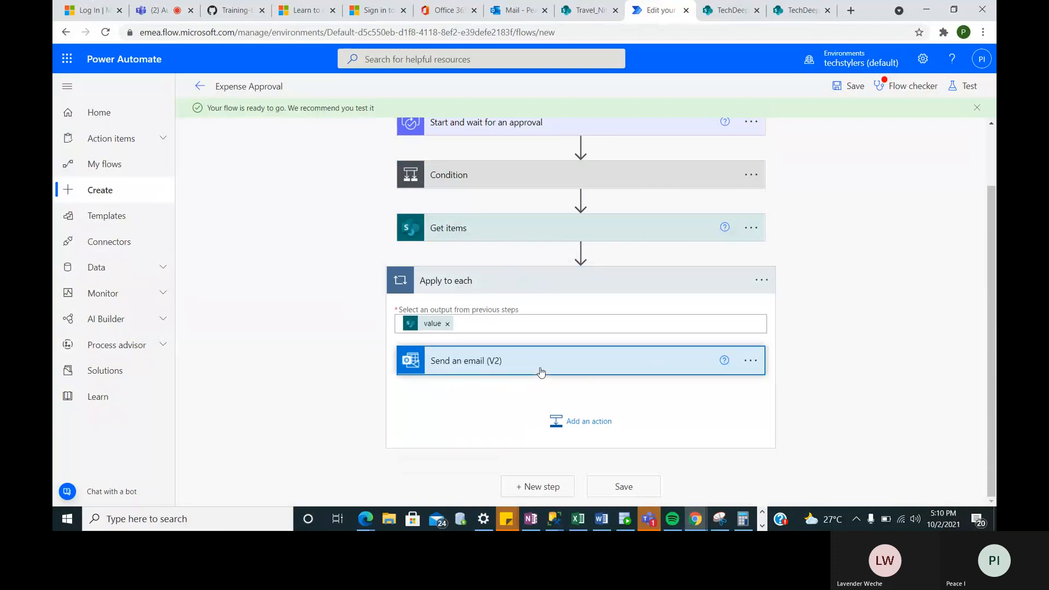
left_click(541, 372)
scroll(520, 412, "down", 3)
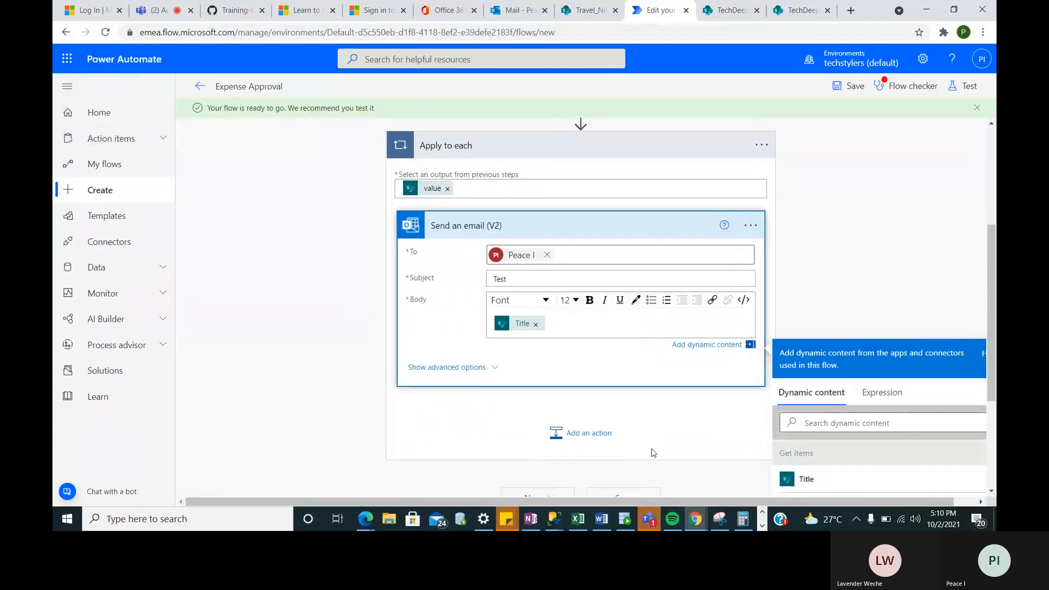
scroll(652, 453, "down", 3)
left_click(824, 326)
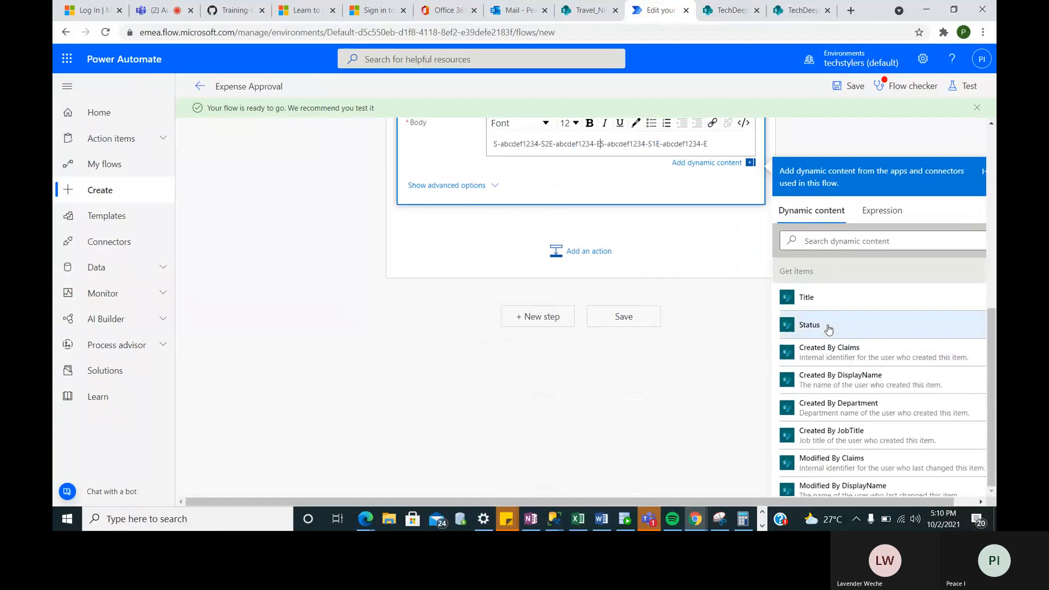
scroll(738, 166, "up", 3)
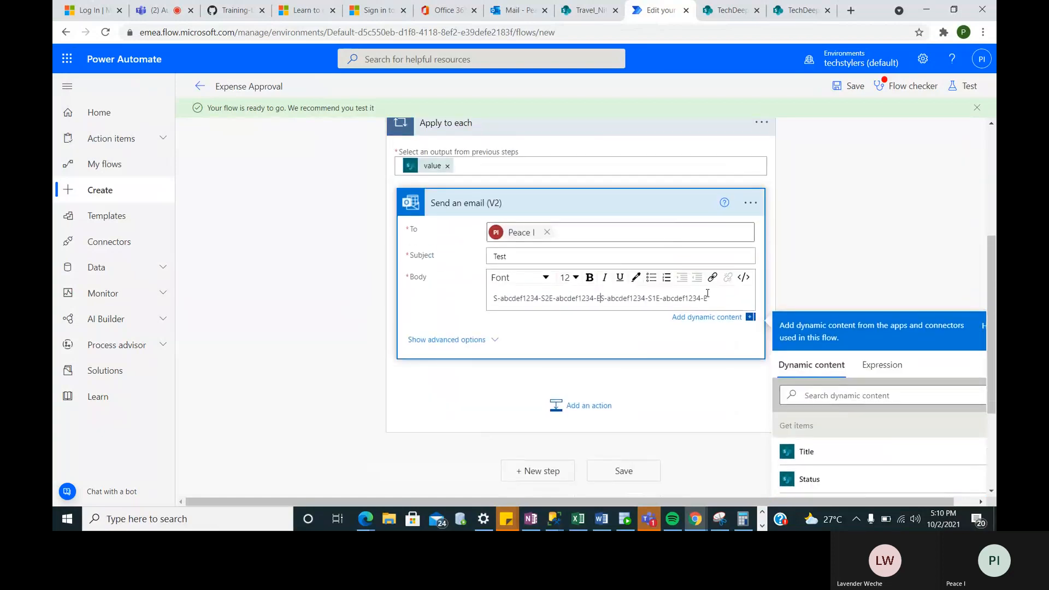
key("BackSpace")
key("BackSpace")
key("BackSpace")
key("BackSpace")
key("BackSpace")
key("BackSpace")
key("BackSpace")
key("BackSpace")
key("BackSpace")
key("BackSpace")
key("BackSpace")
key("BackSpace")
key("BackSpace")
key("BackSpace")
key("BackSpace")
key("BackSpace")
key("BackSpace")
key("BackSpace")
key("BackSpace")
key("BackSpace")
left_click(817, 451)
left_click(621, 308)
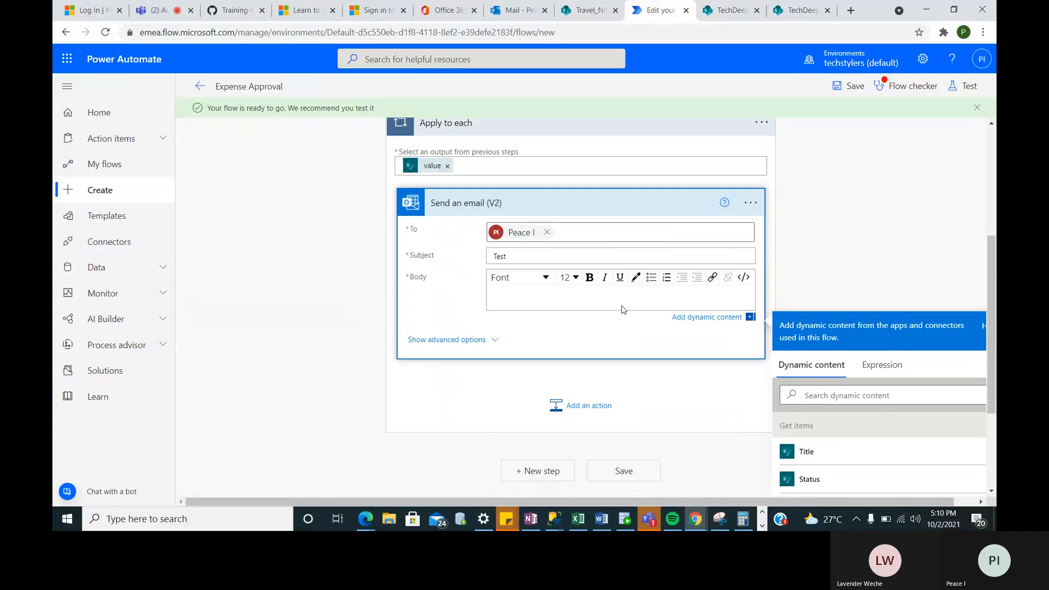
left_click(648, 357)
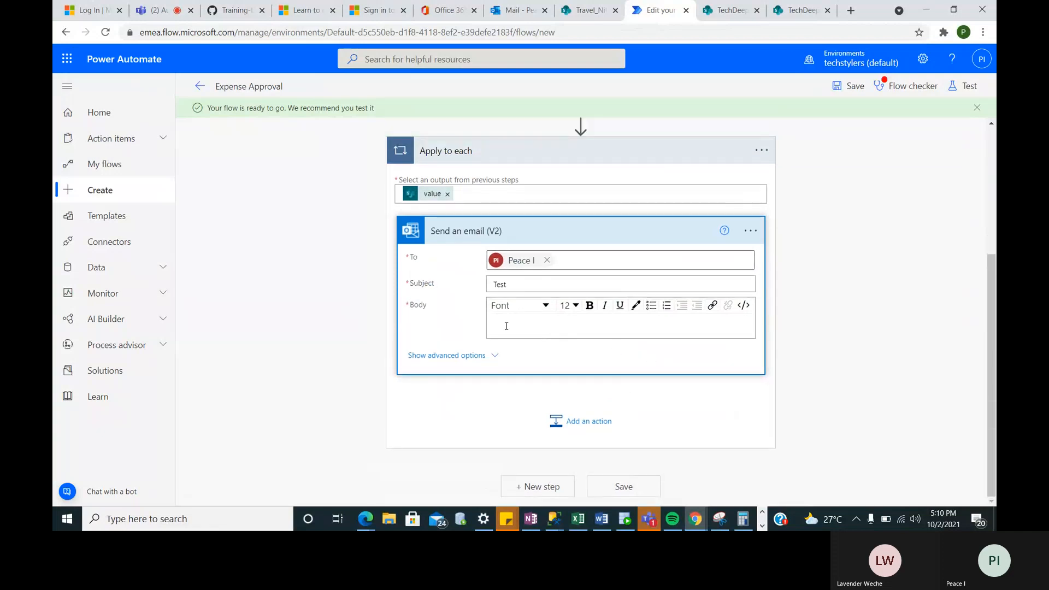
left_click(506, 326)
type("Test")
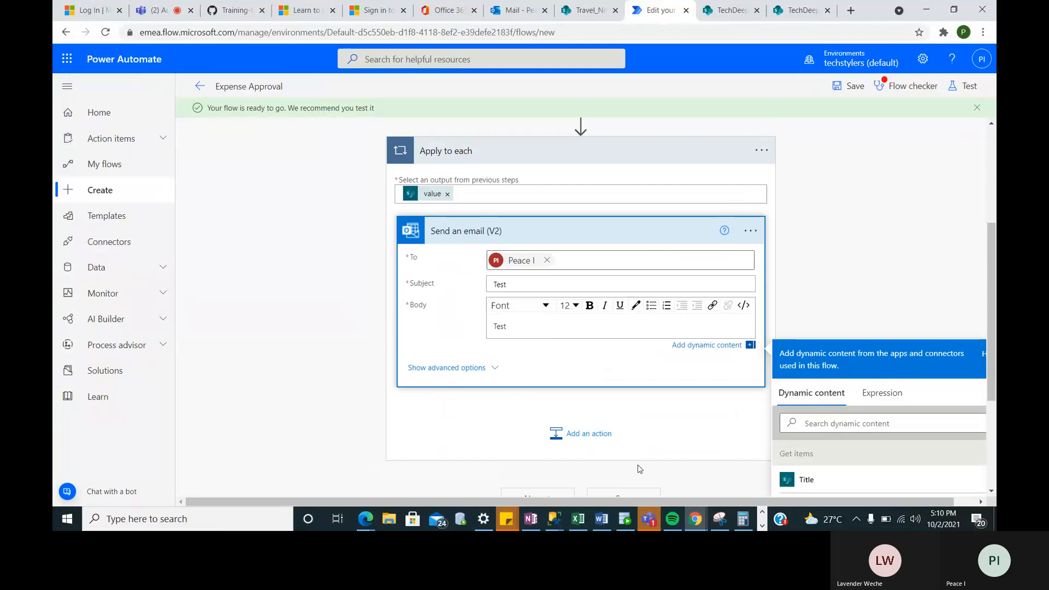
scroll(641, 461, "down", 3)
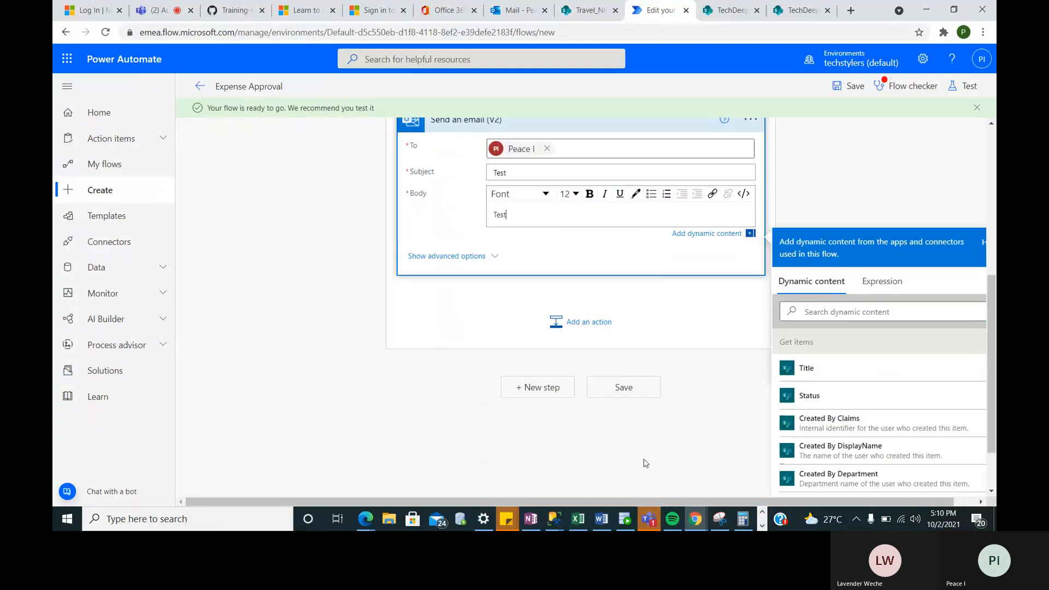
left_click(617, 356)
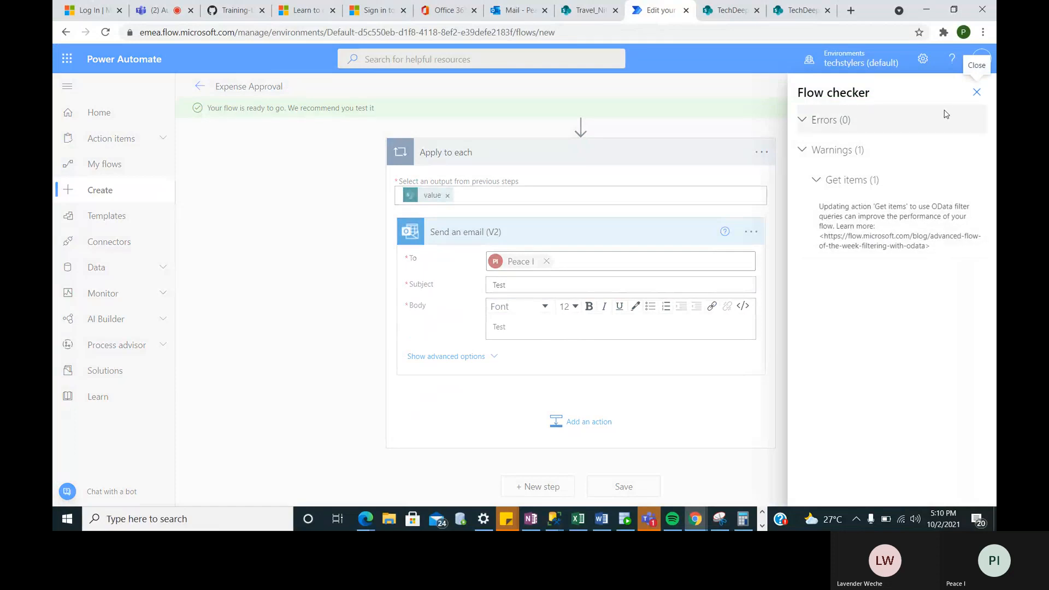
- Try adding the item's Title after 'Test' in the body, remove it again, and save the flow
left_click(977, 91)
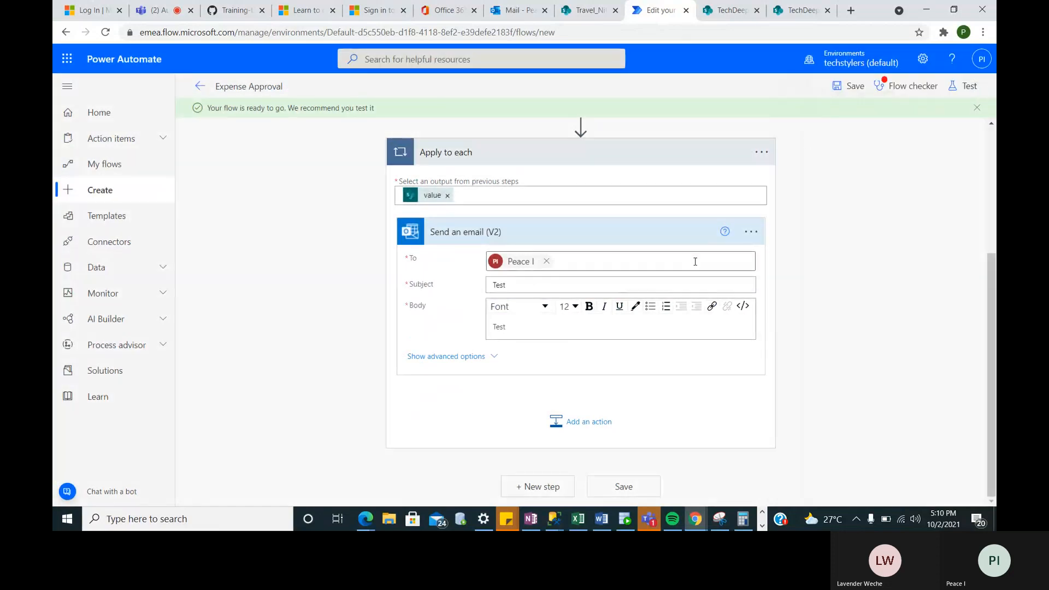
left_click(544, 328)
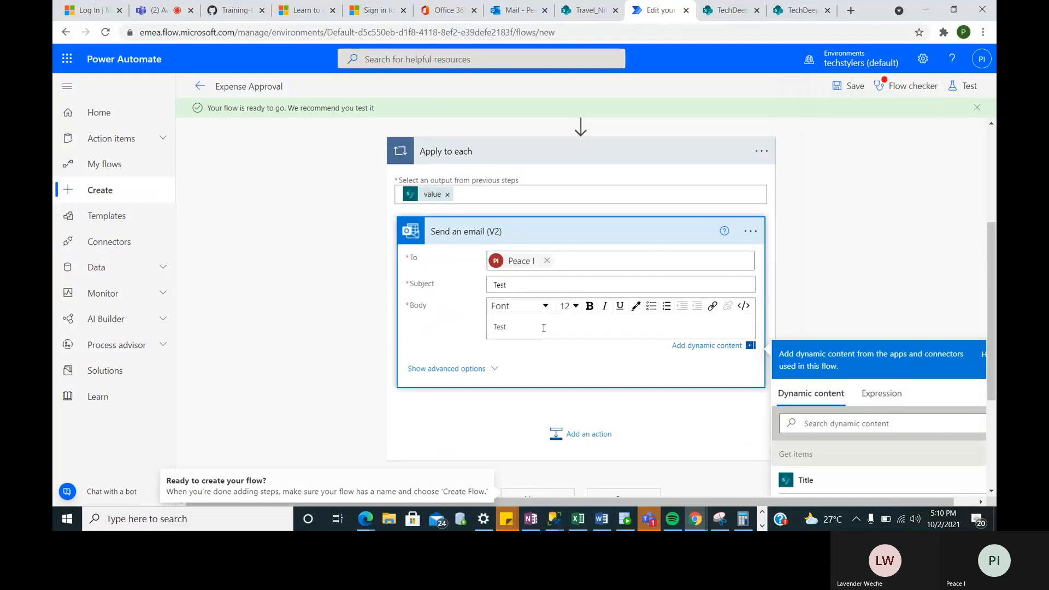
scroll(840, 490, "down", 3)
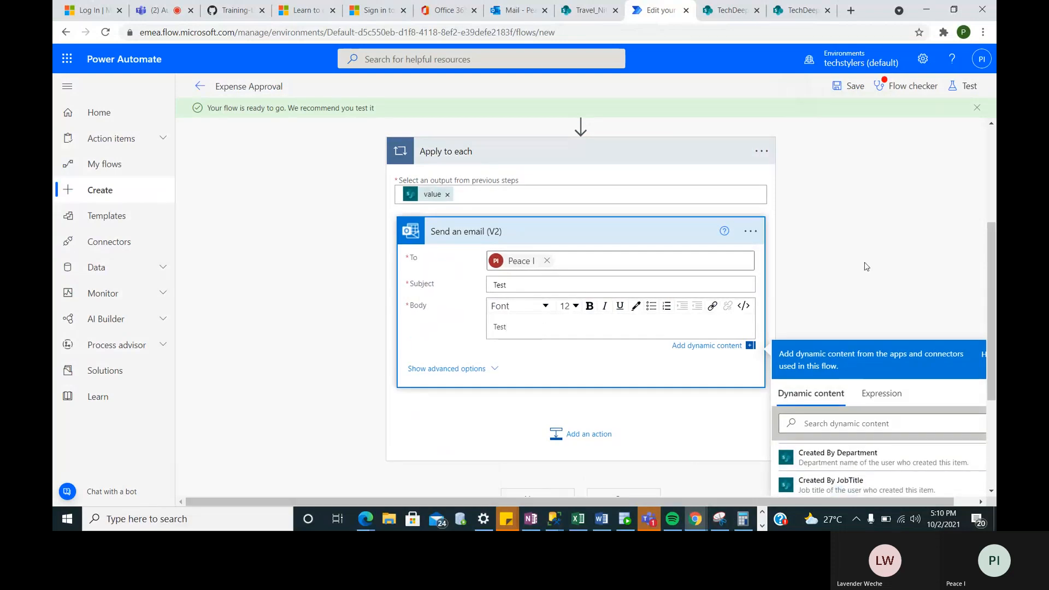
scroll(844, 481, "down", 3)
scroll(862, 337, "up", 3)
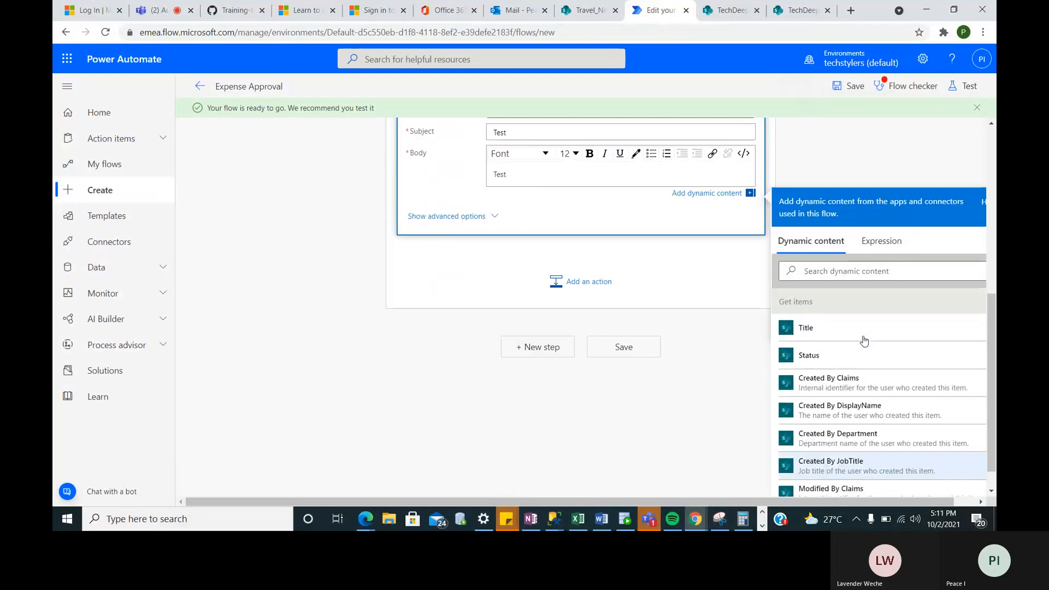
left_click(851, 337)
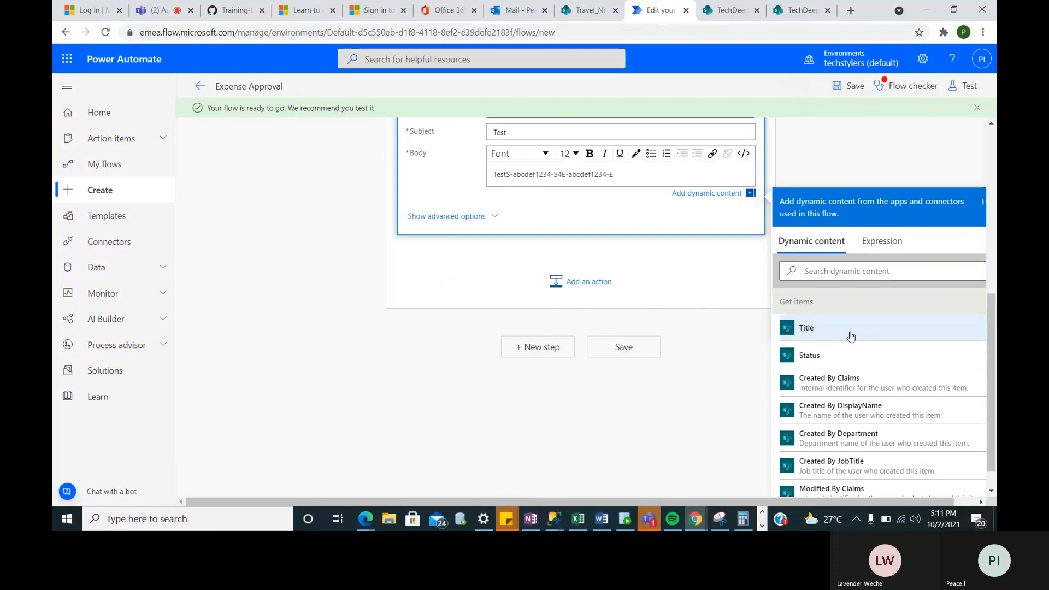
left_click_drag(617, 171, 507, 174)
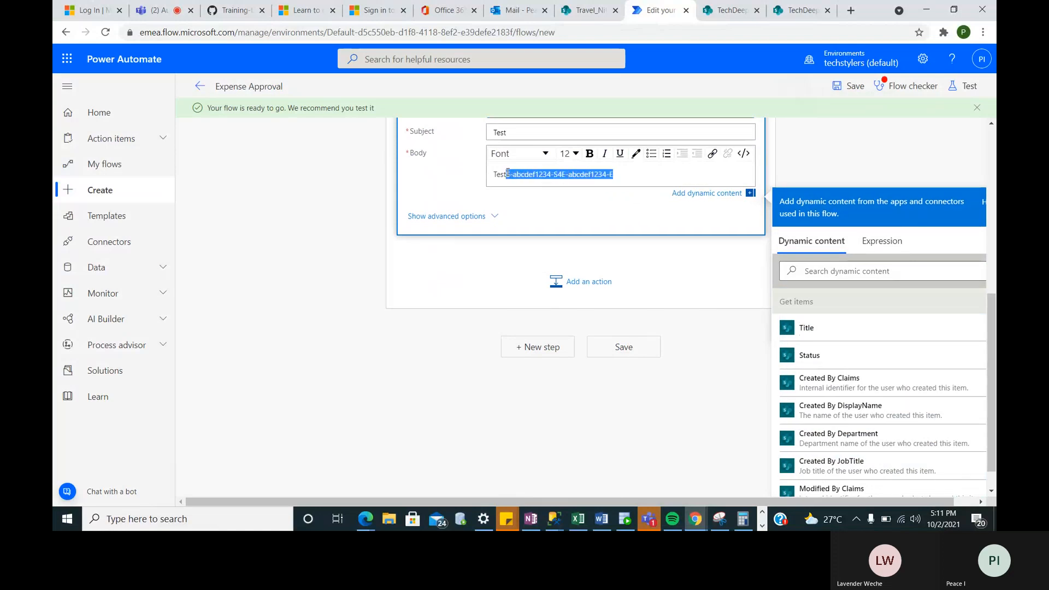
key("BackSpace")
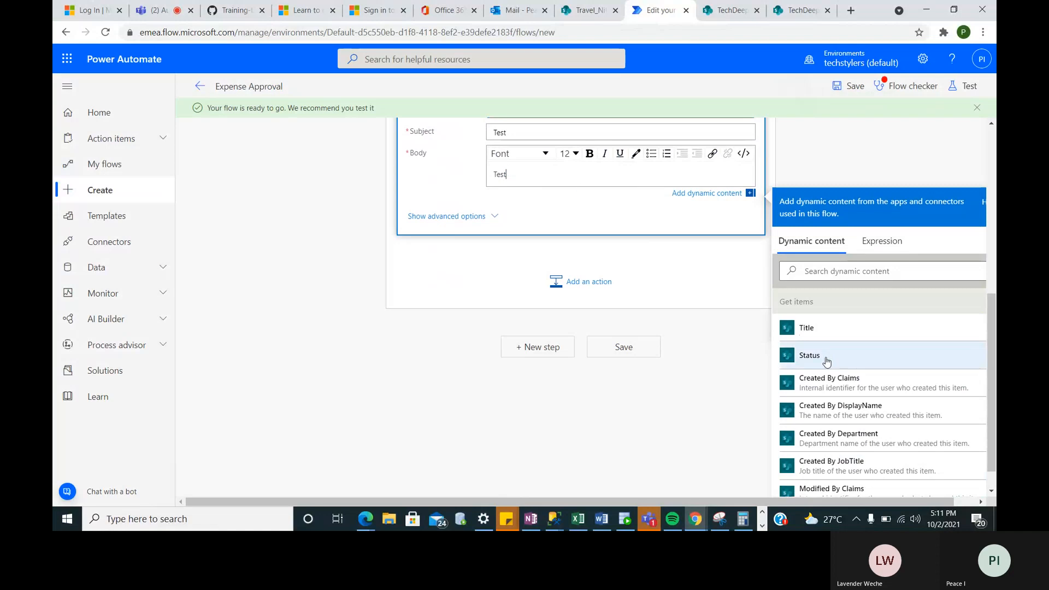
type("S-abcdef1234-S5E-abcdef1234-E")
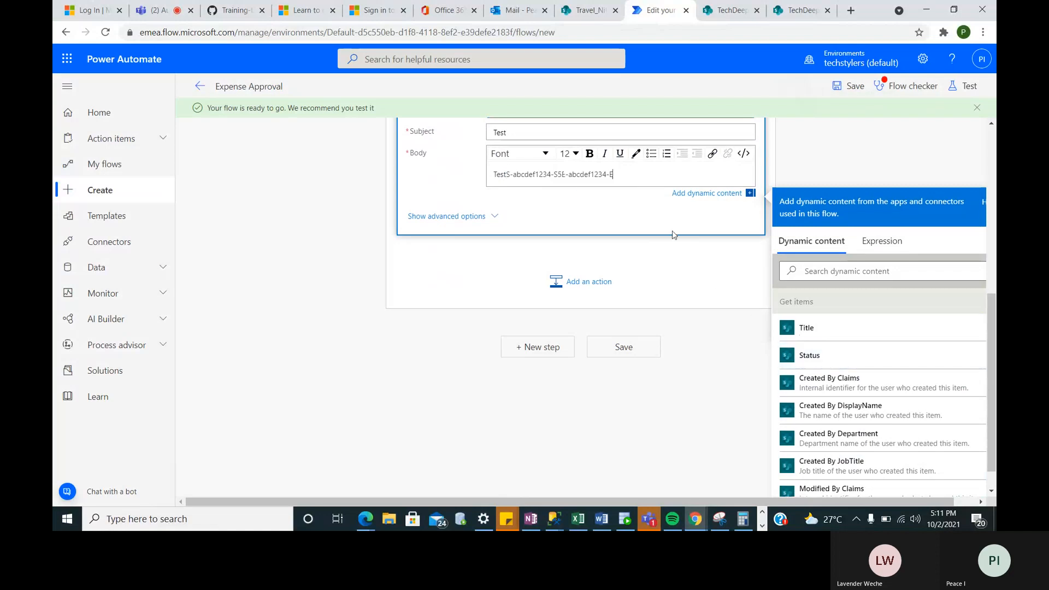
left_click_drag(620, 175, 506, 175)
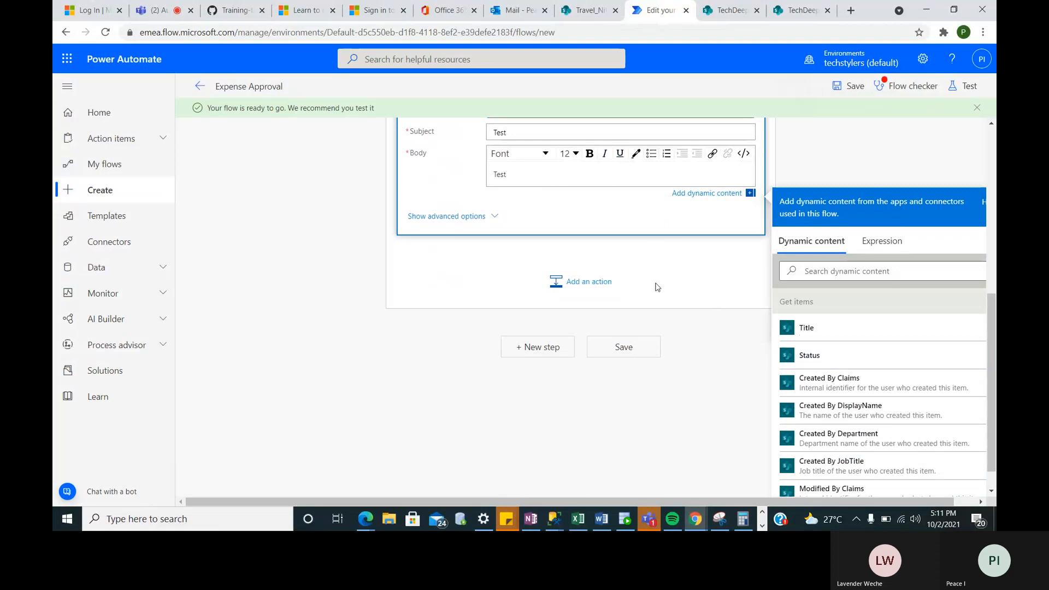
left_click(620, 356)
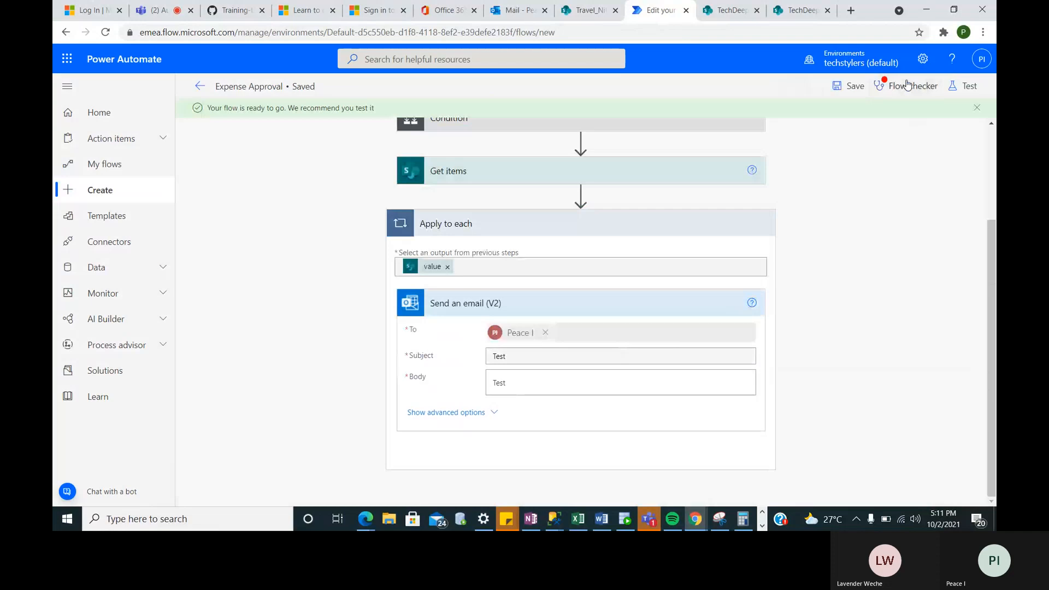
- Check the flow for errors, then test it using the earlier failed run's recently used trigger
left_click(906, 86)
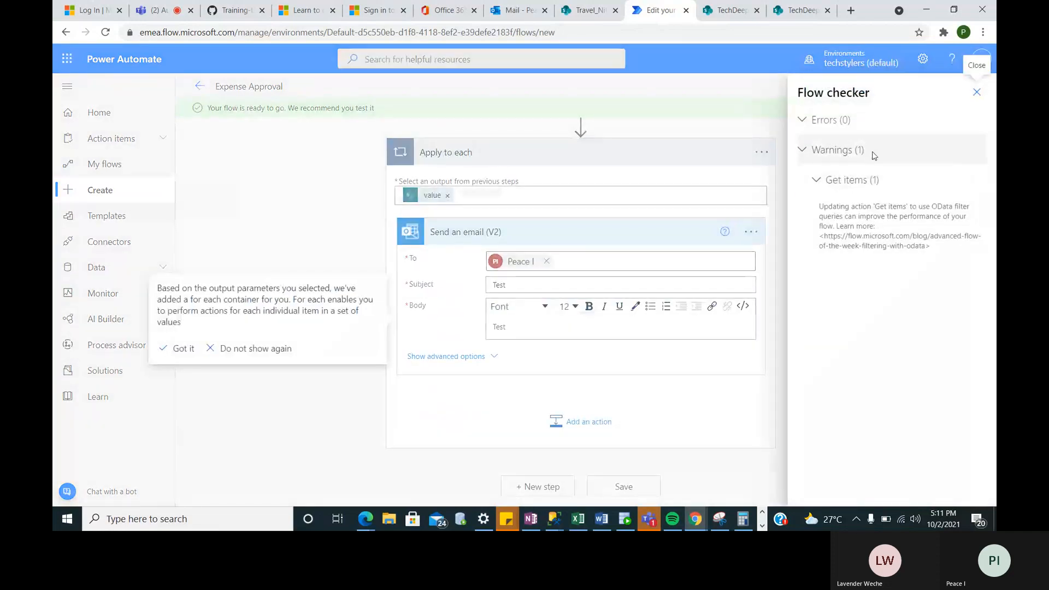
left_click(976, 91)
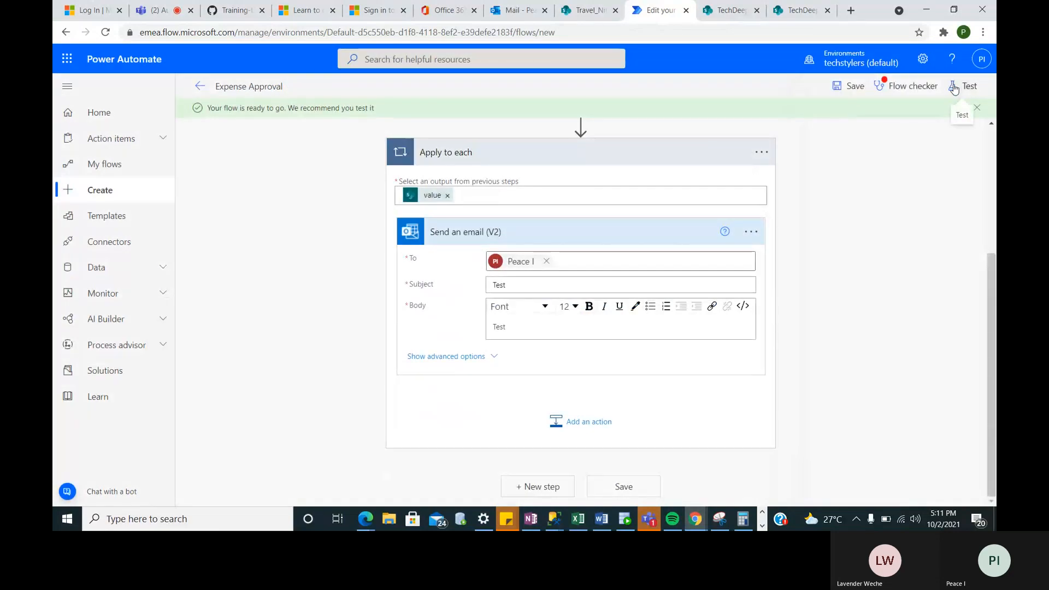
left_click(954, 88)
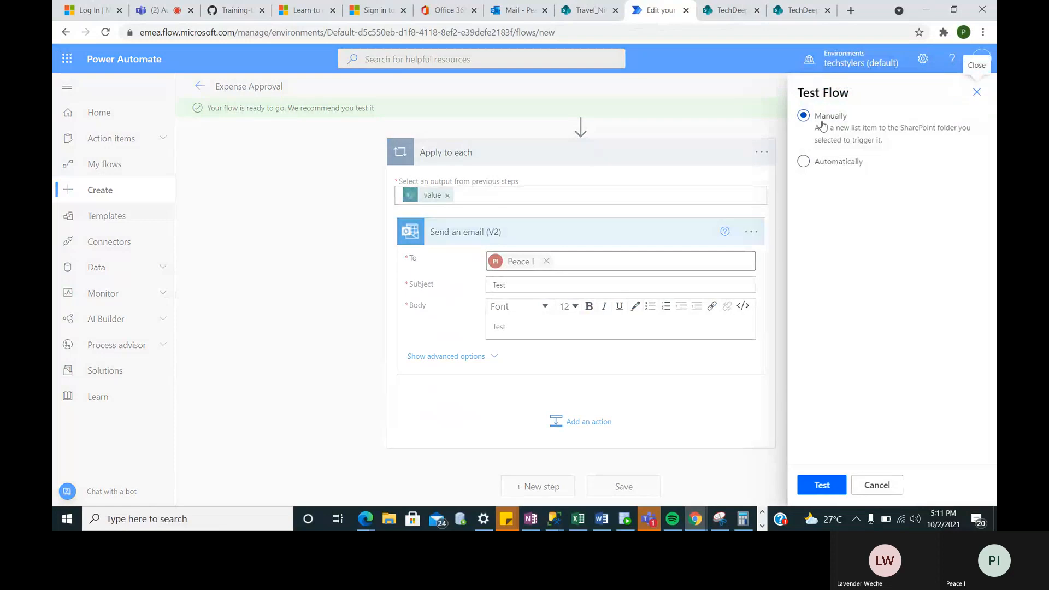
left_click(803, 162)
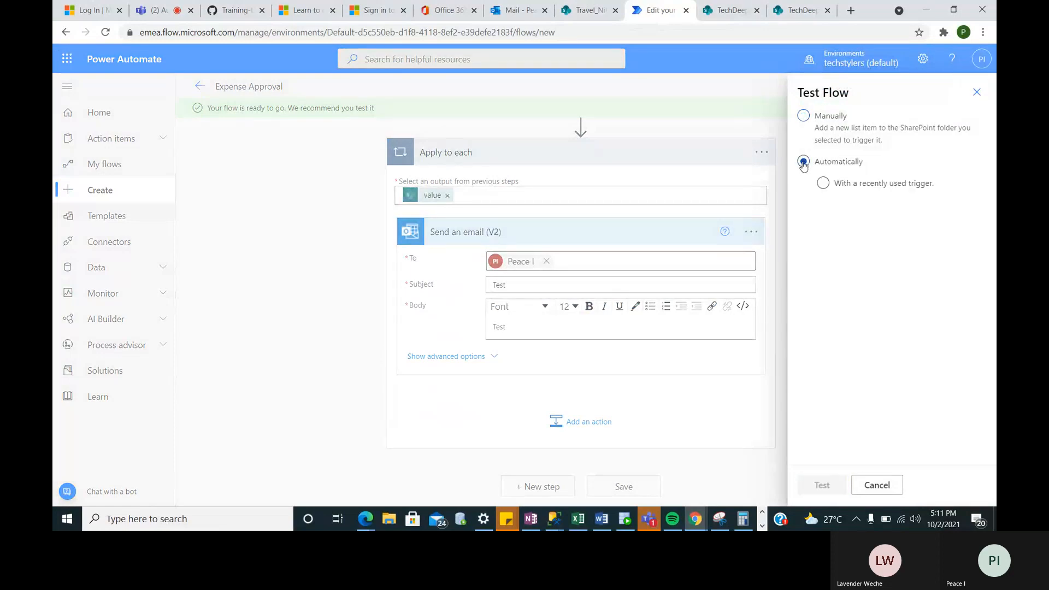
left_click(823, 184)
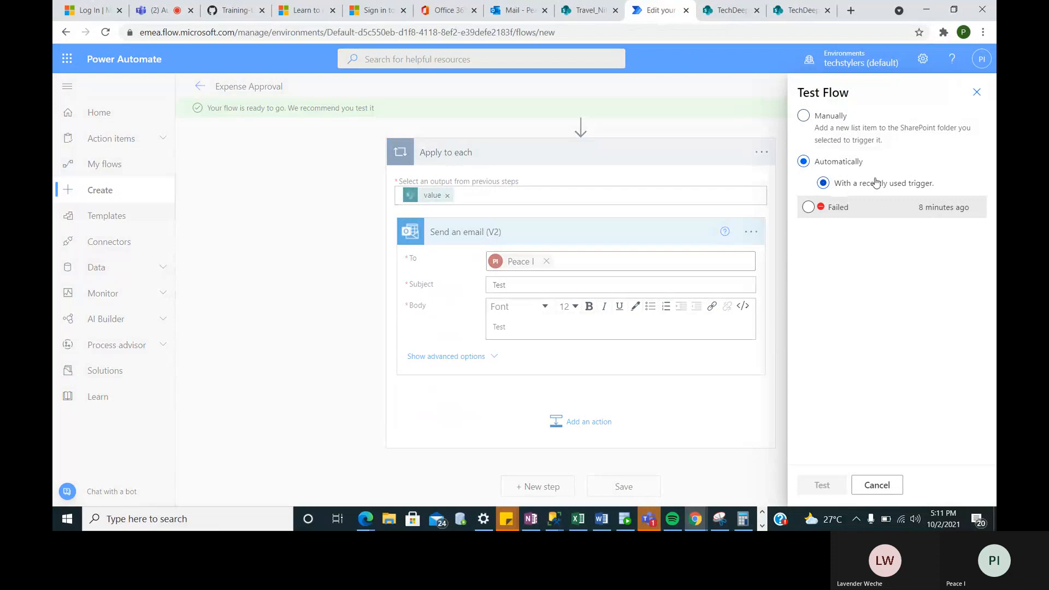
left_click(808, 207)
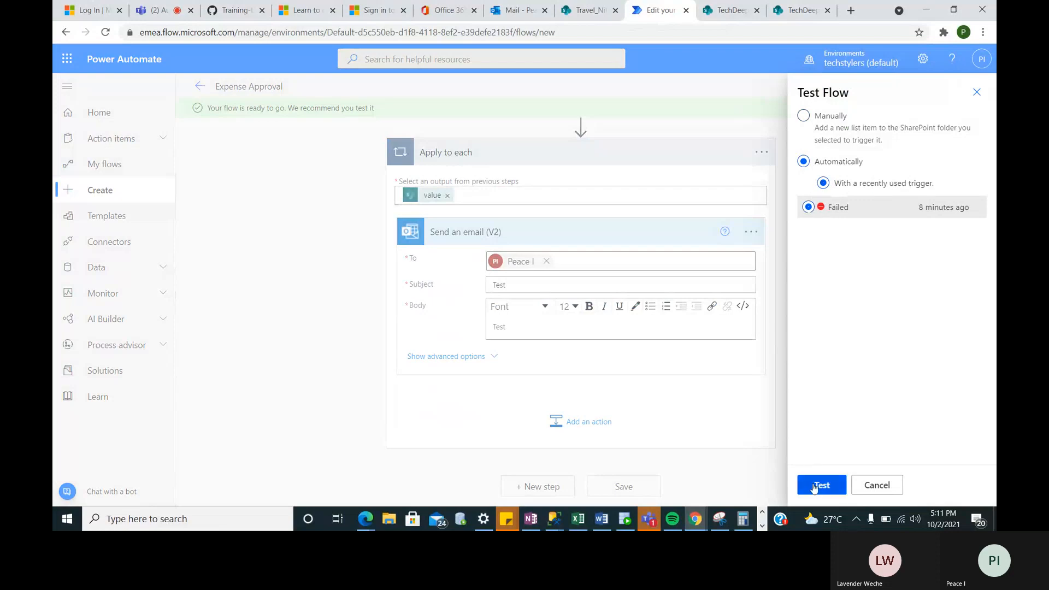
left_click(815, 491)
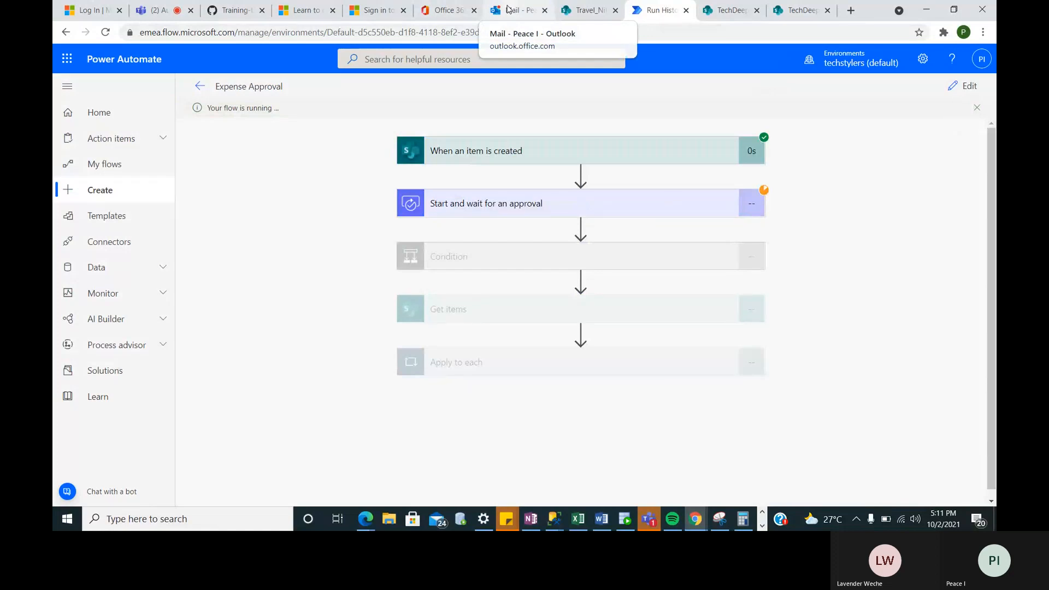
left_click(509, 9)
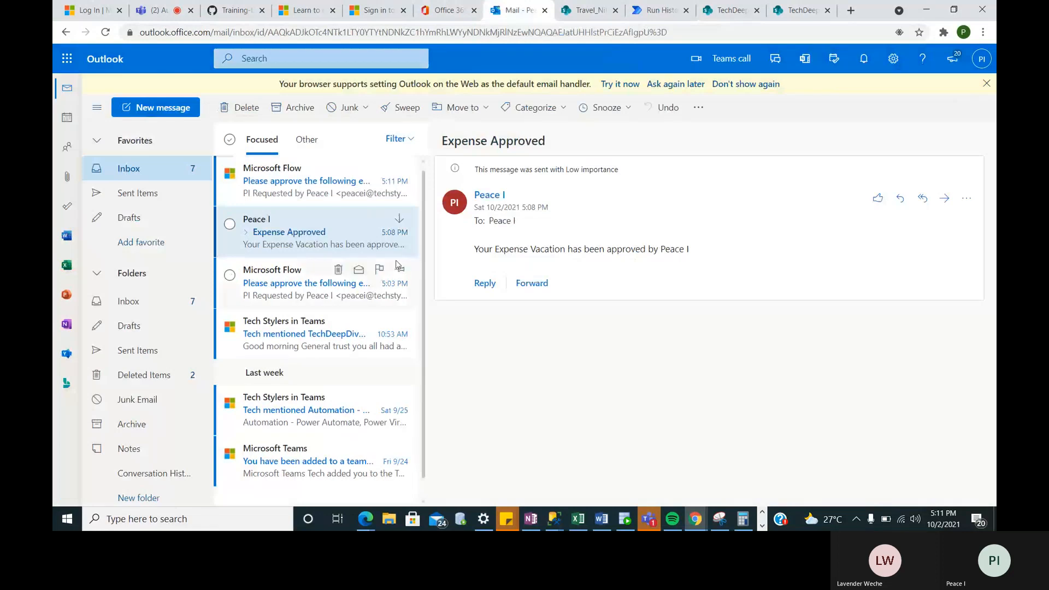
- Reject the newest expense approval email with the comment 'Rejected', then expand Apply to each in the run history
left_click(328, 181)
left_click(624, 432)
scroll(608, 406, "down", 4)
left_click(566, 283)
type("T")
key("BackSpace")
type("Rejected")
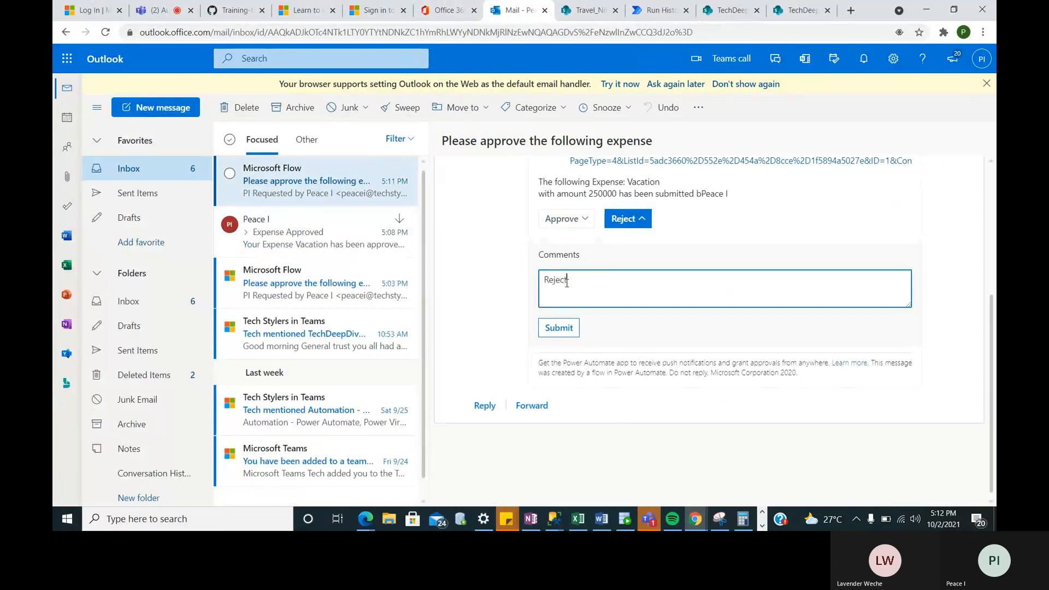
left_click(559, 328)
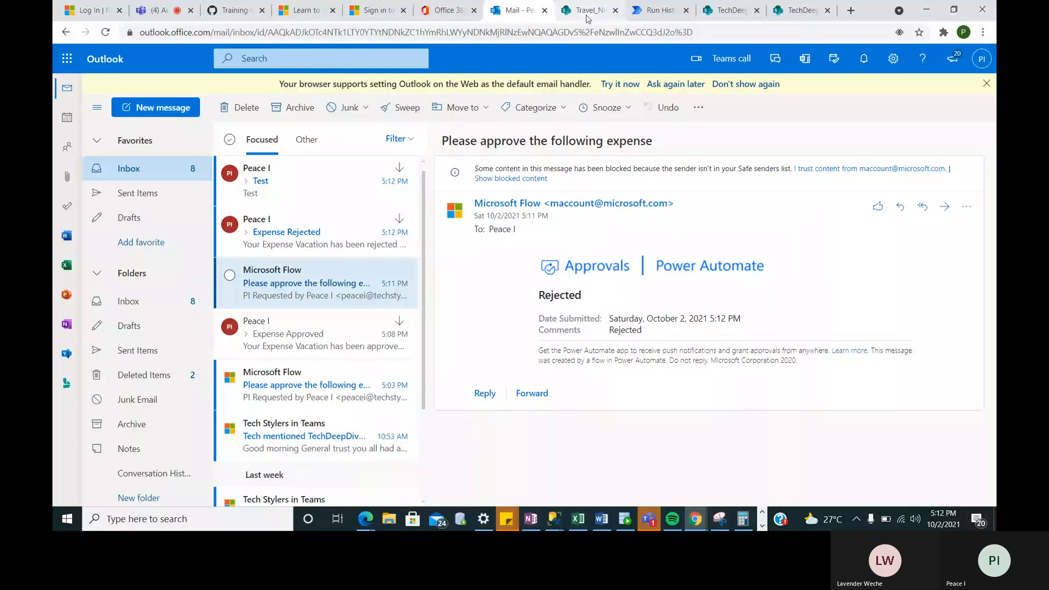
left_click(658, 10)
left_click(534, 363)
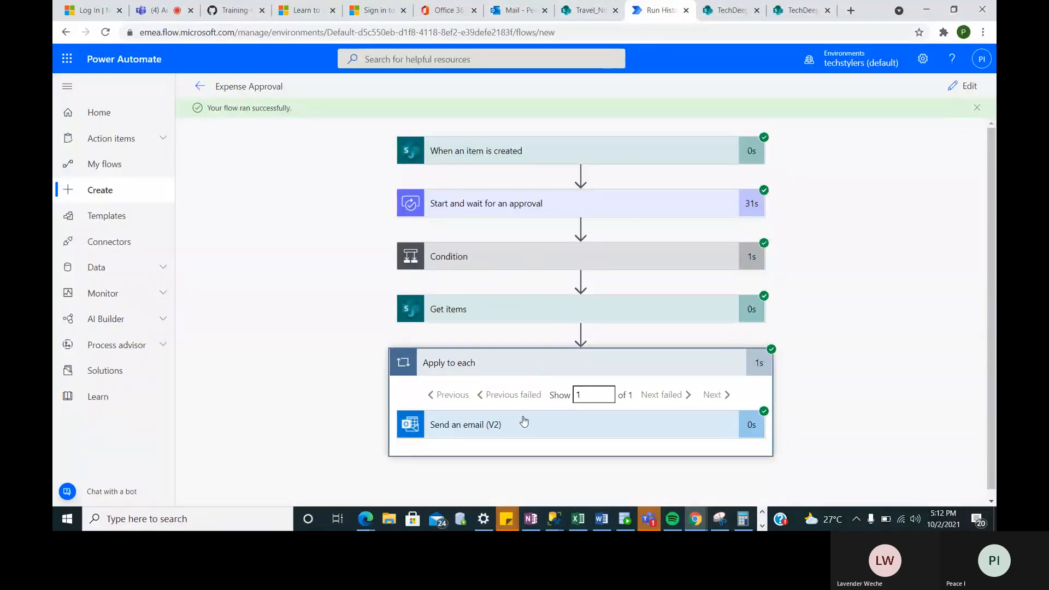
- Review the successful run, then close the Vacation item page and show the Travel_Nihin list
scroll(521, 431, "down", 1)
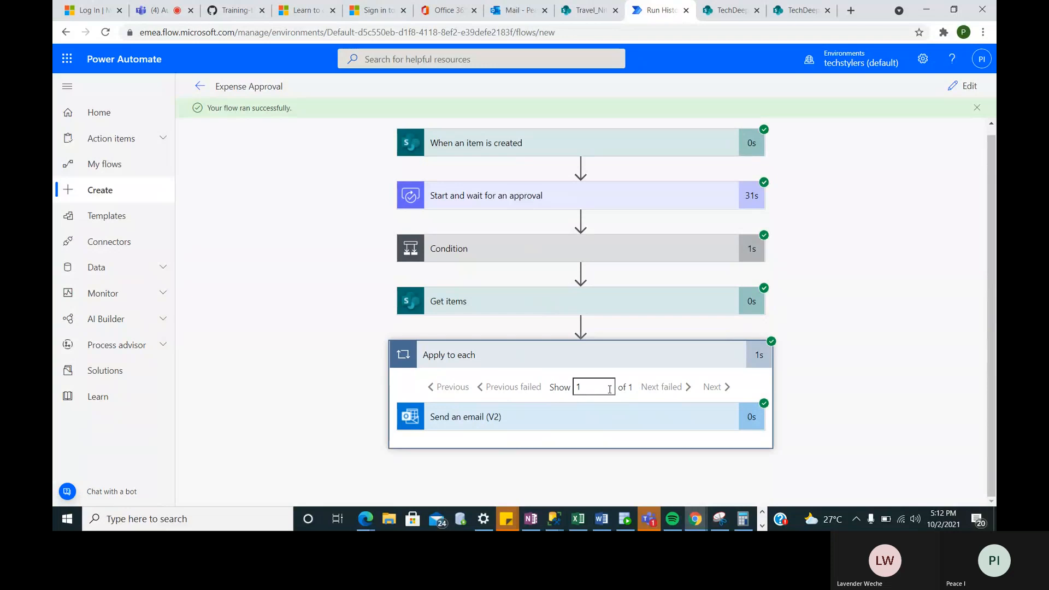
left_click(617, 14)
left_click(615, 11)
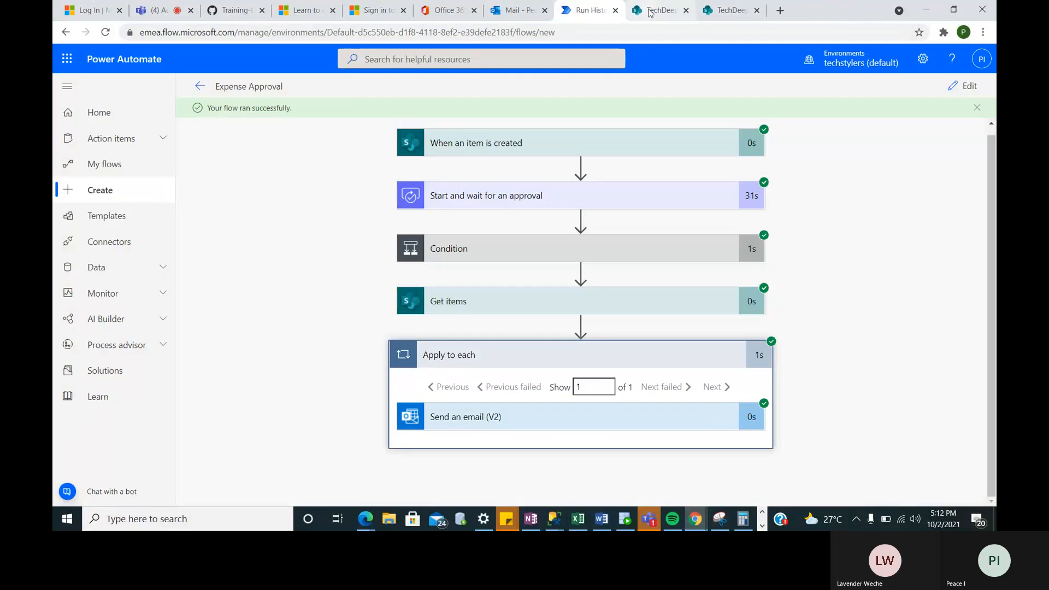
left_click(655, 14)
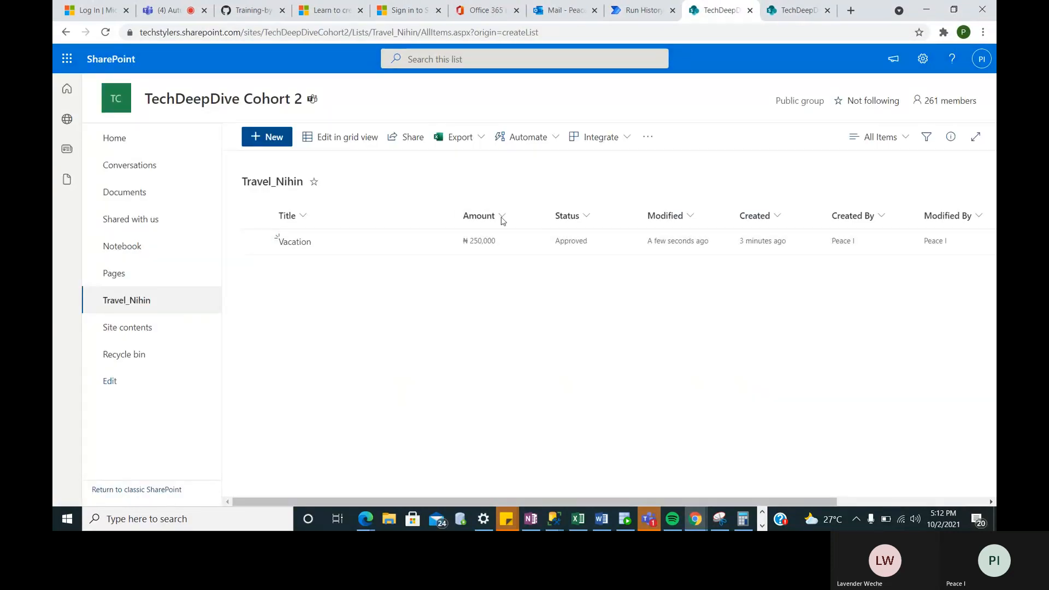
- Add a new 'Vacation' list item with amount 200000
left_click(259, 139)
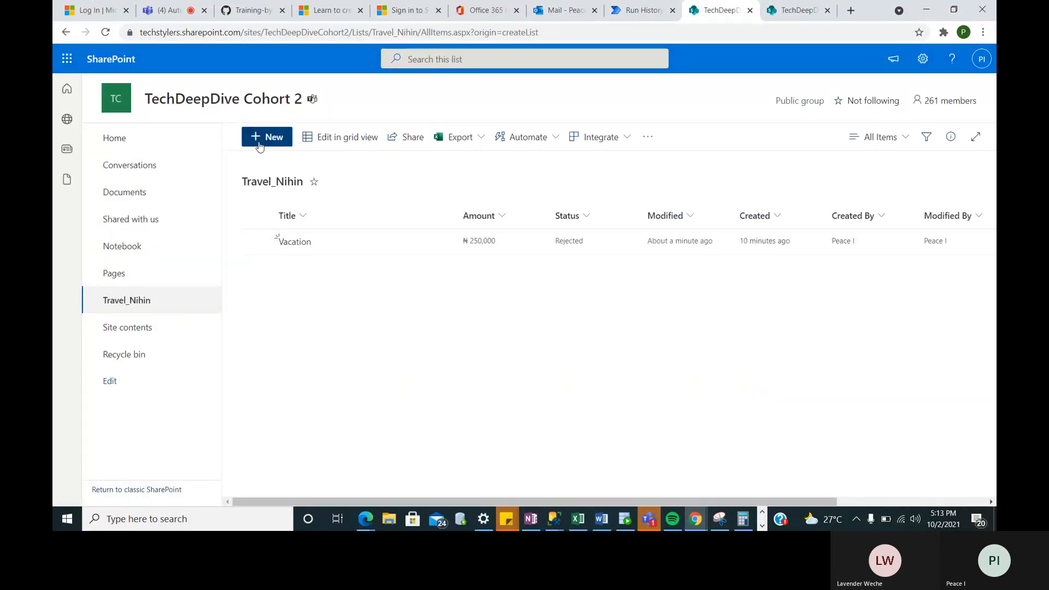
type("Vaca")
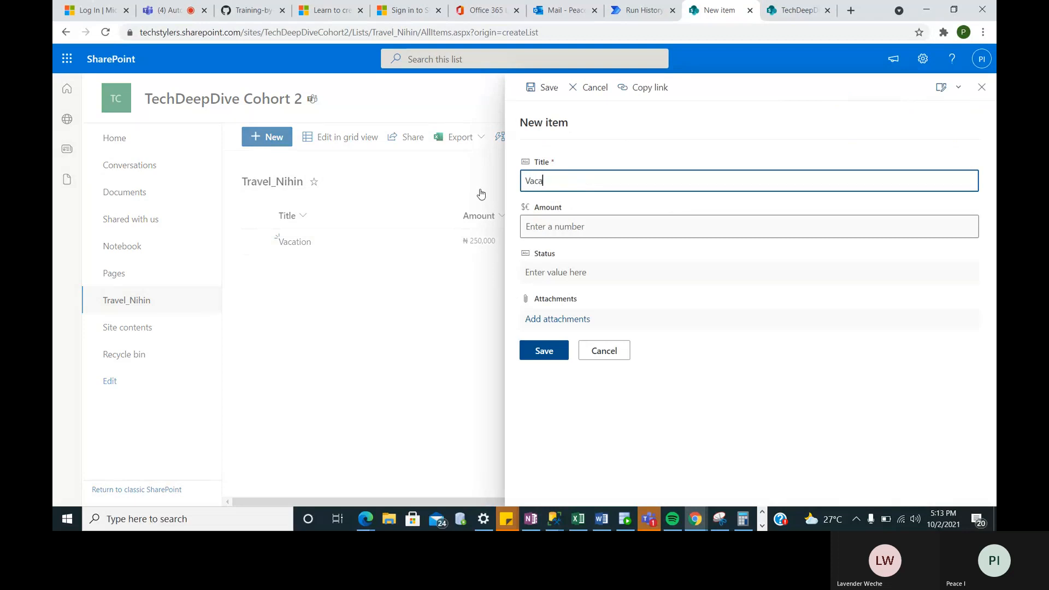
type("tion")
left_click(576, 231)
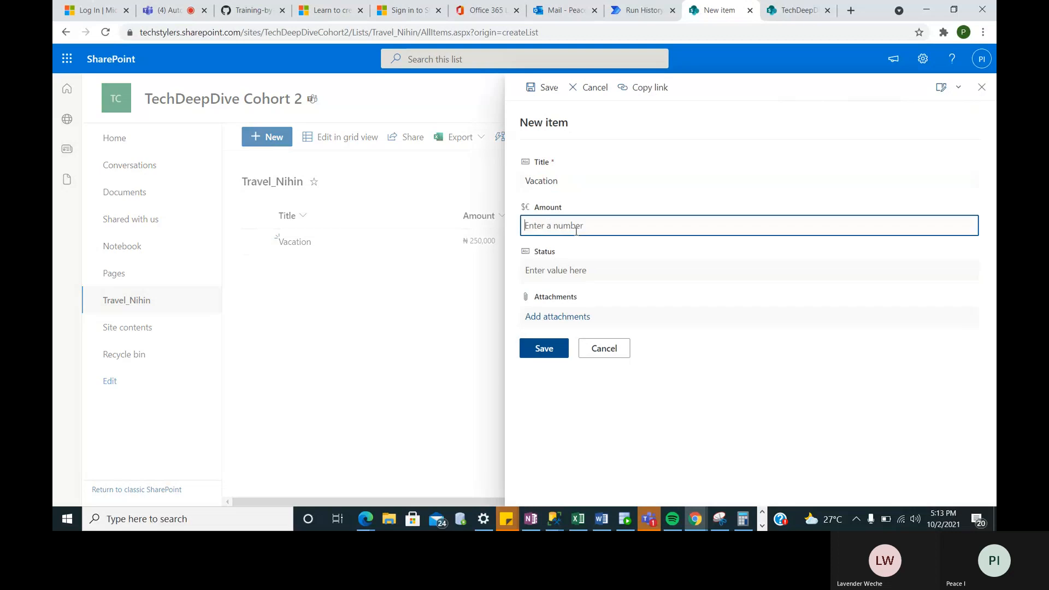
type("200000")
left_click(543, 350)
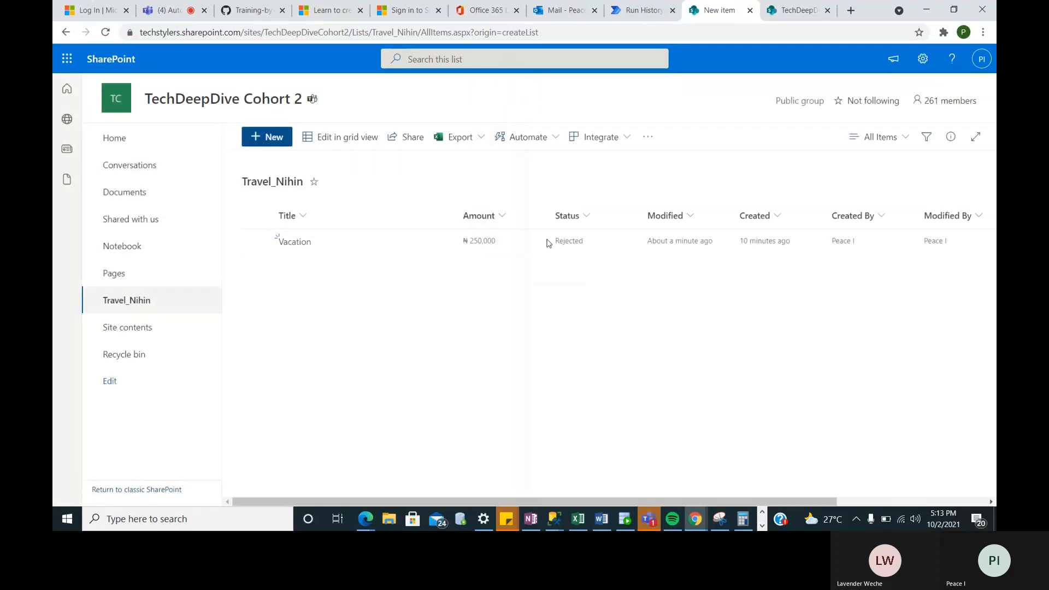
- Add a 'study' item with amount 600000, then return to the flow's run history
left_click(257, 137)
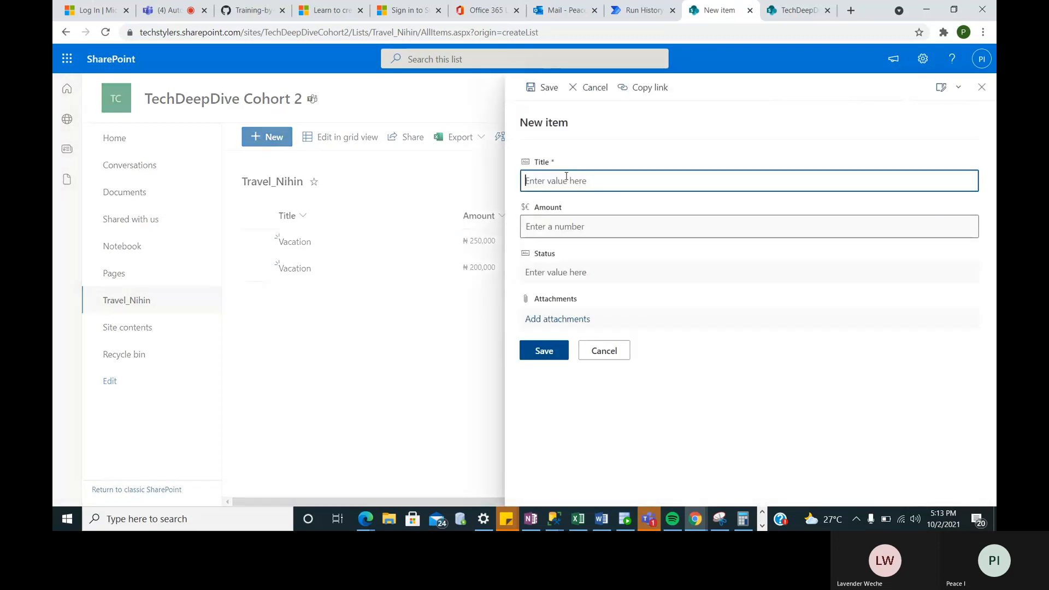
type("a")
key("BackSpace")
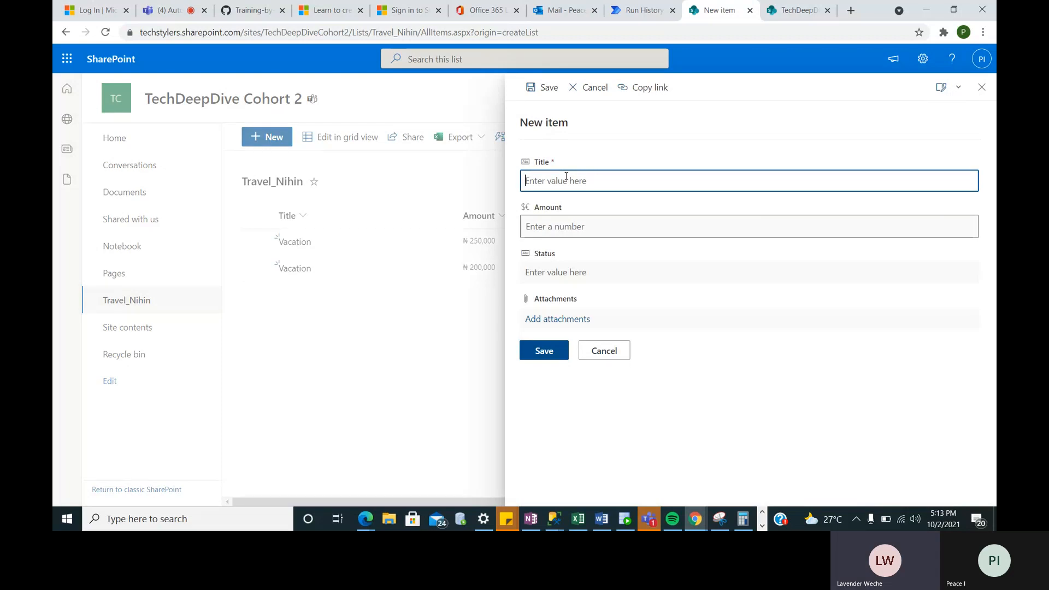
type("st")
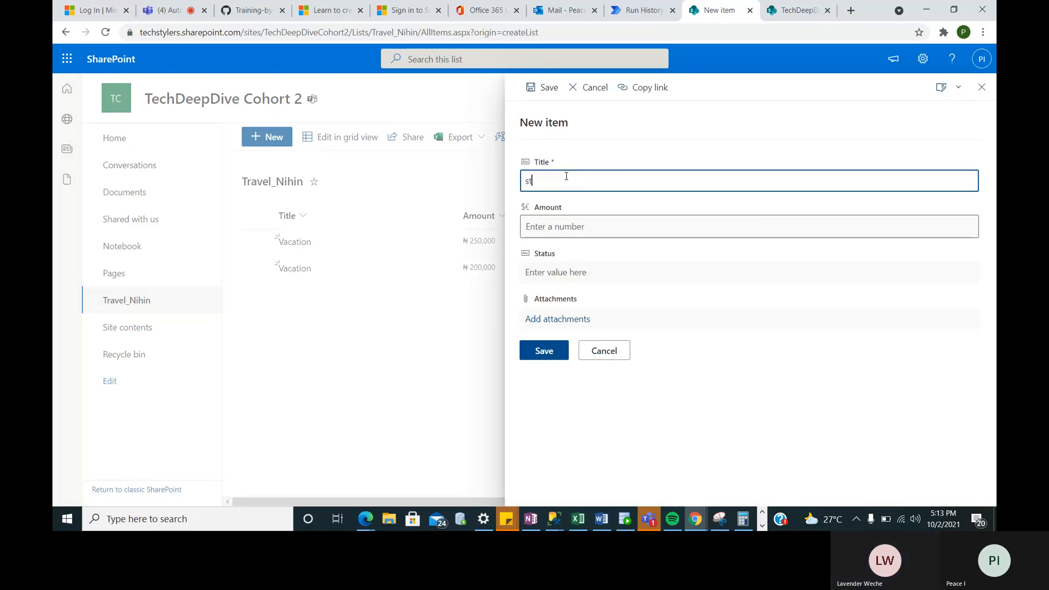
type("udy")
left_click(572, 228)
type("6")
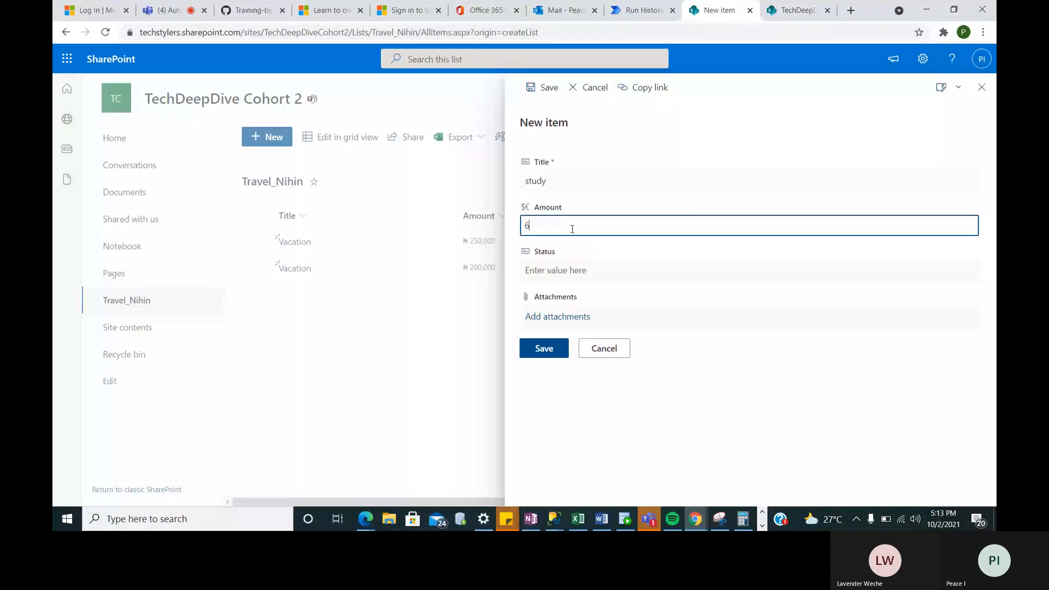
type("00000")
key("Return")
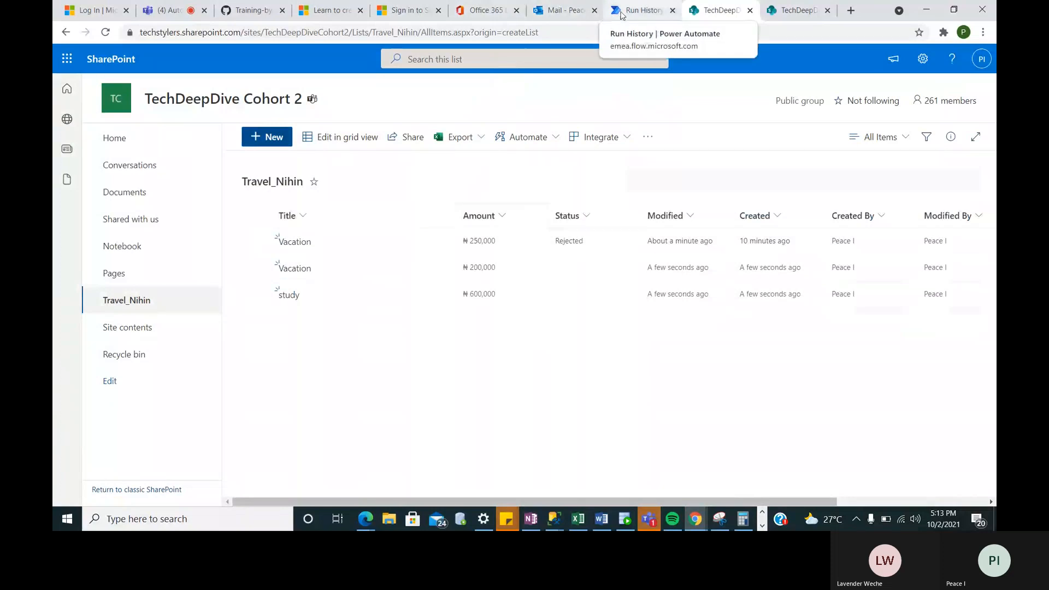
left_click(621, 16)
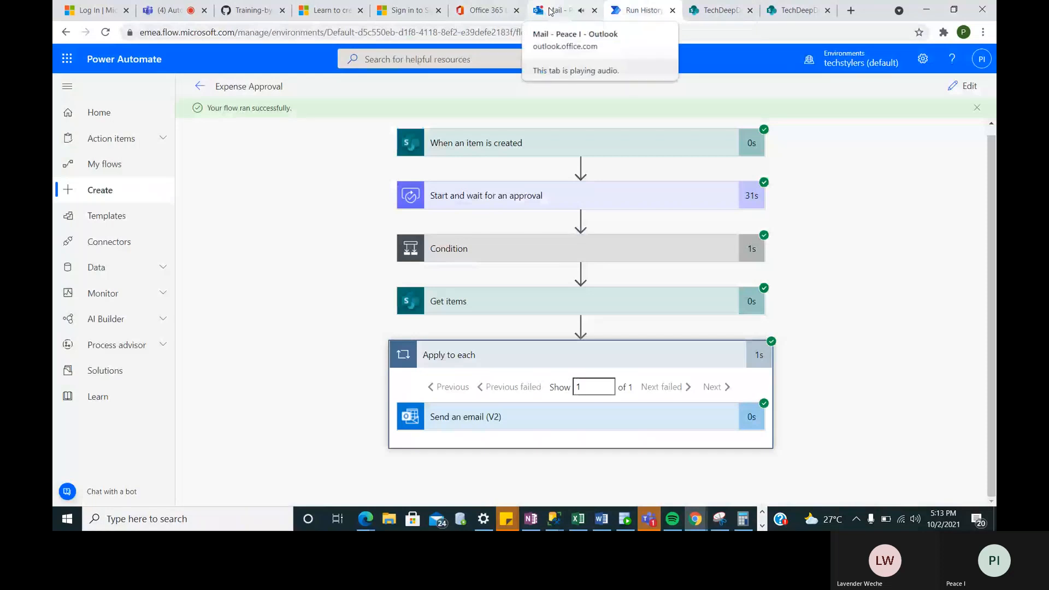
- Approve the study expense request in the inbox, read the Expense Approved email, and return to the run
left_click(550, 12)
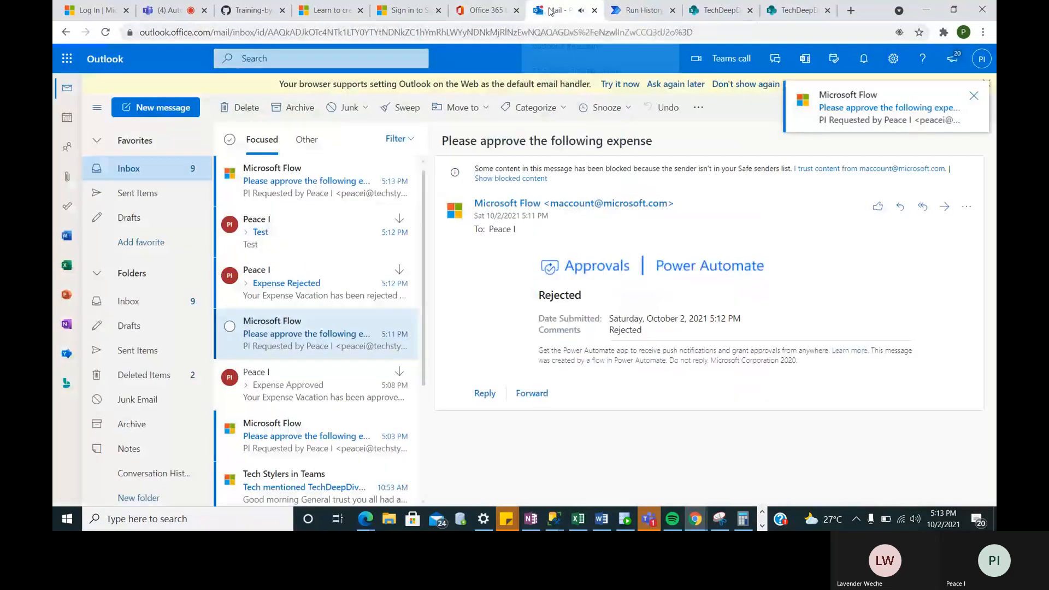
left_click(319, 198)
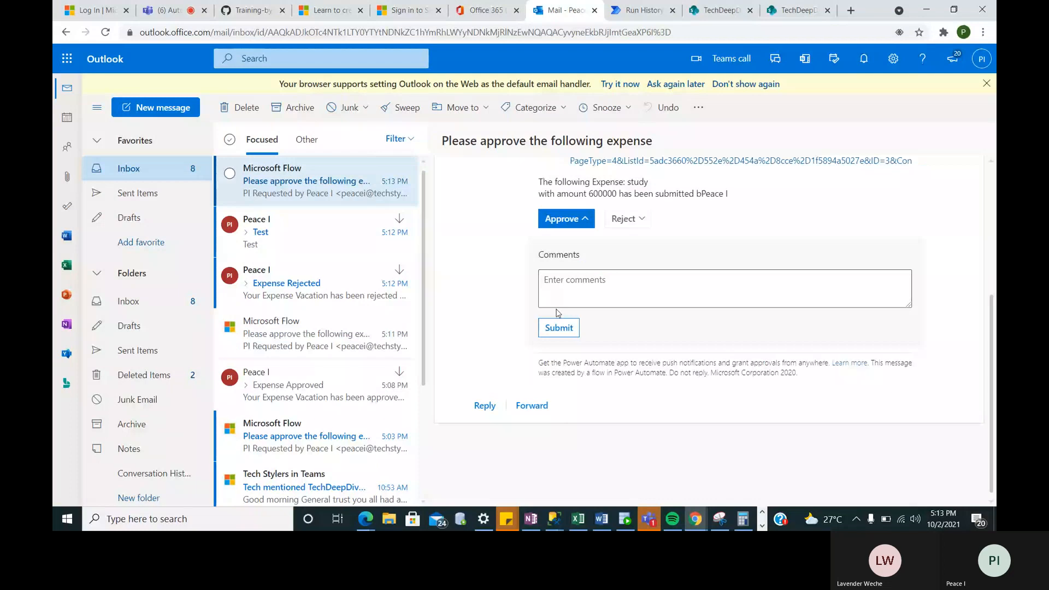
left_click(557, 327)
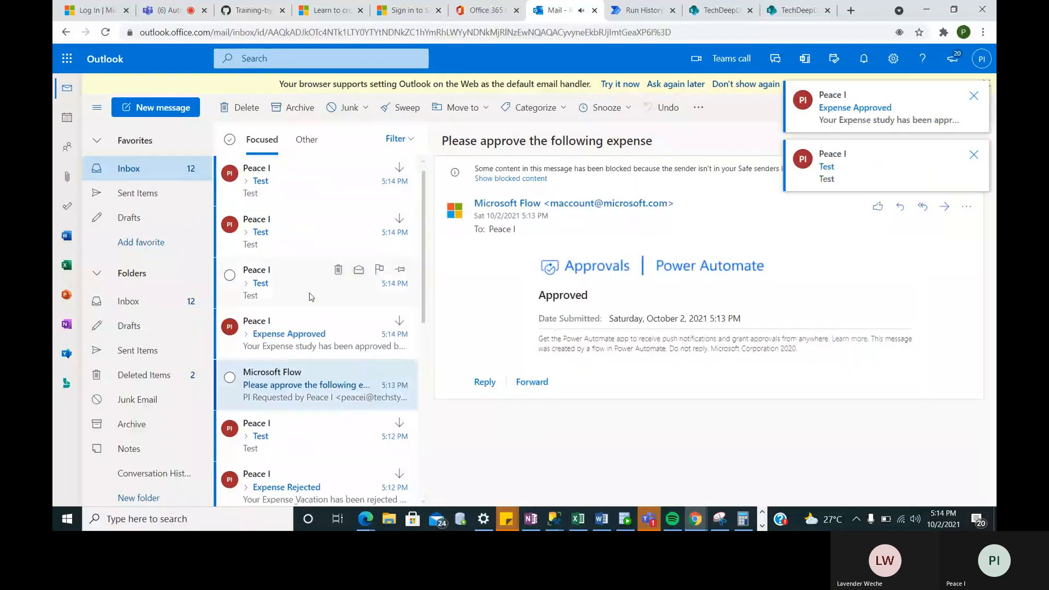
left_click(299, 342)
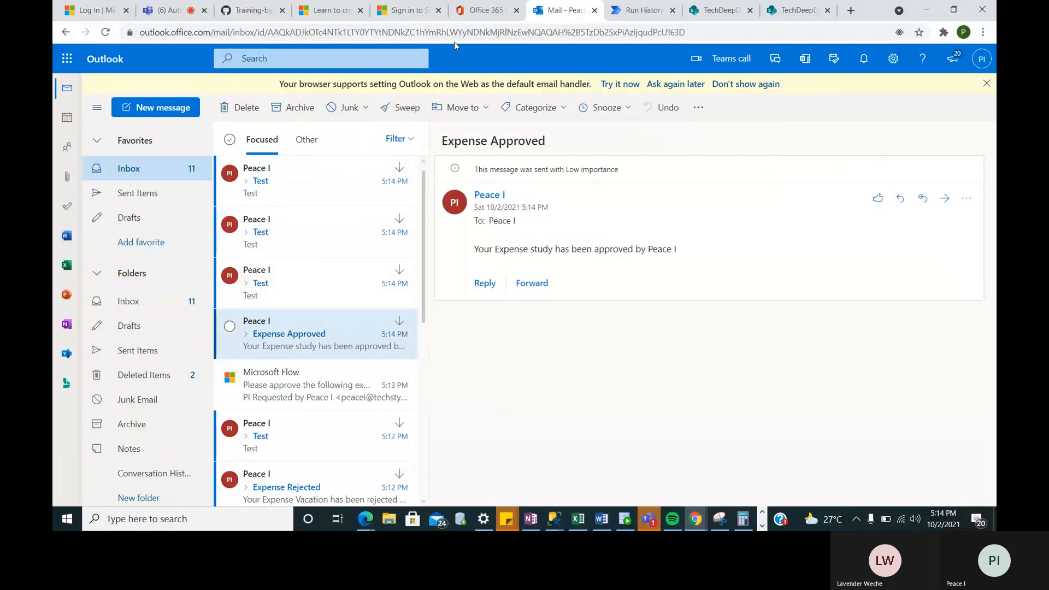
left_click(646, 8)
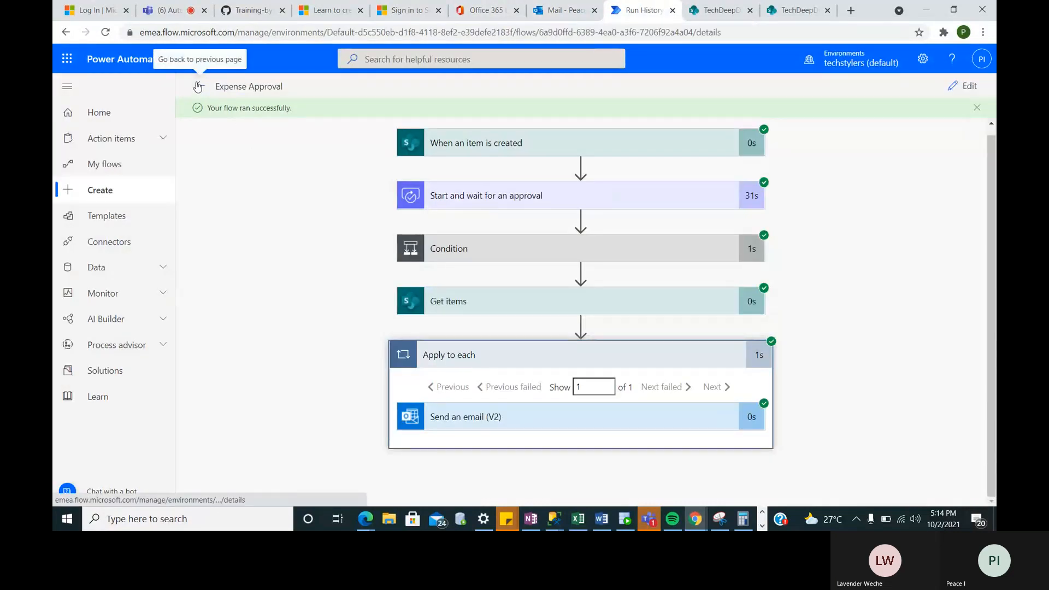
- Go back to the flow details and open the most recent run from the history
left_click(197, 87)
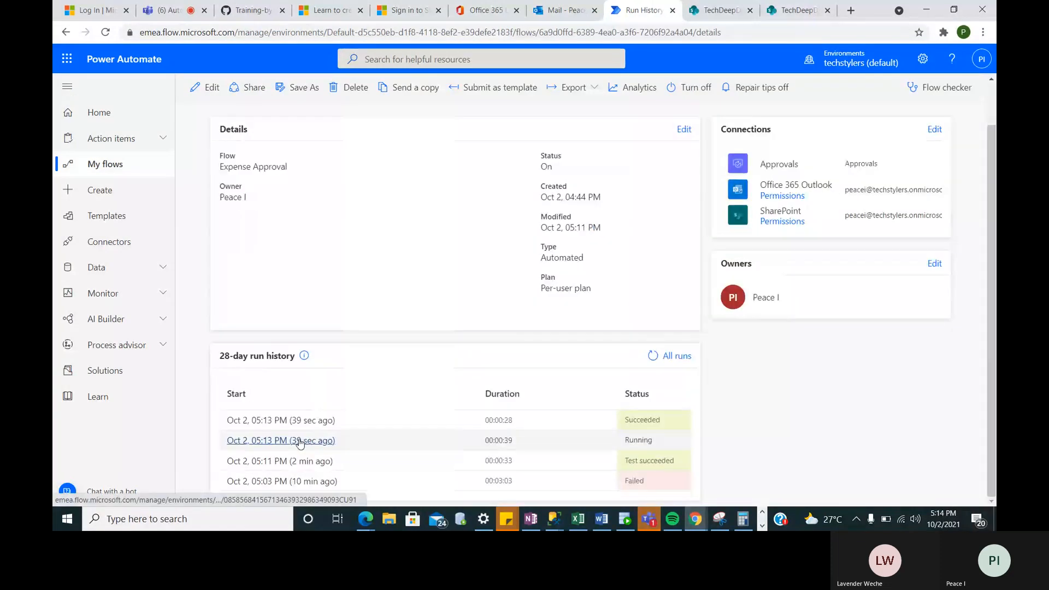
left_click(292, 425)
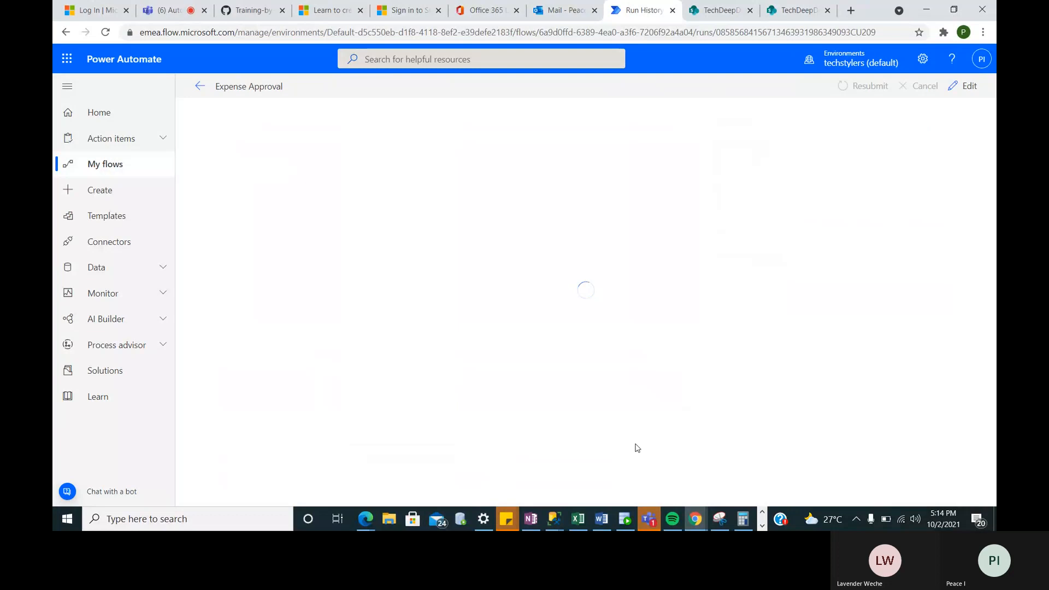
right_click(630, 328)
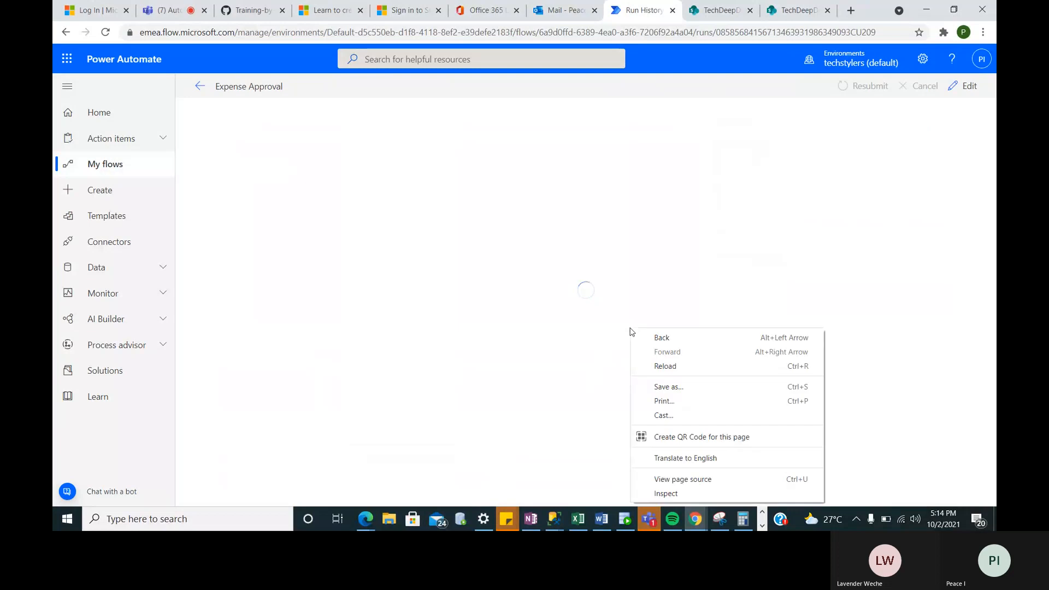
left_click(584, 278)
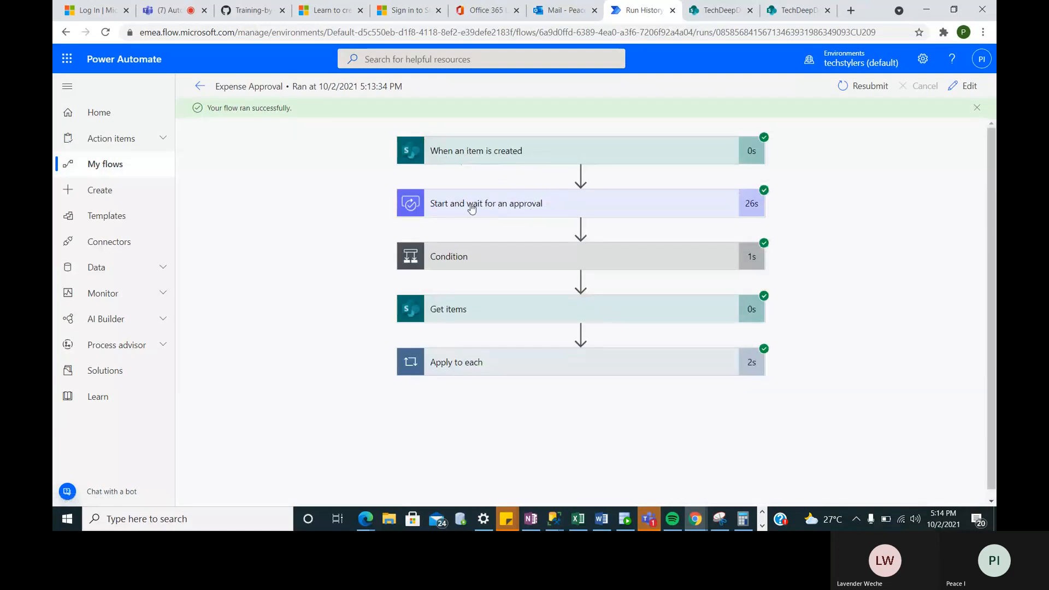
- Expand the Condition step and confirm its expression evaluated true
left_click(539, 265)
left_click(505, 338)
double_click(504, 339)
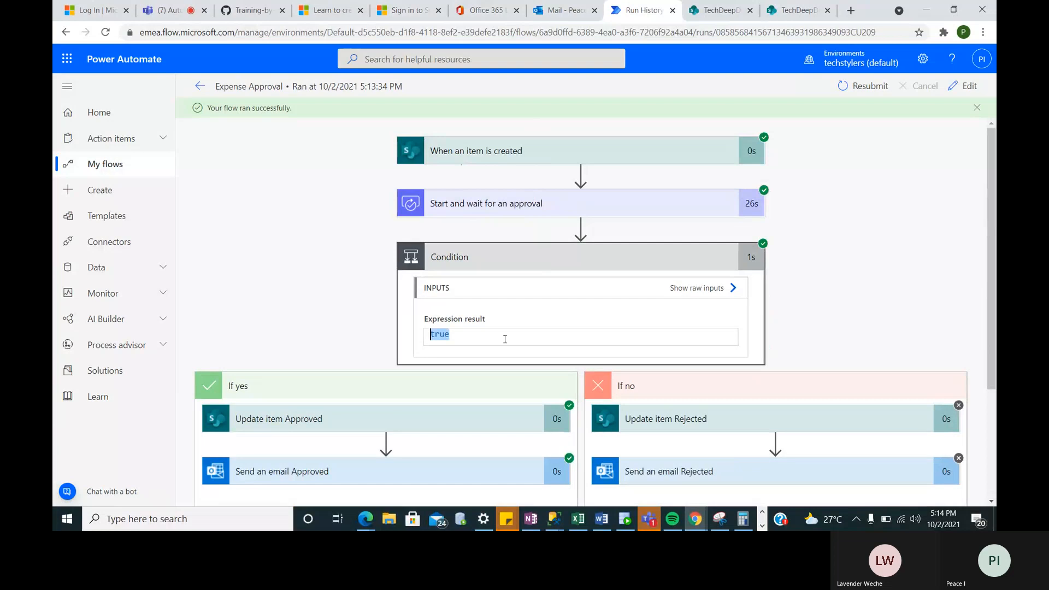
scroll(512, 342, "down", 2)
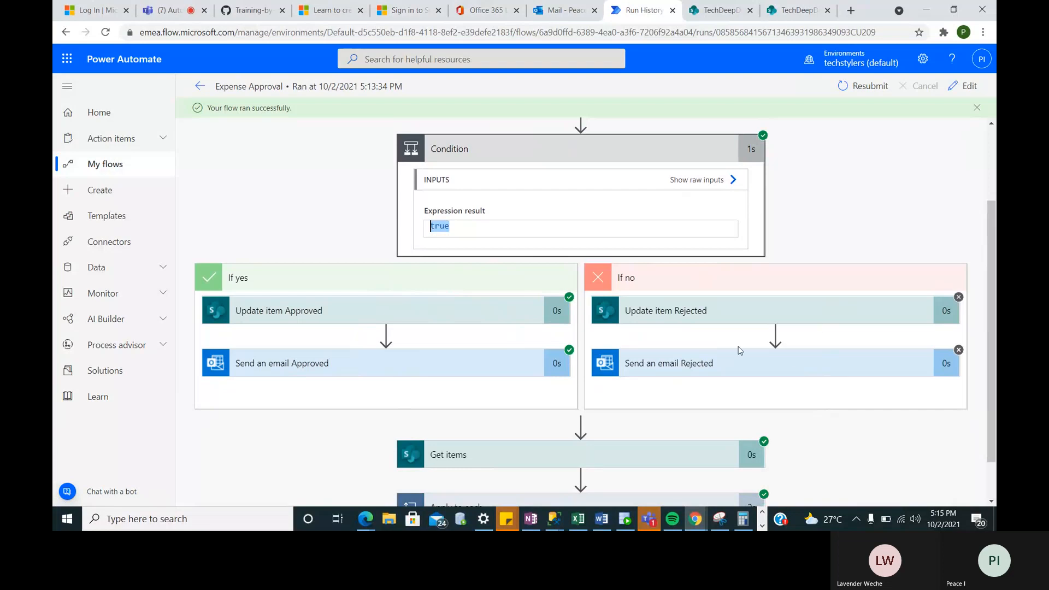
scroll(724, 350, "down", 1)
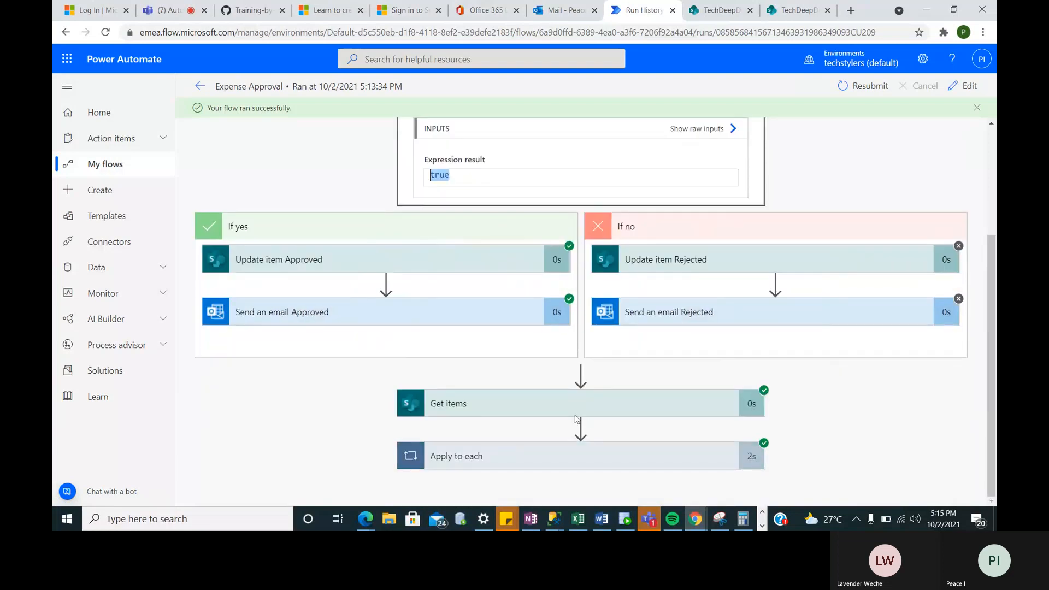
- Step through the three Apply to each email iterations, check the inbox, and return to flow details
left_click(555, 458)
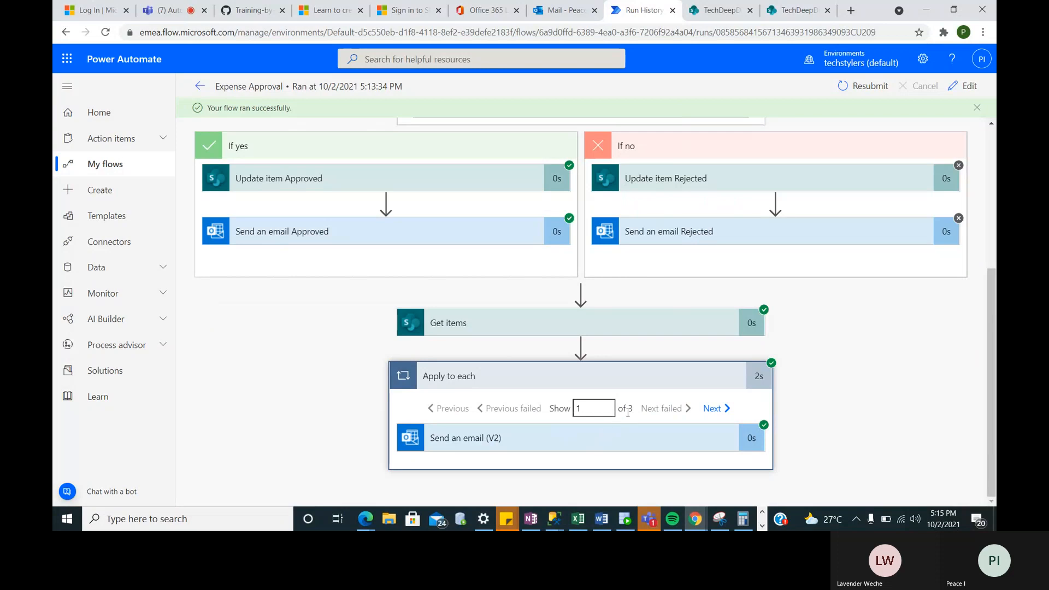
left_click(713, 409)
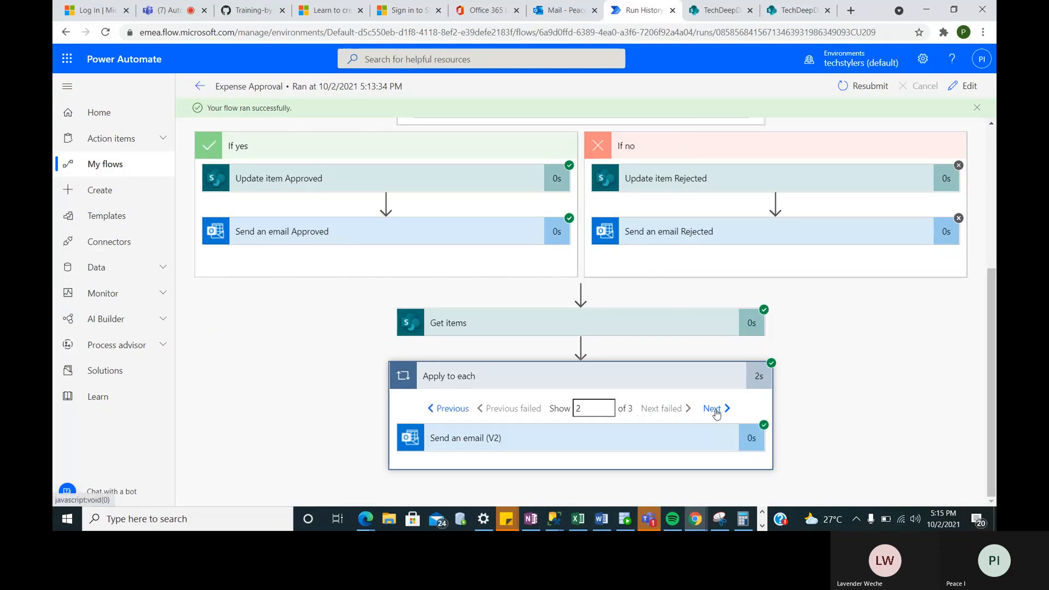
left_click(713, 409)
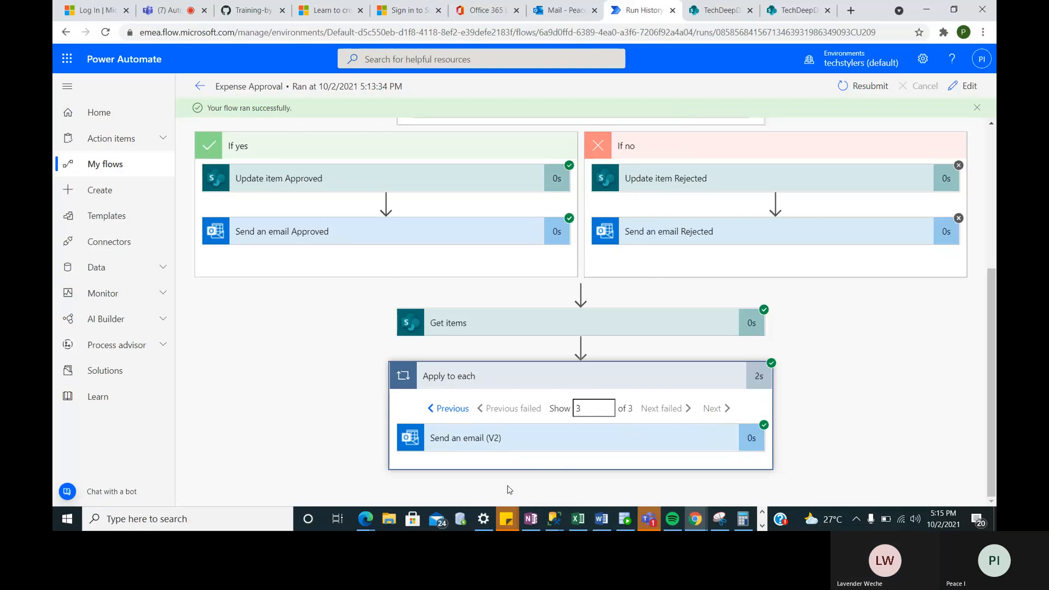
scroll(508, 489, "up", 5)
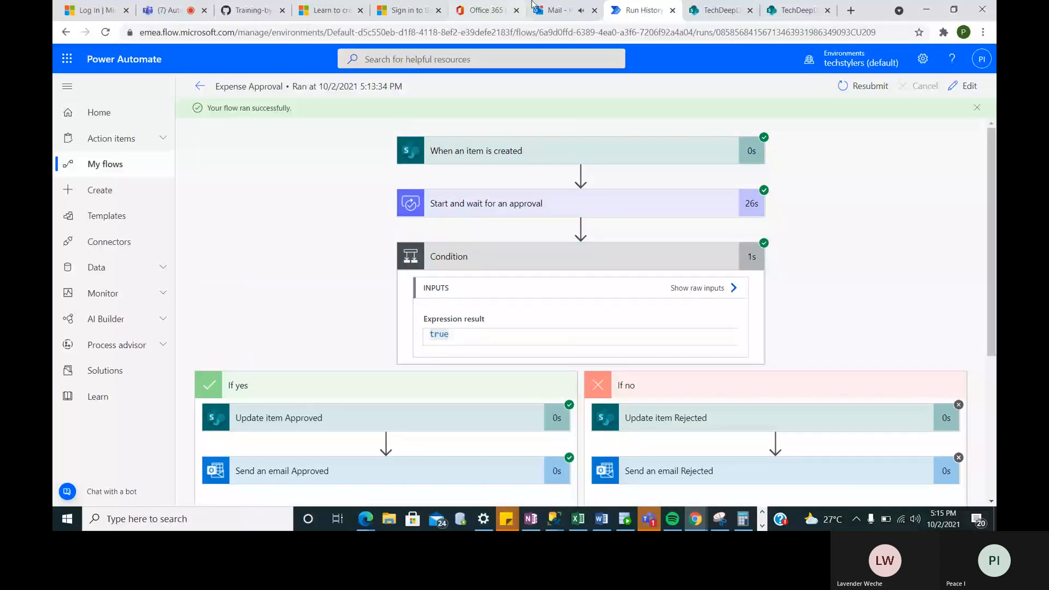
left_click(551, 11)
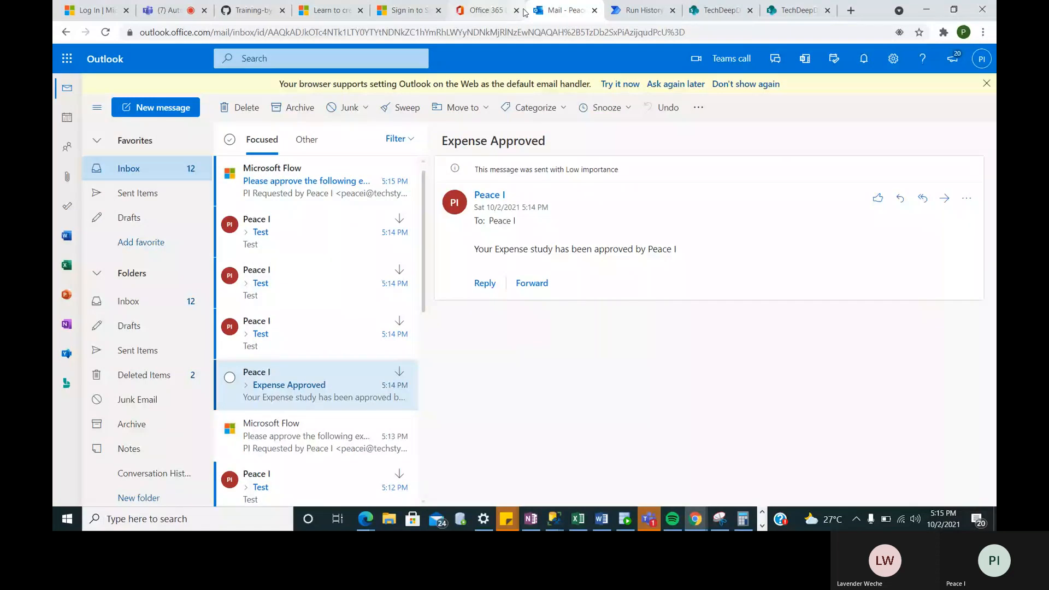
key("ctrl+Tab")
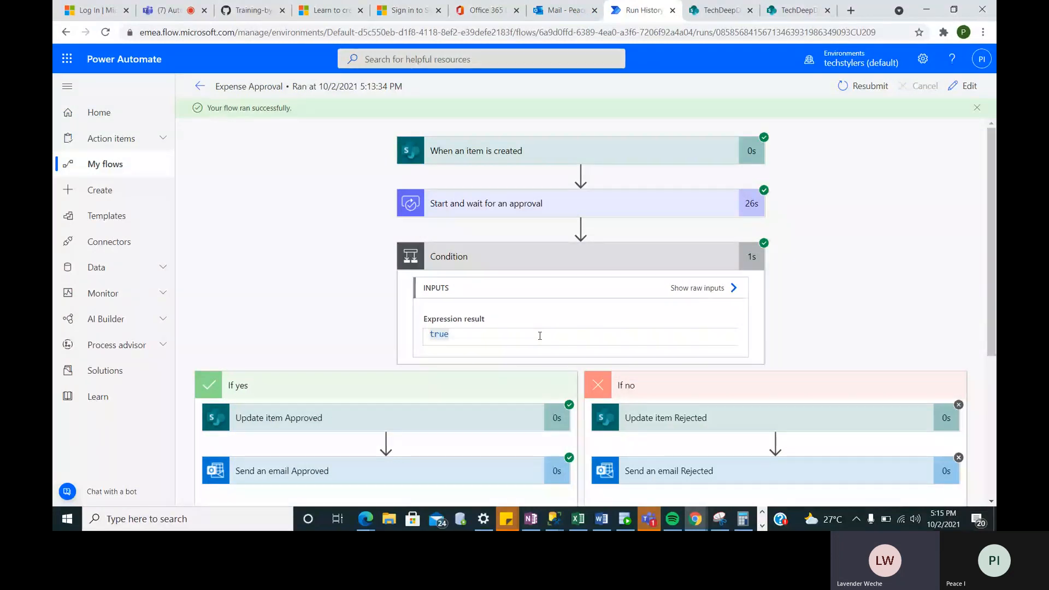
left_click(197, 86)
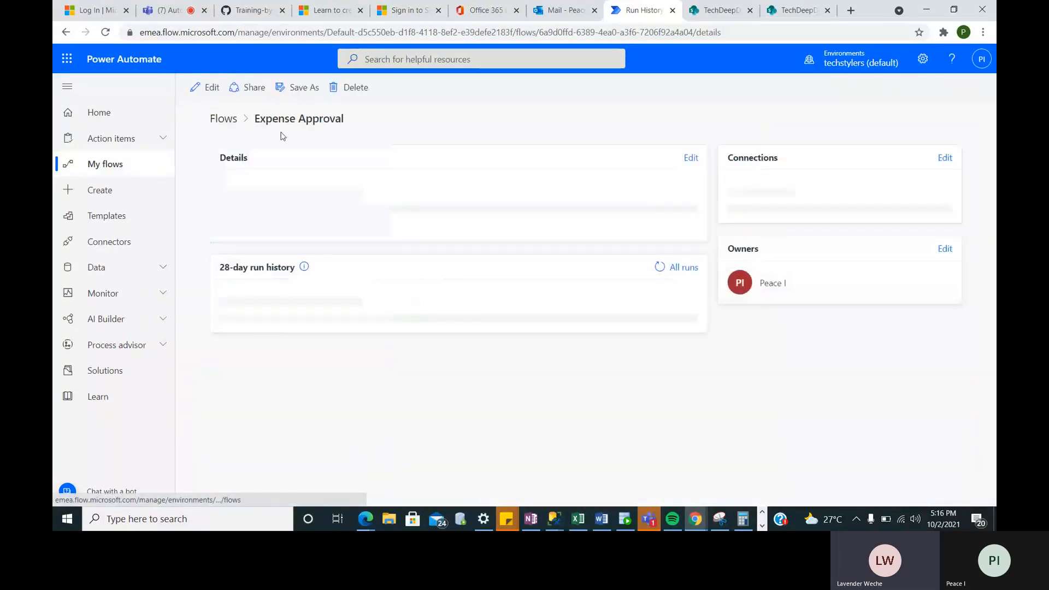
- Open the flow for editing and view the approval step's Approval type options
left_click(204, 88)
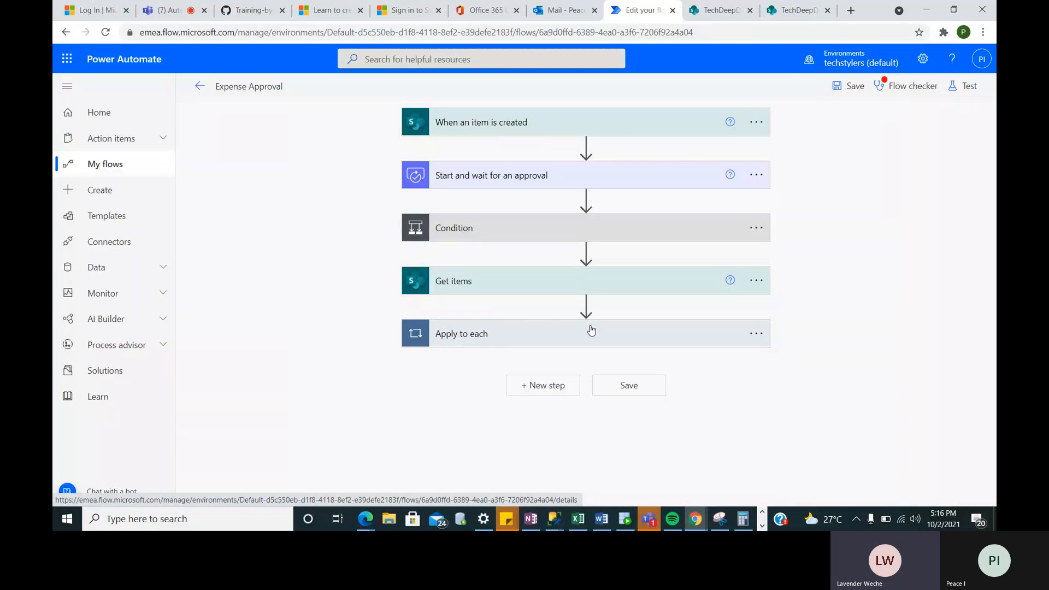
left_click(580, 180)
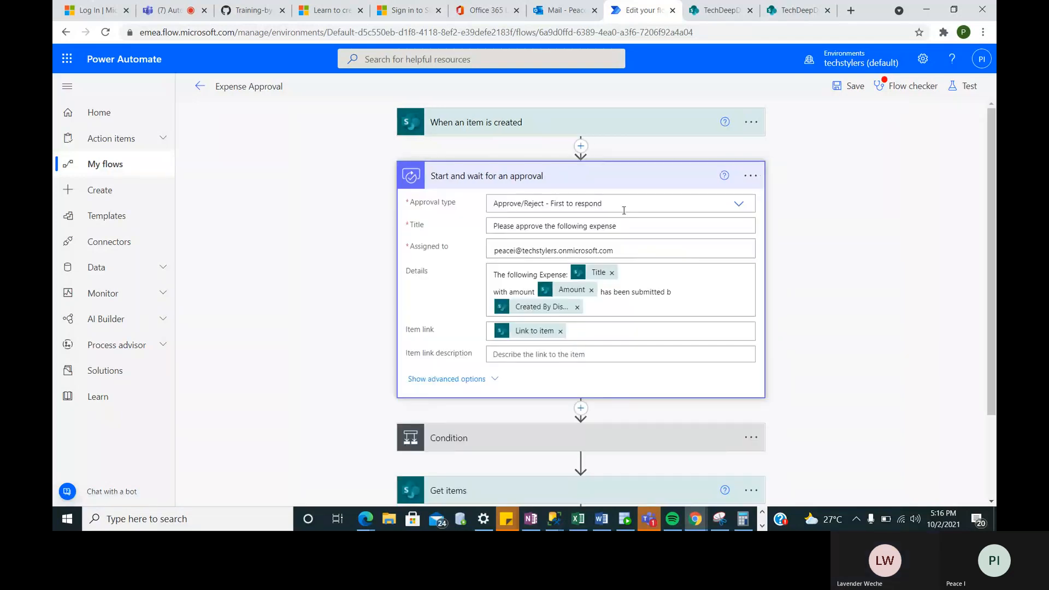
left_click(630, 205)
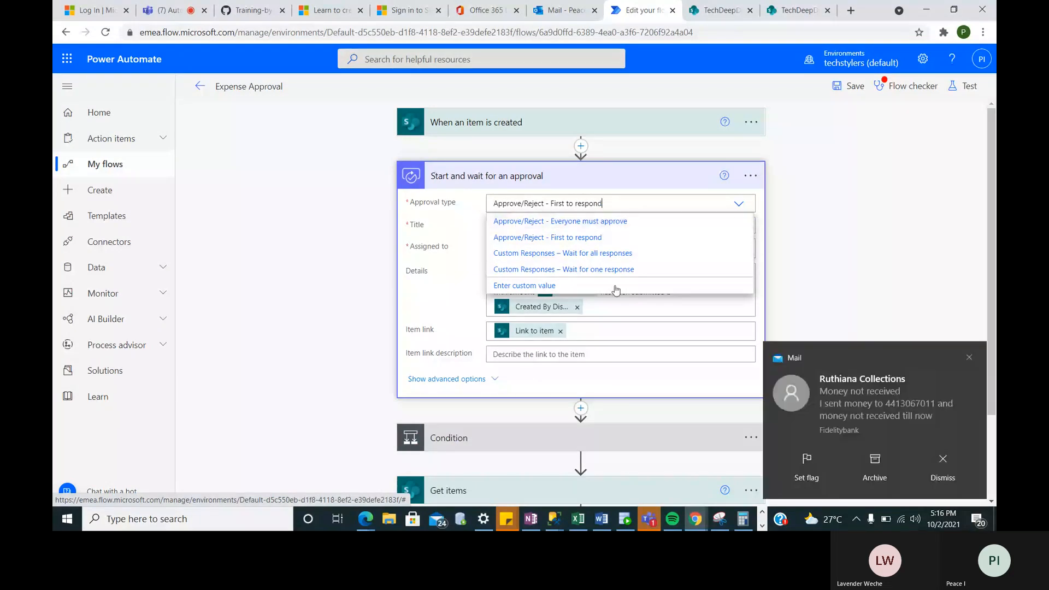
left_click(970, 359)
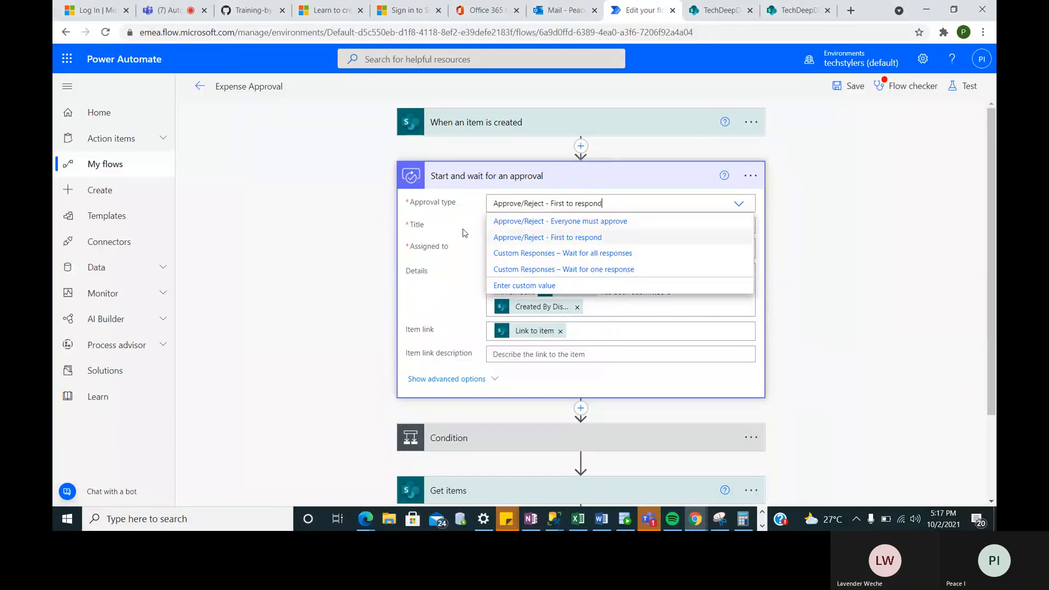
- Inspect the approval's Title and Assigned to fields and revisit the approval type options
left_click_drag(466, 233, 484, 252)
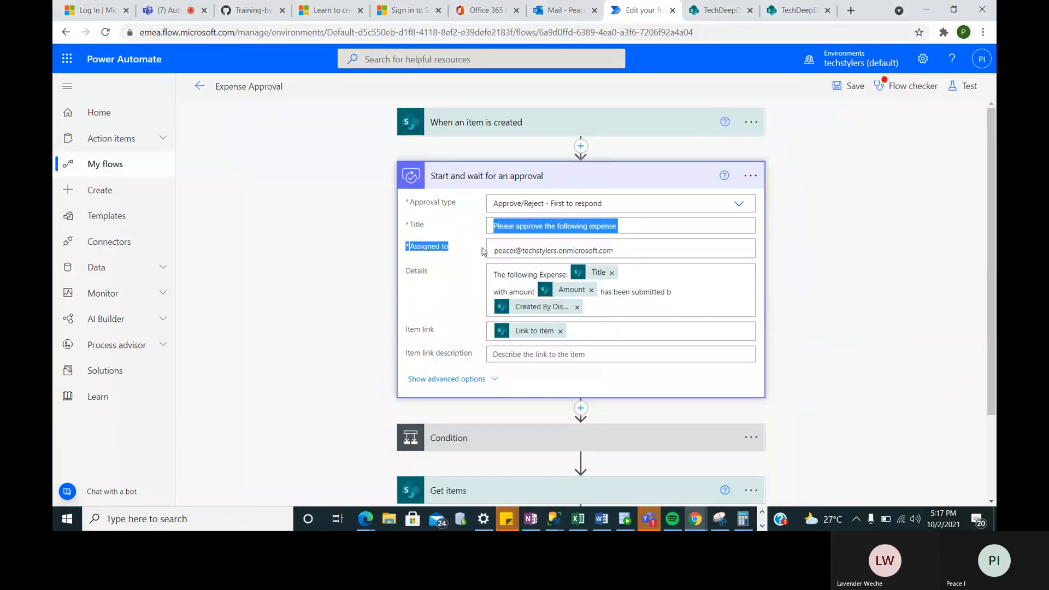
left_click(558, 250)
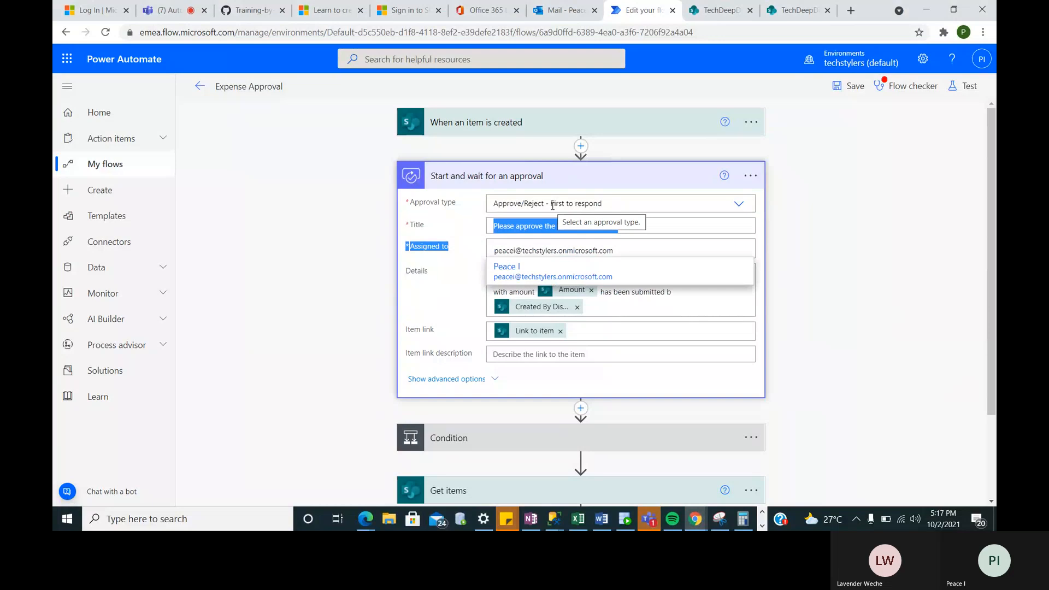
left_click(510, 205)
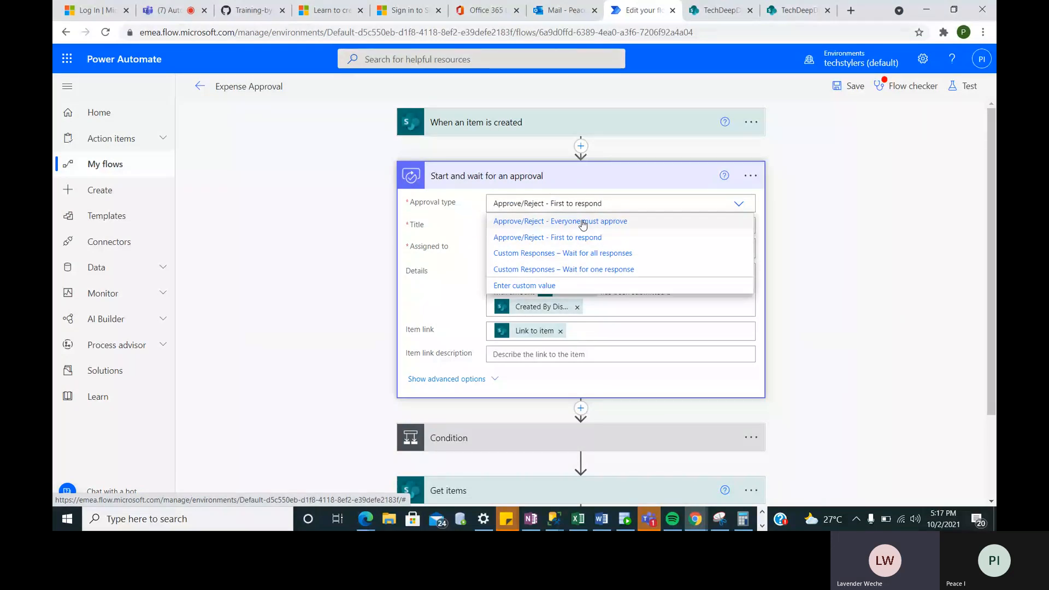
left_click(474, 299)
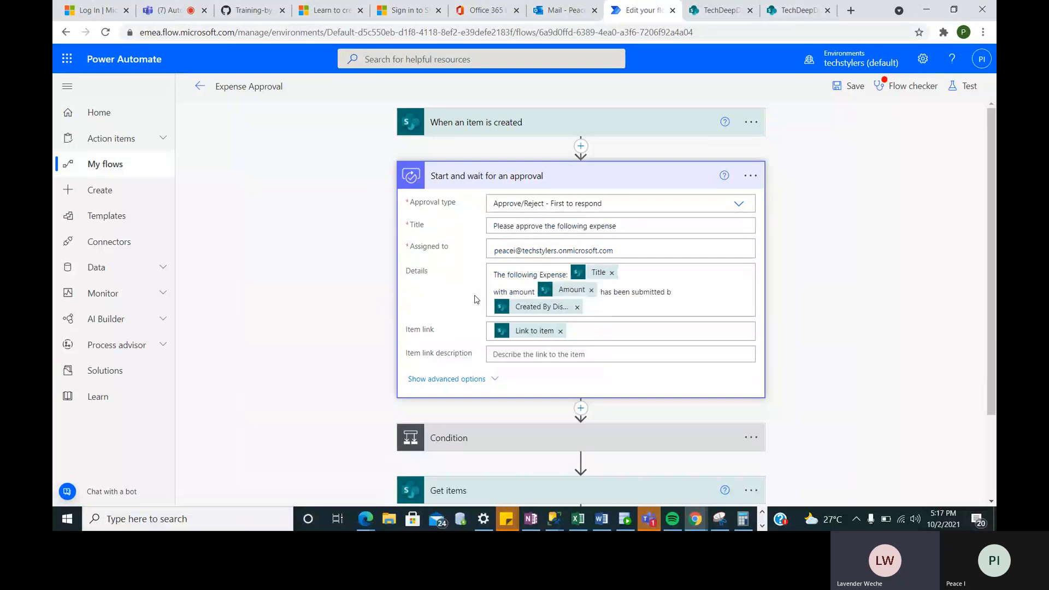
- Add a semicolon after the approver's email in Assigned to, then switch to Microsoft Teams
left_click(638, 251)
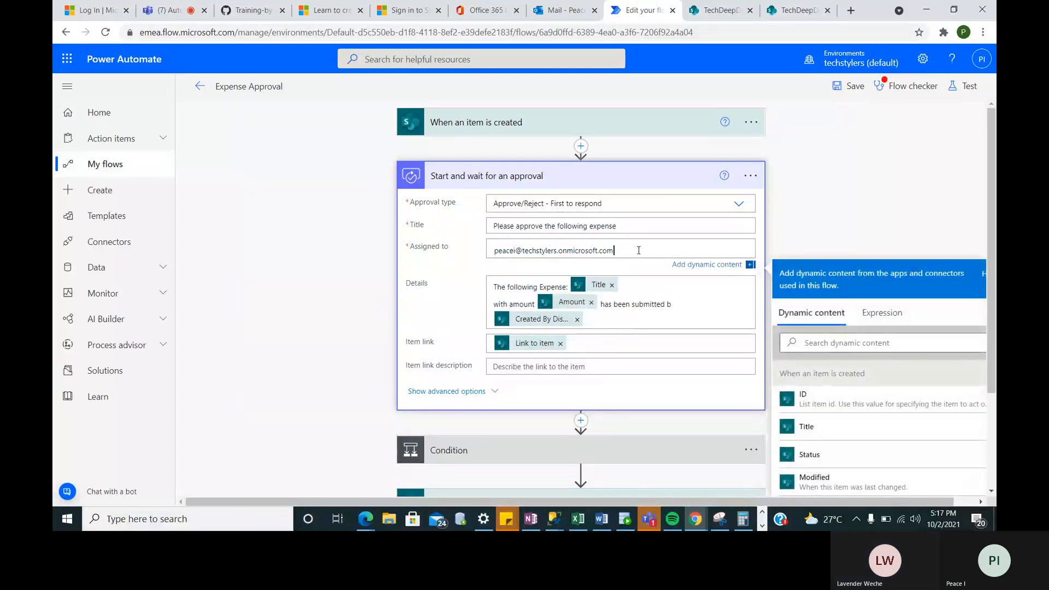
type(";")
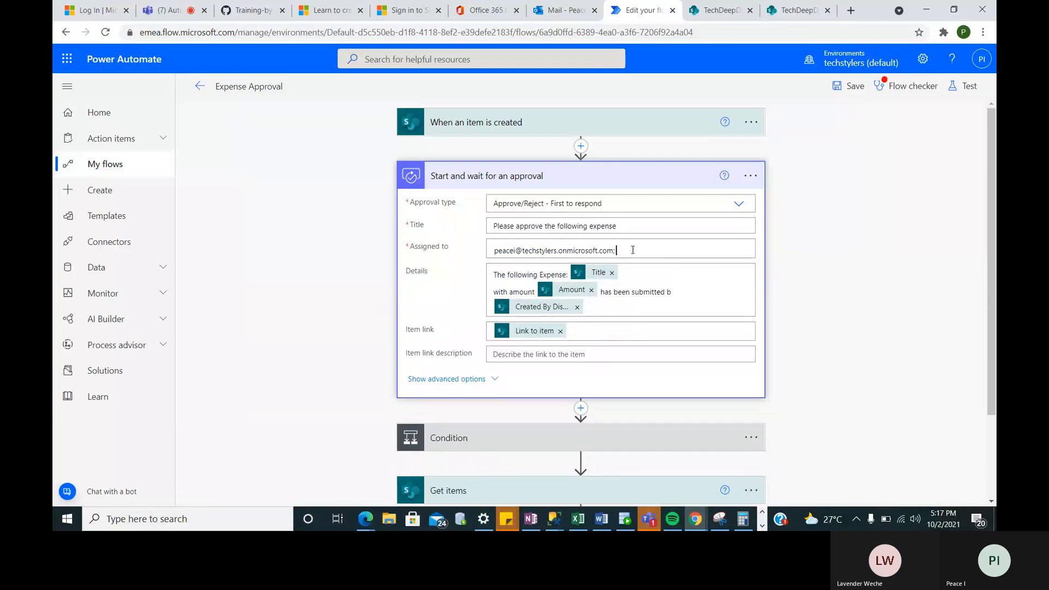
left_click(633, 249)
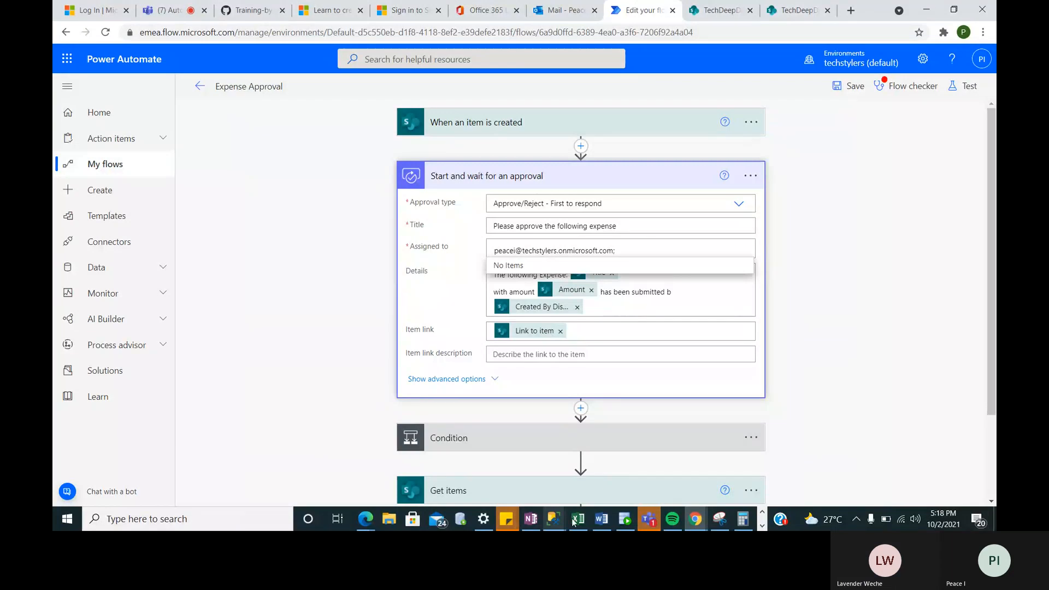
left_click(648, 516)
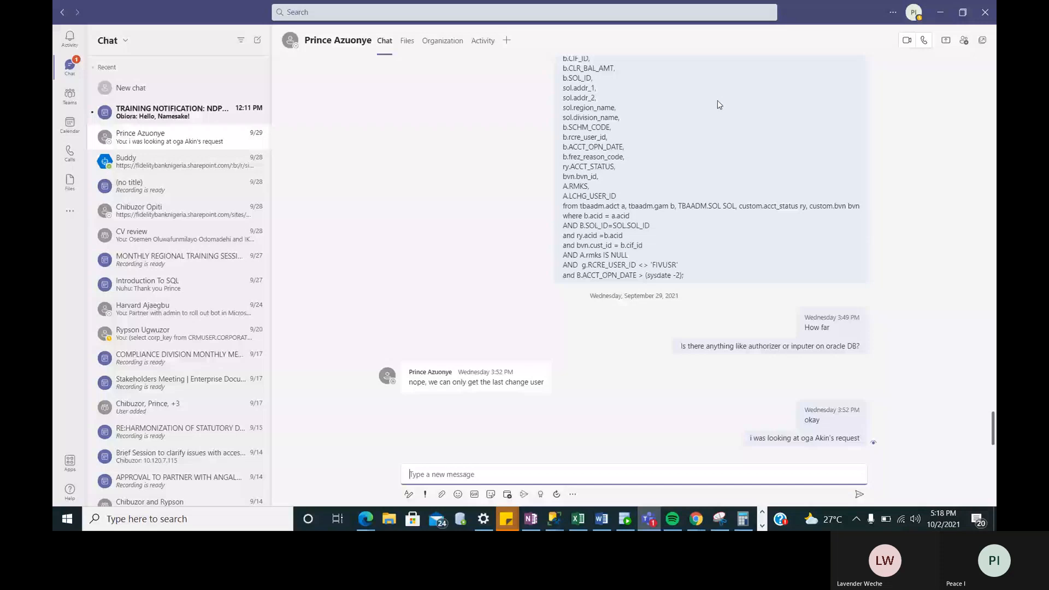
- Minimize the Teams desktop app and go back to the recorded meeting's browser tab
left_click(940, 12)
left_click(169, 10)
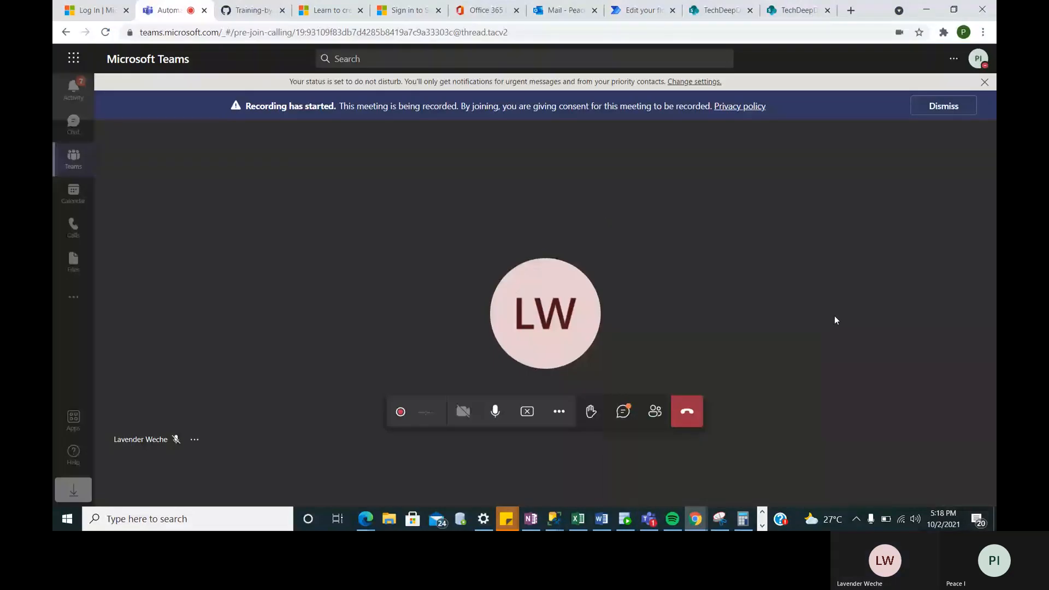